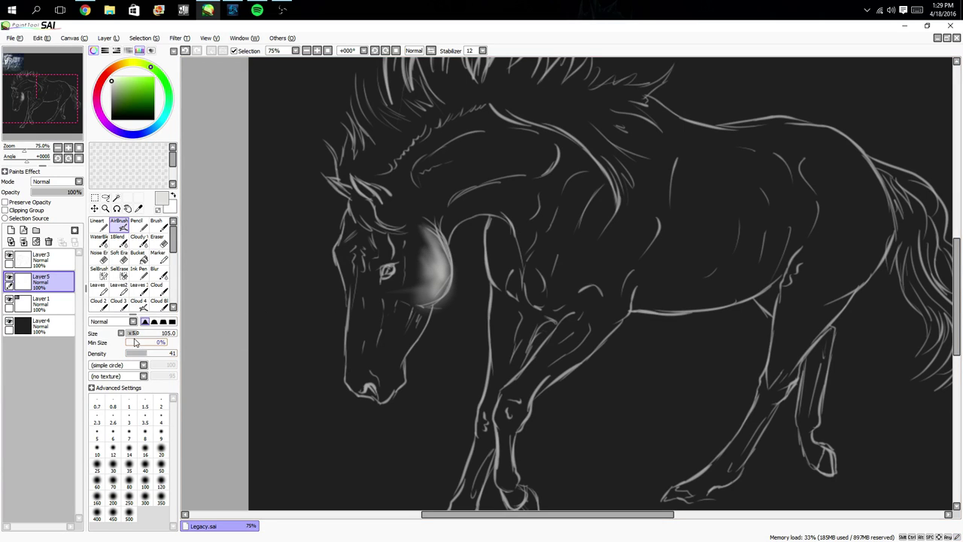
- Set the airbrush size to 62 with the x1.0 multiplier and paint light grey shading over the horse's cheek and face
click(122, 333)
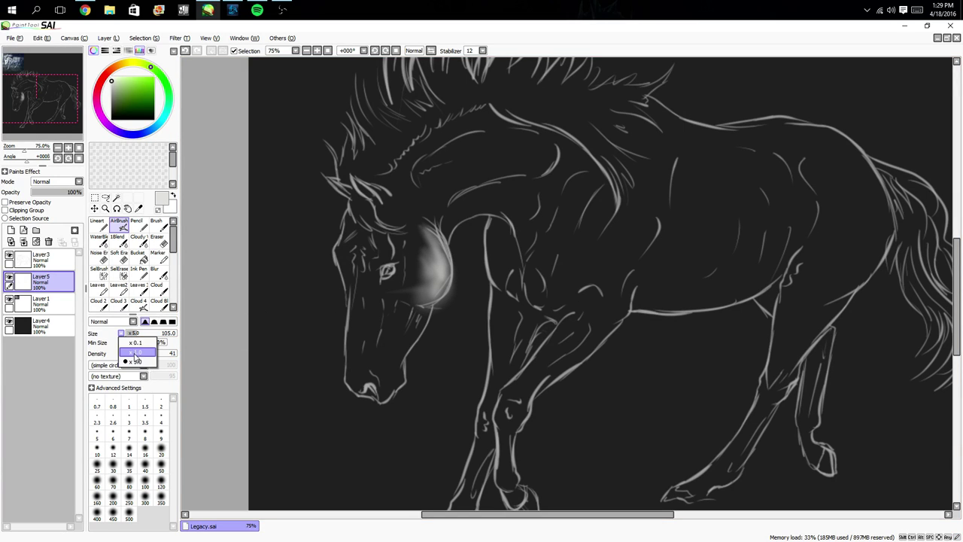
click(136, 353)
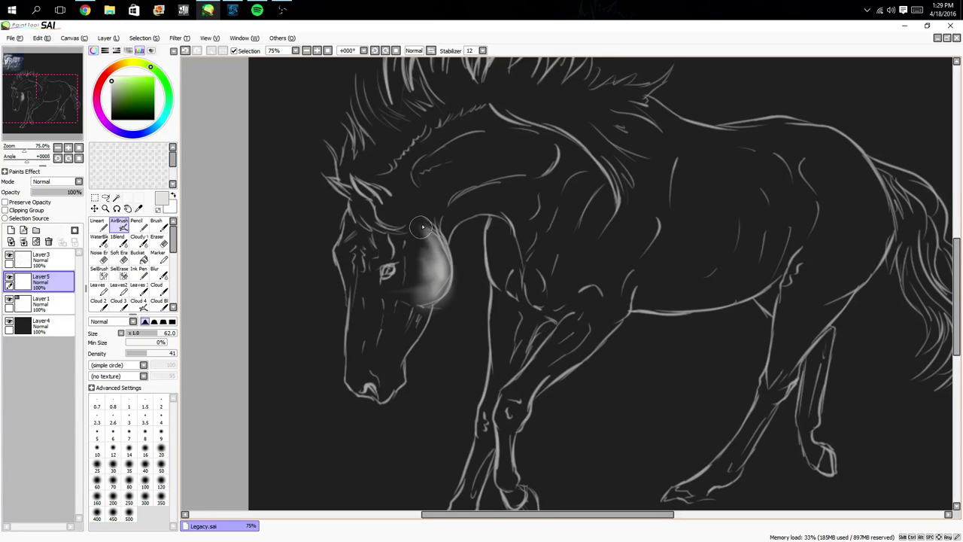
mouse_move(421, 227)
mouse_down()
mouse_move(446, 273)
mouse_move(435, 298)
mouse_move(448, 271)
mouse_move(437, 299)
mouse_move(418, 242)
mouse_move(437, 267)
mouse_move(416, 269)
mouse_move(441, 297)
mouse_move(411, 285)
mouse_move(420, 296)
mouse_move(435, 298)
mouse_move(446, 270)
mouse_move(417, 222)
mouse_move(434, 228)
mouse_move(435, 217)
mouse_move(438, 238)
mouse_move(406, 227)
mouse_move(424, 264)
mouse_move(410, 273)
mouse_move(424, 320)
mouse_move(430, 297)
mouse_move(403, 356)
mouse_move(428, 299)
mouse_move(403, 356)
mouse_move(415, 313)
mouse_move(401, 341)
mouse_move(409, 316)
mouse_move(393, 302)
mouse_move(396, 259)
mouse_move(386, 261)
mouse_move(377, 233)
mouse_move(386, 261)
mouse_move(375, 271)
mouse_move(376, 233)
mouse_move(373, 241)
mouse_move(363, 233)
mouse_move(371, 248)
mouse_move(356, 346)
mouse_move(365, 287)
mouse_move(374, 332)
mouse_move(359, 385)
mouse_move(352, 286)
mouse_move(349, 367)
mouse_up()
mouse_move(350, 330)
mouse_down()
mouse_move(356, 390)
mouse_move(350, 270)
mouse_move(349, 364)
mouse_move(354, 286)
mouse_move(356, 370)
mouse_move(376, 385)
mouse_move(409, 334)
mouse_move(411, 277)
mouse_move(429, 222)
mouse_move(407, 215)
mouse_move(432, 241)
mouse_move(411, 240)
mouse_move(424, 277)
mouse_move(410, 300)
mouse_up()
- Blend the face shading with the 1Blend brush, merging Layer3 down into Layer5
click(118, 239)
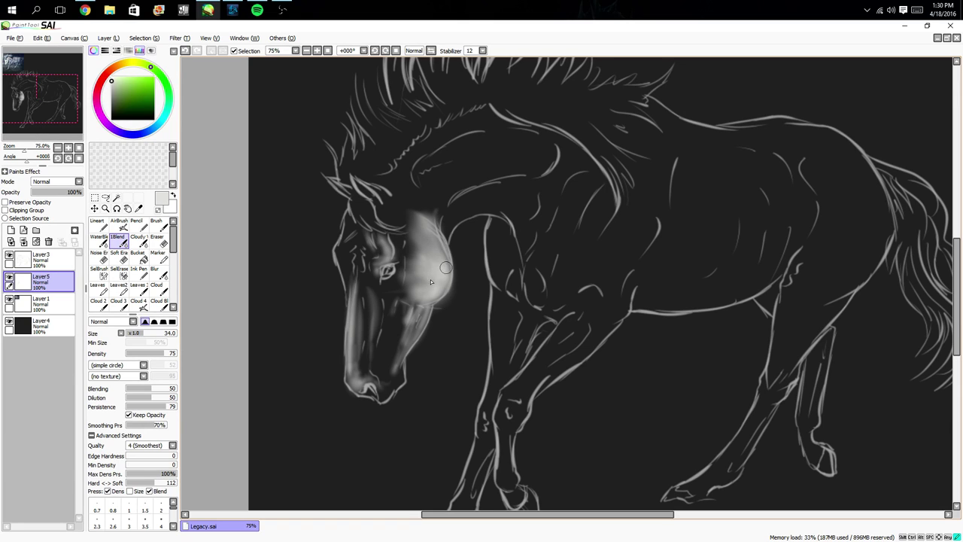
click(48, 257)
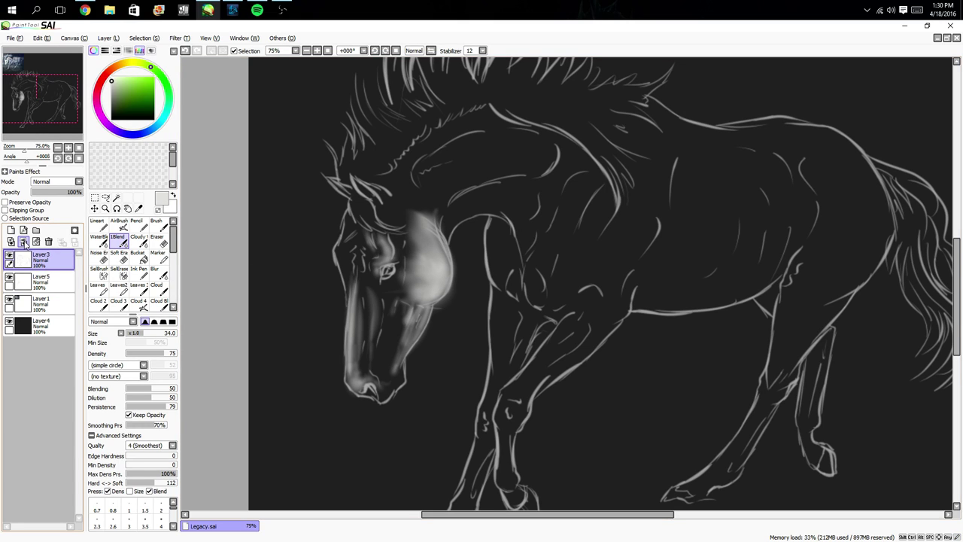
click(24, 241)
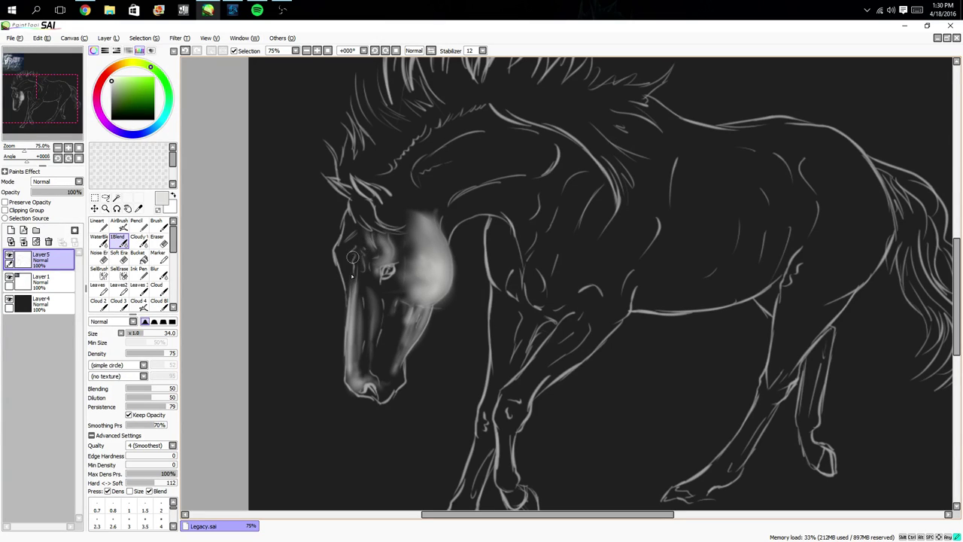
drag(354, 296, 350, 364)
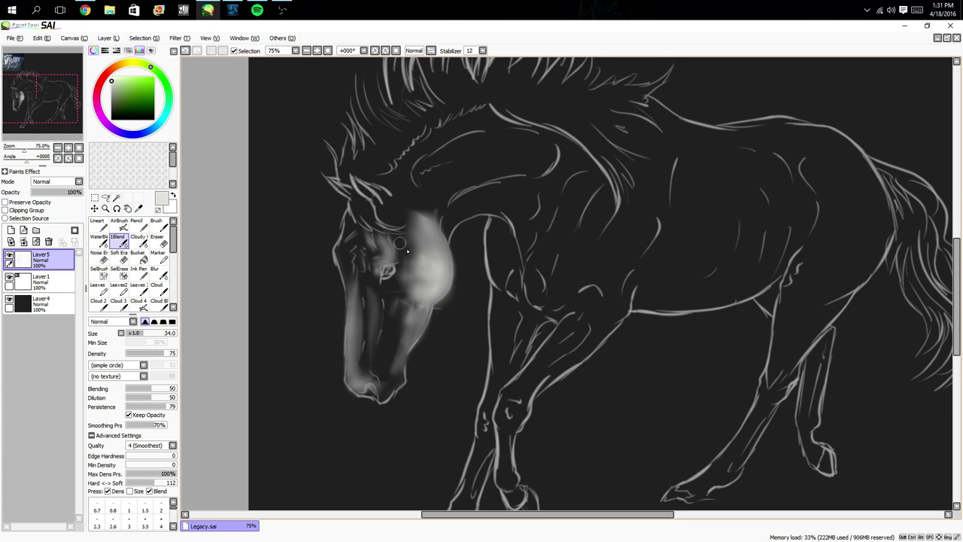
- Hide the dark background Layer4 with the reference photo in view
drag(485, 211, 507, 279)
drag(509, 226, 496, 279)
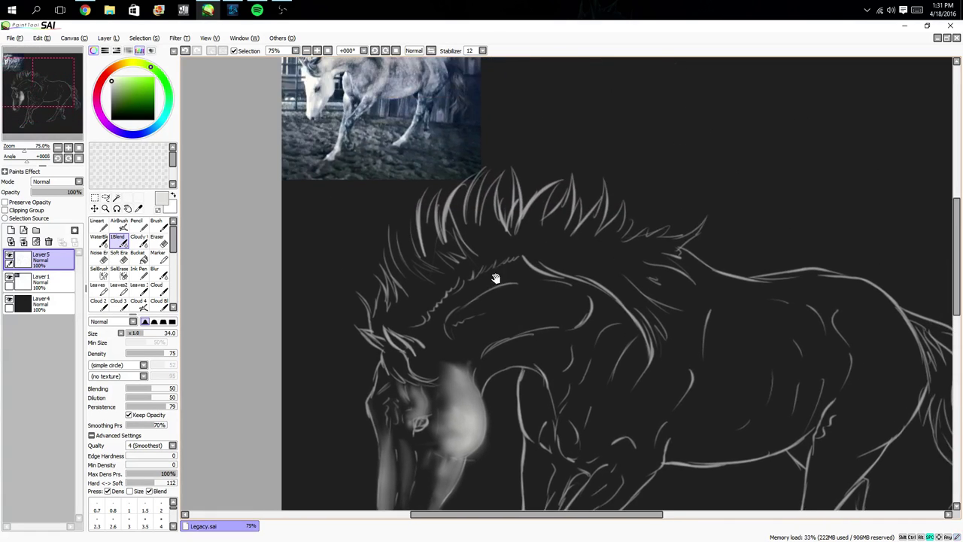
drag(462, 207, 464, 273)
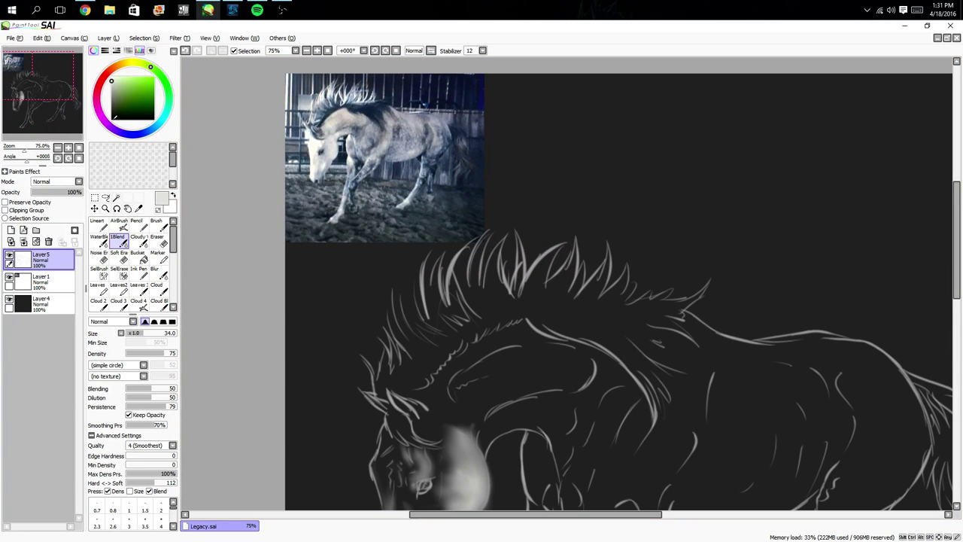
click(9, 300)
mouse_move(395, 374)
mouse_down()
mouse_move(397, 230)
mouse_move(373, 218)
mouse_move(395, 361)
mouse_up()
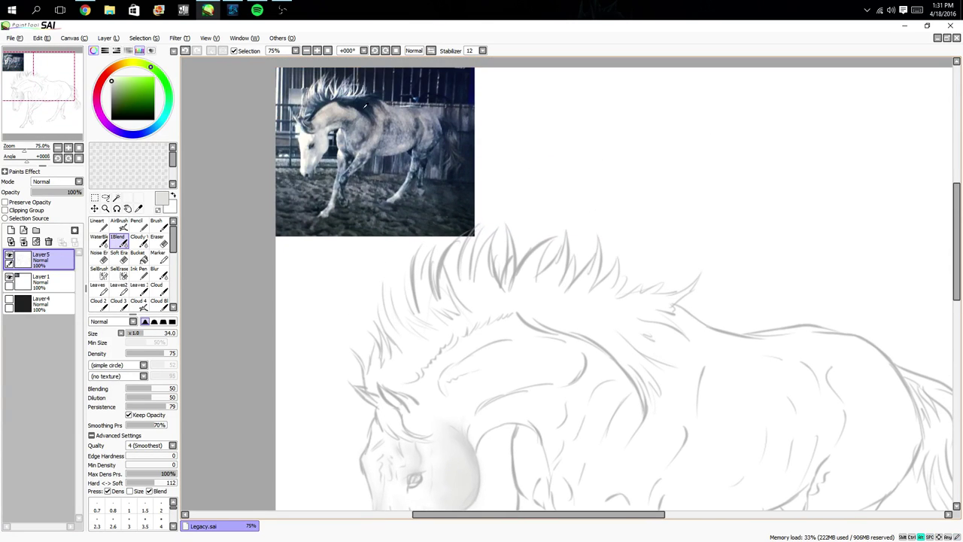
- Sample the dark blue of the mane in the reference photo and airbrush it over the horse's mane, forelock and crest
alt+click(365, 106)
click(119, 224)
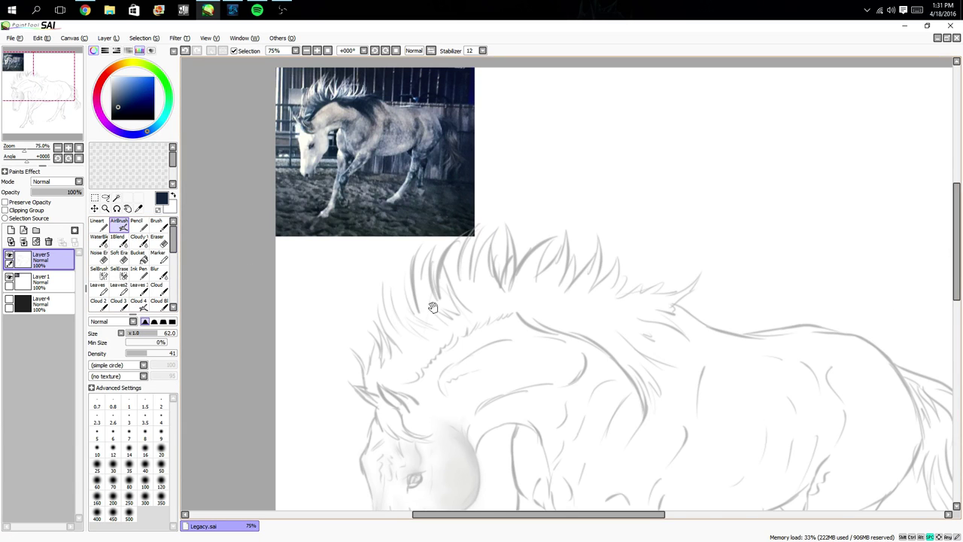
drag(433, 307, 347, 225)
mouse_move(449, 222)
mouse_down()
mouse_move(488, 260)
mouse_move(431, 228)
mouse_move(541, 286)
mouse_move(506, 251)
mouse_move(556, 323)
mouse_move(537, 283)
mouse_move(555, 305)
mouse_move(518, 259)
mouse_move(561, 304)
mouse_move(533, 261)
mouse_move(575, 311)
mouse_move(518, 240)
mouse_move(598, 282)
mouse_move(531, 243)
mouse_move(588, 267)
mouse_move(538, 237)
mouse_move(585, 243)
mouse_move(543, 223)
mouse_move(593, 231)
mouse_move(589, 220)
mouse_move(606, 213)
mouse_move(545, 224)
mouse_move(589, 202)
mouse_move(574, 200)
mouse_move(466, 218)
mouse_move(505, 193)
mouse_move(531, 205)
mouse_move(544, 198)
mouse_move(526, 212)
mouse_move(532, 190)
mouse_move(502, 218)
mouse_move(532, 174)
mouse_move(499, 219)
mouse_move(529, 183)
mouse_move(495, 211)
mouse_move(505, 188)
mouse_move(482, 215)
mouse_move(510, 167)
mouse_move(426, 213)
mouse_move(490, 175)
mouse_move(461, 210)
mouse_move(482, 169)
mouse_move(436, 212)
mouse_move(468, 153)
mouse_move(437, 215)
mouse_move(453, 163)
mouse_up()
drag(414, 226, 423, 146)
mouse_move(371, 219)
mouse_down()
mouse_move(470, 248)
mouse_move(479, 294)
mouse_move(464, 250)
mouse_move(512, 246)
mouse_move(511, 295)
mouse_move(492, 263)
mouse_move(506, 308)
mouse_move(493, 255)
mouse_move(491, 313)
mouse_move(468, 263)
mouse_move(496, 324)
mouse_move(466, 292)
mouse_move(470, 263)
mouse_move(469, 321)
mouse_move(450, 287)
mouse_move(458, 263)
mouse_move(459, 316)
mouse_move(455, 259)
mouse_move(461, 320)
mouse_move(434, 305)
mouse_move(453, 343)
mouse_move(415, 305)
mouse_move(426, 330)
mouse_move(410, 316)
mouse_move(441, 368)
mouse_move(397, 323)
mouse_move(440, 351)
mouse_move(416, 343)
mouse_move(408, 373)
mouse_move(406, 345)
mouse_move(413, 403)
mouse_move(401, 392)
mouse_move(453, 434)
mouse_move(442, 437)
mouse_move(415, 412)
mouse_move(449, 443)
mouse_move(416, 403)
mouse_move(435, 439)
mouse_move(417, 440)
mouse_move(411, 401)
mouse_move(413, 427)
mouse_move(420, 411)
mouse_move(427, 423)
mouse_move(427, 411)
mouse_move(451, 436)
mouse_up()
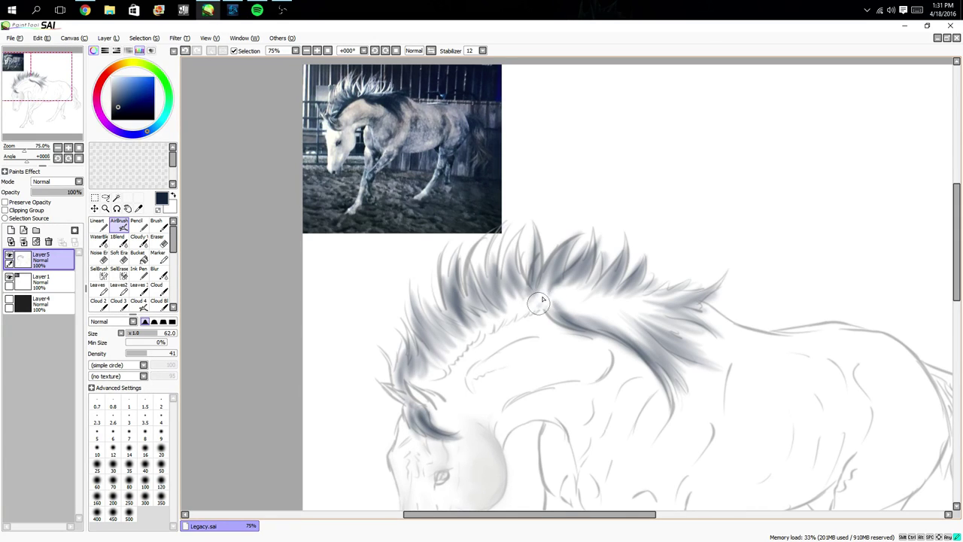
mouse_move(538, 301)
mouse_down()
mouse_move(442, 373)
mouse_move(481, 332)
mouse_move(540, 305)
mouse_up()
- Blend the blue shading along the base of the mane with the 1Blend brush, raising its size to 52
click(118, 241)
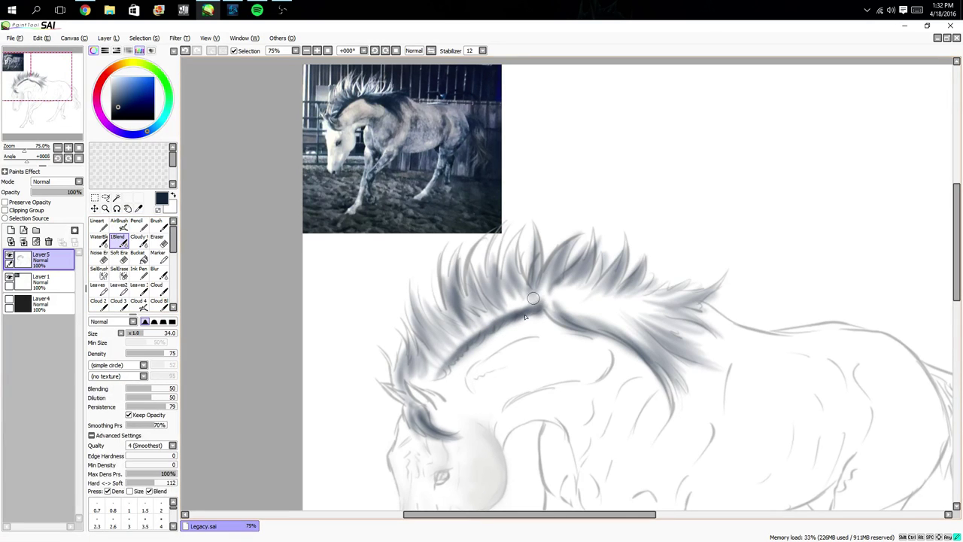
mouse_move(482, 324)
mouse_down()
mouse_move(457, 345)
mouse_move(422, 369)
mouse_up()
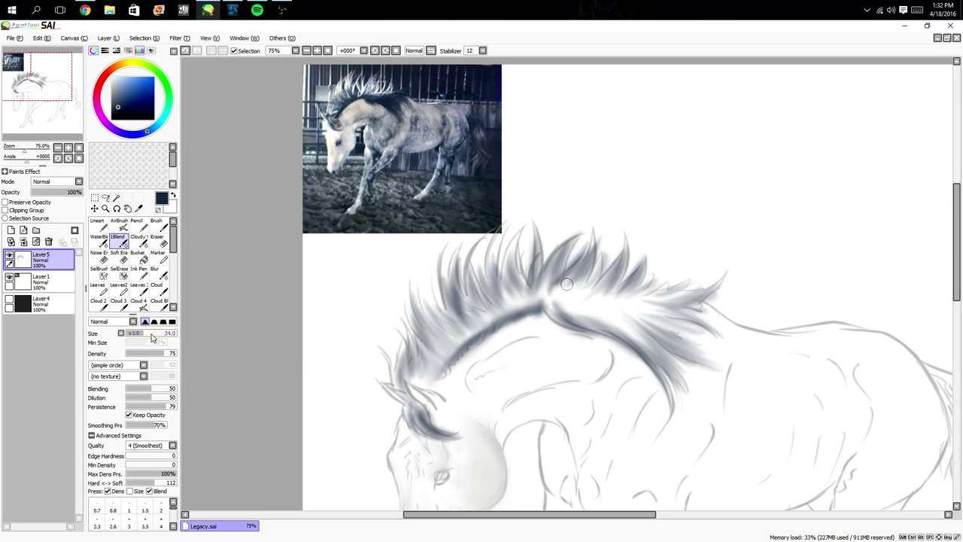
click(151, 334)
mouse_move(543, 302)
mouse_down()
mouse_move(468, 334)
mouse_move(504, 311)
mouse_move(479, 325)
mouse_up()
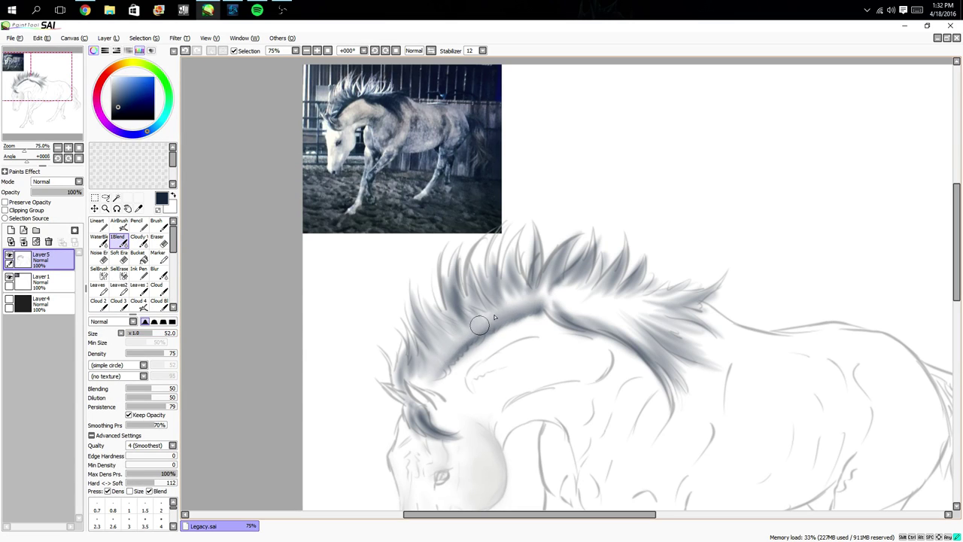
mouse_move(431, 370)
mouse_down()
mouse_move(463, 343)
mouse_move(453, 355)
mouse_move(555, 307)
mouse_move(528, 312)
mouse_move(541, 318)
mouse_move(545, 300)
mouse_move(570, 315)
mouse_move(616, 322)
mouse_up()
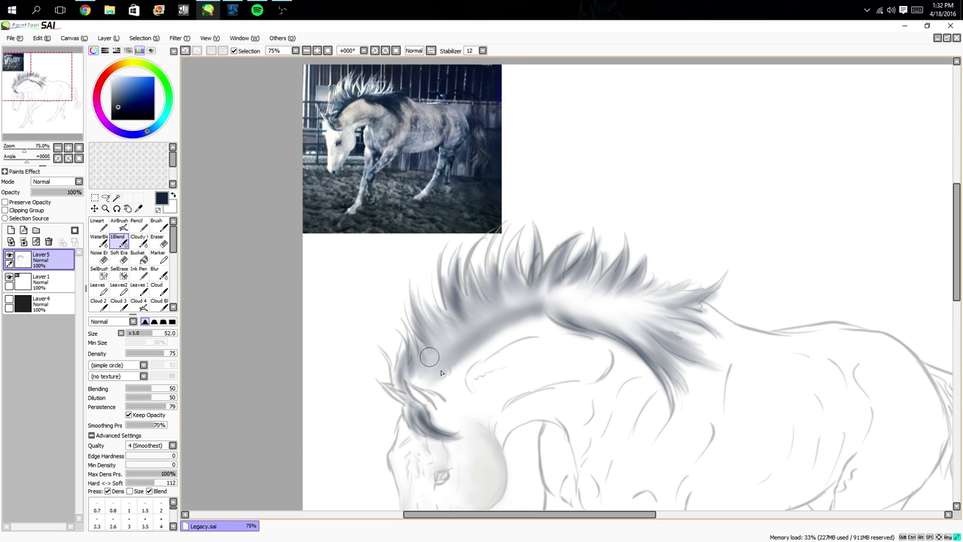
- Set the airbrush to black with size 14 and density 85, and fill in the horse's eye
scroll(380, 372, down, 5)
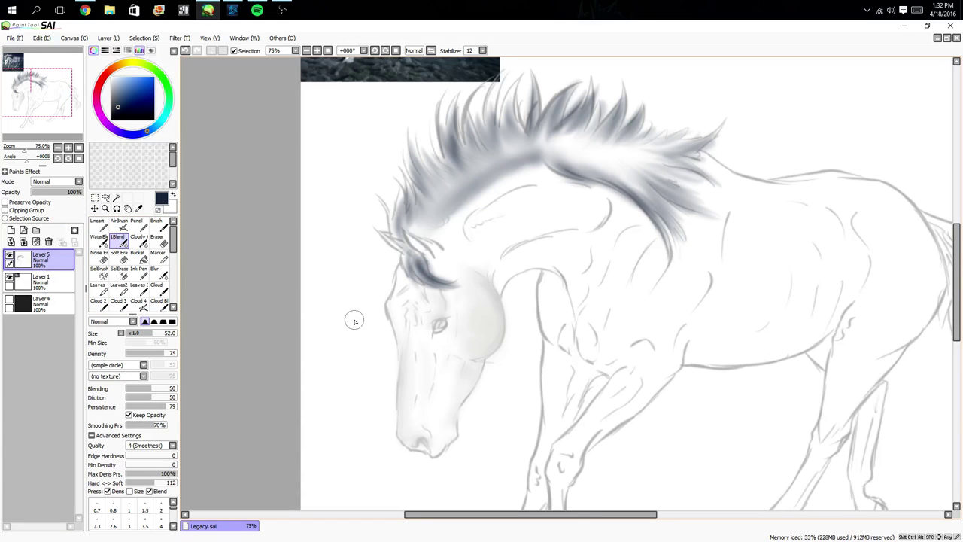
key(space)
drag(426, 194, 434, 349)
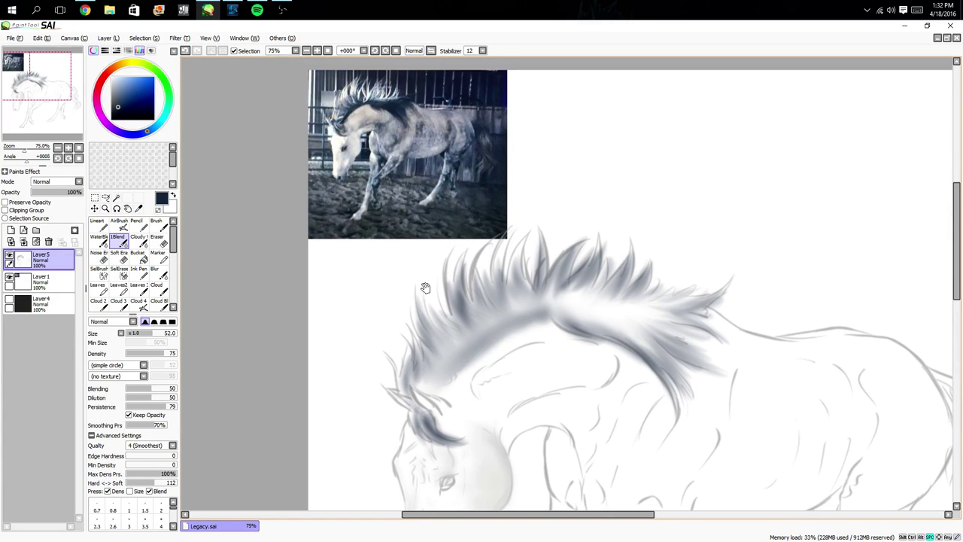
drag(420, 264, 419, 271)
scroll(419, 272, down, 5)
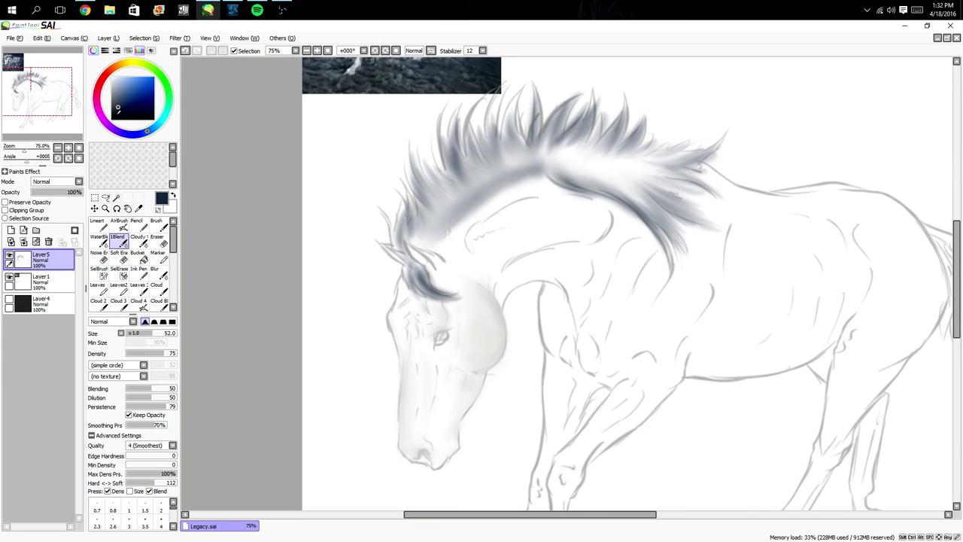
click(119, 224)
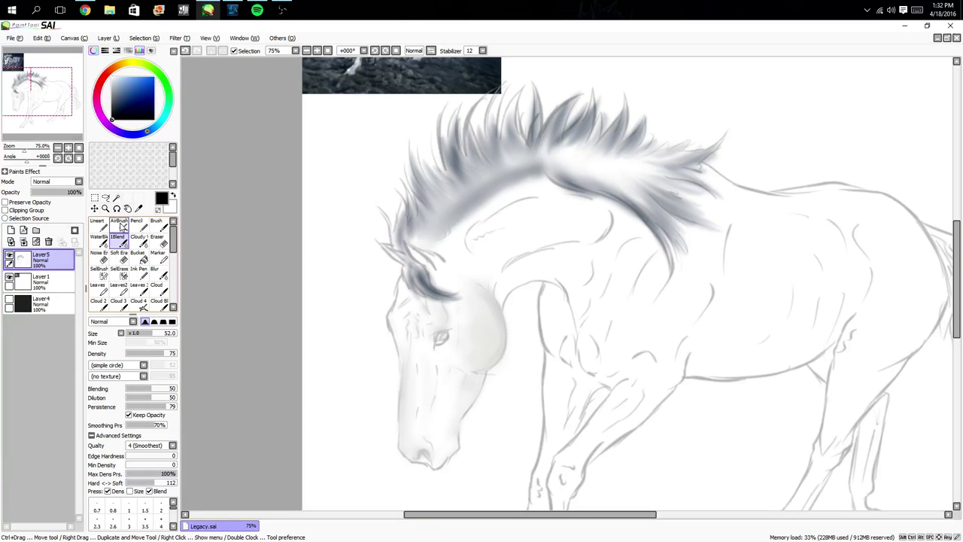
drag(158, 355, 137, 335)
click(136, 335)
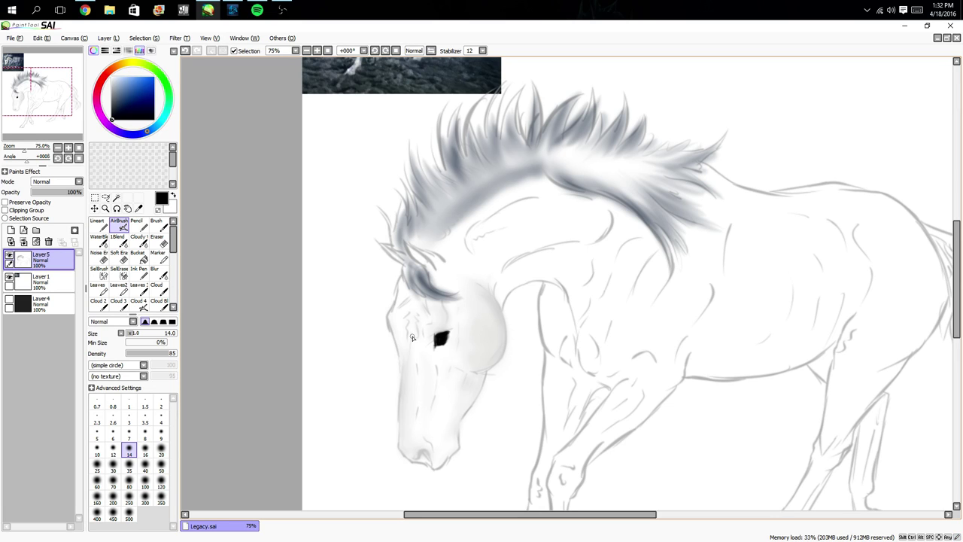
scroll(444, 337, up, 2)
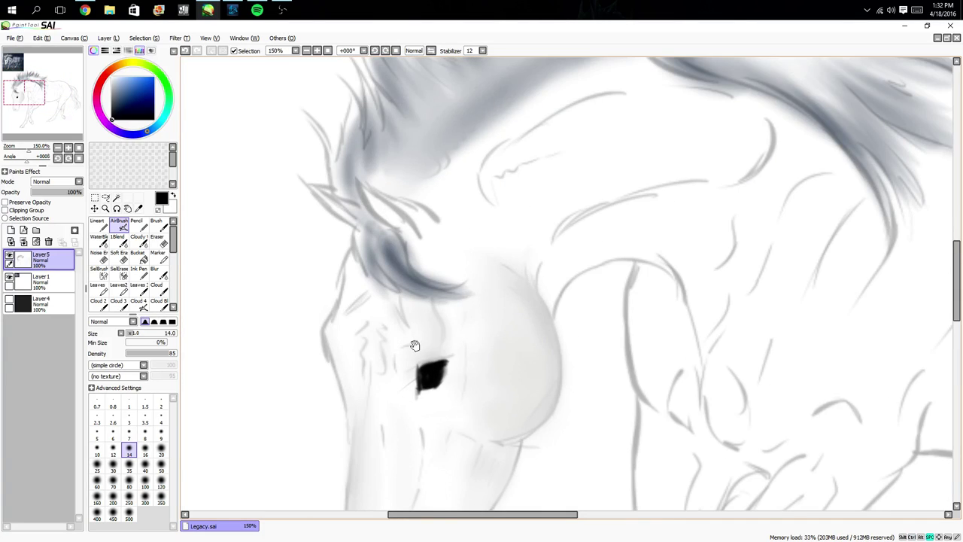
drag(414, 345, 445, 281)
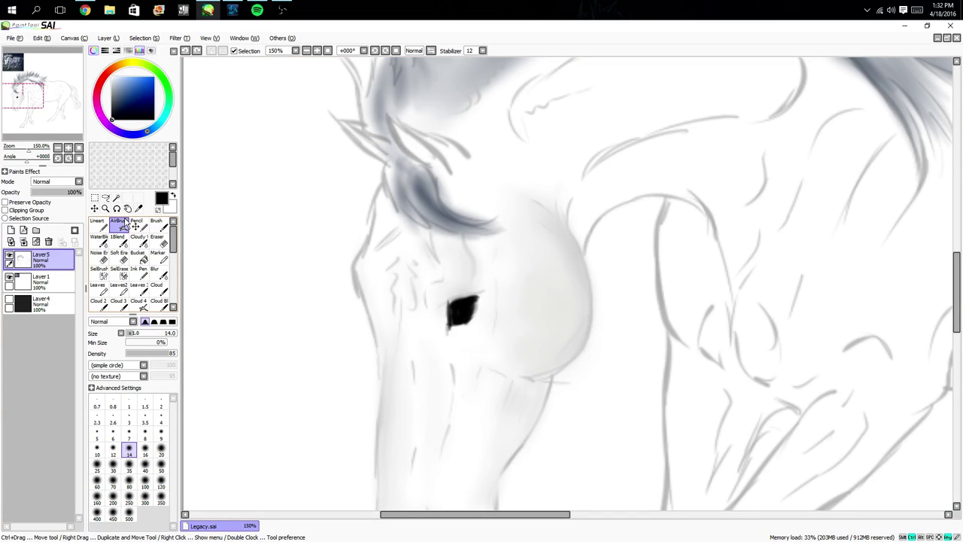
- Undo the black airbrush strokes on the horse's eye
key(ctrl+z)
key(ctrl+z)
key(ctrl+z)
key(ctrl+z)
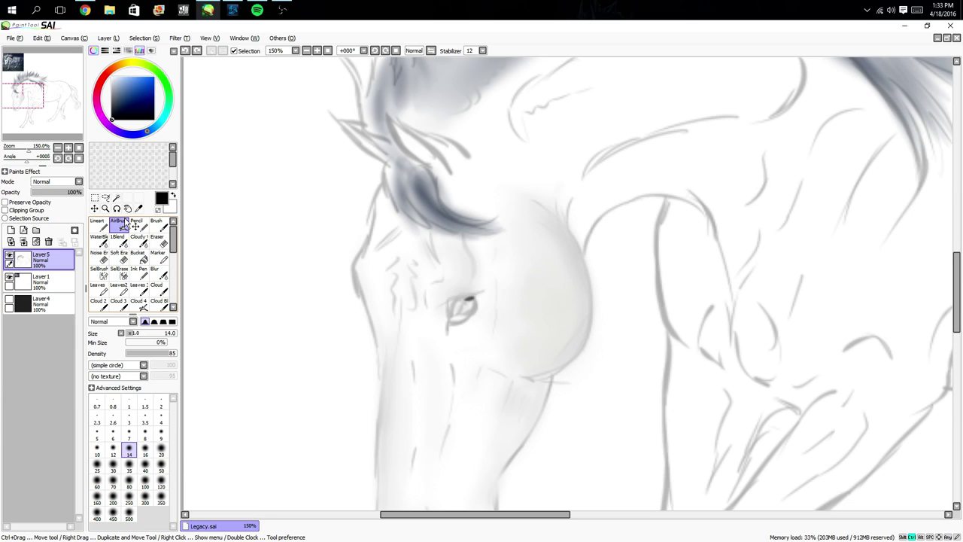
- Set the stabilizer to 14, rotate the canvas view to -22°, and airbrush the horse's eye in black
click(482, 50)
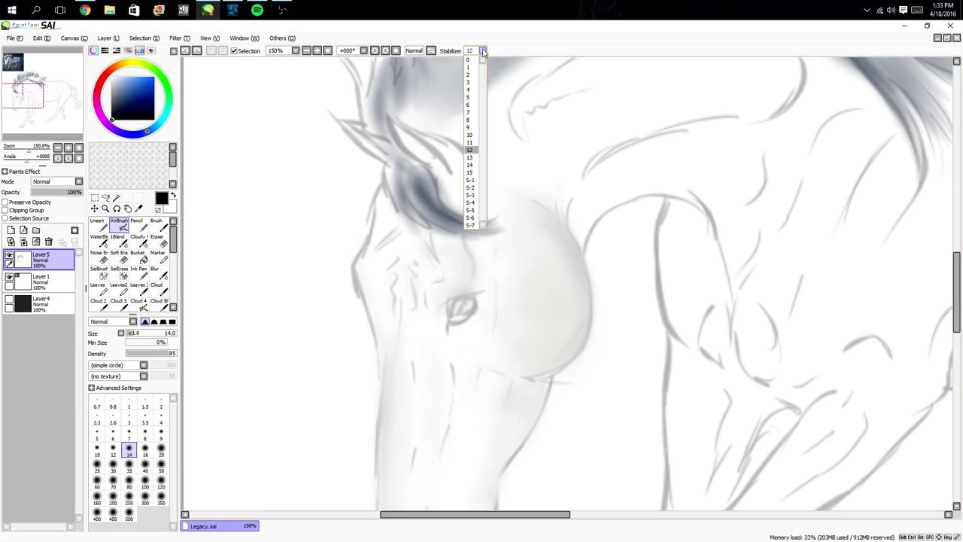
click(470, 165)
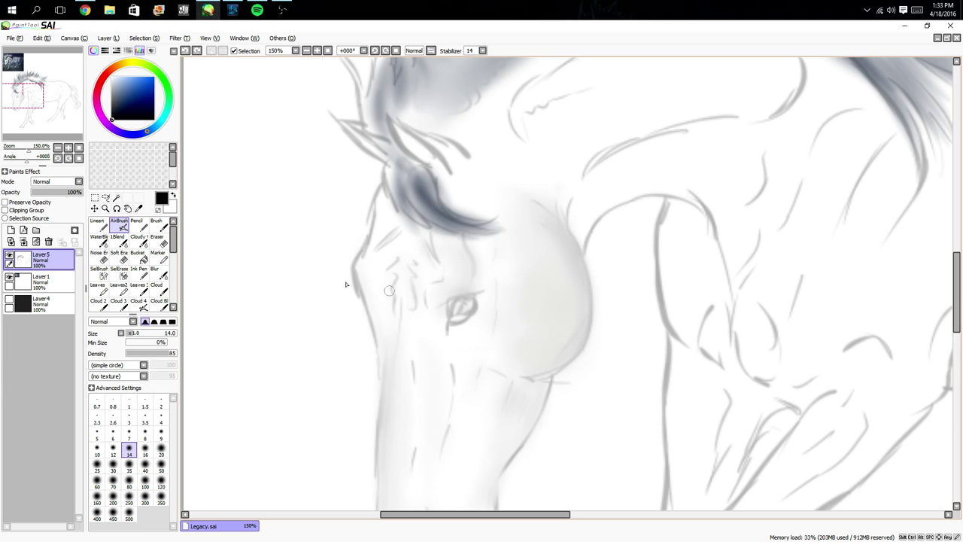
click(58, 158)
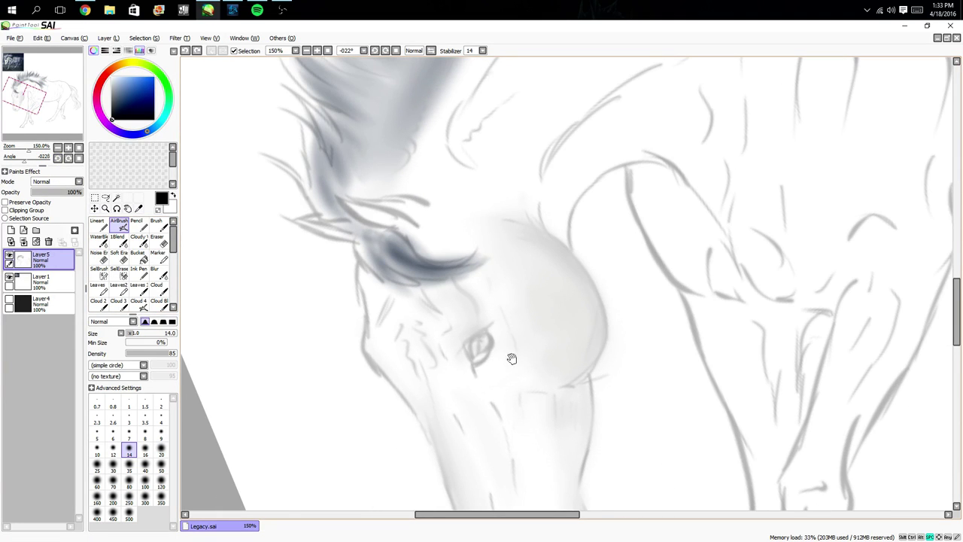
mouse_move(509, 356)
mouse_down()
mouse_move(499, 255)
mouse_move(484, 263)
mouse_up()
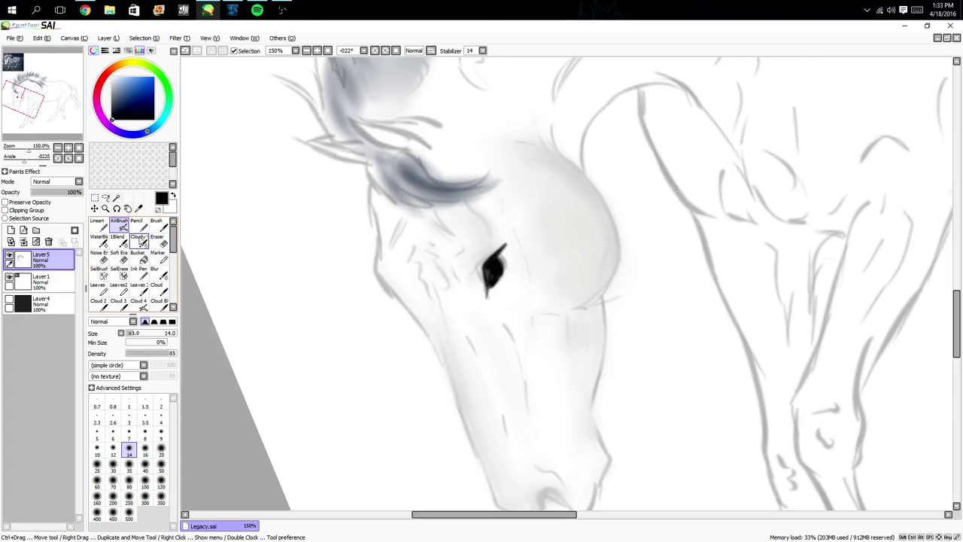
- Soften the edges of the black eye using the 1Blend brush at size 16
click(118, 240)
mouse_move(506, 245)
mouse_down()
mouse_move(507, 235)
mouse_move(510, 254)
mouse_up()
click(136, 333)
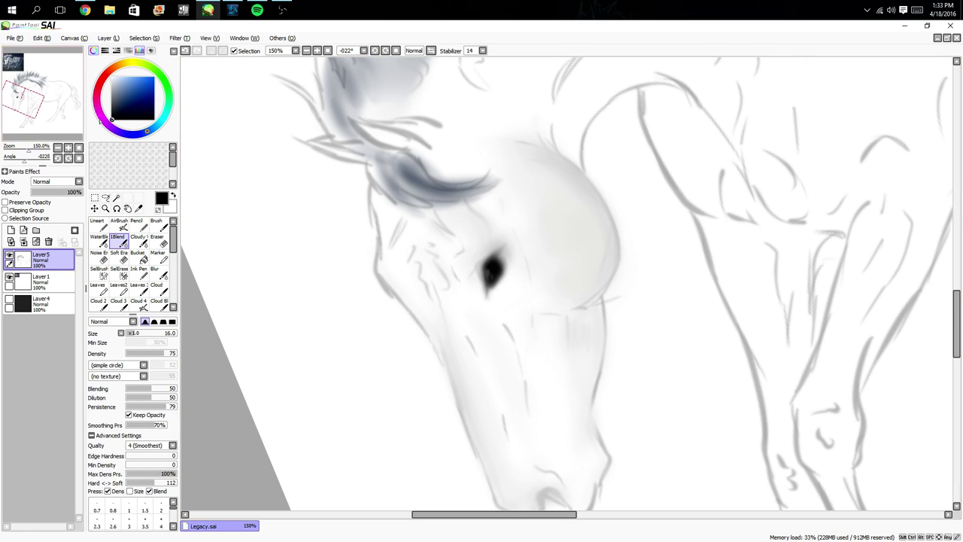
- Darken the eye's centre with the black airbrush and add a small white highlight
click(119, 224)
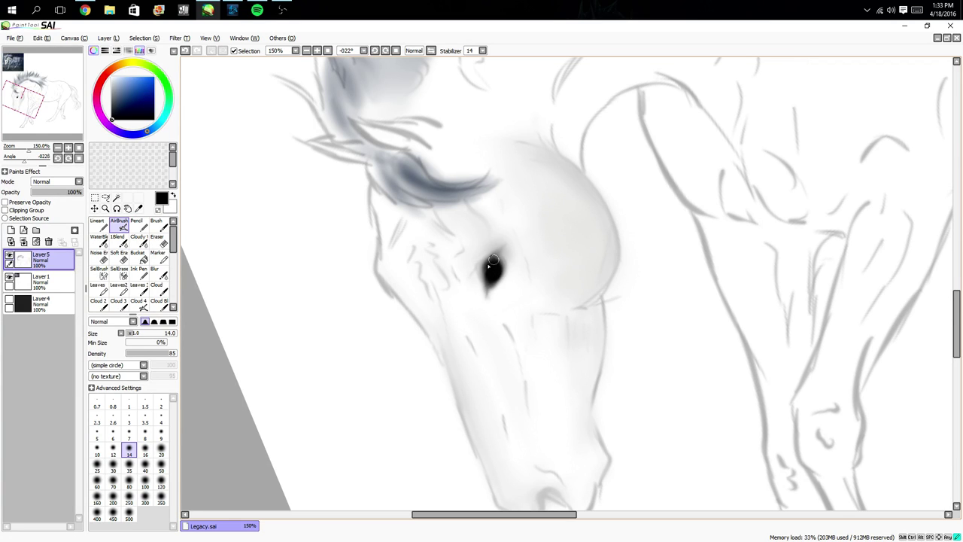
drag(489, 267, 491, 274)
drag(122, 84, 95, 67)
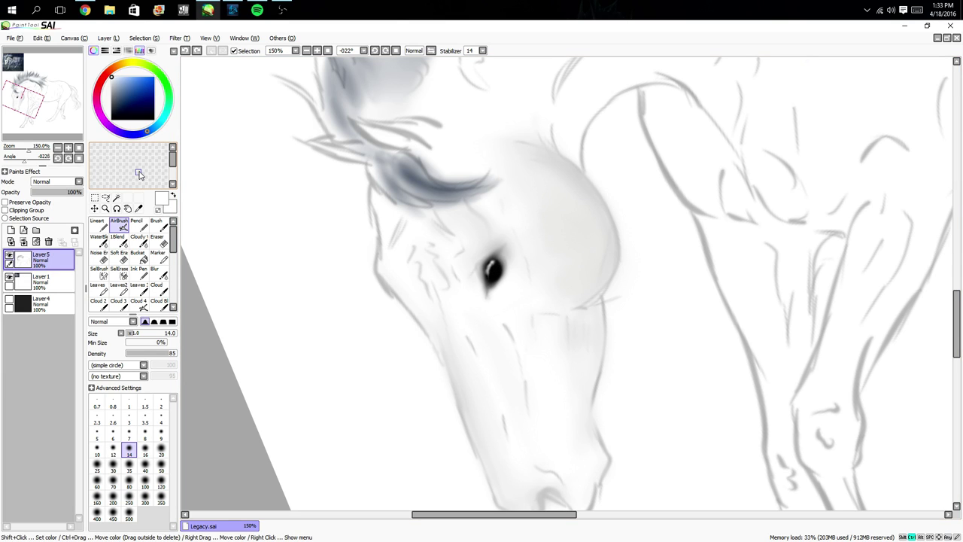
- Sample grey-blue from the mane and airbrush shading around the eye, forehead and cheek edge at size 25, density 69
click(78, 148)
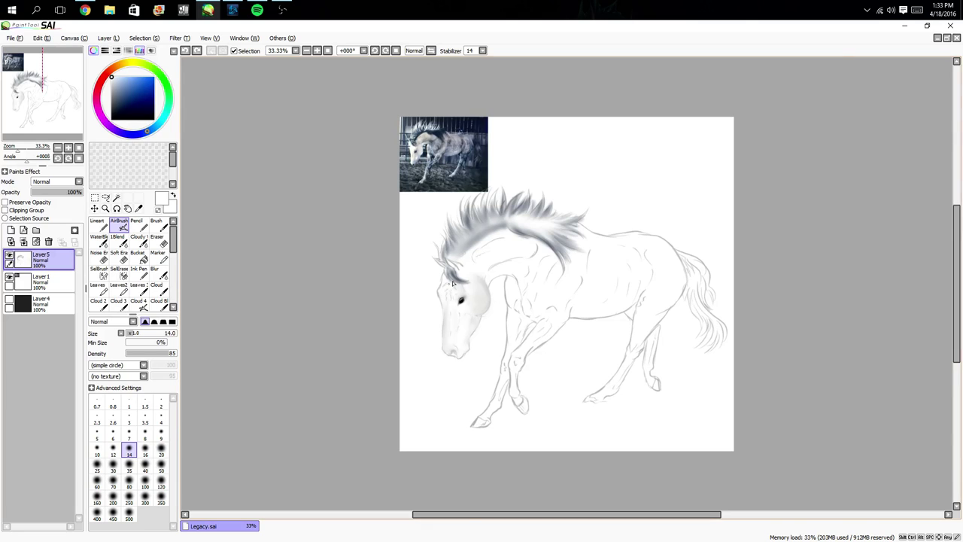
scroll(531, 333, up, 2)
drag(371, 246, 430, 335)
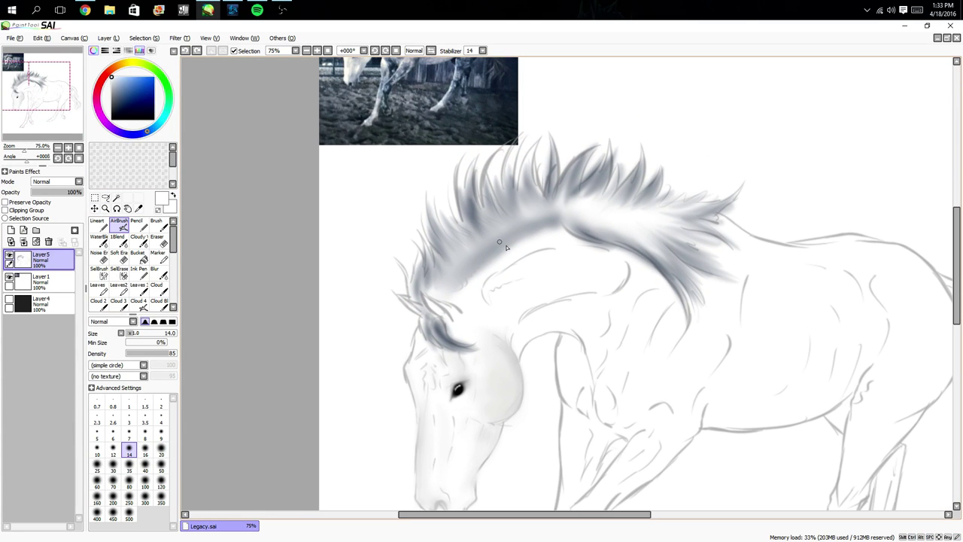
alt+click(585, 230)
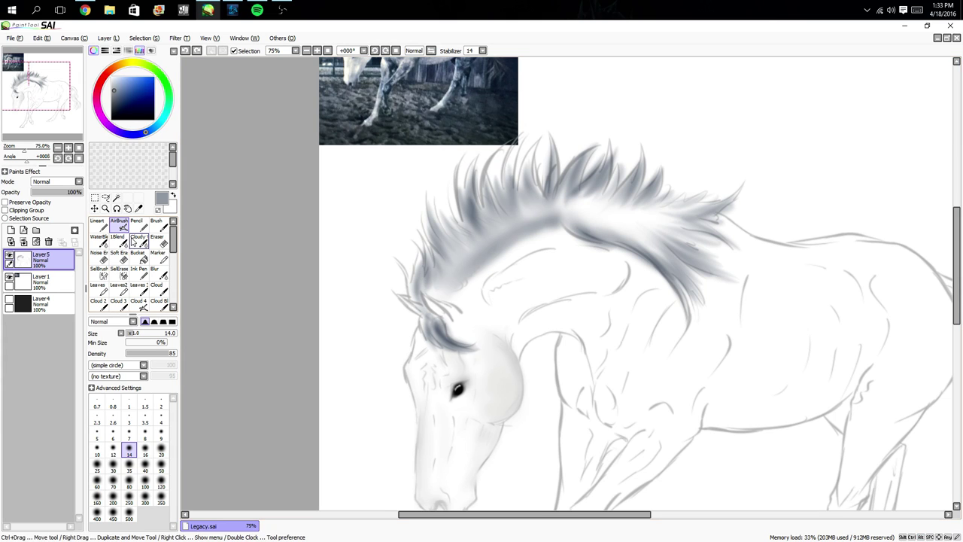
click(162, 352)
click(138, 333)
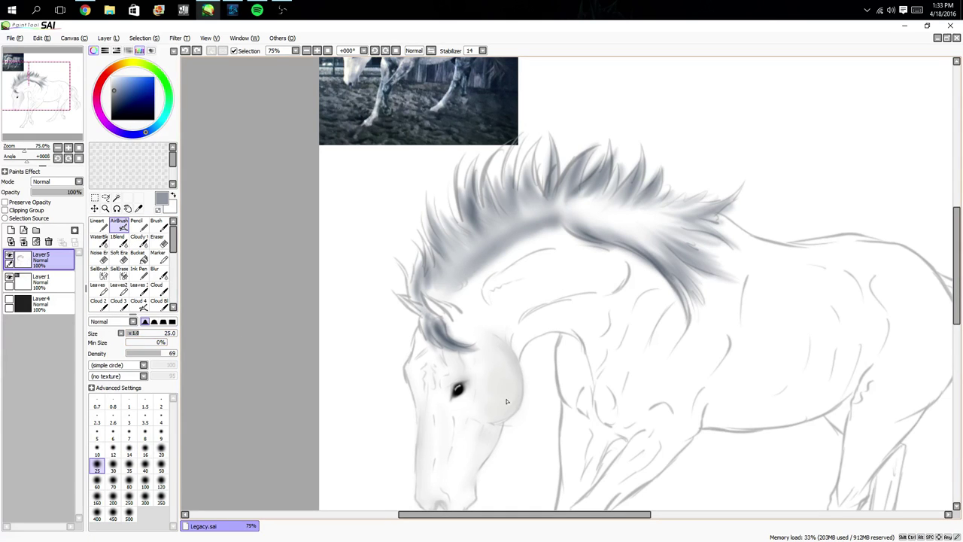
drag(464, 368, 464, 364)
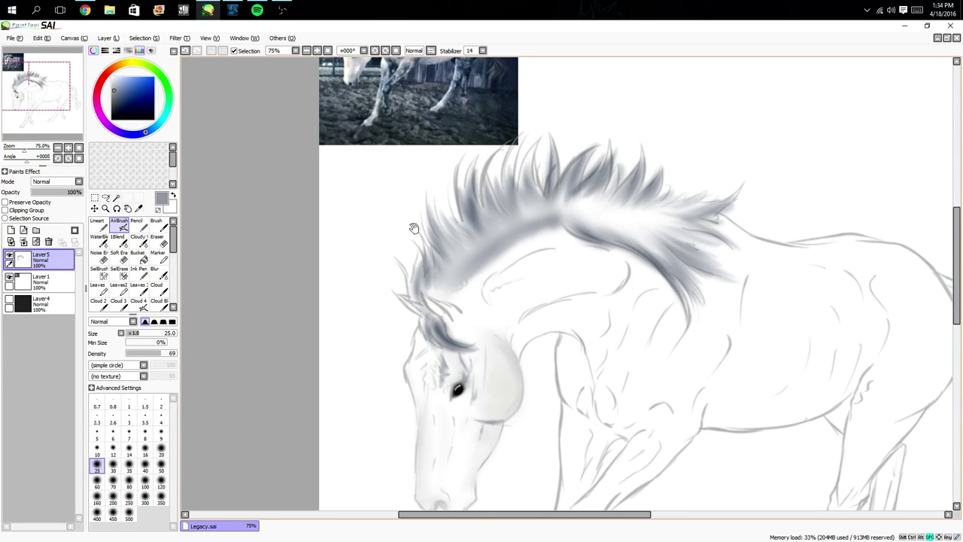
- Switch to Spotify, pause the current song, start City of Rome from the Art Inspiration playlist, and return to PaintTool SAI
mouse_move(413, 228)
mouse_down()
mouse_move(473, 316)
mouse_move(474, 220)
mouse_up()
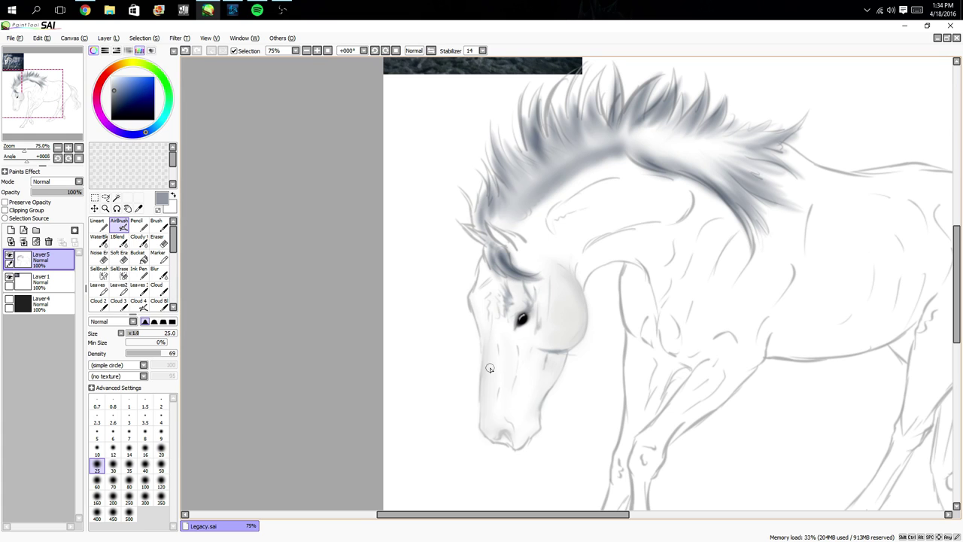
click(256, 10)
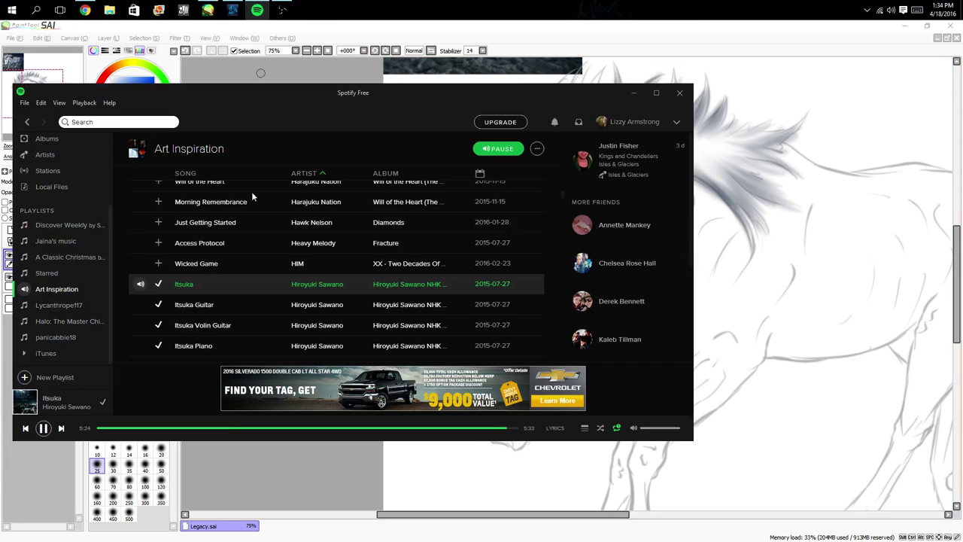
click(42, 430)
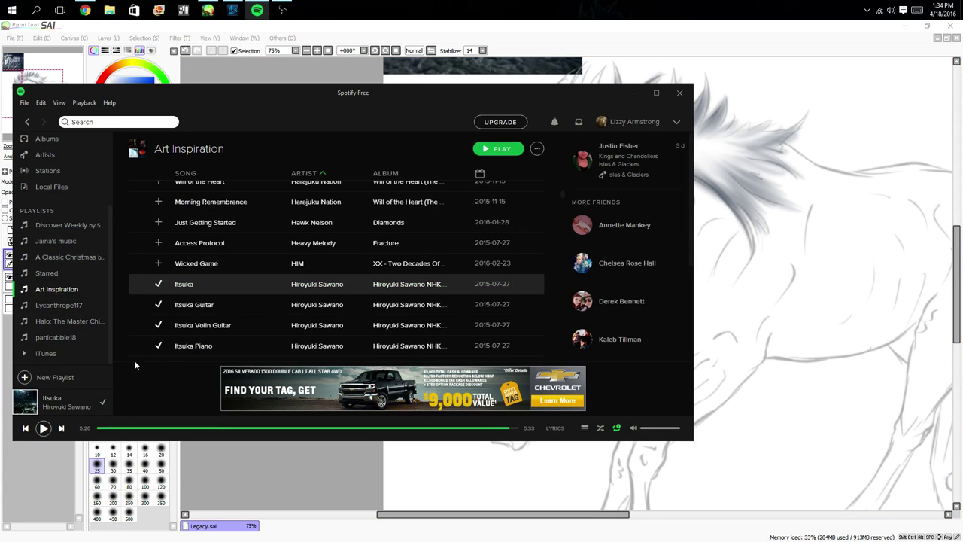
scroll(154, 321, down, 3)
scroll(143, 320, down, 1)
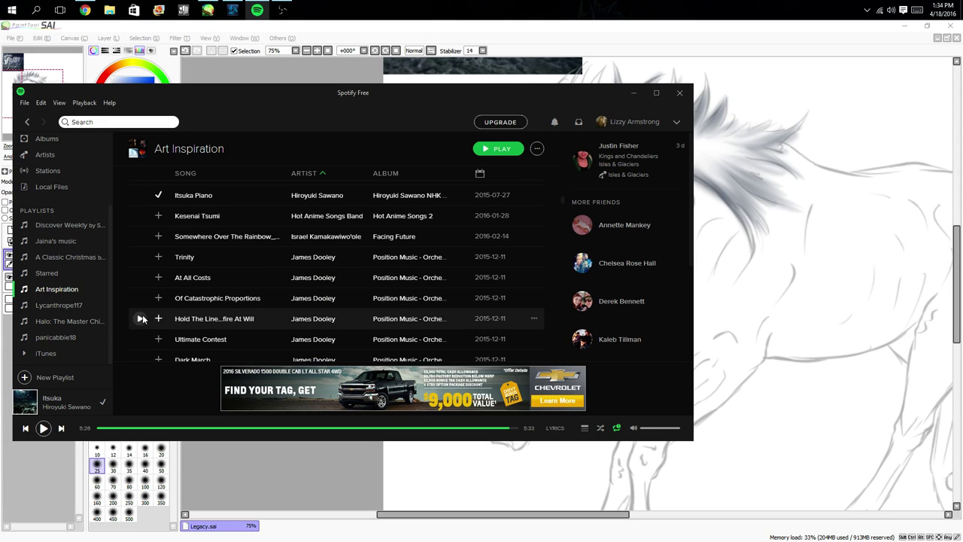
scroll(142, 318, down, 1)
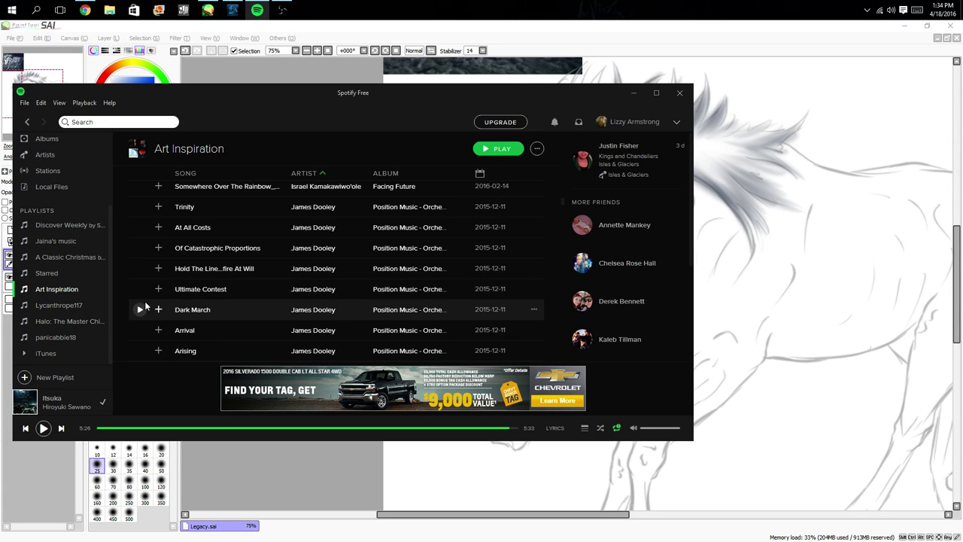
scroll(139, 291, down, 7)
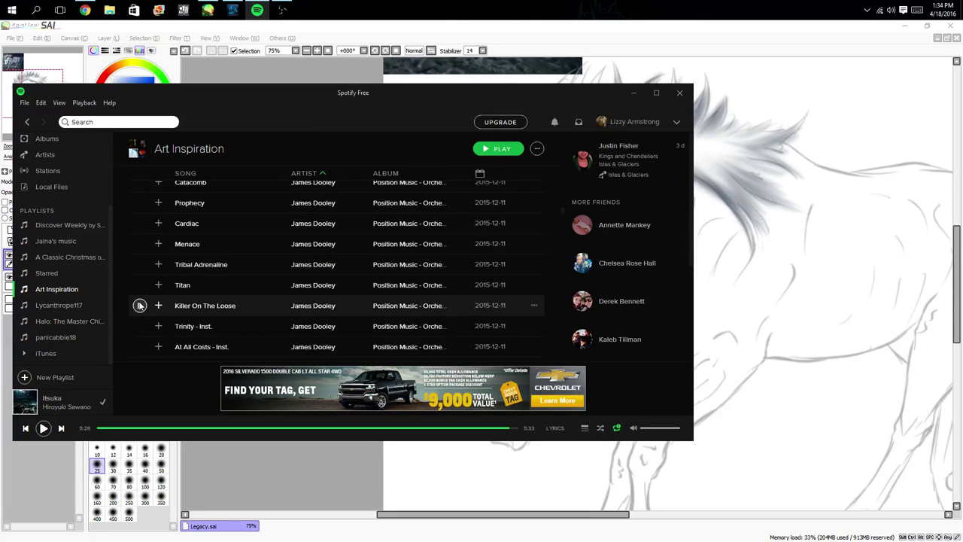
scroll(139, 305, down, 10)
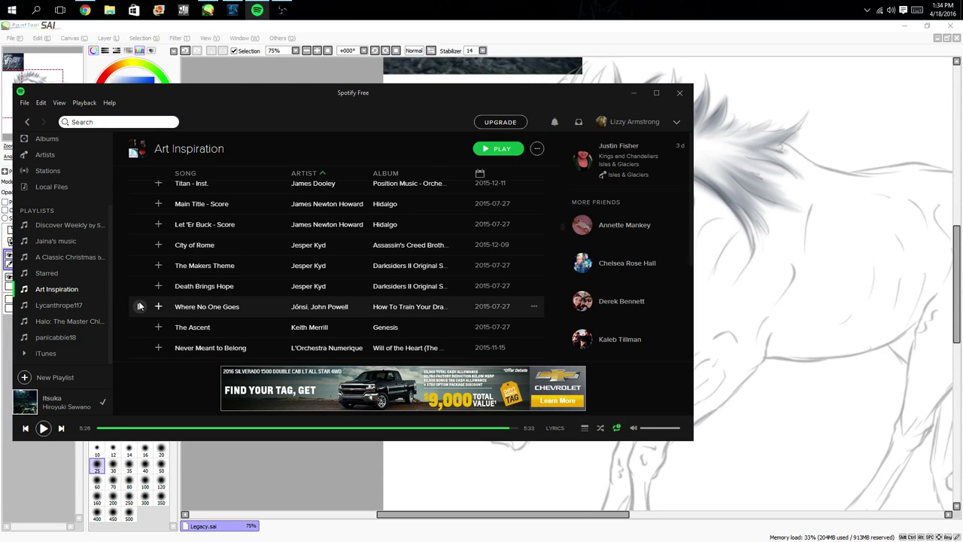
click(140, 244)
click(60, 483)
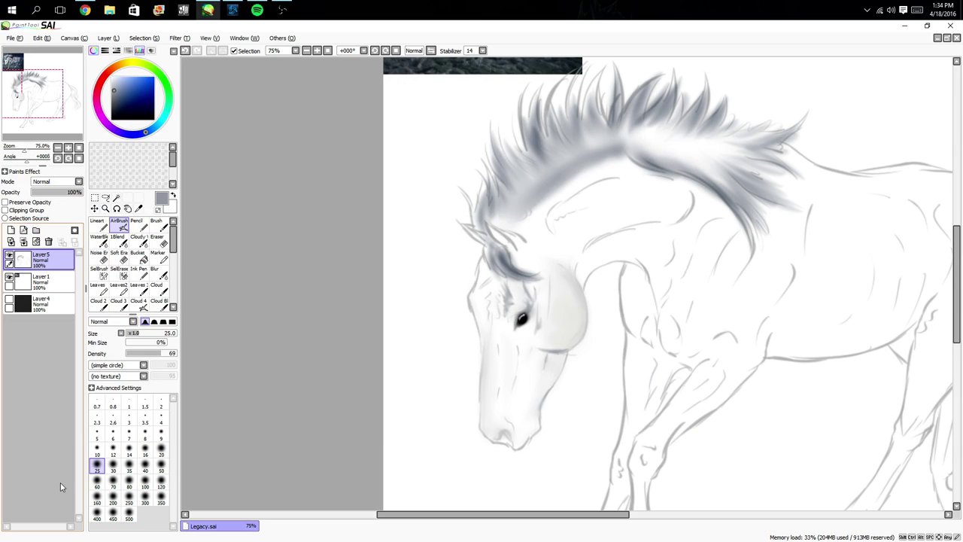
- Airbrush a grey-blue outline along the horse's rounded cheek edge at size 25
scroll(628, 299, up, 2)
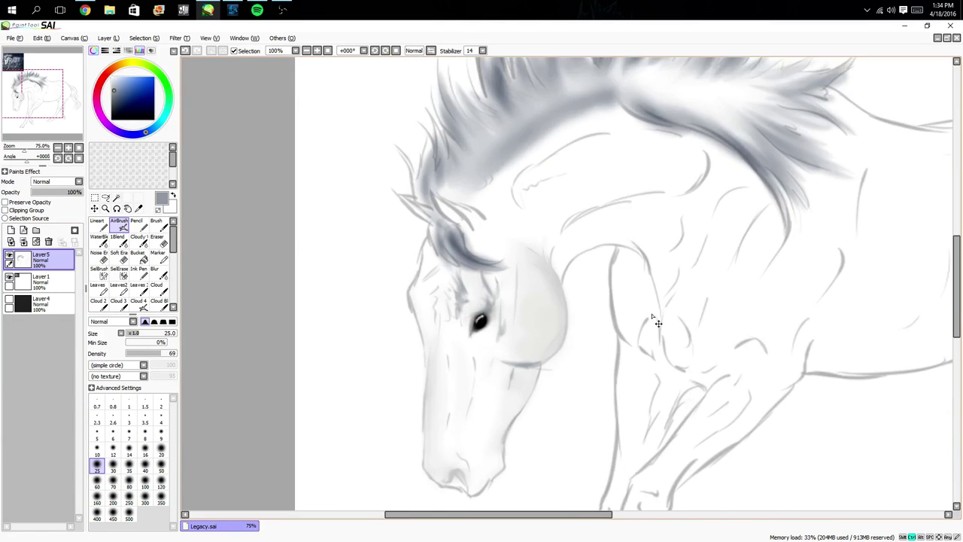
mouse_move(385, 309)
mouse_down()
mouse_move(439, 265)
mouse_move(389, 348)
mouse_up()
mouse_move(485, 205)
mouse_down()
mouse_move(460, 189)
mouse_move(514, 243)
mouse_move(480, 199)
mouse_move(514, 247)
mouse_move(534, 201)
mouse_move(523, 239)
mouse_move(516, 230)
mouse_move(519, 268)
mouse_move(494, 212)
mouse_move(521, 274)
mouse_move(515, 248)
mouse_move(525, 320)
mouse_move(516, 268)
mouse_move(524, 288)
mouse_move(511, 347)
mouse_move(518, 330)
mouse_move(476, 354)
mouse_move(500, 358)
mouse_move(459, 367)
mouse_move(516, 327)
mouse_move(505, 364)
mouse_up()
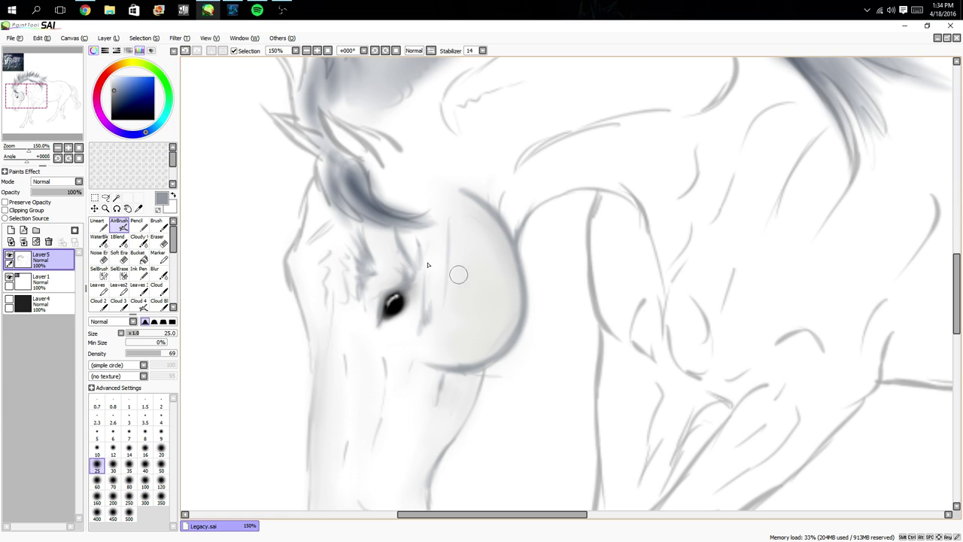
- Blend the cheek outline and forehead shading with the 1Blend brush at size 34
click(118, 239)
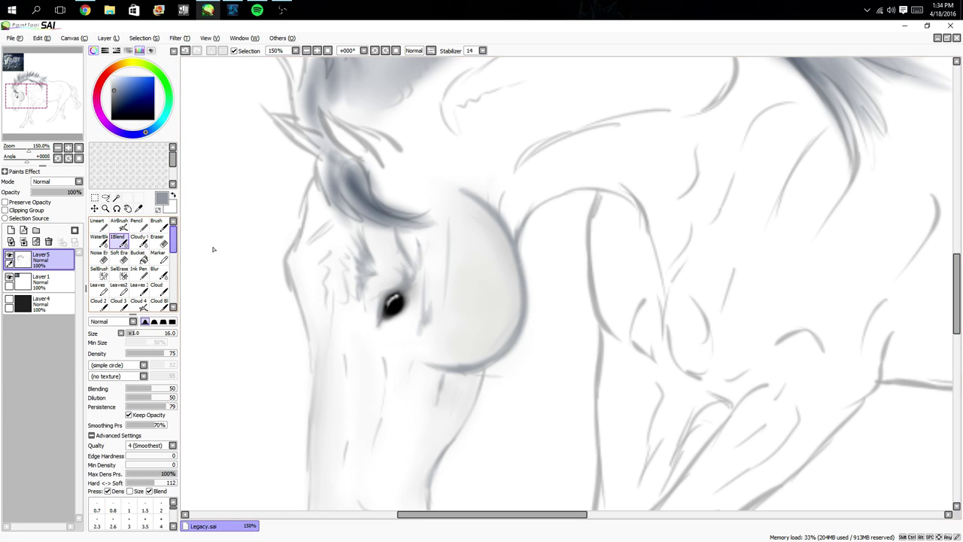
click(148, 336)
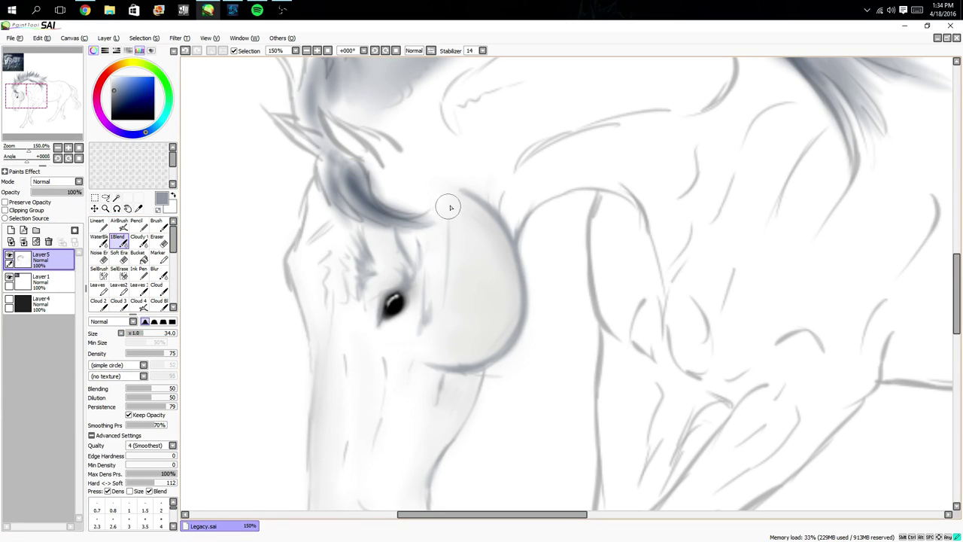
mouse_move(452, 191)
mouse_down()
mouse_move(502, 252)
mouse_move(450, 189)
mouse_move(513, 282)
mouse_up()
mouse_move(450, 188)
mouse_down()
mouse_move(481, 212)
mouse_move(511, 305)
mouse_up()
mouse_move(460, 193)
mouse_down()
mouse_move(490, 226)
mouse_move(515, 335)
mouse_move(489, 352)
mouse_move(436, 360)
mouse_move(419, 230)
mouse_move(411, 267)
mouse_move(372, 242)
mouse_move(344, 262)
mouse_up()
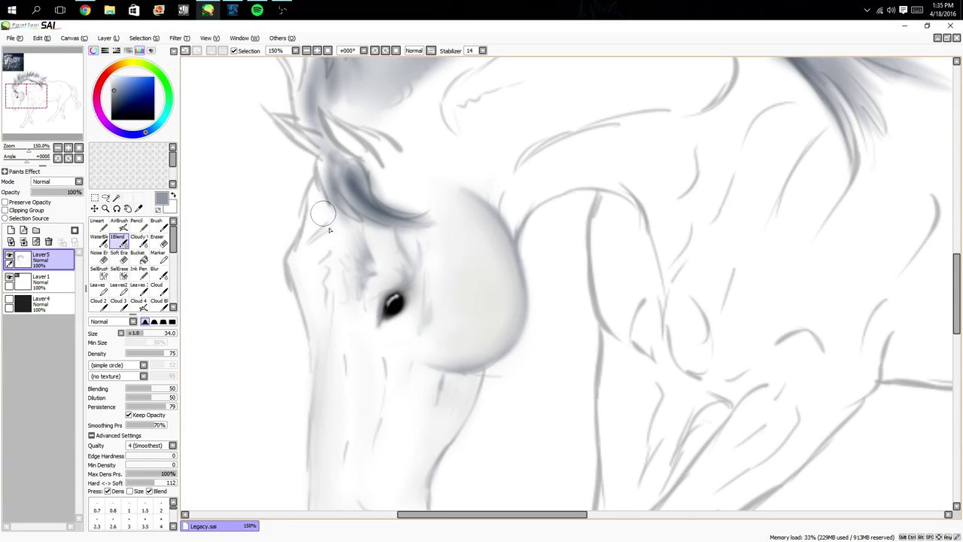
- Darken the forelock strands and the area above the eye with the black airbrush at size 25
click(111, 118)
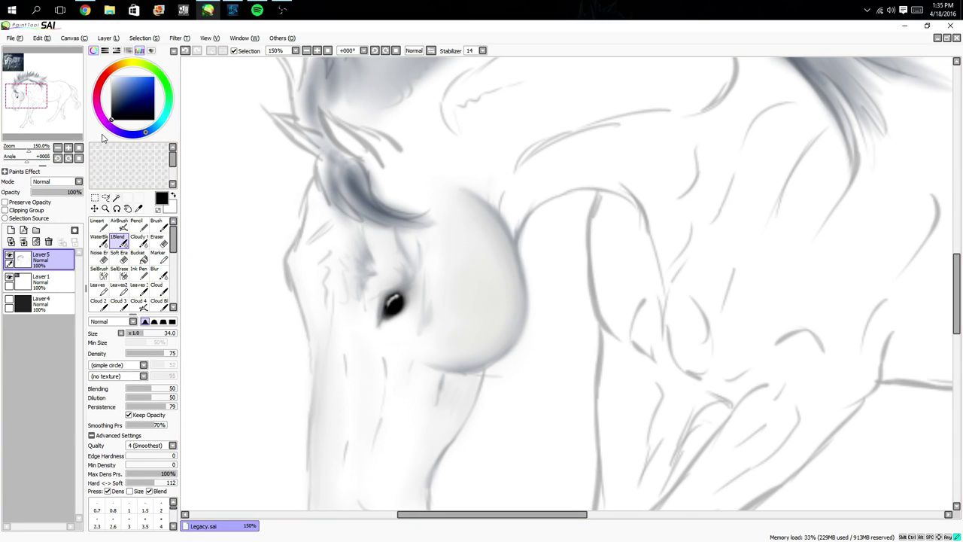
click(118, 223)
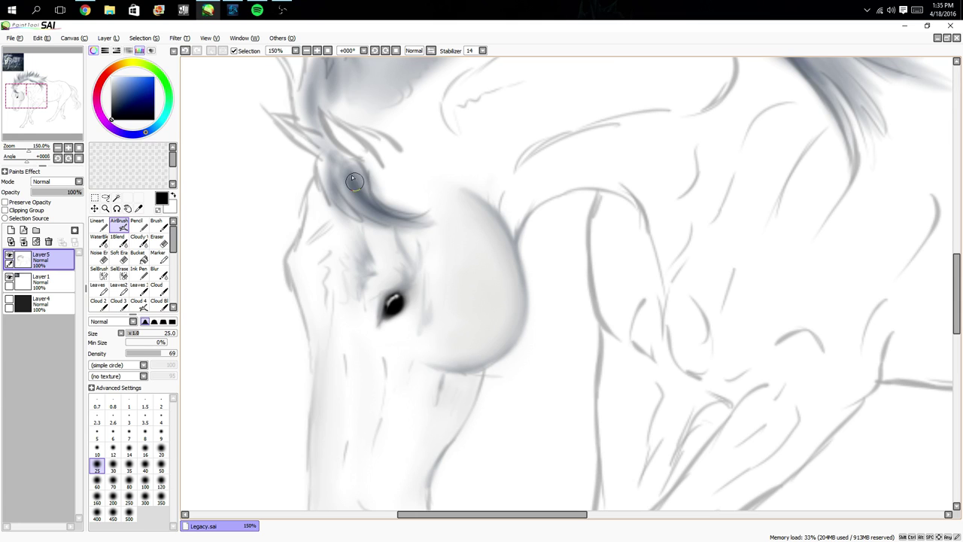
mouse_move(374, 202)
mouse_down()
mouse_move(416, 217)
mouse_move(432, 210)
mouse_move(387, 204)
mouse_move(358, 177)
mouse_move(395, 207)
mouse_move(365, 214)
mouse_move(384, 227)
mouse_move(331, 188)
mouse_move(346, 214)
mouse_move(319, 159)
mouse_move(343, 200)
mouse_move(342, 172)
mouse_move(356, 201)
mouse_up()
mouse_move(350, 292)
mouse_down()
mouse_move(366, 253)
mouse_move(418, 252)
mouse_up()
mouse_move(418, 251)
mouse_down()
mouse_move(389, 267)
mouse_move(421, 242)
mouse_move(399, 196)
mouse_move(404, 205)
mouse_move(374, 201)
mouse_move(379, 245)
mouse_up()
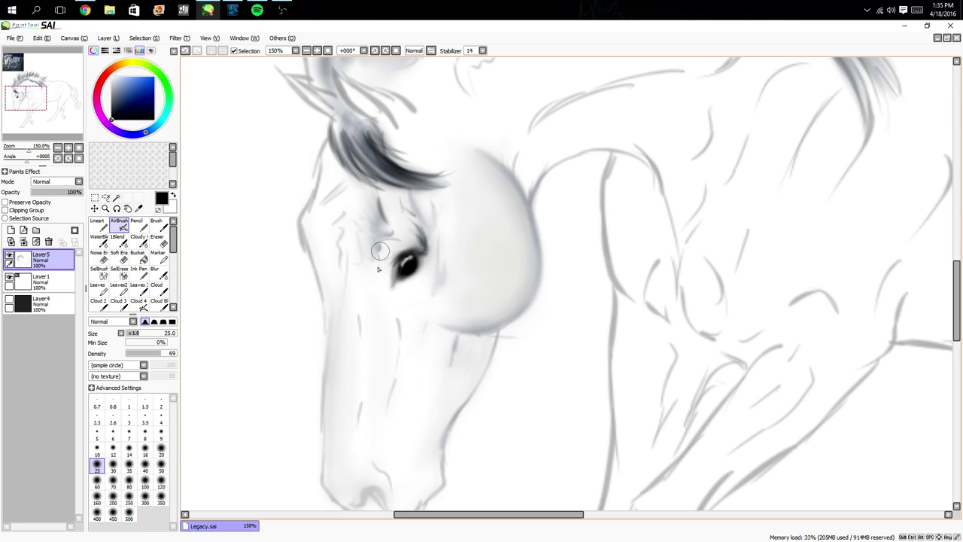
- Set the airbrush density to 30 and shade the jaw below the cheek, the nostril and the eye's rim in black
drag(374, 316, 386, 286)
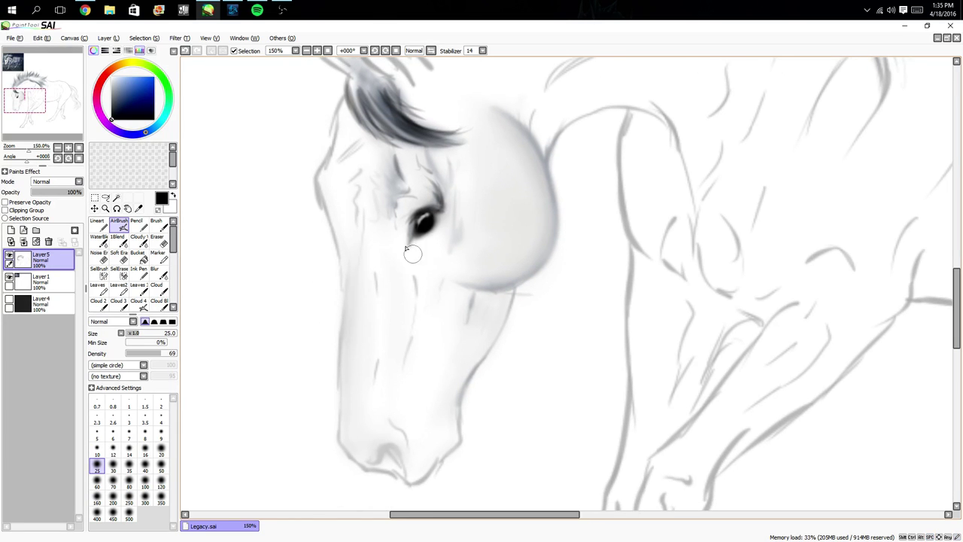
click(138, 353)
mouse_move(503, 291)
mouse_down()
mouse_move(473, 290)
mouse_move(500, 290)
mouse_move(506, 312)
mouse_move(501, 296)
mouse_move(493, 335)
mouse_move(503, 294)
mouse_move(498, 335)
mouse_move(480, 362)
mouse_move(501, 320)
mouse_move(455, 393)
mouse_up()
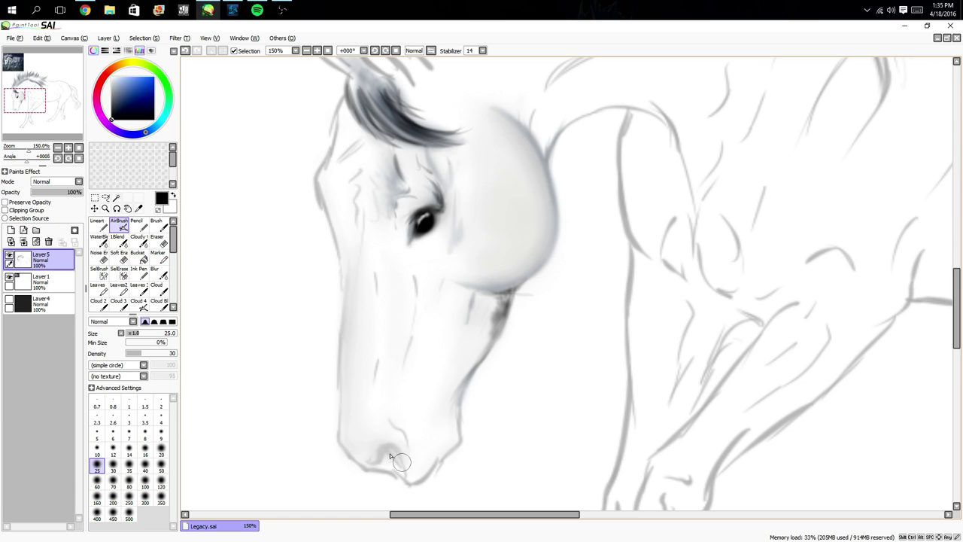
mouse_move(363, 462)
mouse_down()
mouse_move(396, 447)
mouse_move(402, 462)
mouse_move(385, 446)
mouse_move(363, 457)
mouse_move(383, 450)
mouse_move(397, 465)
mouse_move(379, 453)
mouse_move(395, 435)
mouse_move(375, 440)
mouse_move(393, 435)
mouse_move(411, 457)
mouse_up()
drag(441, 223, 432, 236)
- Check the head in the reference photo, and airbrush black shading along the jaw below the cheek at size 70
mouse_move(341, 189)
mouse_down()
mouse_move(403, 261)
mouse_move(380, 305)
mouse_up()
drag(372, 202, 365, 268)
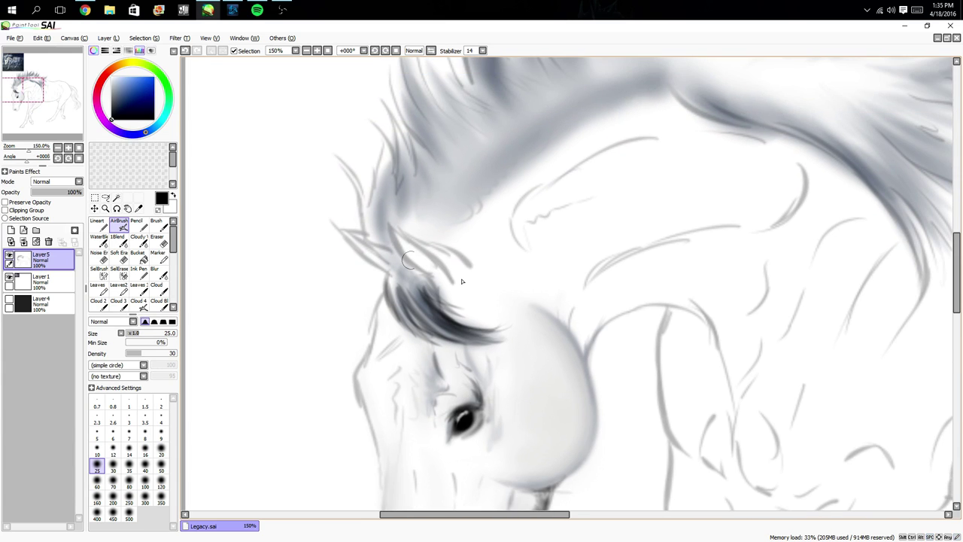
drag(415, 203, 361, 278)
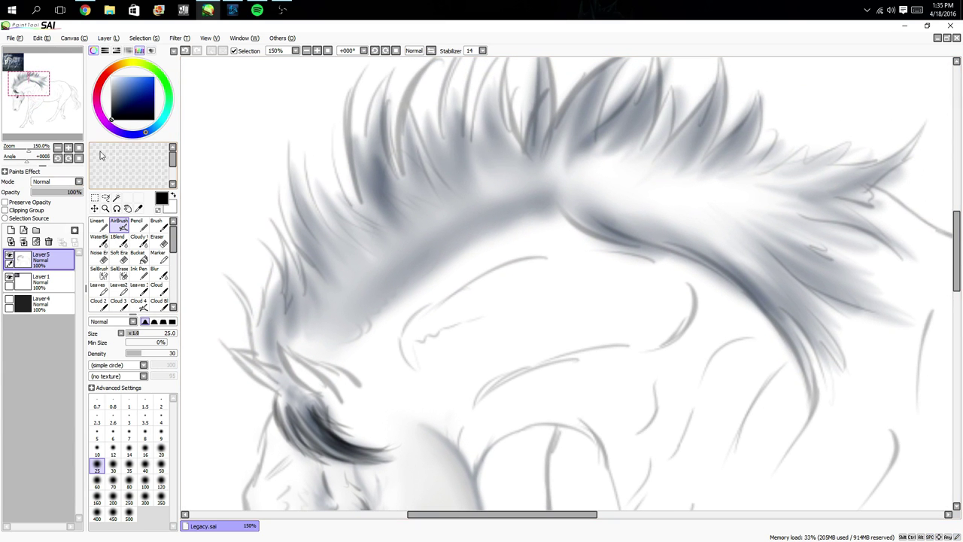
drag(204, 179, 362, 272)
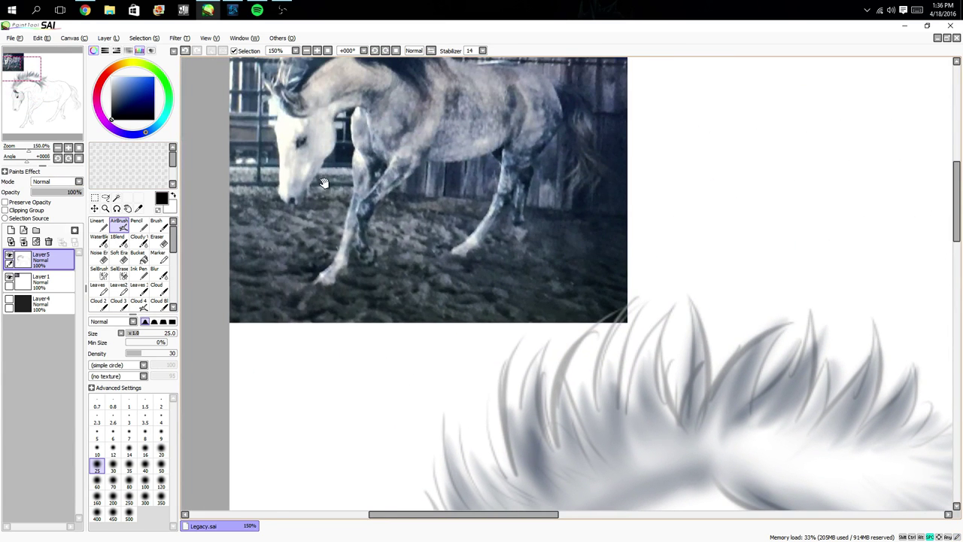
drag(348, 403, 331, 64)
drag(335, 273, 313, 127)
drag(352, 340, 342, 251)
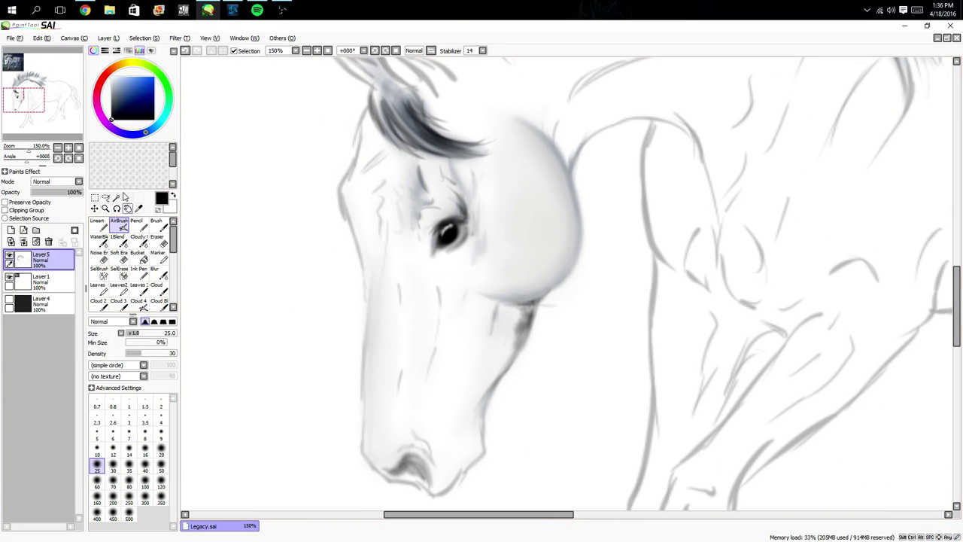
click(78, 148)
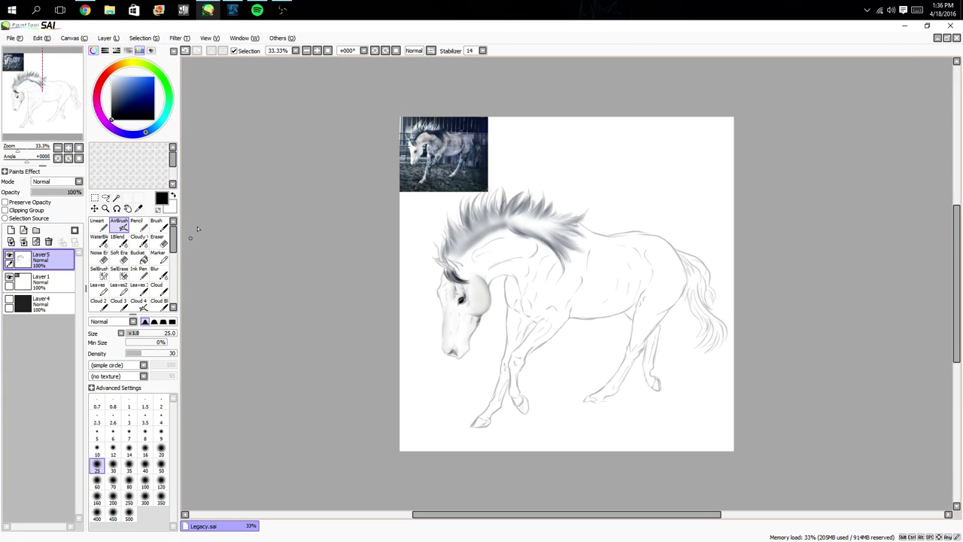
drag(148, 336, 156, 336)
drag(158, 335, 172, 346)
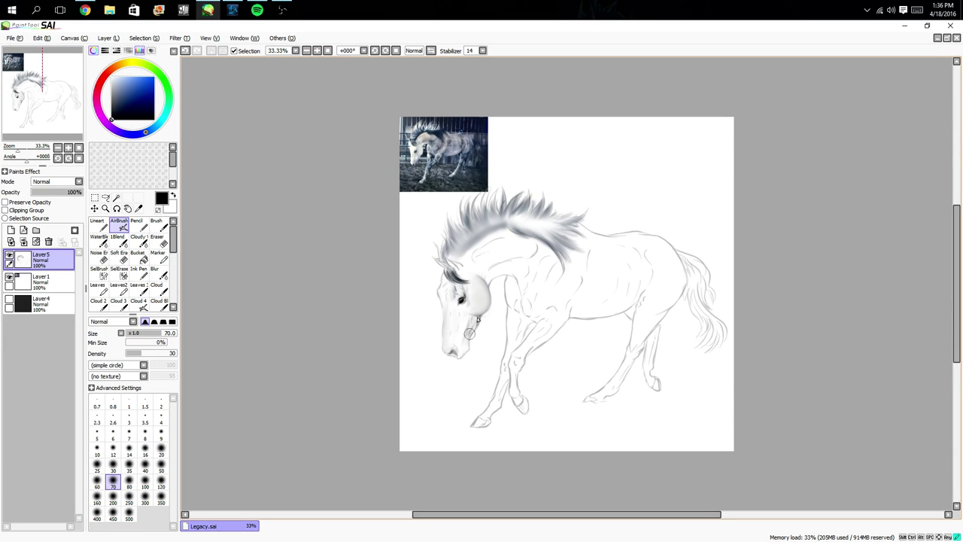
drag(478, 318, 469, 339)
- Try to darken the muzzle and face with the size 70 airbrush and blend them using 1Blend at size 51
click(154, 321)
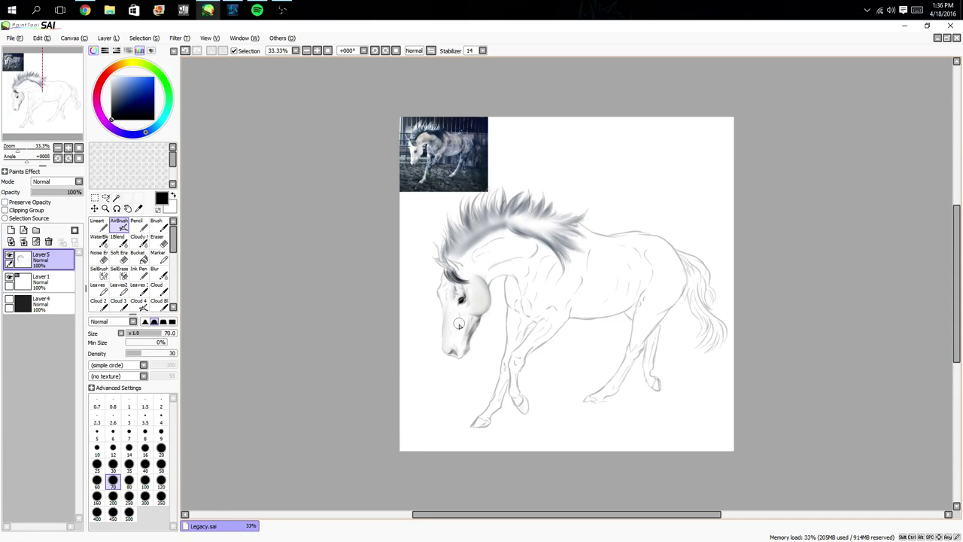
mouse_move(451, 350)
mouse_down()
mouse_move(464, 349)
mouse_move(457, 331)
mouse_move(453, 346)
mouse_move(458, 308)
mouse_up()
click(118, 240)
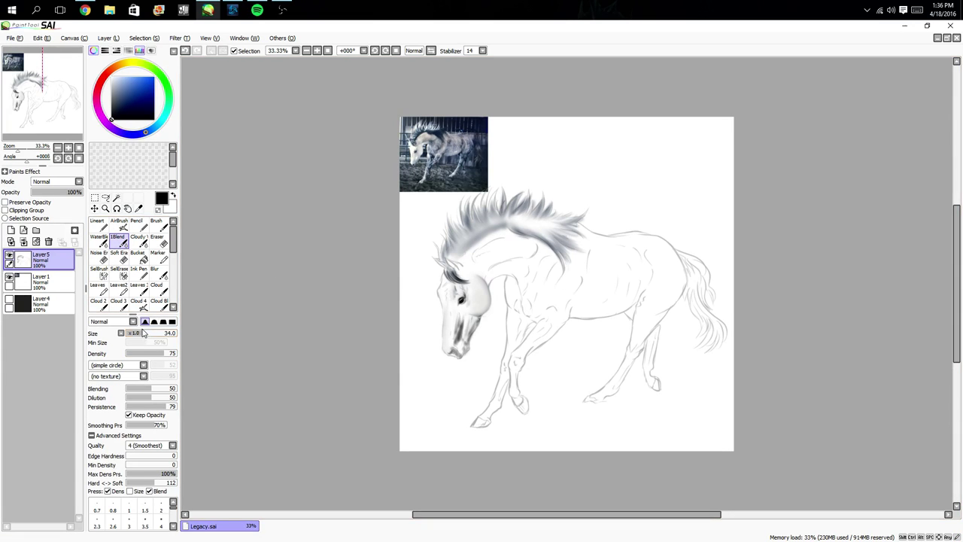
click(145, 332)
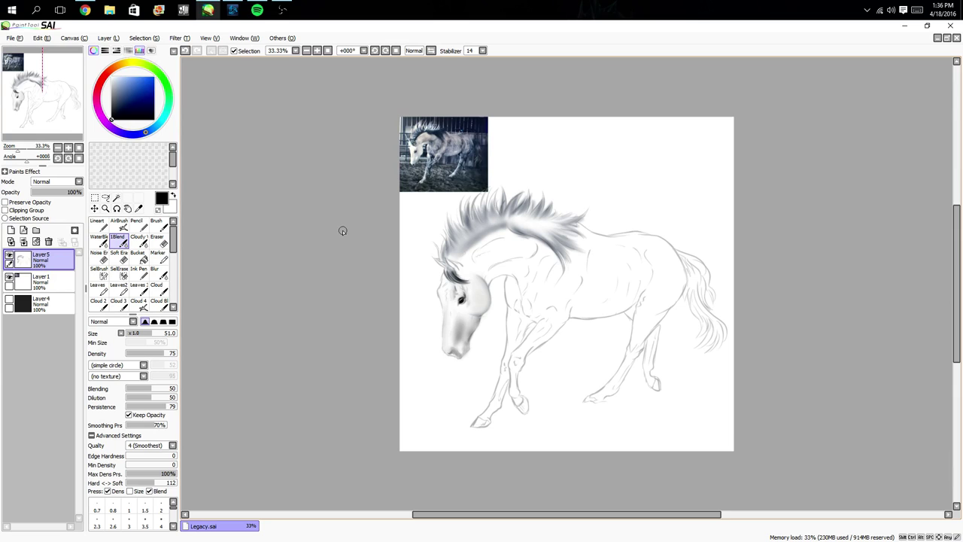
- Undo the dark shading and blending on the muzzle and face
key(ctrl+z)
key(ctrl+z)
key(ctrl+z)
key(ctrl+z)
key(ctrl+z)
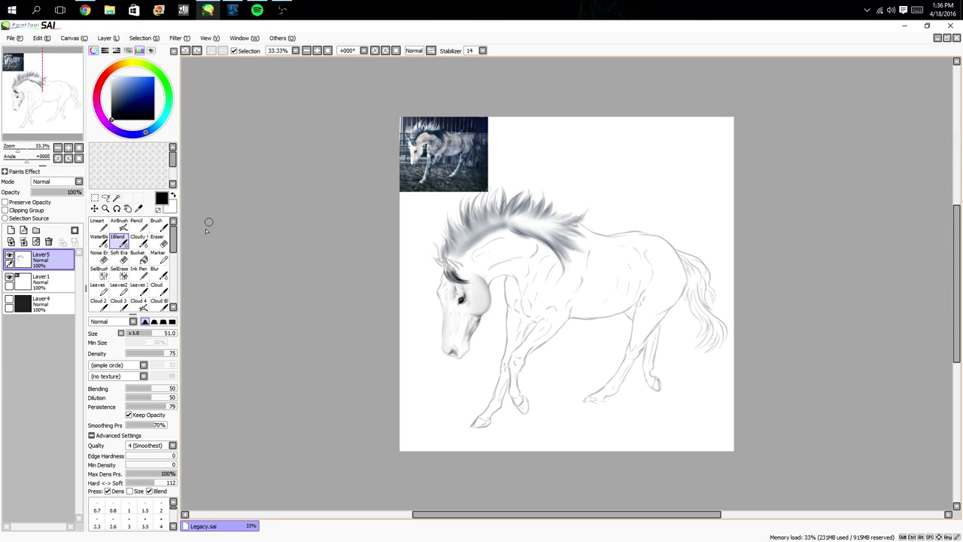
- Rotate the canvas view to 45° and airbrush black shading over the lower mane and neck at size 70, density 18
click(68, 158)
click(68, 159)
click(68, 158)
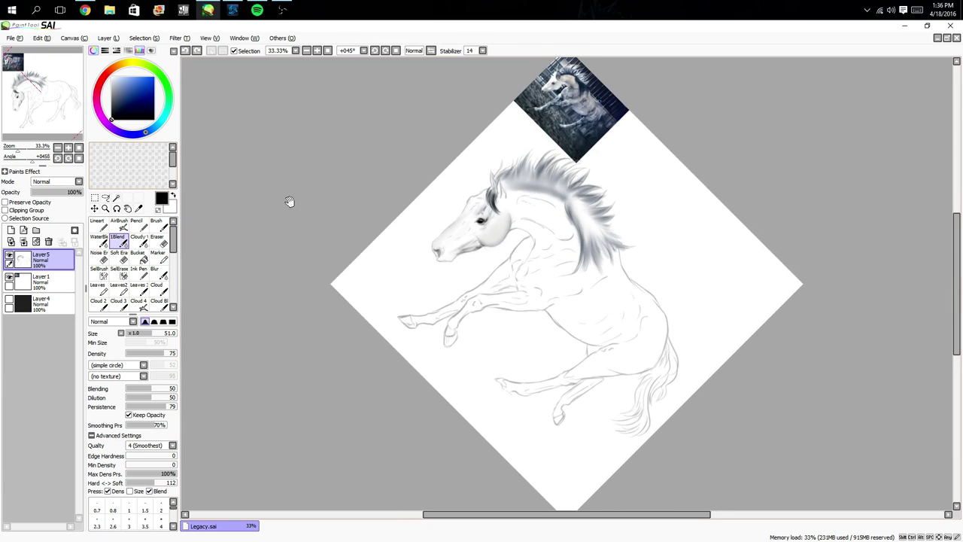
drag(578, 297, 463, 348)
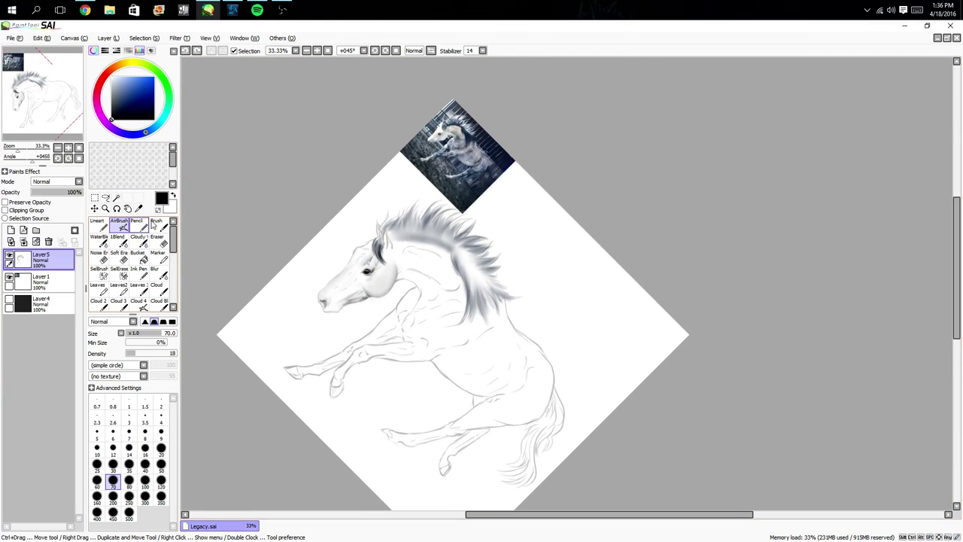
click(118, 227)
mouse_move(455, 253)
mouse_down()
mouse_move(472, 303)
mouse_move(477, 284)
mouse_move(470, 268)
mouse_move(471, 312)
mouse_move(472, 268)
mouse_move(487, 312)
mouse_move(477, 271)
mouse_move(496, 308)
mouse_move(473, 269)
mouse_move(494, 265)
mouse_move(492, 294)
mouse_move(482, 287)
mouse_move(479, 279)
mouse_move(506, 296)
mouse_move(487, 277)
mouse_move(515, 291)
mouse_move(476, 267)
mouse_move(500, 293)
mouse_move(485, 293)
mouse_move(467, 260)
mouse_move(484, 325)
mouse_move(458, 247)
mouse_move(467, 281)
mouse_move(459, 256)
mouse_move(475, 277)
mouse_move(462, 251)
mouse_move(492, 297)
mouse_move(459, 270)
mouse_up()
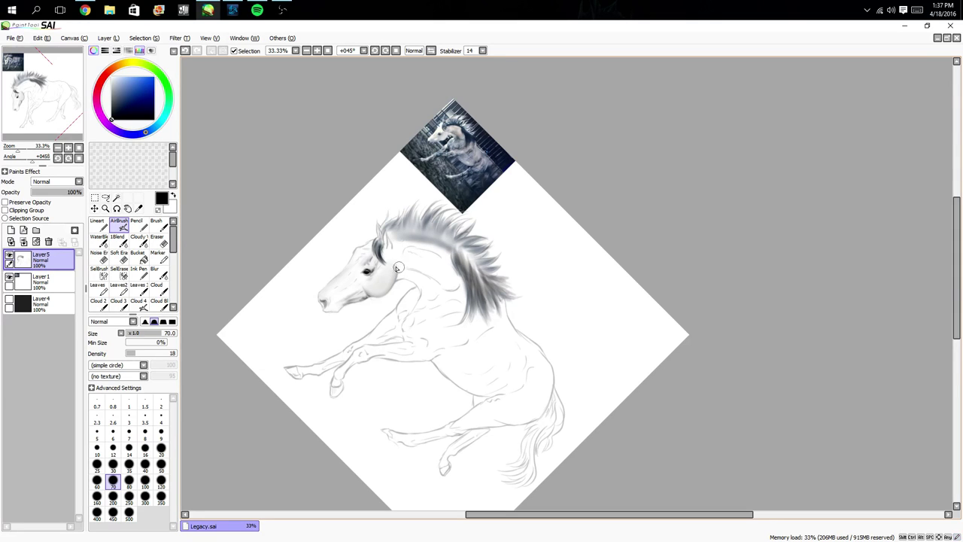
mouse_move(401, 269)
mouse_down()
mouse_move(455, 284)
mouse_move(404, 267)
mouse_move(411, 258)
mouse_move(409, 271)
mouse_move(438, 277)
mouse_move(439, 287)
mouse_move(430, 279)
mouse_move(445, 298)
mouse_move(420, 304)
mouse_up()
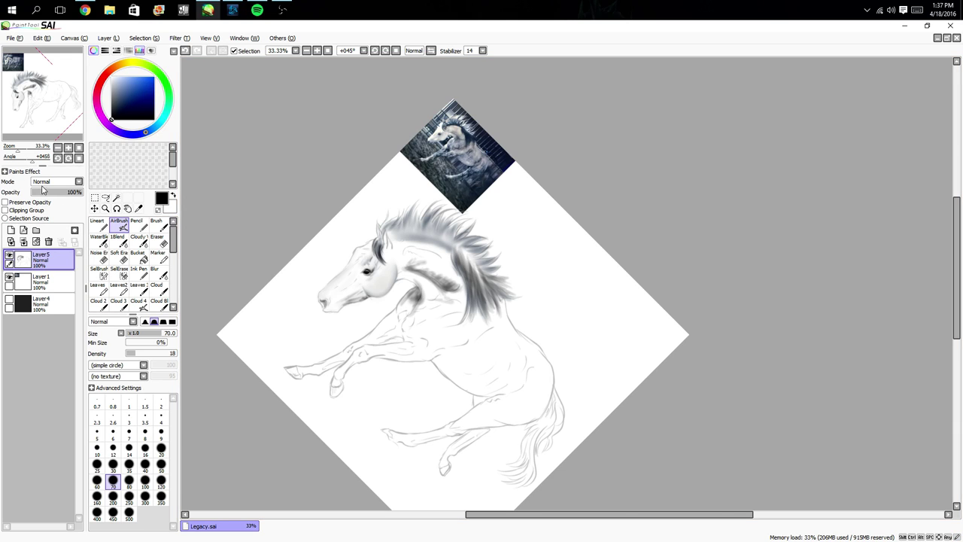
- Reset the canvas rotation, airbrush the shoulder, chest and upper foreleg in black, and blend the body shading with 1Blend at size 51
click(79, 158)
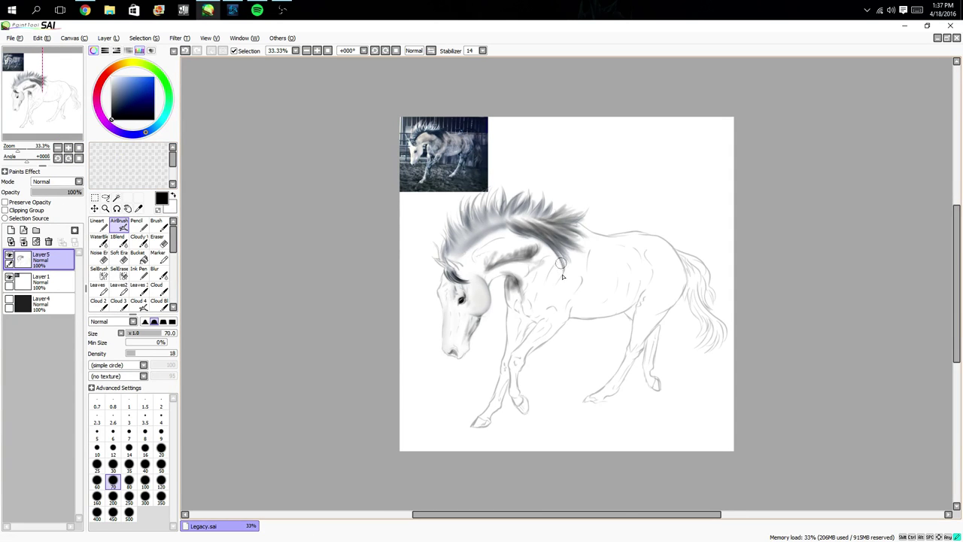
mouse_move(556, 275)
mouse_down()
mouse_move(558, 307)
mouse_move(547, 304)
mouse_move(556, 281)
mouse_move(551, 308)
mouse_move(561, 313)
mouse_move(578, 279)
mouse_move(555, 298)
mouse_move(555, 327)
mouse_move(556, 276)
mouse_up()
mouse_move(536, 315)
mouse_down()
mouse_move(519, 313)
mouse_move(527, 327)
mouse_move(519, 343)
mouse_move(519, 317)
mouse_move(515, 348)
mouse_move(514, 323)
mouse_move(515, 344)
mouse_up()
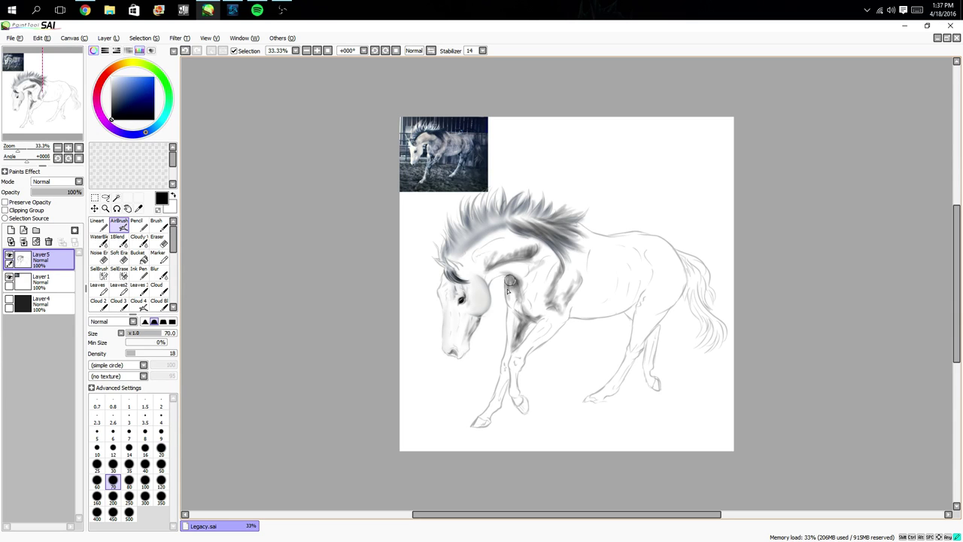
click(118, 239)
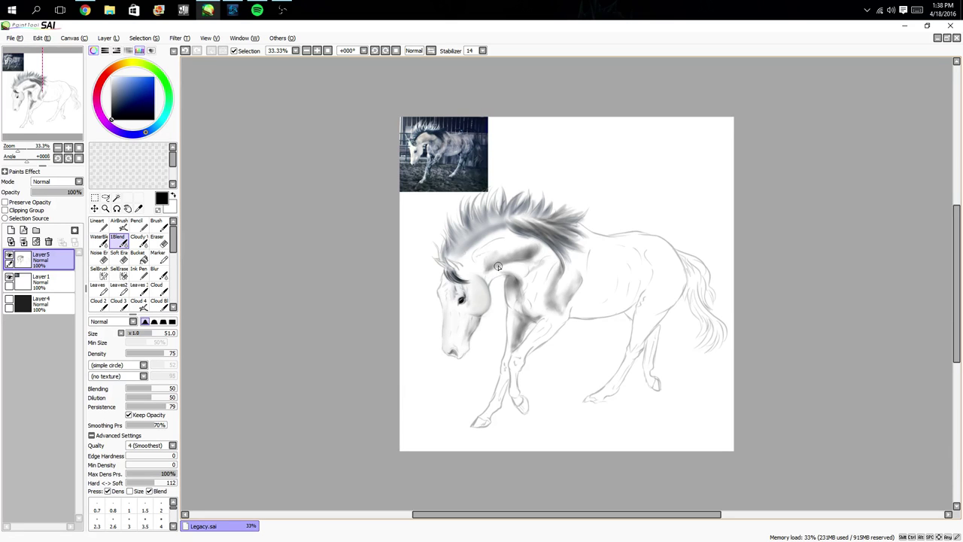
- Sample a blue-grey from the reference photo and set the AirBrush to size 14, density 100 and the hardest edge shape
click(9, 301)
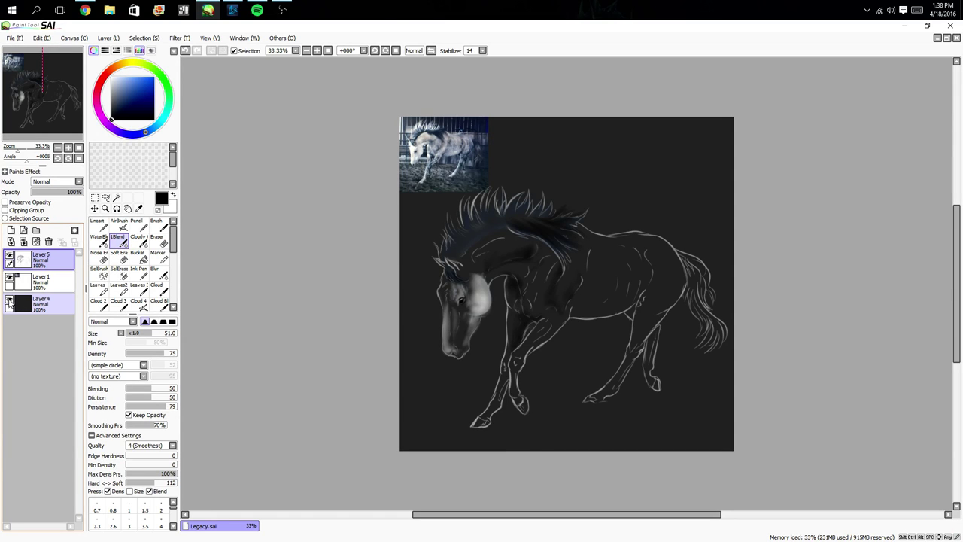
click(9, 302)
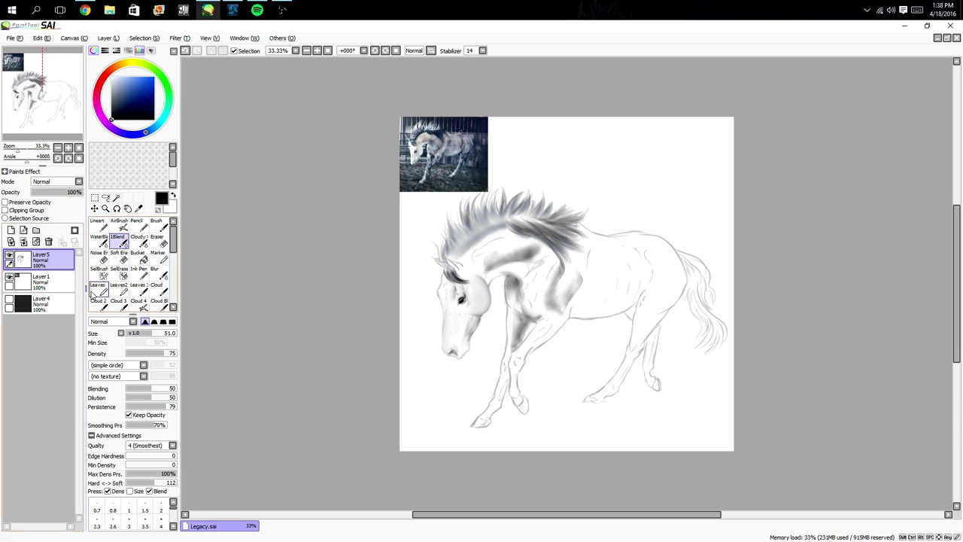
alt+click(463, 152)
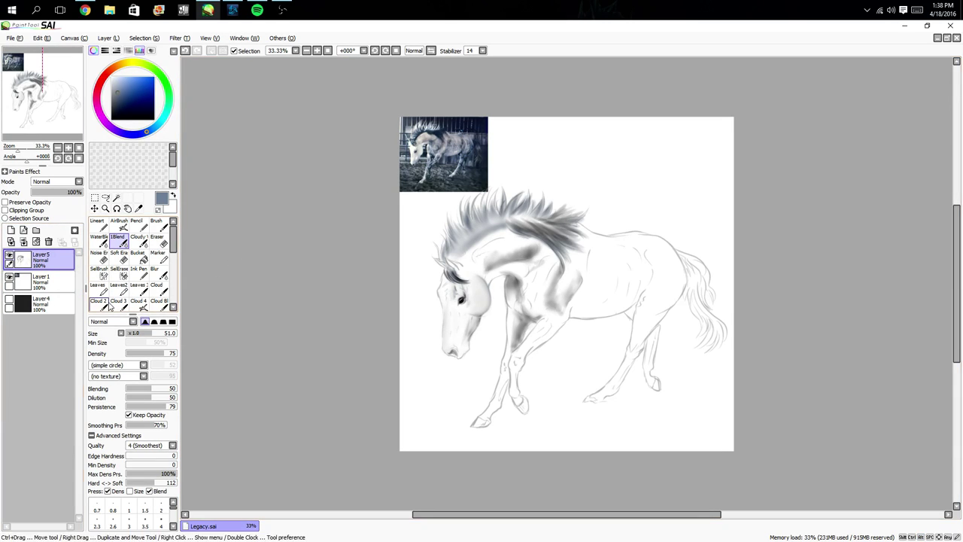
alt+click(436, 145)
click(119, 224)
drag(157, 353, 139, 332)
click(170, 321)
click(129, 447)
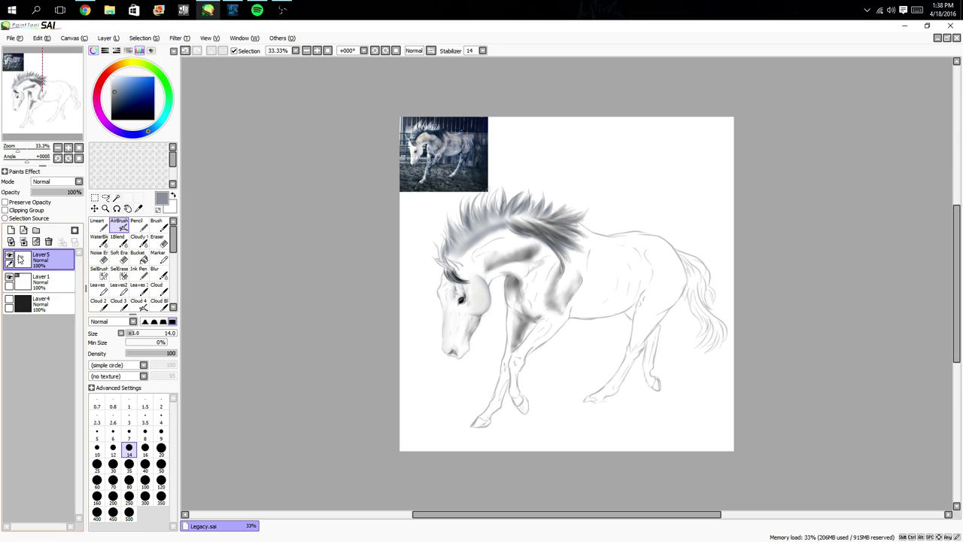
- Add a new layer and place it directly below Layer5
click(10, 229)
drag(39, 262, 51, 289)
click(9, 258)
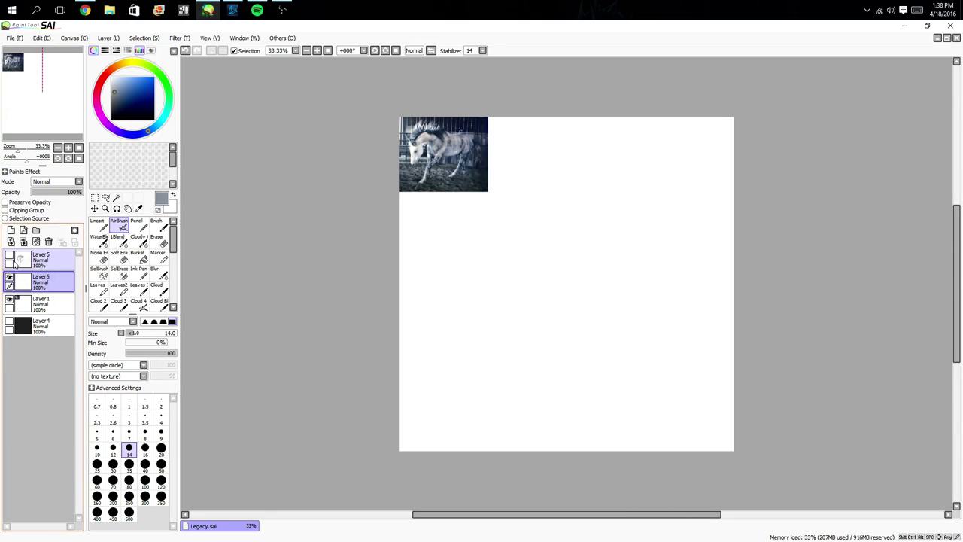
click(9, 257)
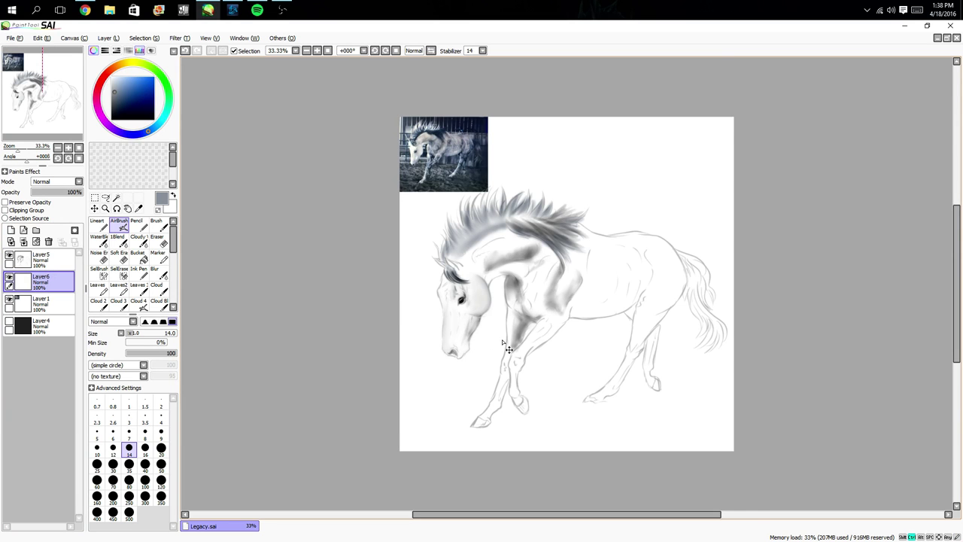
- Outline the chest, the front edge of the upper foreleg and the narrow gap between the forelegs in blue-grey
scroll(723, 350, up, 3)
drag(327, 258, 551, 328)
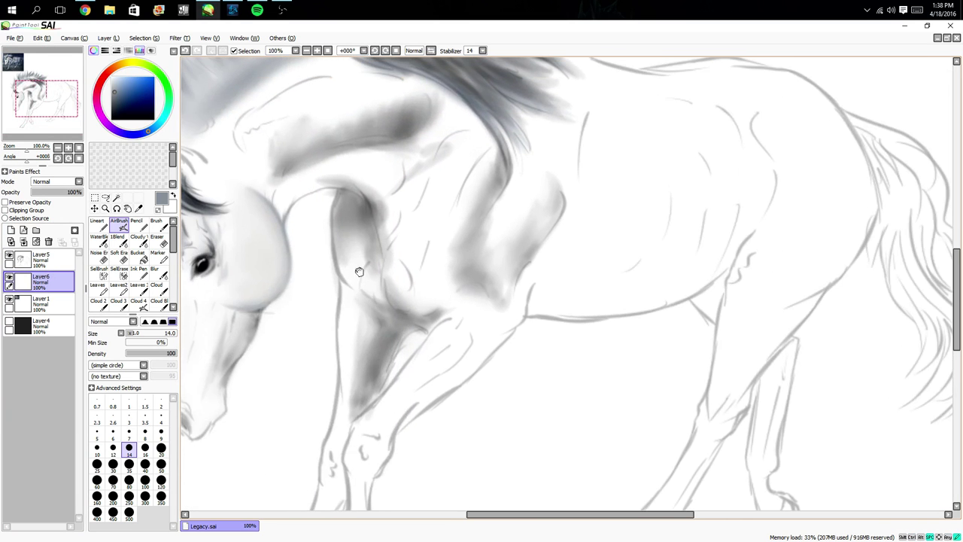
drag(359, 271, 517, 324)
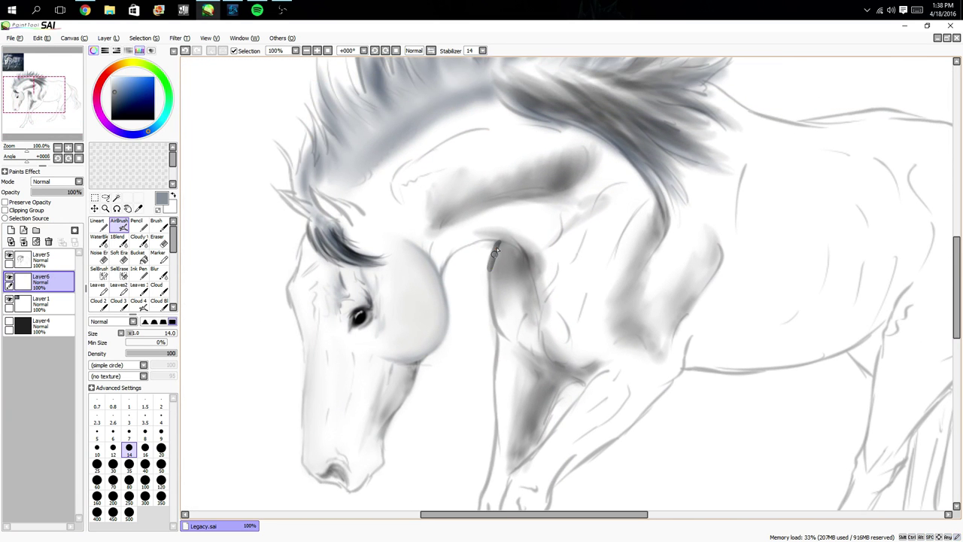
mouse_move(497, 251)
mouse_down()
mouse_move(492, 316)
mouse_move(502, 340)
mouse_up()
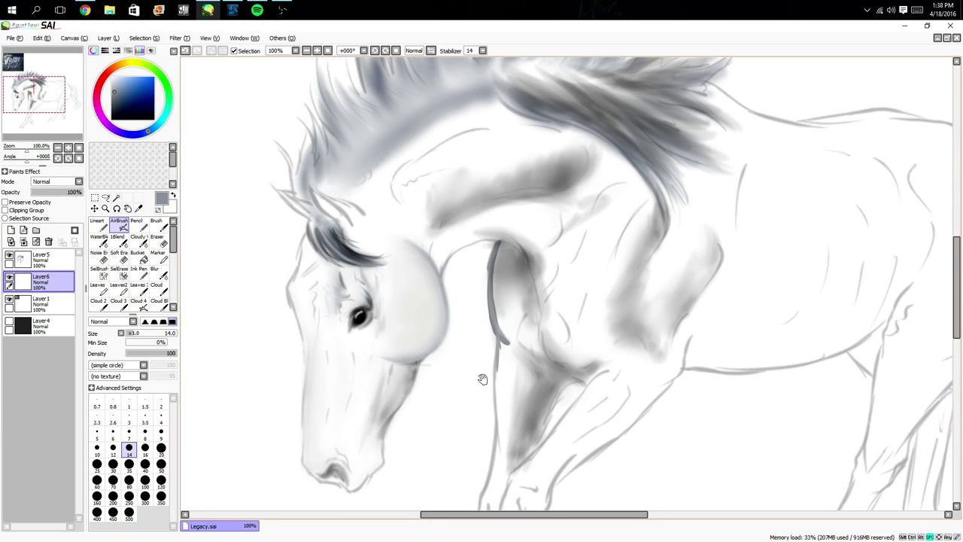
mouse_move(481, 379)
mouse_down()
mouse_move(432, 223)
mouse_move(455, 219)
mouse_move(453, 300)
mouse_move(439, 367)
mouse_up()
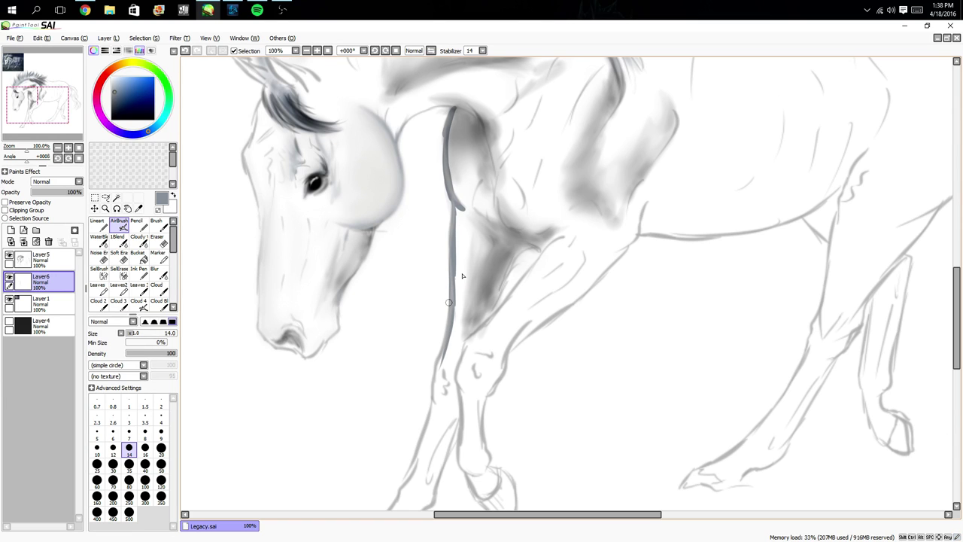
mouse_move(530, 245)
mouse_down()
mouse_move(491, 321)
mouse_move(519, 252)
mouse_move(507, 262)
mouse_move(529, 246)
mouse_up()
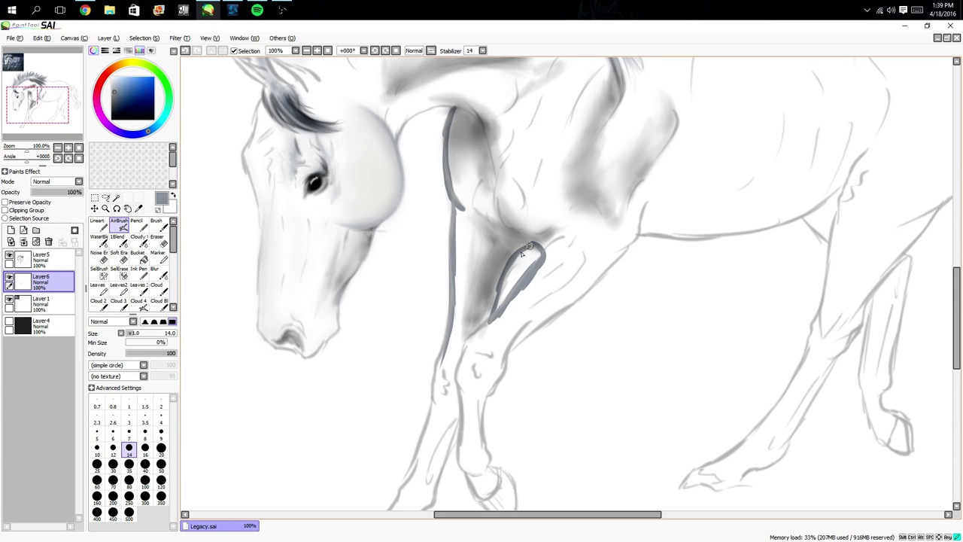
drag(468, 286, 492, 232)
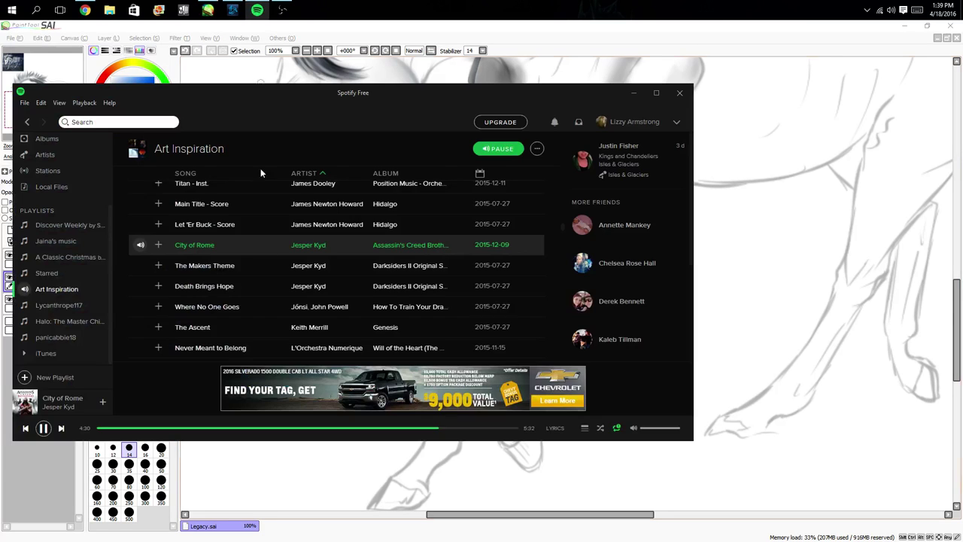
- Switch to Spotify, play "Geralt Of Rivia" from the Art Inspiration playlist, and return to PaintTool SAI
click(257, 10)
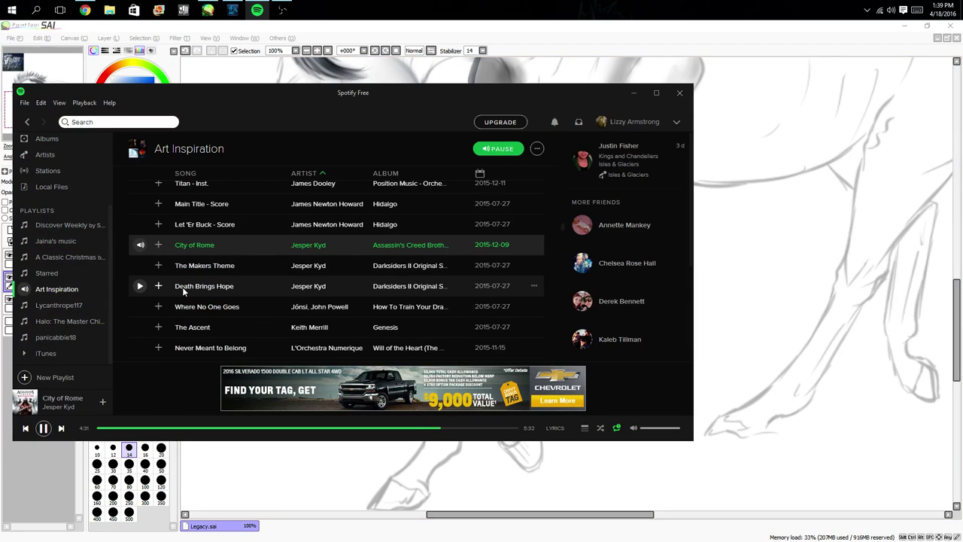
scroll(182, 286, down, 3)
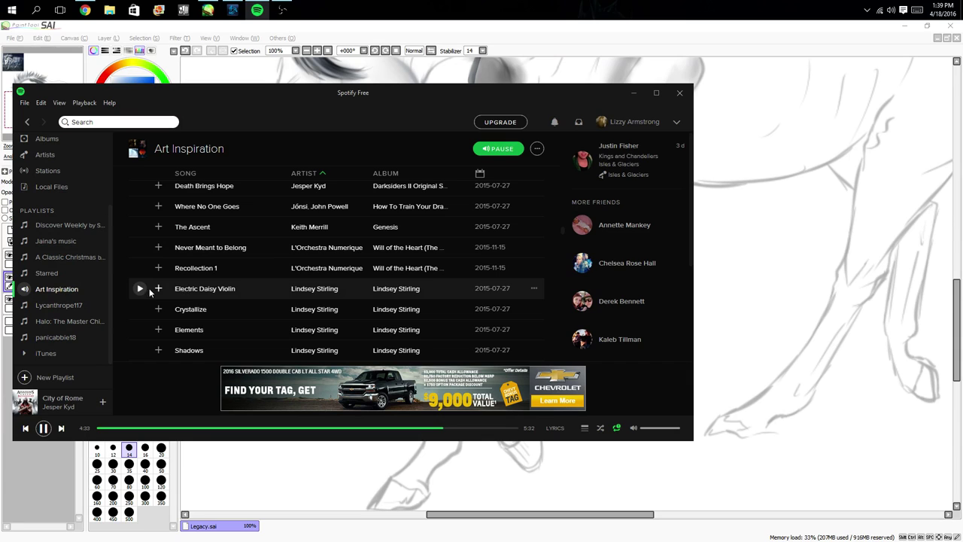
scroll(147, 307, down, 3)
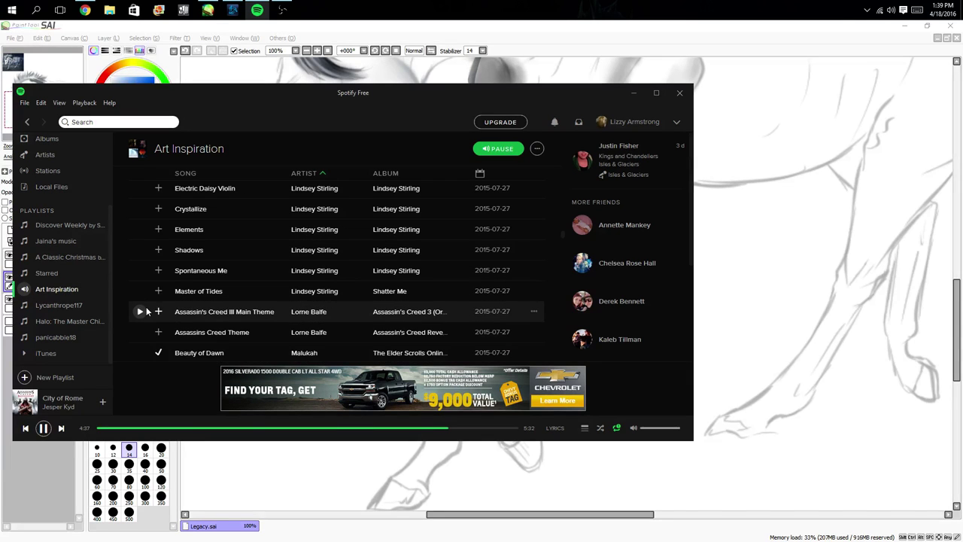
scroll(147, 310, down, 2)
scroll(148, 293, down, 1)
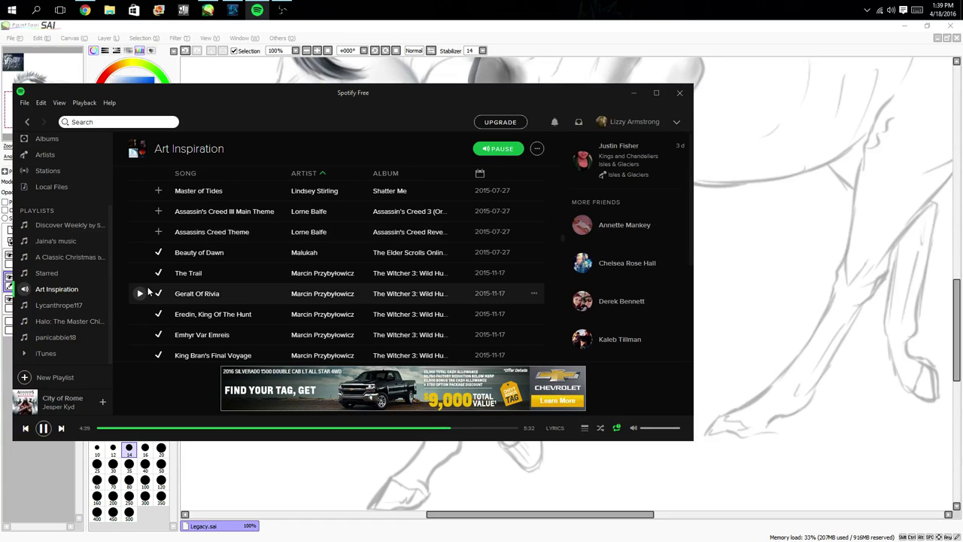
scroll(154, 313, down, 2)
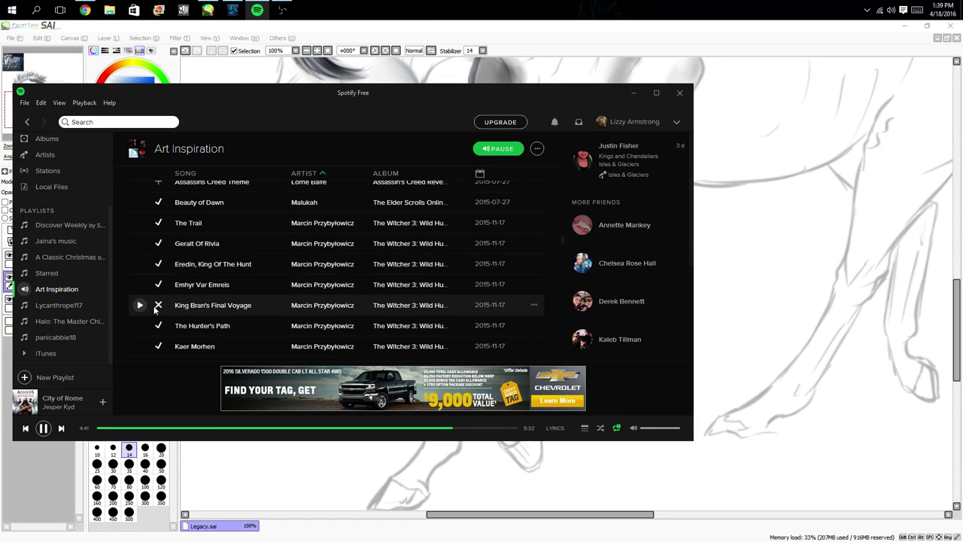
click(140, 243)
click(44, 476)
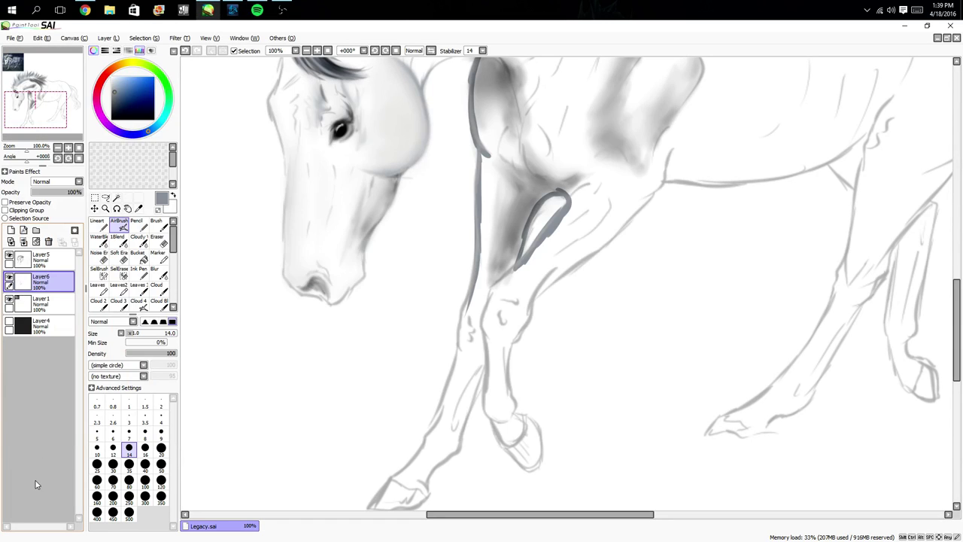
- Outline the front edge of the leading foreleg past the knee and undo the last strokes above the hoof
mouse_move(474, 280)
mouse_down()
mouse_move(419, 449)
mouse_move(465, 333)
mouse_move(430, 362)
mouse_up()
drag(460, 323, 429, 368)
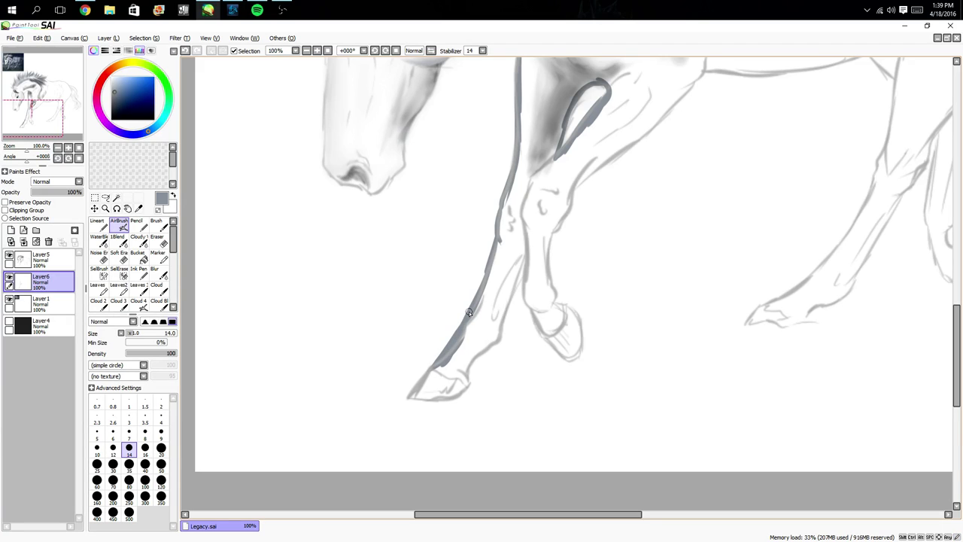
key(ctrl+z)
key(ctrl+z)
key(ctrl+z)
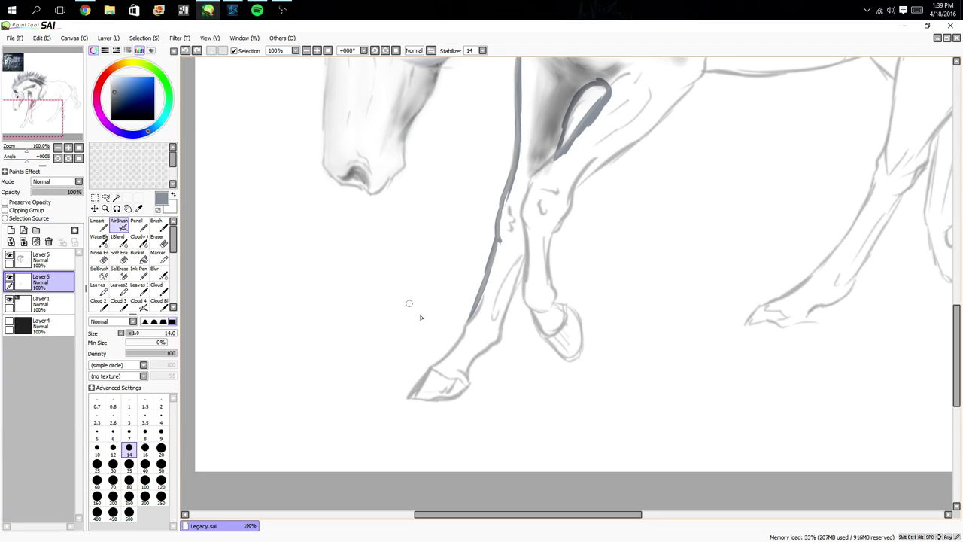
- Outline both lower forelegs and their hooves in blue-grey, including the rear edge below the second foreleg's knee
mouse_move(525, 261)
mouse_down()
mouse_move(524, 298)
mouse_move(541, 310)
mouse_up()
mouse_move(518, 276)
mouse_down()
mouse_move(498, 336)
mouse_move(464, 356)
mouse_move(493, 342)
mouse_move(470, 360)
mouse_move(468, 386)
mouse_move(412, 400)
mouse_move(474, 311)
mouse_up()
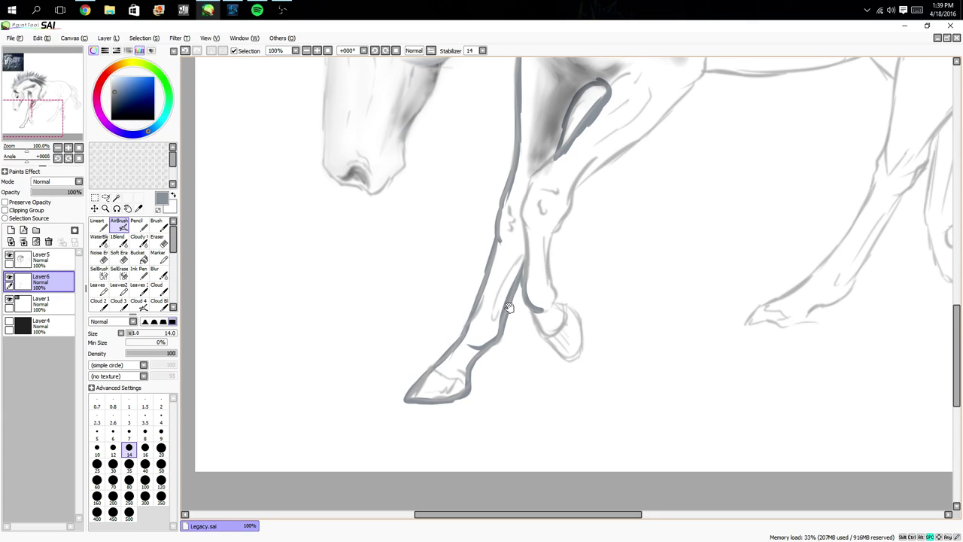
mouse_move(510, 308)
mouse_down()
mouse_move(476, 329)
mouse_move(479, 354)
mouse_move(509, 397)
mouse_move(524, 373)
mouse_move(517, 395)
mouse_move(522, 361)
mouse_move(525, 379)
mouse_move(493, 325)
mouse_up()
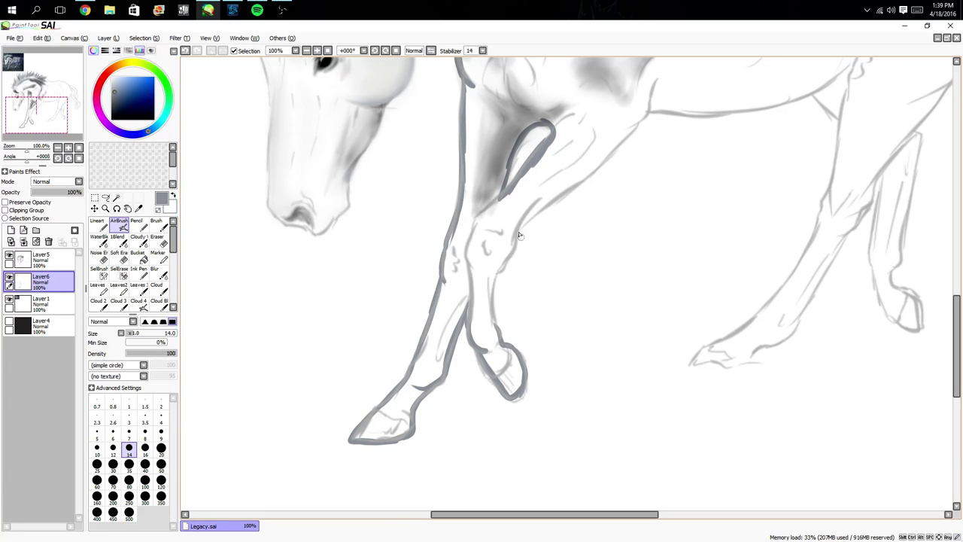
drag(530, 214, 495, 280)
drag(496, 325, 494, 286)
- Outline the elbow and the rear edge of the upper foreleg down to the knee
key(space)
drag(526, 201, 465, 356)
mouse_move(601, 227)
mouse_down()
mouse_move(548, 312)
mouse_move(457, 359)
mouse_up()
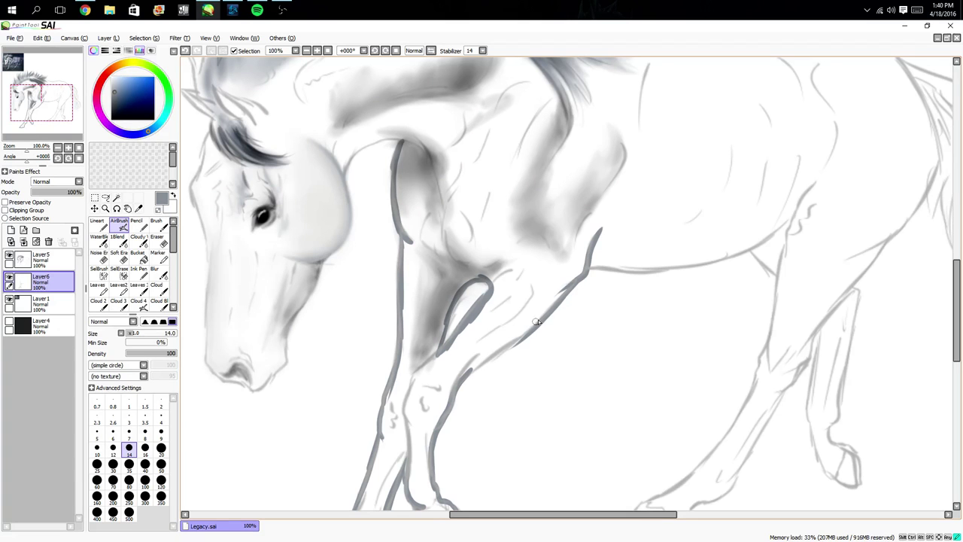
drag(517, 340, 465, 373)
- Outline the curve under the neck between the jaw and the chest in blue-grey
key(space)
drag(463, 240, 413, 296)
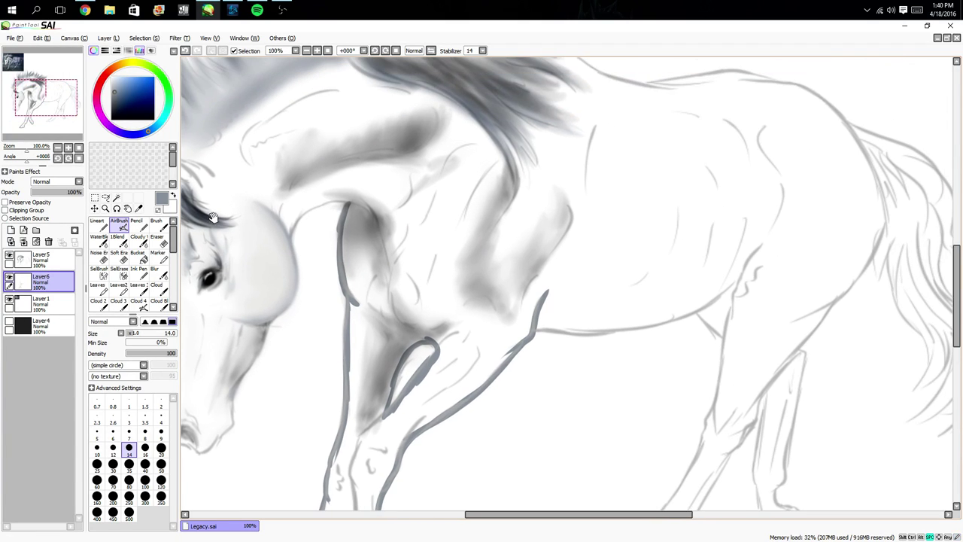
click(70, 158)
click(69, 158)
click(70, 158)
click(70, 158)
key(space)
drag(534, 225, 505, 367)
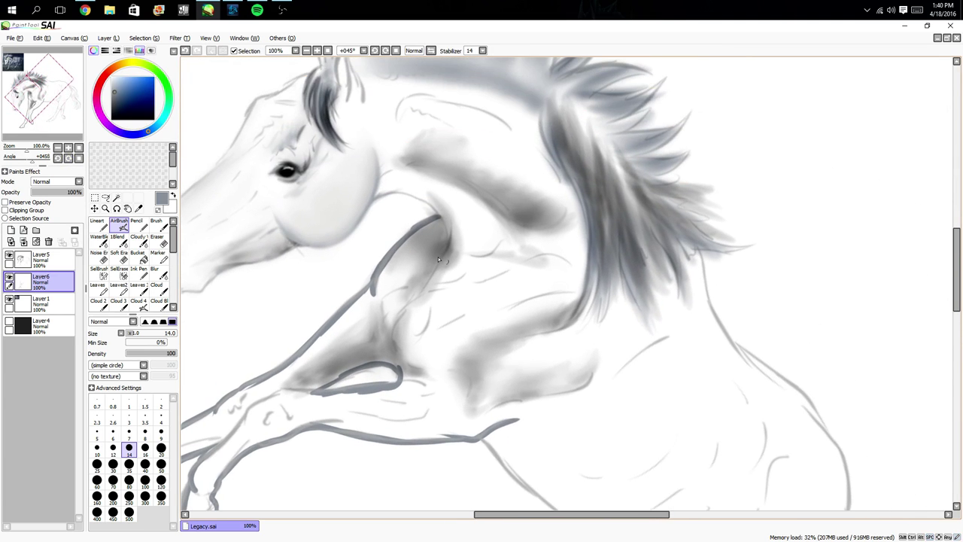
mouse_move(419, 198)
mouse_down()
mouse_move(385, 188)
mouse_move(383, 203)
mouse_up()
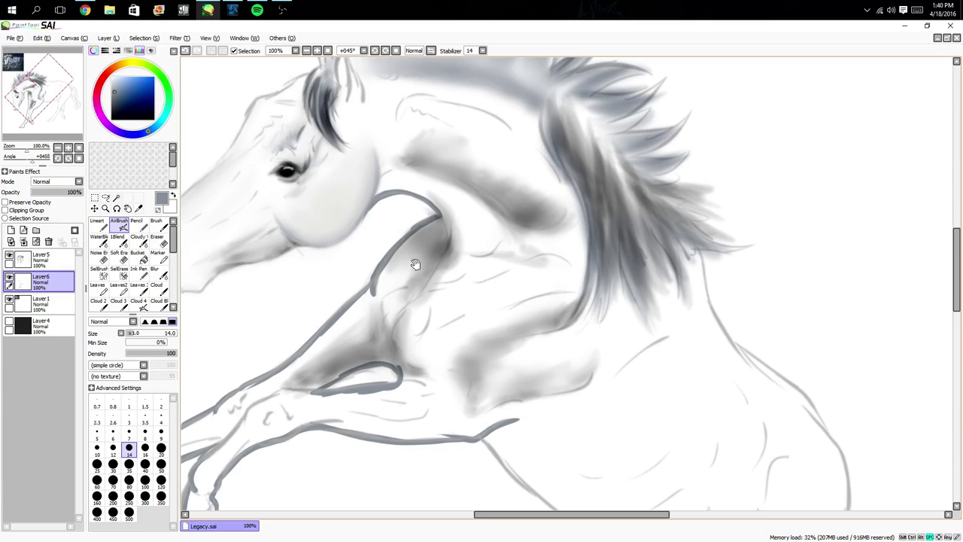
- Outline the belly from the elbow to the flank and start the front edge of the hind leg
key(space)
drag(448, 311, 338, 143)
drag(368, 270, 473, 361)
mouse_move(432, 329)
mouse_down()
mouse_move(467, 354)
mouse_move(499, 363)
mouse_move(473, 360)
mouse_move(543, 374)
mouse_move(489, 366)
mouse_move(494, 412)
mouse_move(497, 398)
mouse_move(453, 440)
mouse_move(468, 428)
mouse_move(439, 446)
mouse_up()
drag(404, 400, 482, 317)
- Extend the outline down the front of the near hind leg and trim its edge with the Eraser at size 20
click(57, 159)
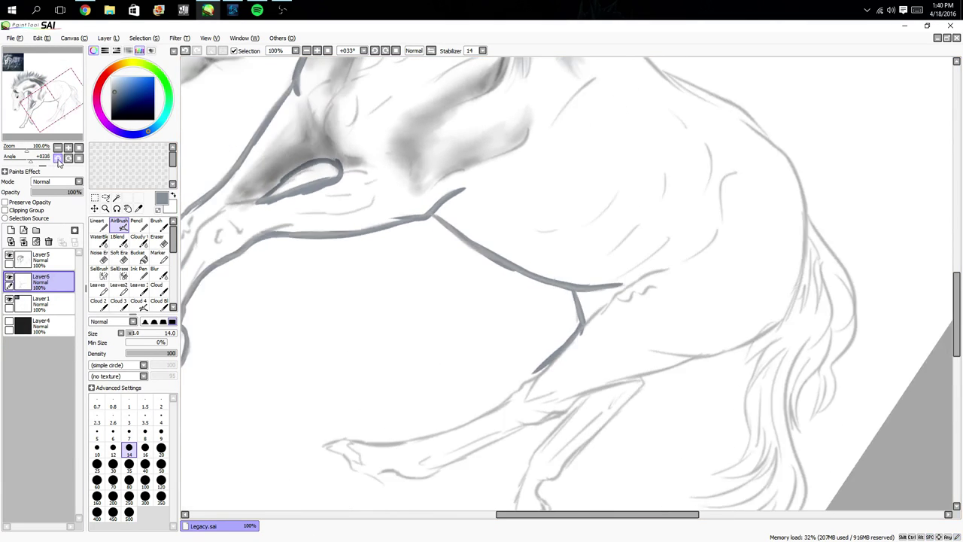
drag(597, 349, 573, 236)
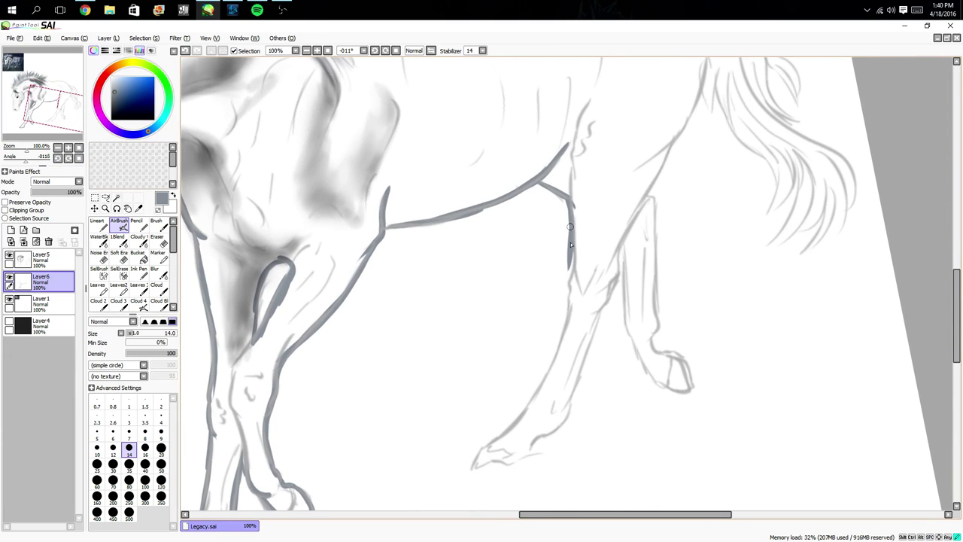
drag(570, 282, 538, 382)
click(156, 239)
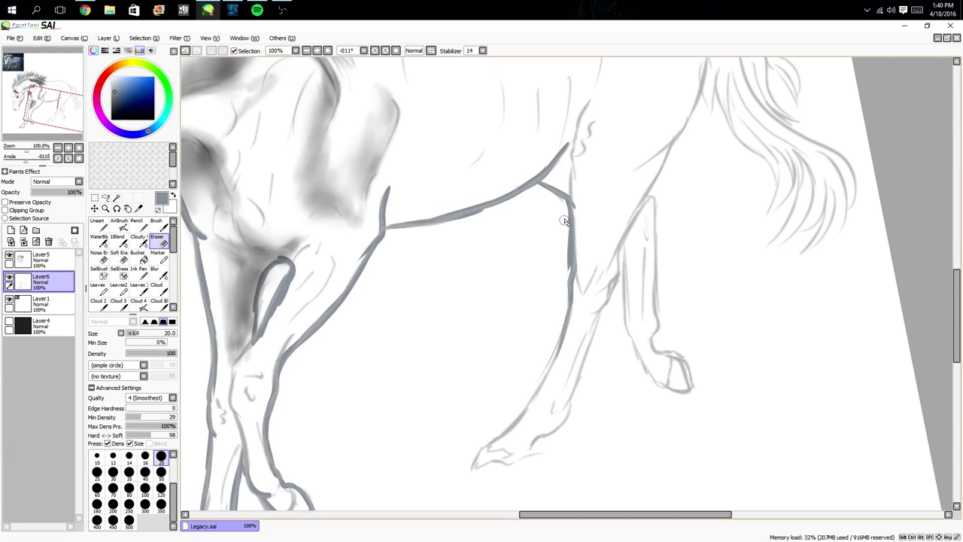
drag(564, 221, 566, 270)
click(123, 227)
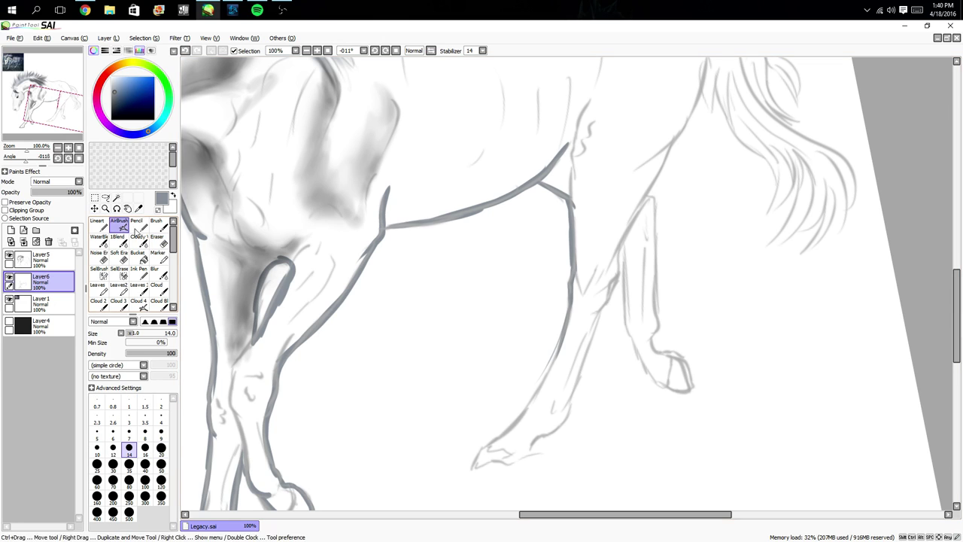
- Outline the near hind leg's lower front edge, hoof and rear edge with the size 14 AirBrush
mouse_move(564, 325)
mouse_down()
mouse_move(534, 392)
mouse_move(504, 426)
mouse_up()
drag(533, 396, 470, 471)
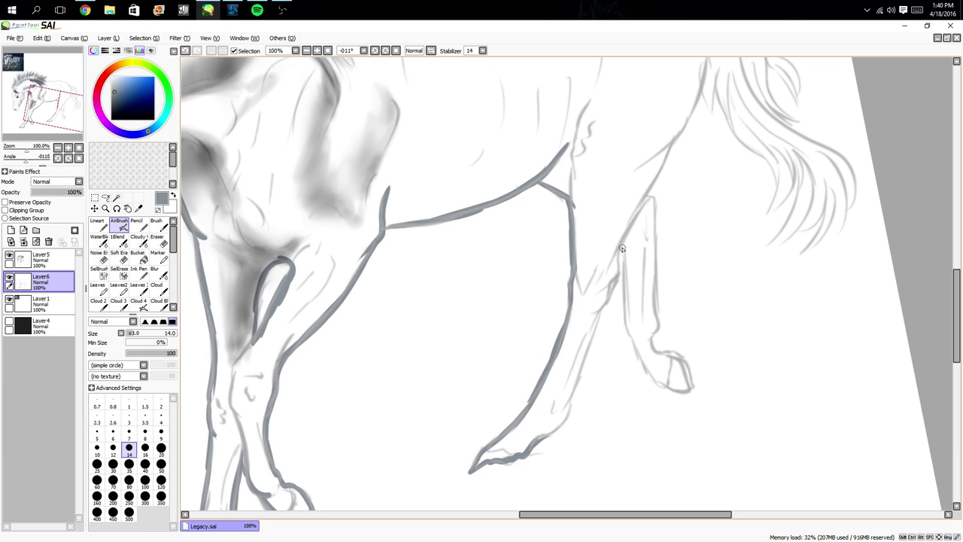
mouse_move(621, 248)
mouse_down()
mouse_move(566, 411)
mouse_move(528, 437)
mouse_up()
drag(598, 335, 532, 406)
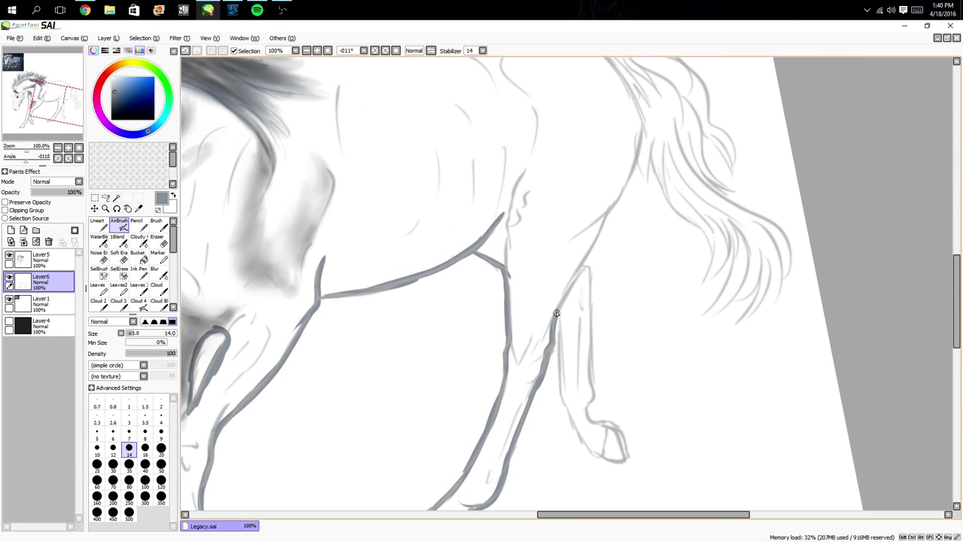
- Outline the far hind leg with its hoof and the rear curve of the hindquarters down to the thigh
mouse_move(556, 312)
mouse_down()
mouse_move(571, 420)
mouse_move(609, 479)
mouse_move(568, 430)
mouse_move(576, 425)
mouse_move(605, 461)
mouse_move(626, 466)
mouse_move(617, 428)
mouse_move(621, 437)
mouse_move(587, 409)
mouse_move(595, 379)
mouse_up()
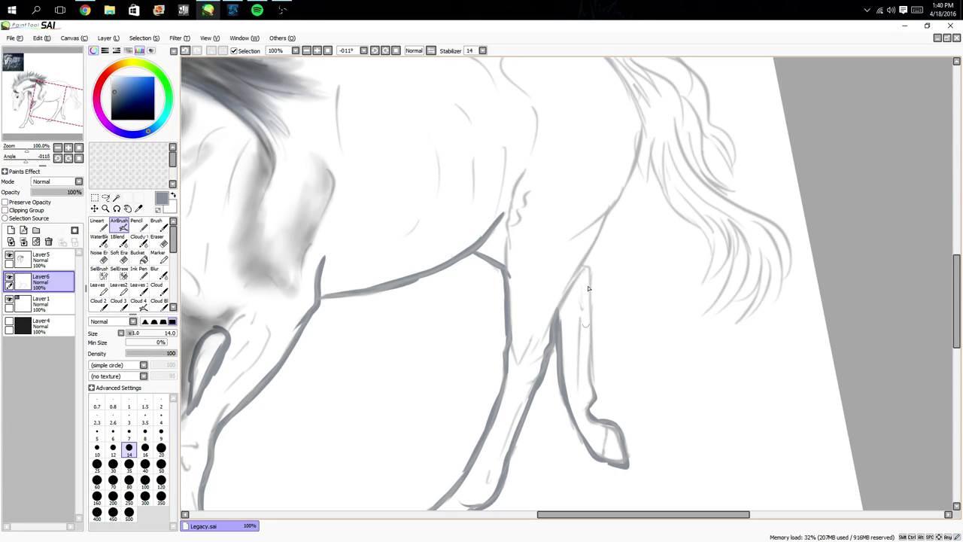
drag(582, 258, 594, 385)
scroll(590, 278, up, 3)
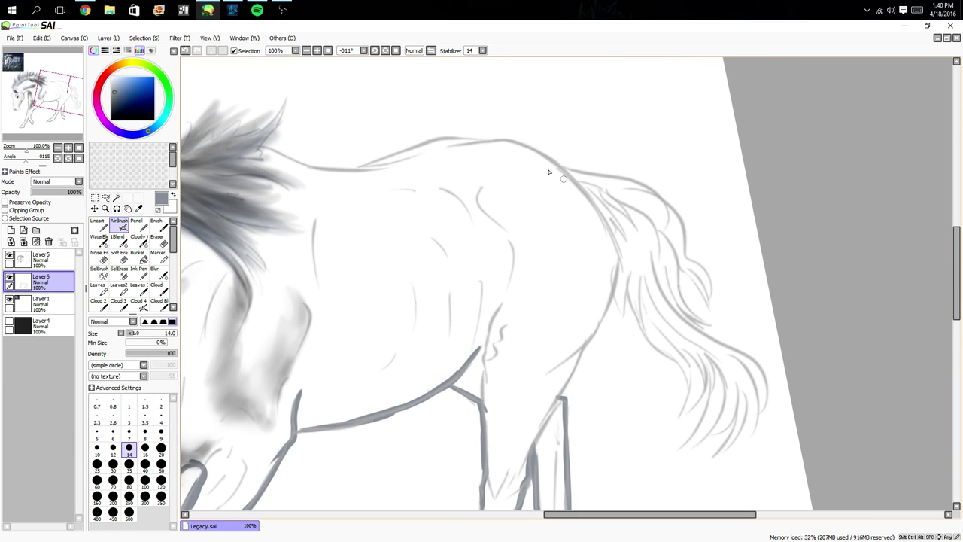
mouse_move(617, 256)
mouse_down()
mouse_move(601, 326)
mouse_move(540, 365)
mouse_move(581, 364)
mouse_move(555, 400)
mouse_up()
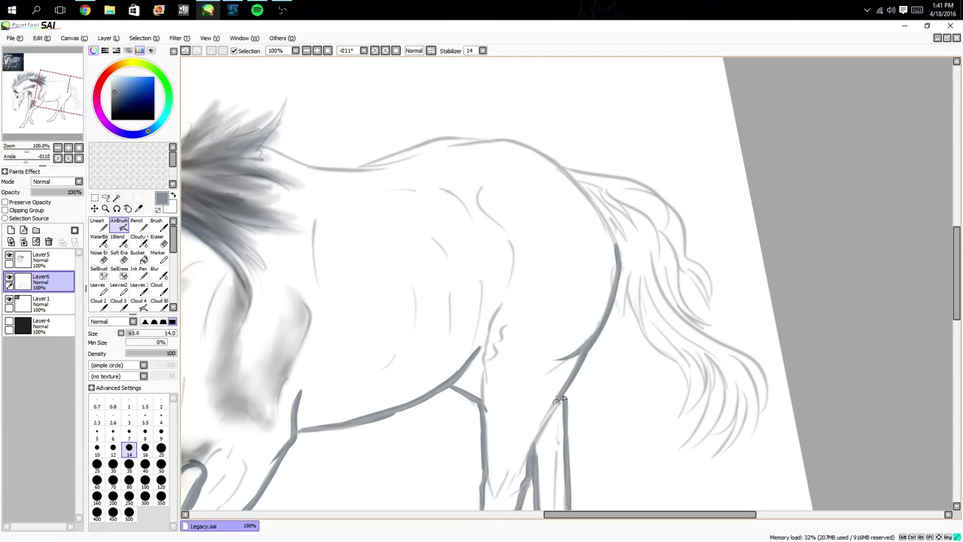
- Outline the flank fold, the hip curve and the muscle lines on the near thigh in blue-grey
drag(510, 341, 566, 249)
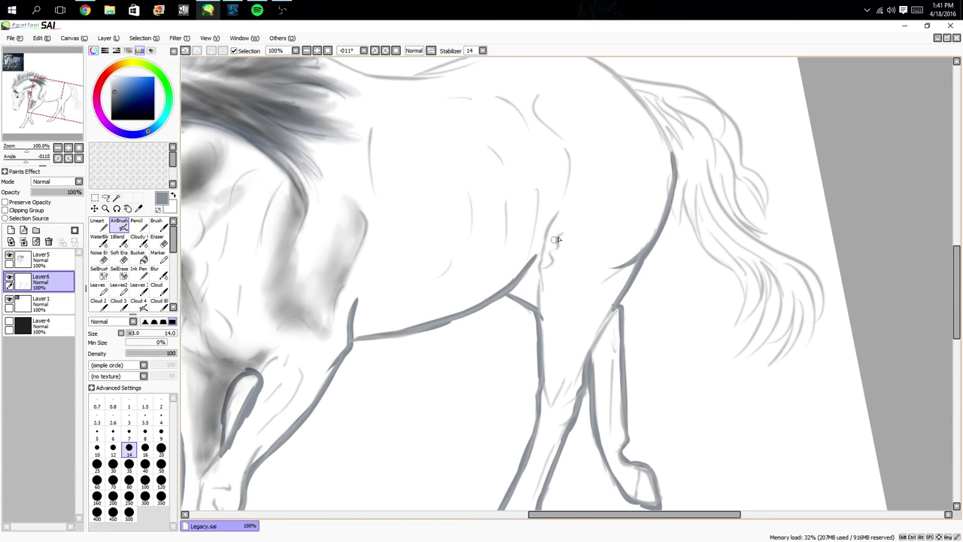
mouse_move(555, 164)
mouse_down()
mouse_move(545, 230)
mouse_move(548, 221)
mouse_move(535, 308)
mouse_up()
drag(506, 191, 519, 293)
drag(538, 182, 533, 224)
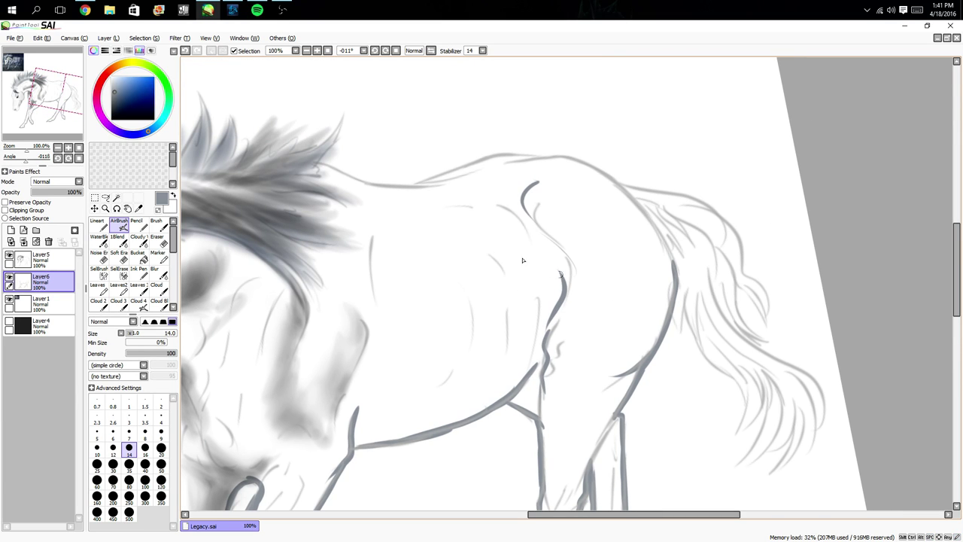
drag(644, 276, 613, 346)
drag(641, 286, 634, 314)
drag(640, 266, 596, 266)
- Outline the head along the cheek, jaw and muzzle and down the front of the face with the size 14 AirBrush
mouse_move(539, 254)
mouse_down()
mouse_move(559, 279)
mouse_move(619, 200)
mouse_move(651, 215)
mouse_move(624, 266)
mouse_move(607, 229)
mouse_up()
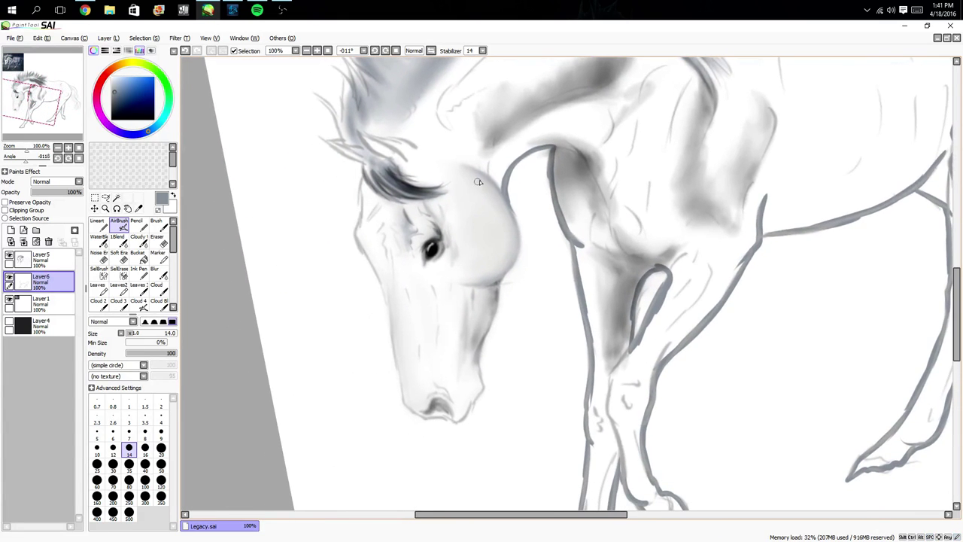
mouse_move(476, 171)
mouse_down()
mouse_move(501, 193)
mouse_move(517, 244)
mouse_move(513, 235)
mouse_move(515, 253)
mouse_move(484, 281)
mouse_move(505, 273)
mouse_move(485, 334)
mouse_move(485, 389)
mouse_move(462, 420)
mouse_move(401, 405)
mouse_move(453, 422)
mouse_move(421, 415)
mouse_move(394, 389)
mouse_up()
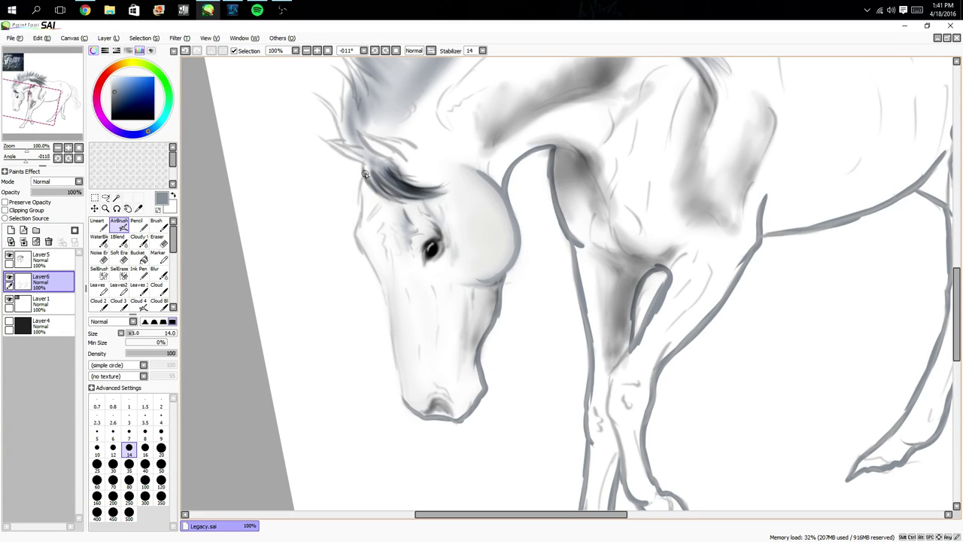
mouse_move(364, 174)
mouse_down()
mouse_move(356, 241)
mouse_move(370, 270)
mouse_move(356, 243)
mouse_move(412, 348)
mouse_move(375, 294)
mouse_move(381, 275)
mouse_move(400, 370)
mouse_up()
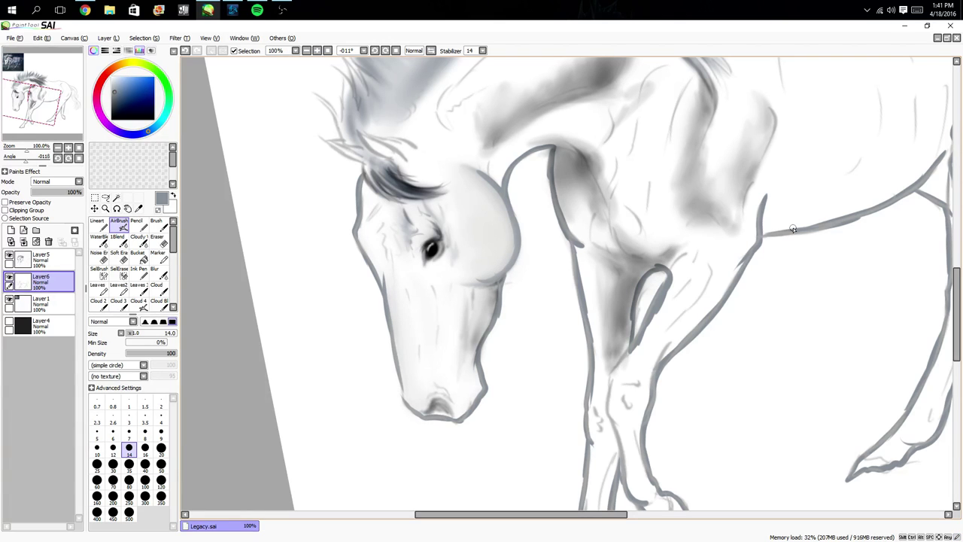
- Switch to Spotify, play "King Bran's Final Voyage" from the Art Inspiration playlist, and return to the drawing in PaintTool SAI
click(257, 10)
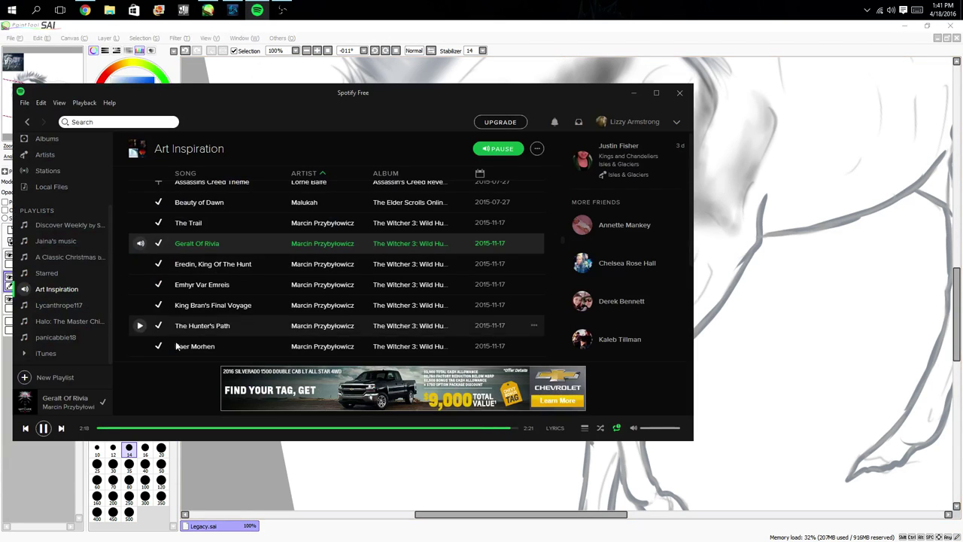
click(43, 427)
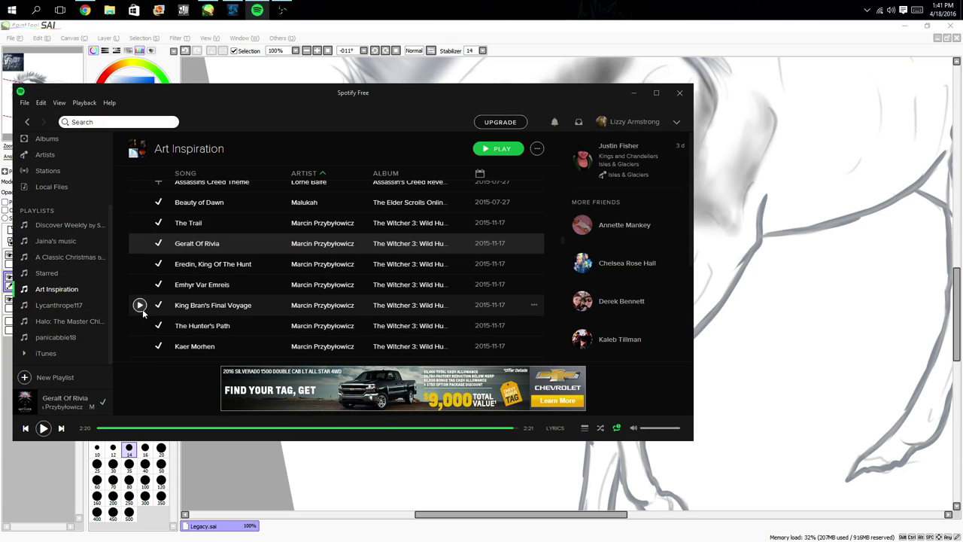
click(141, 306)
click(44, 472)
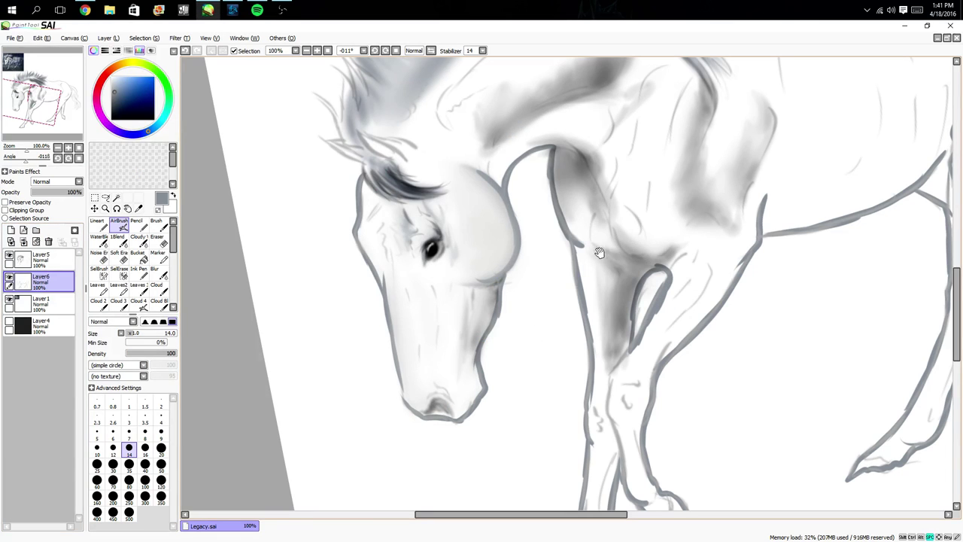
- Outline the ear and the first mane spikes rising behind the poll with the size 14 AirBrush
drag(599, 253, 583, 362)
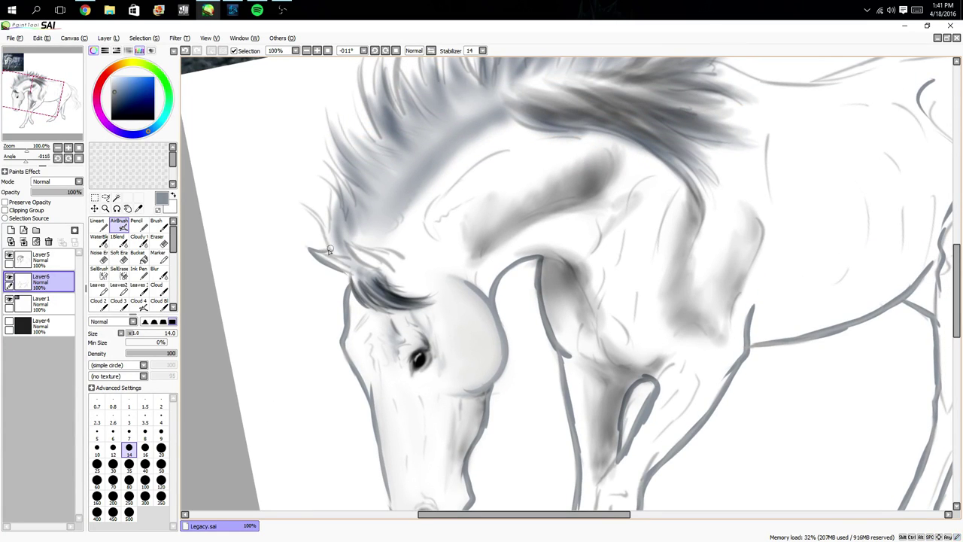
mouse_move(339, 259)
mouse_down()
mouse_move(309, 247)
mouse_move(322, 237)
mouse_move(301, 204)
mouse_up()
drag(331, 234, 325, 182)
scroll(327, 164, up, 3)
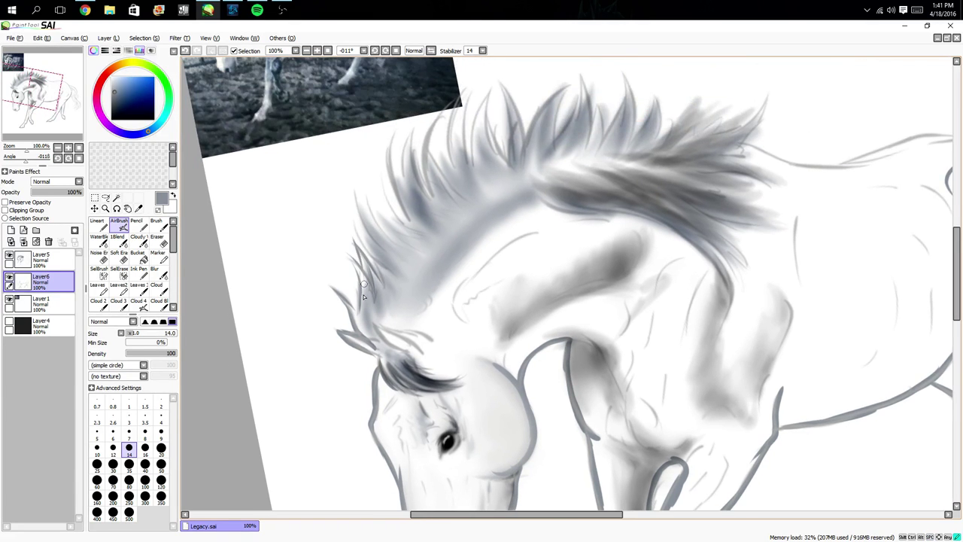
mouse_move(352, 246)
mouse_down()
mouse_move(362, 270)
mouse_move(348, 255)
mouse_move(356, 322)
mouse_up()
mouse_move(371, 257)
mouse_down()
mouse_move(352, 210)
mouse_move(375, 248)
mouse_move(355, 174)
mouse_up()
mouse_move(380, 229)
mouse_down()
mouse_move(371, 206)
mouse_move(378, 170)
mouse_move(390, 213)
mouse_move(373, 177)
mouse_move(379, 226)
mouse_move(358, 194)
mouse_up()
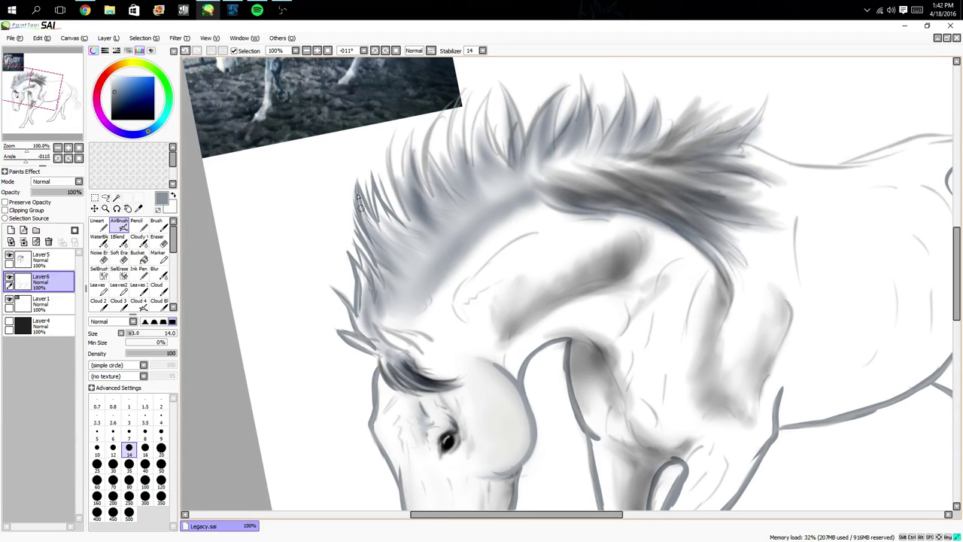
scroll(354, 254, down, 3)
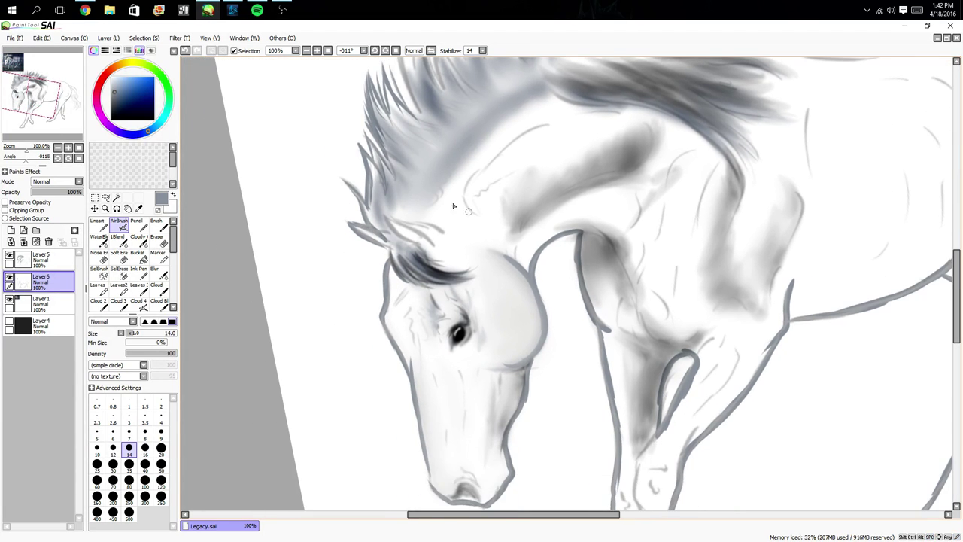
scroll(384, 240, down, 1)
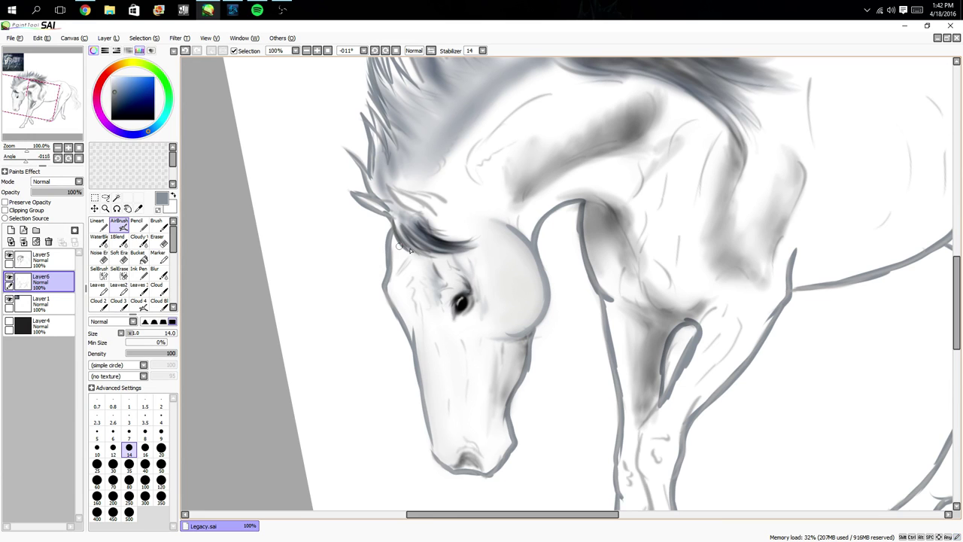
drag(424, 295, 373, 216)
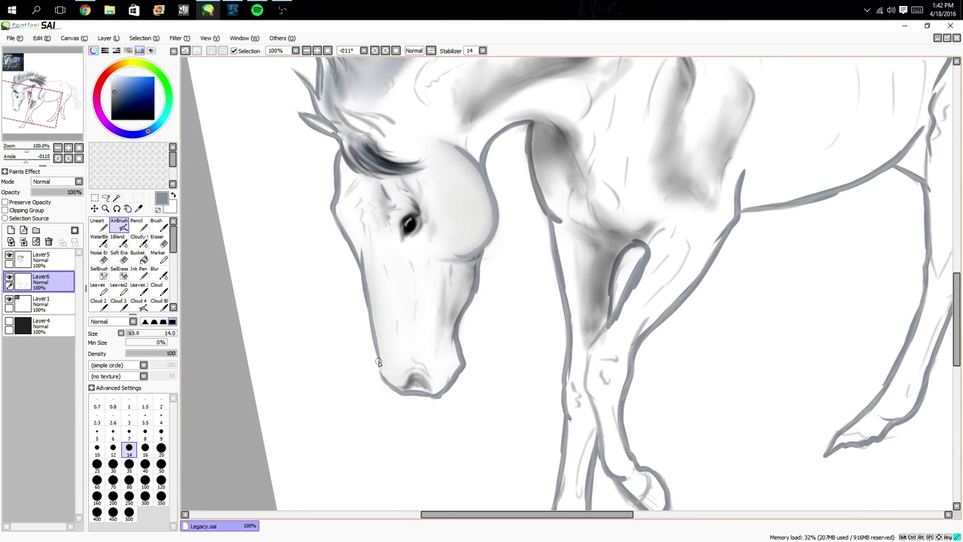
drag(481, 299, 407, 369)
drag(470, 177, 418, 345)
drag(325, 221, 470, 227)
- Outline the upright mane tufts along the front part of the neck crest, with the canvas rotated to +22 degrees
drag(505, 159, 595, 329)
drag(414, 239, 475, 311)
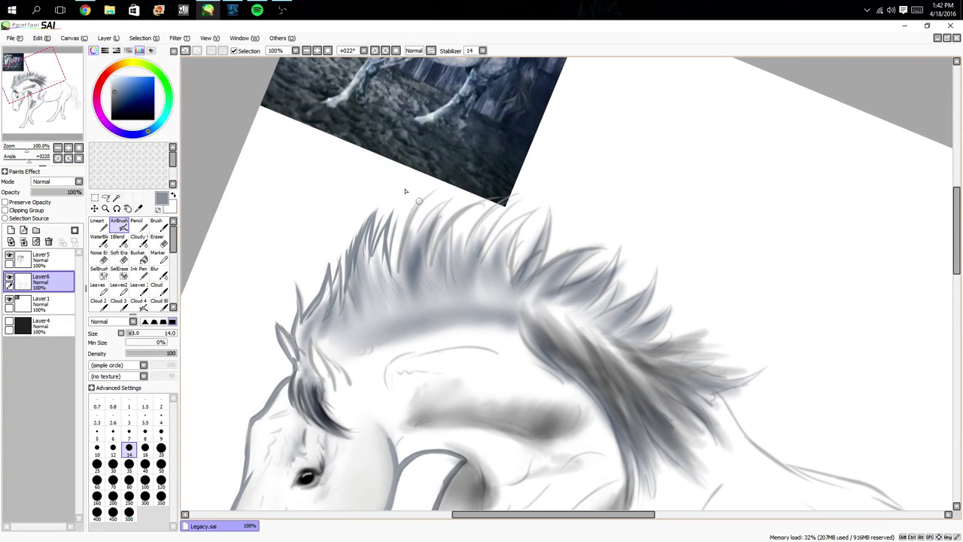
drag(430, 192, 399, 239)
drag(418, 207, 393, 266)
mouse_move(407, 228)
mouse_down()
mouse_move(391, 276)
mouse_move(403, 237)
mouse_up()
mouse_move(439, 188)
mouse_down()
mouse_move(407, 250)
mouse_move(420, 229)
mouse_up()
mouse_move(471, 193)
mouse_down()
mouse_move(435, 236)
mouse_move(436, 254)
mouse_up()
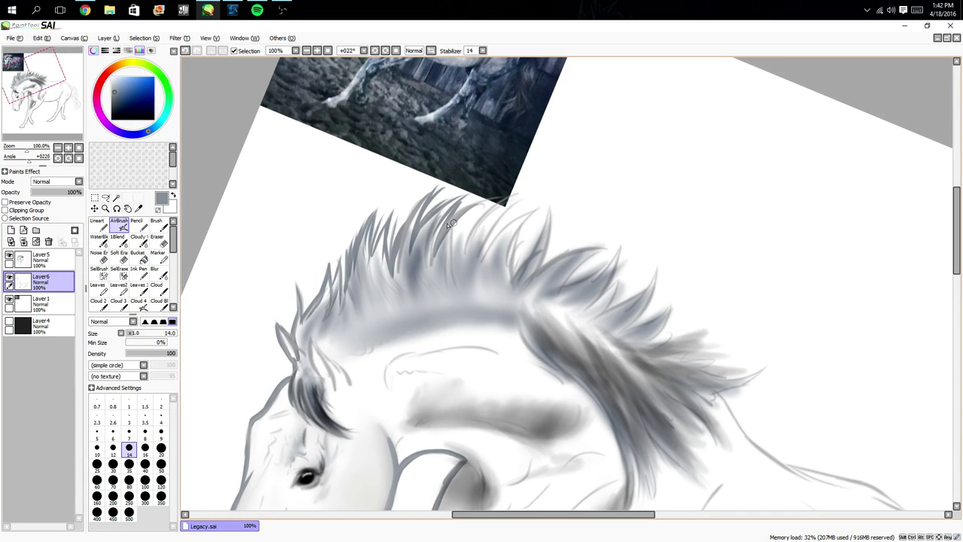
- Outline the curved mane spikes along the middle of the neck crest in blue-grey
mouse_move(503, 199)
mouse_down()
mouse_move(463, 215)
mouse_move(473, 235)
mouse_up()
drag(506, 199, 473, 242)
mouse_move(523, 197)
mouse_down()
mouse_move(482, 232)
mouse_move(484, 248)
mouse_move(539, 209)
mouse_move(499, 234)
mouse_move(510, 283)
mouse_up()
drag(548, 218, 511, 301)
drag(583, 253, 531, 280)
mouse_move(613, 243)
mouse_down()
mouse_move(562, 261)
mouse_move(552, 299)
mouse_up()
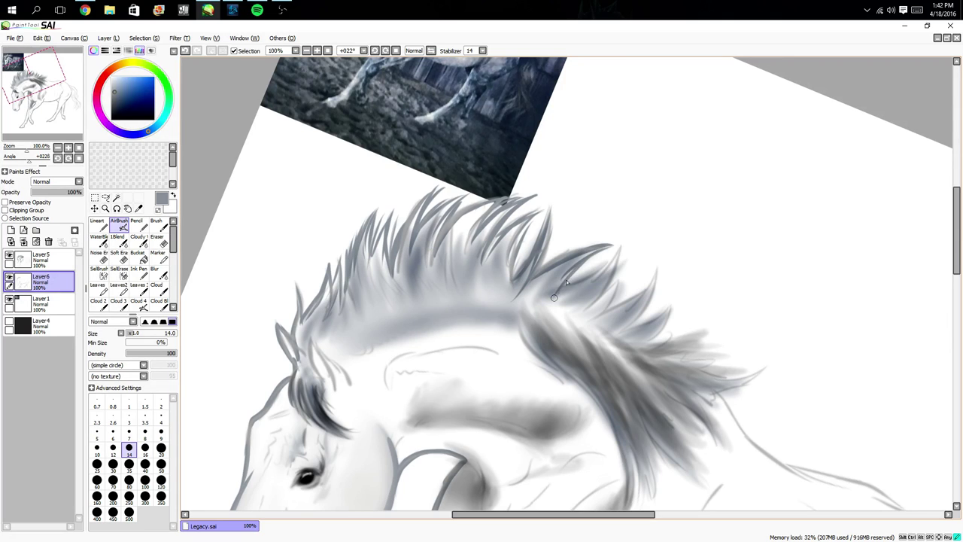
- Outline the rear mane spikes down to where they meet the dark hair near the withers
mouse_move(602, 259)
mouse_down()
mouse_move(558, 300)
mouse_move(584, 278)
mouse_up()
mouse_move(629, 227)
mouse_down()
mouse_move(590, 278)
mouse_move(598, 293)
mouse_move(628, 279)
mouse_move(618, 304)
mouse_up()
drag(662, 260, 613, 337)
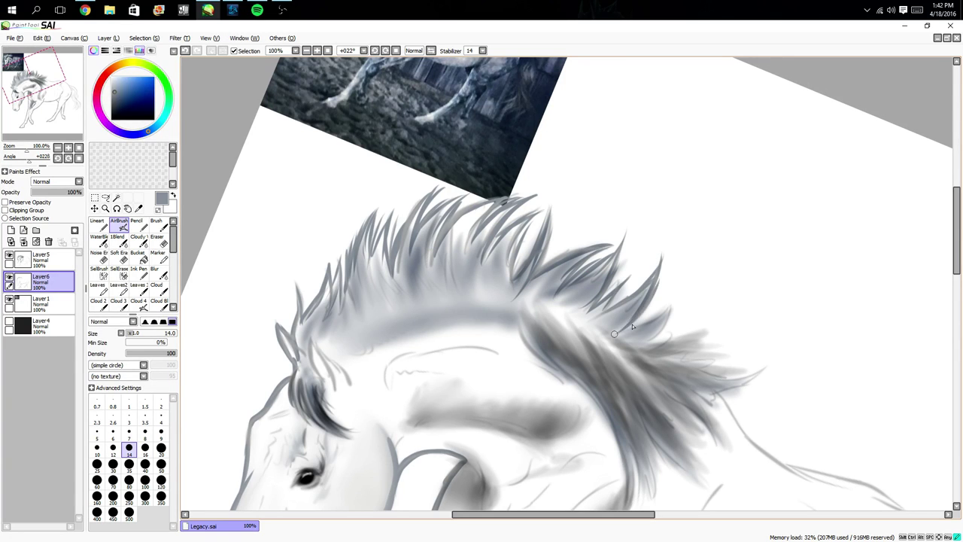
drag(670, 291, 624, 329)
mouse_move(669, 307)
mouse_down()
mouse_move(647, 334)
mouse_move(656, 337)
mouse_up()
drag(665, 331, 653, 349)
- Rotate the canvas to +90 degrees and outline the feathered mane tips at the withers
click(68, 158)
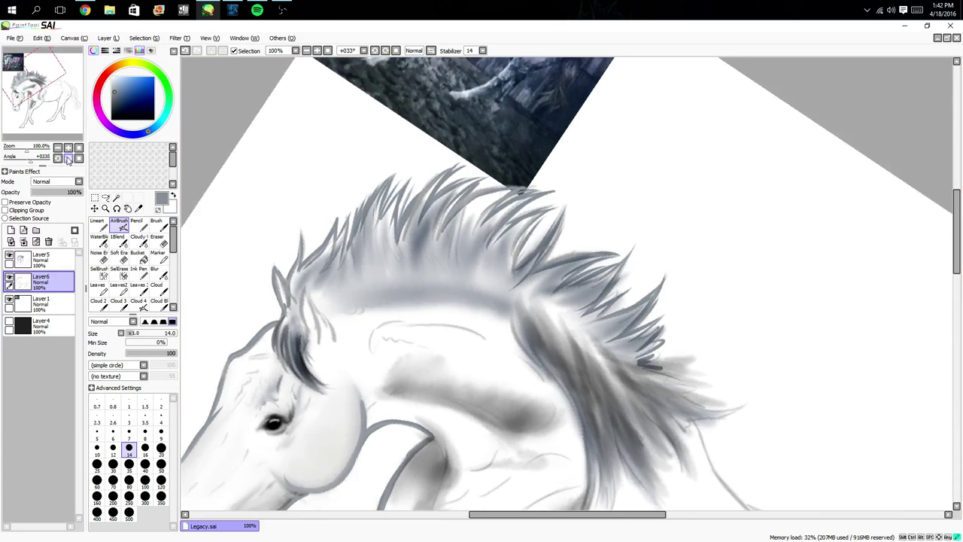
click(68, 157)
click(67, 157)
click(68, 158)
click(68, 157)
click(67, 157)
drag(459, 291, 381, 185)
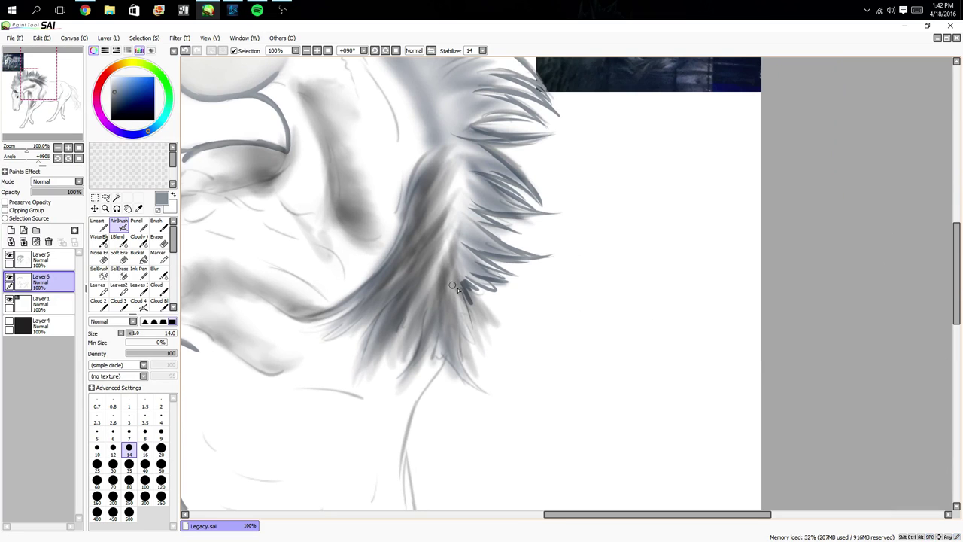
drag(462, 298, 493, 393)
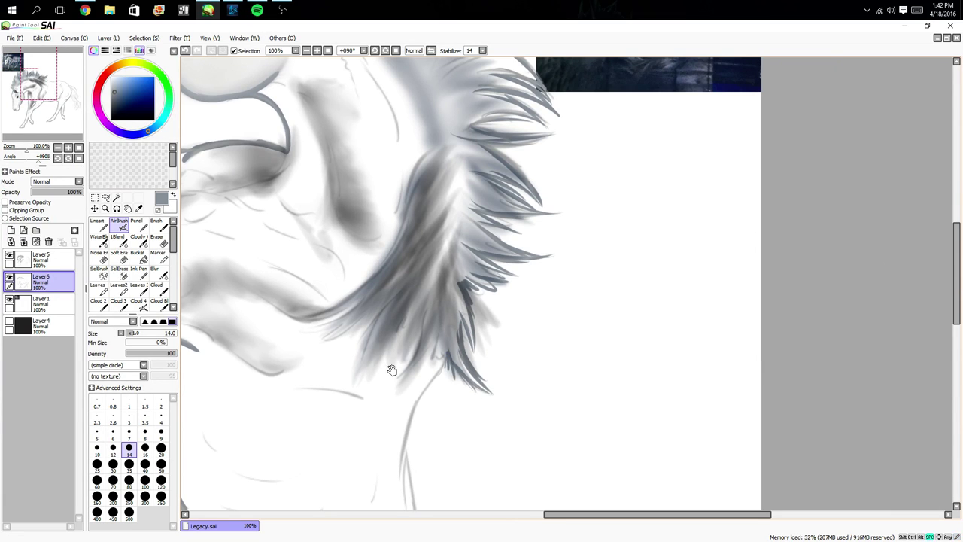
- Start the outline of the back, running from the mane tips at the withers into the dip of the back
drag(391, 369, 423, 280)
mouse_move(479, 261)
mouse_down()
mouse_move(438, 351)
mouse_move(438, 415)
mouse_up()
mouse_move(382, 355)
mouse_down()
mouse_move(394, 235)
mouse_move(451, 260)
mouse_move(459, 319)
mouse_move(450, 392)
mouse_move(389, 437)
mouse_up()
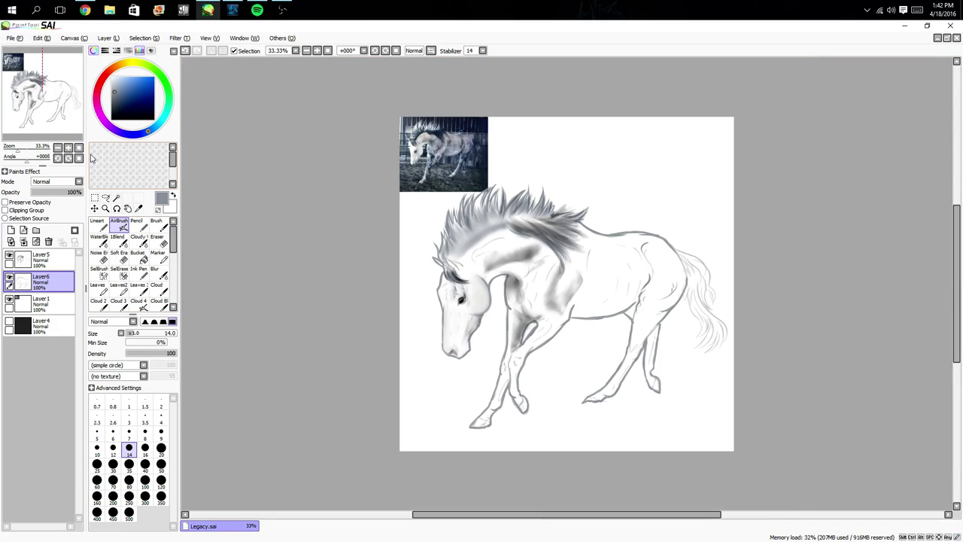
- Try outlining the rear of the back and the croup with the canvas unrotated, and undo both strokes
click(79, 148)
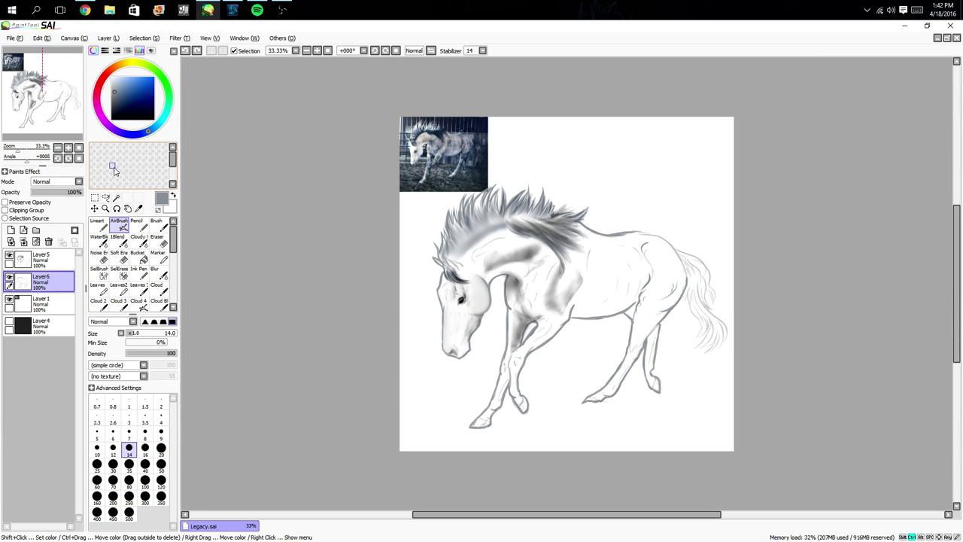
ctrl+click(575, 264)
ctrl+click(574, 265)
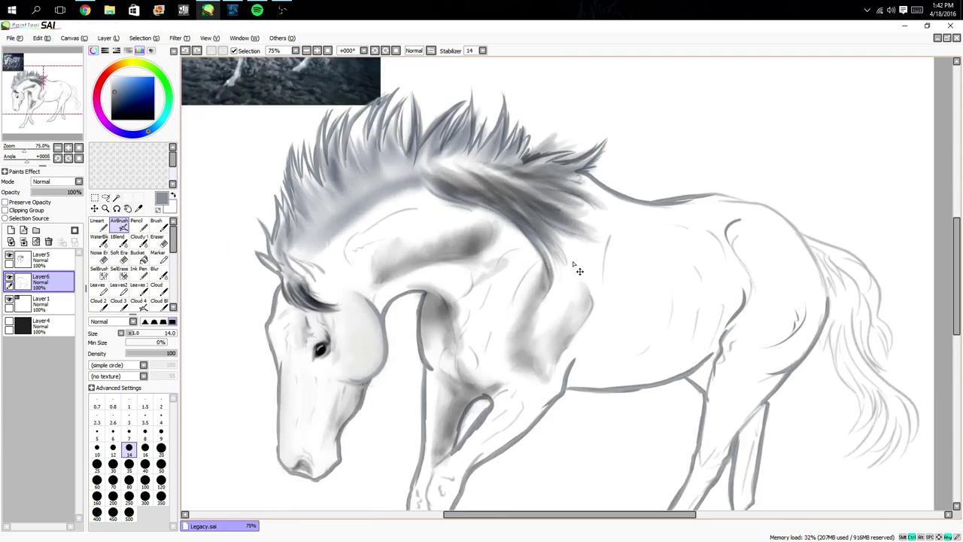
ctrl+click(566, 258)
ctrl+click(557, 250)
drag(869, 182, 422, 213)
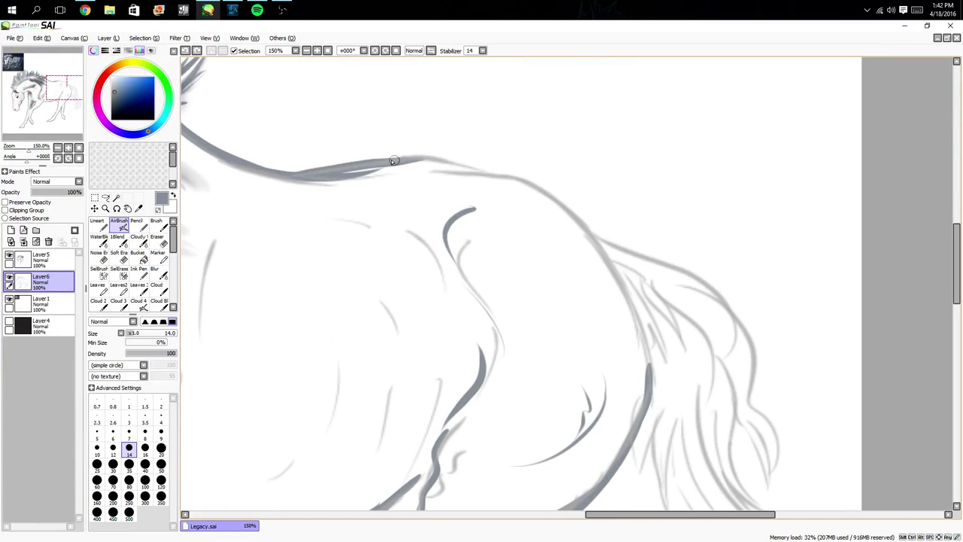
drag(387, 161, 502, 173)
mouse_move(432, 175)
mouse_down()
mouse_move(499, 175)
mouse_move(590, 225)
mouse_up()
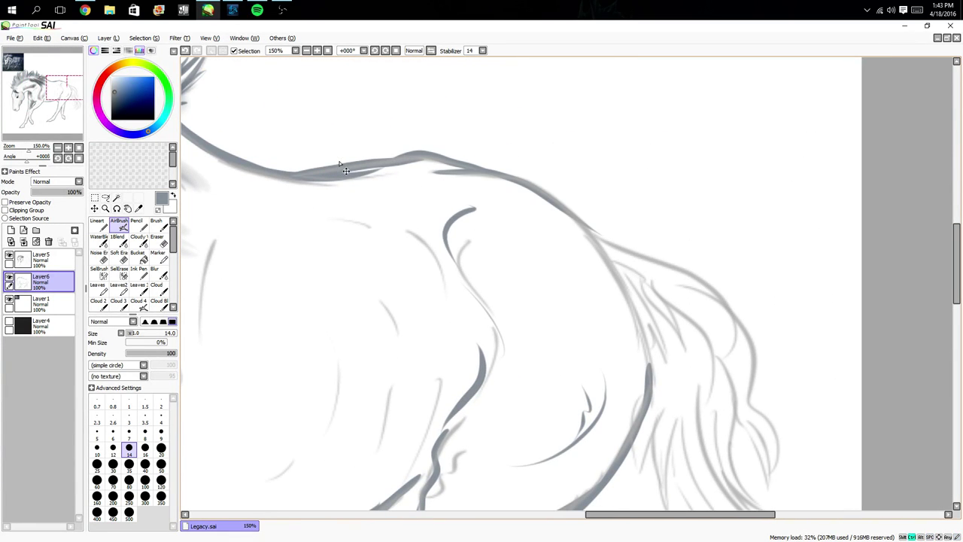
key(ctrl+z)
key(ctrl+z)
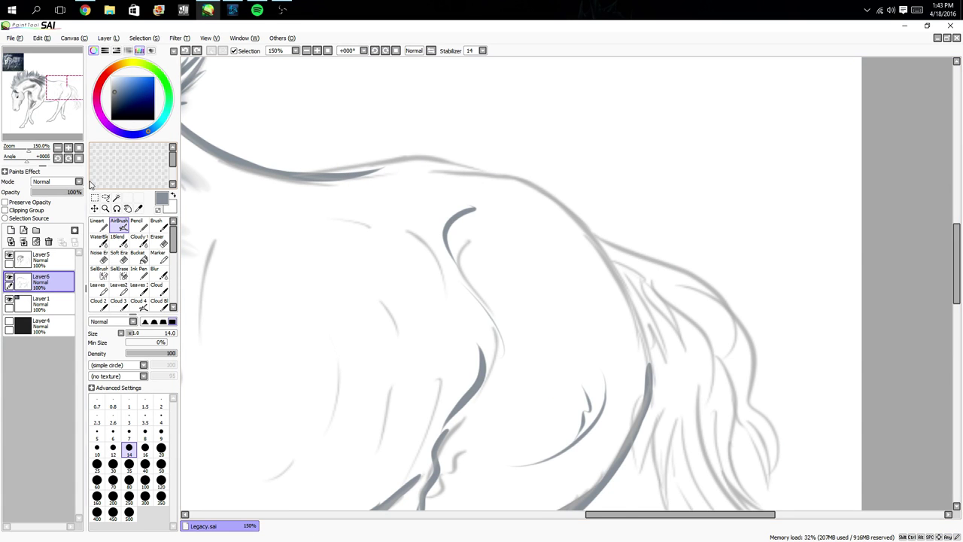
- Rotate the canvas to +45 degrees and outline the back over the croup to the base of the tail
click(66, 160)
click(66, 160)
click(67, 160)
drag(474, 150, 399, 257)
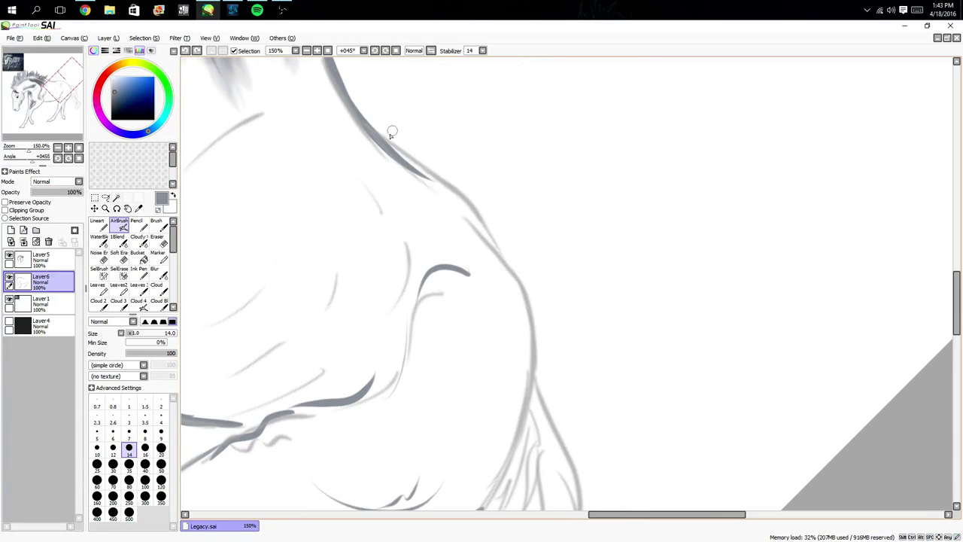
drag(361, 118, 391, 138)
drag(410, 152, 520, 277)
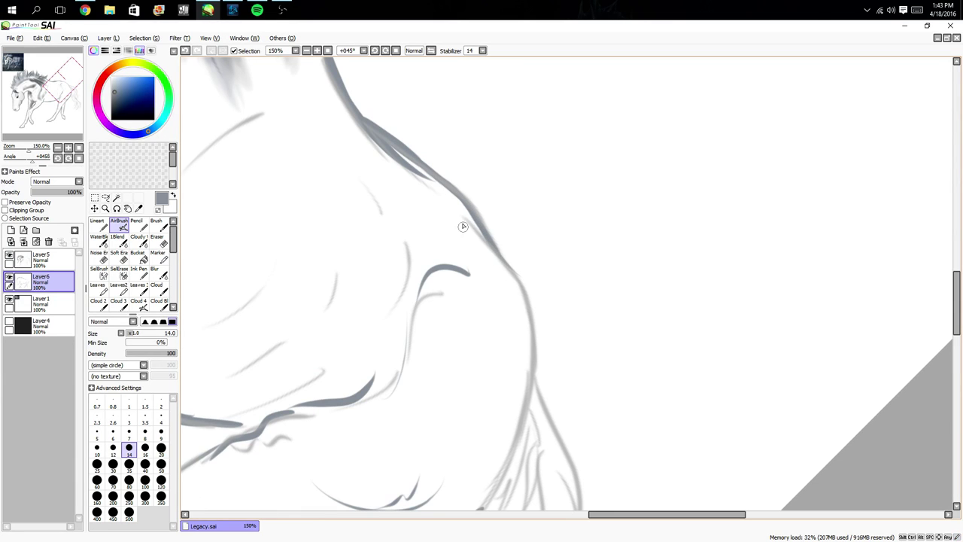
mouse_move(461, 212)
mouse_down()
mouse_move(510, 271)
mouse_move(503, 259)
mouse_move(542, 368)
mouse_up()
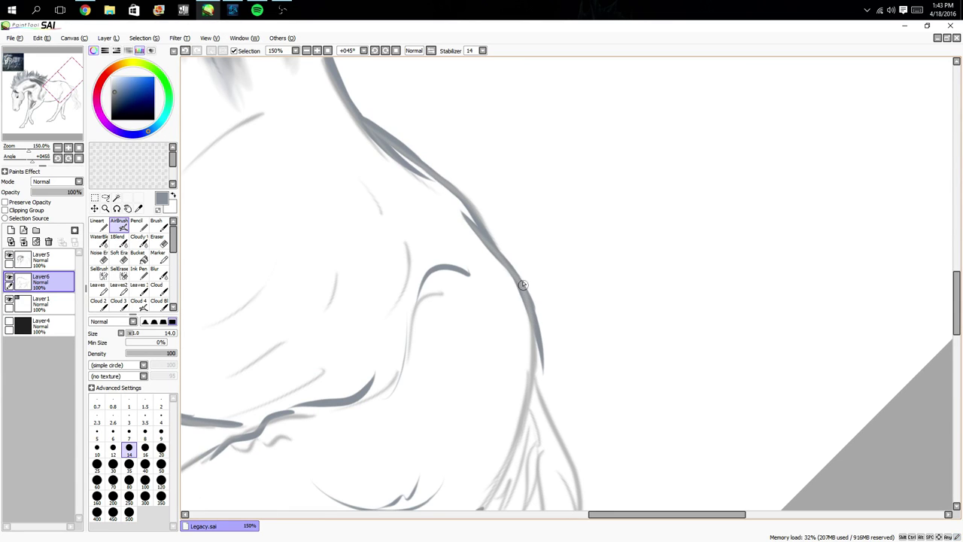
mouse_move(523, 284)
mouse_down()
mouse_move(533, 392)
mouse_move(534, 325)
mouse_move(526, 421)
mouse_up()
- Trim the doubled back outline behind the withers with the Eraser at size 20 and redraw it with the size 14 AirBrush
drag(365, 185, 405, 280)
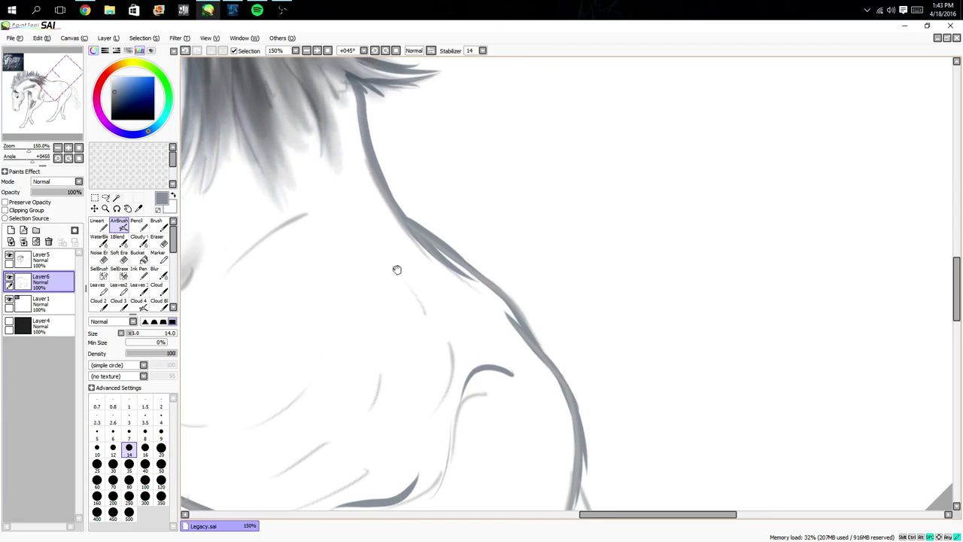
click(158, 243)
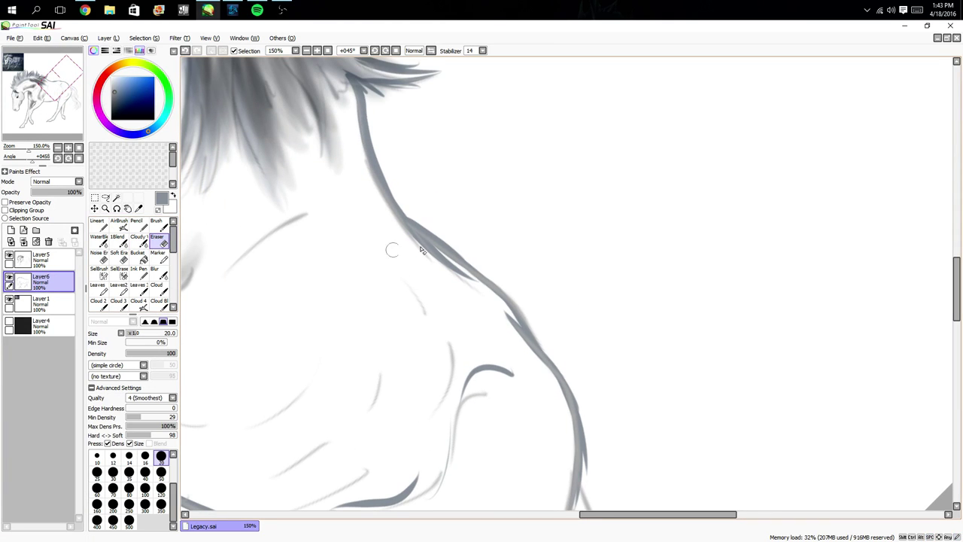
drag(418, 218, 480, 263)
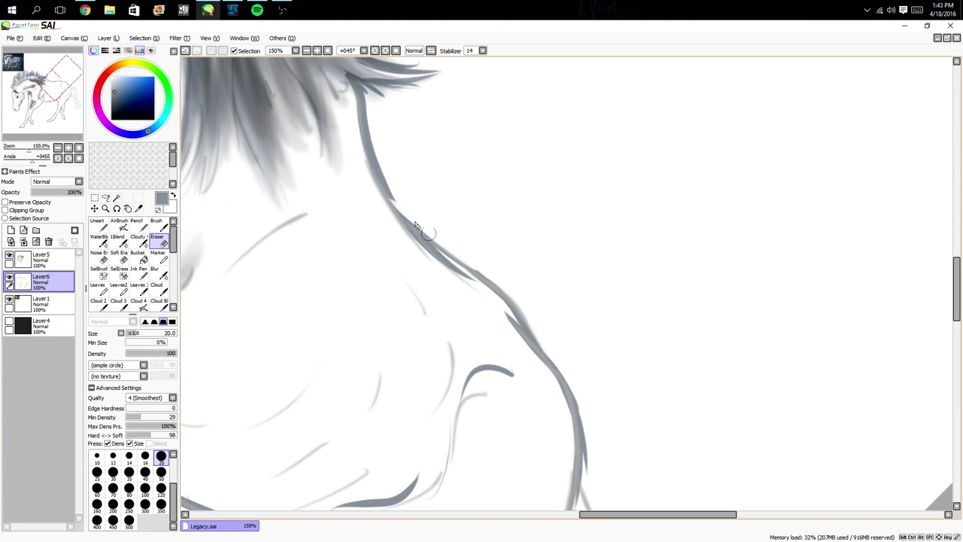
click(119, 225)
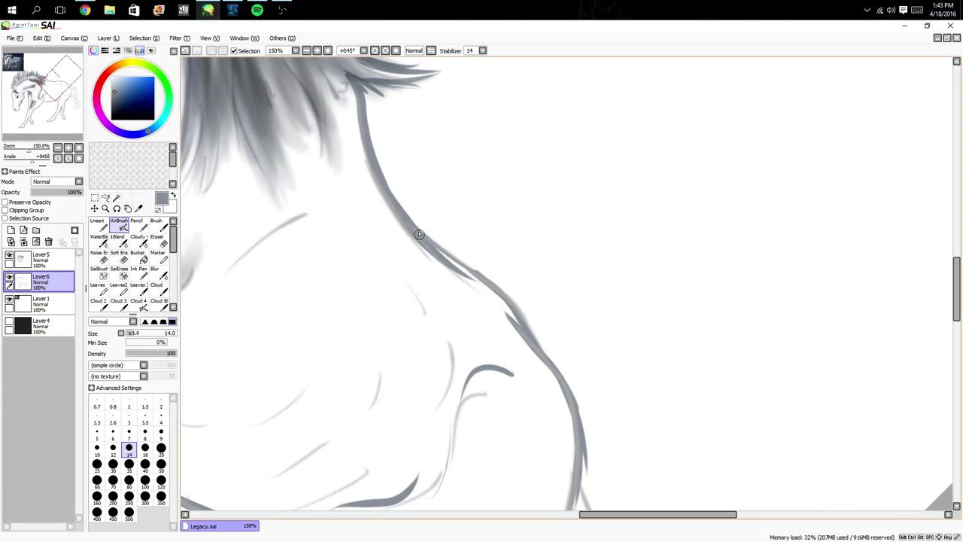
drag(418, 234, 494, 294)
drag(486, 328, 448, 194)
drag(484, 303, 449, 178)
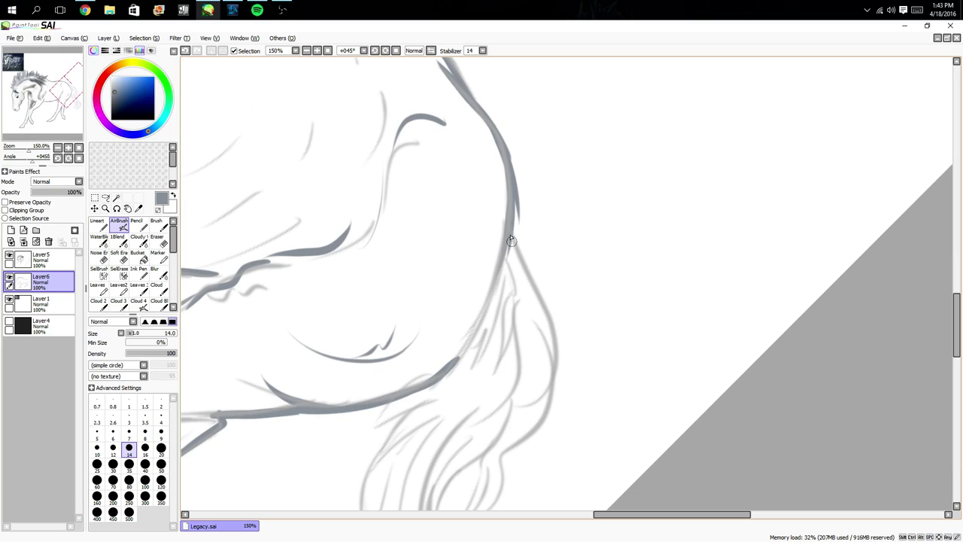
- Outline the tail's outer edge from its base to the tip with the size 14 AirBrush, adding the short side strands and first tip strands
mouse_move(511, 222)
mouse_down()
mouse_move(551, 330)
mouse_move(555, 410)
mouse_up()
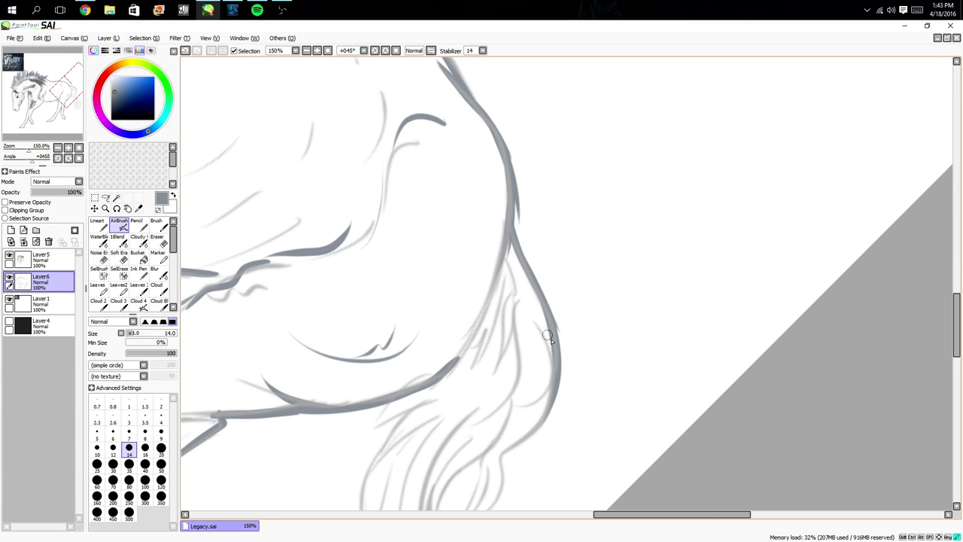
drag(548, 336, 516, 454)
mouse_move(493, 421)
mouse_down()
mouse_move(596, 299)
mouse_move(555, 377)
mouse_move(522, 383)
mouse_move(553, 316)
mouse_move(513, 378)
mouse_up()
drag(532, 331, 508, 411)
drag(502, 376, 492, 430)
mouse_move(458, 399)
mouse_down()
mouse_move(483, 265)
mouse_move(518, 262)
mouse_move(519, 320)
mouse_move(452, 365)
mouse_up()
mouse_move(494, 324)
mouse_down()
mouse_move(423, 358)
mouse_move(352, 339)
mouse_up()
drag(433, 333, 350, 335)
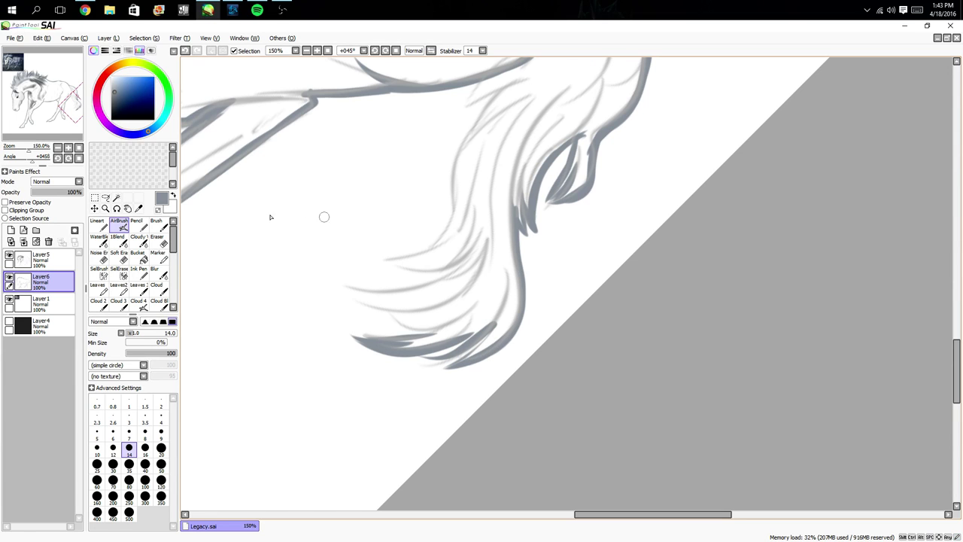
- Rotate the canvas to +11 degrees and outline the pointed strands along the underside of the tail's tip
click(58, 159)
click(58, 159)
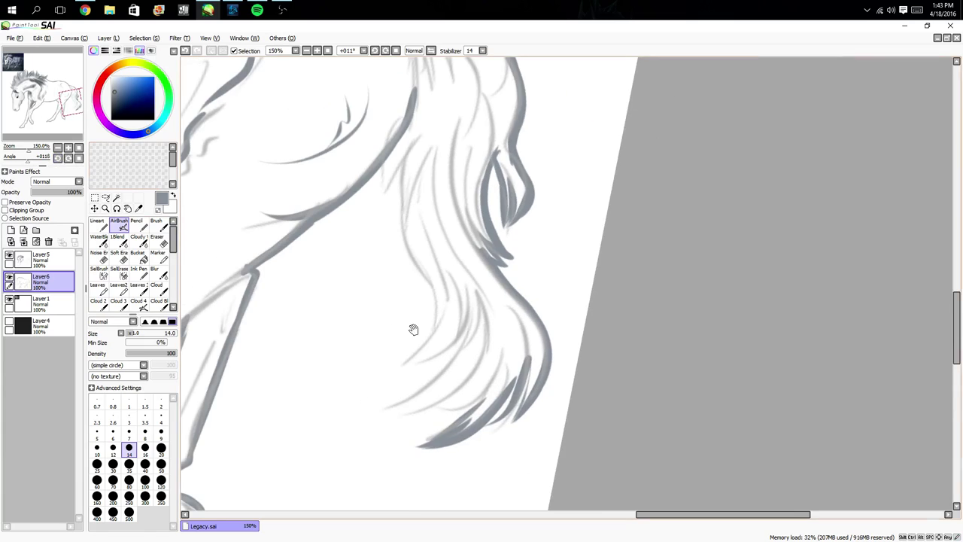
mouse_move(536, 287)
mouse_down()
mouse_move(522, 313)
mouse_move(470, 337)
mouse_up()
mouse_move(489, 312)
mouse_down()
mouse_move(443, 335)
mouse_move(399, 329)
mouse_up()
drag(456, 302, 398, 329)
mouse_move(399, 329)
mouse_down()
mouse_move(469, 268)
mouse_move(474, 233)
mouse_move(411, 292)
mouse_up()
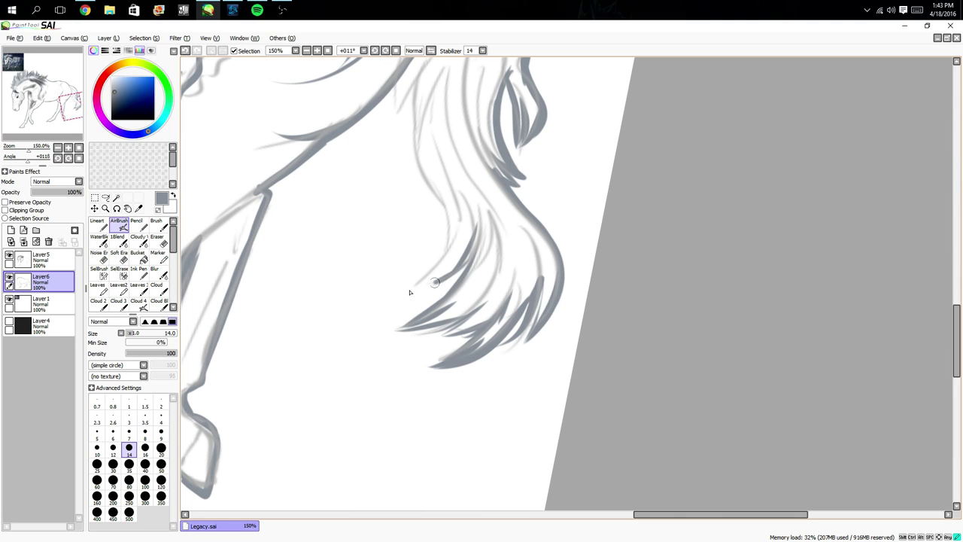
- Outline the tail's inner edge from the lower strands up to the buttock, adding short overlapping hair strokes near the top
mouse_move(457, 248)
mouse_down()
mouse_move(413, 280)
mouse_move(443, 234)
mouse_move(411, 156)
mouse_up()
key(space)
drag(408, 118, 419, 282)
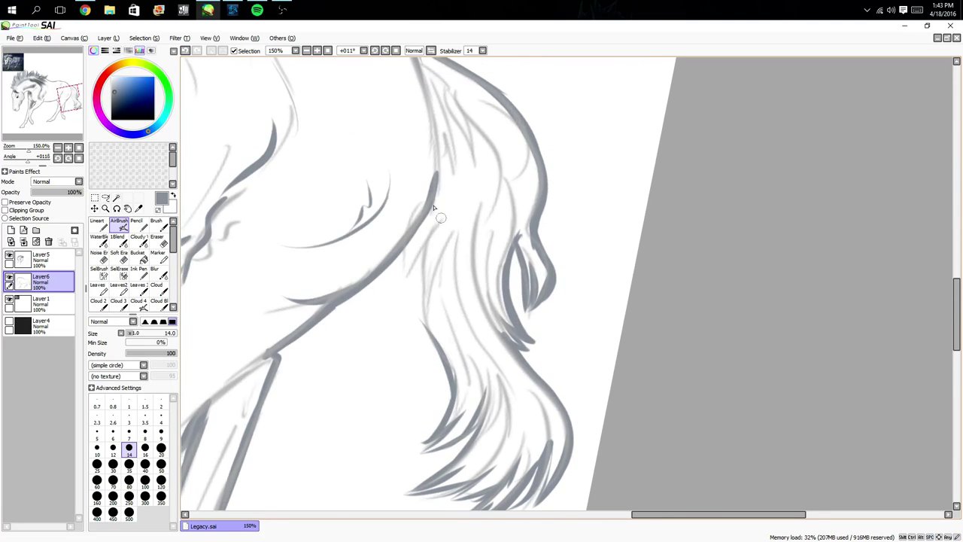
drag(437, 175, 405, 261)
drag(426, 229, 407, 292)
mouse_move(432, 247)
mouse_down()
mouse_move(408, 291)
mouse_move(420, 267)
mouse_move(430, 269)
mouse_move(413, 304)
mouse_up()
drag(435, 271, 418, 332)
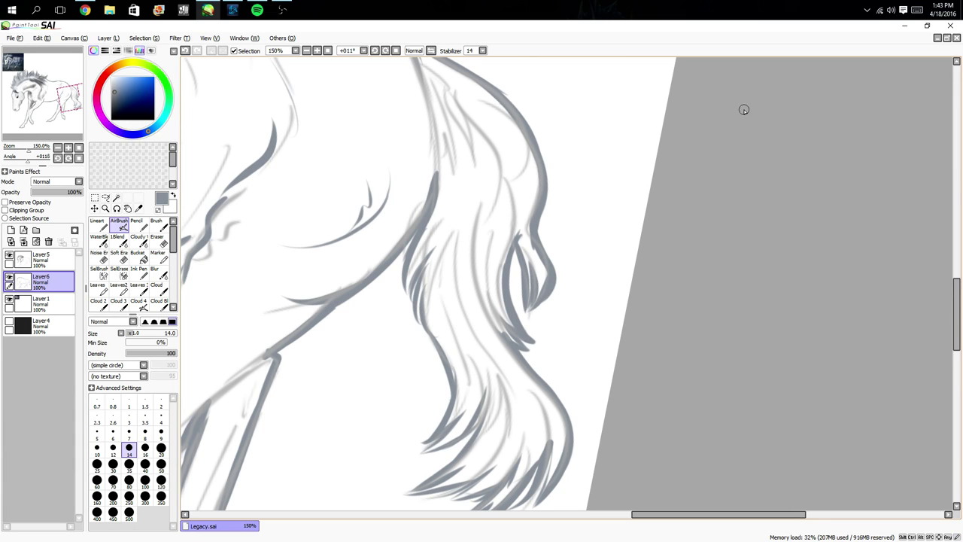
- Switch to Spotify, play "Farewell, Old Friend" from the Art Inspiration playlist, and return to PaintTool SAI
click(256, 10)
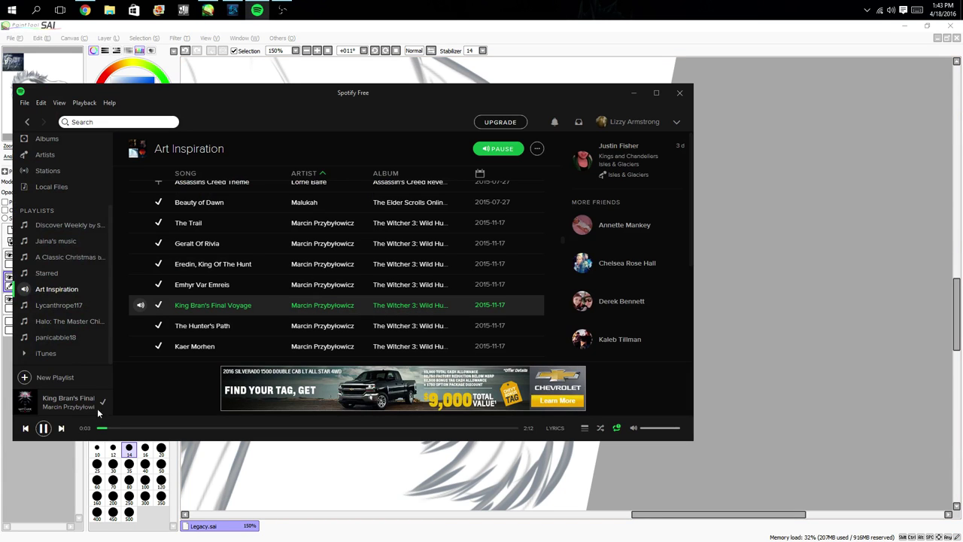
click(43, 429)
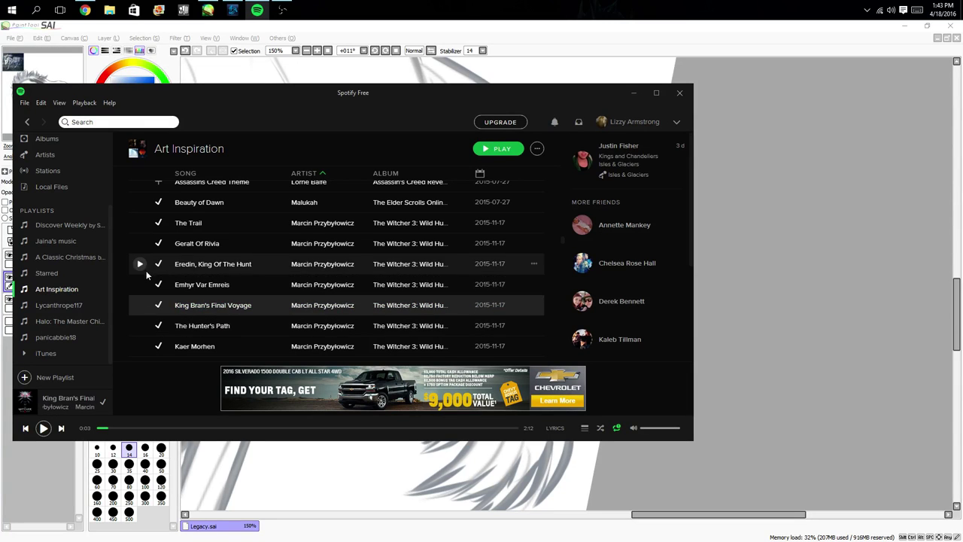
scroll(150, 322, down, 1)
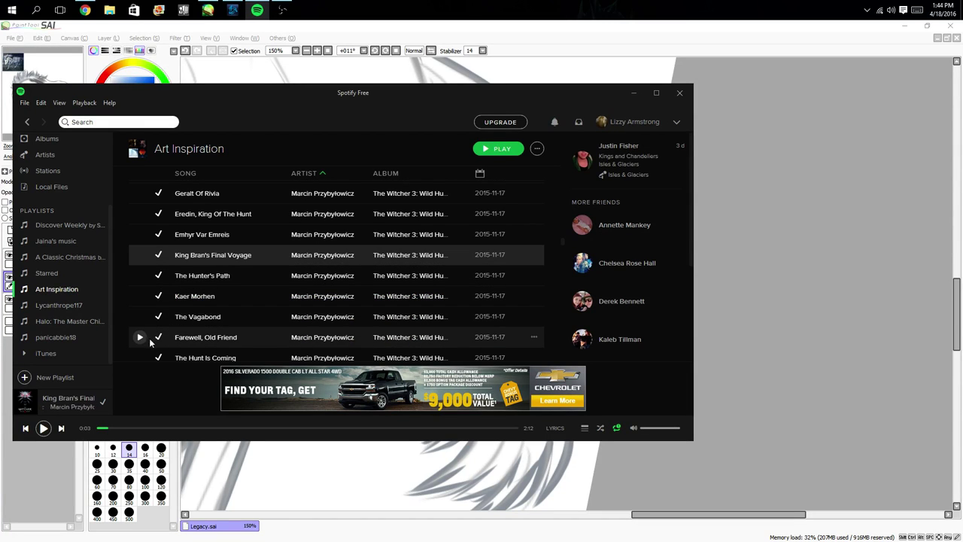
click(140, 337)
click(51, 486)
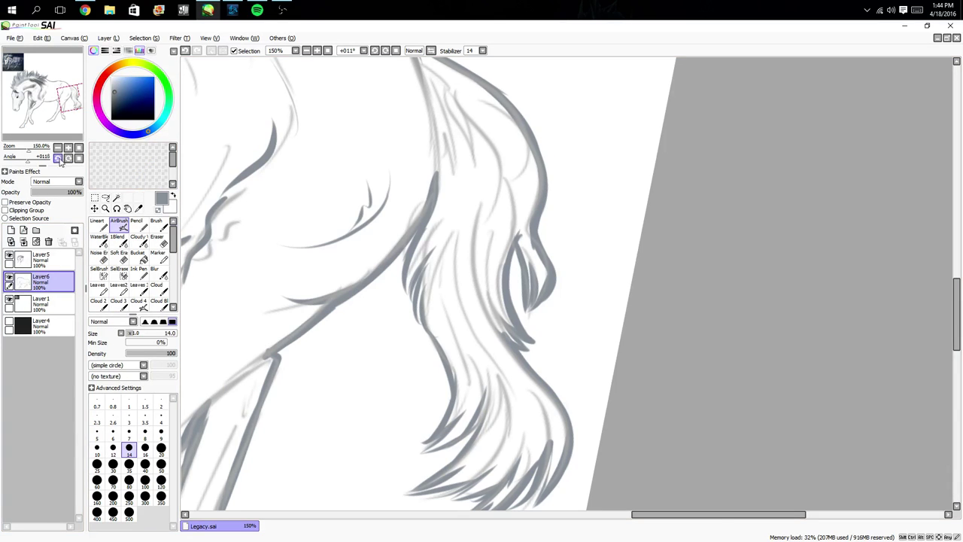
- Try filling the inside of the horse's outline with blue-grey using the Bucket, and undo the fill
click(78, 148)
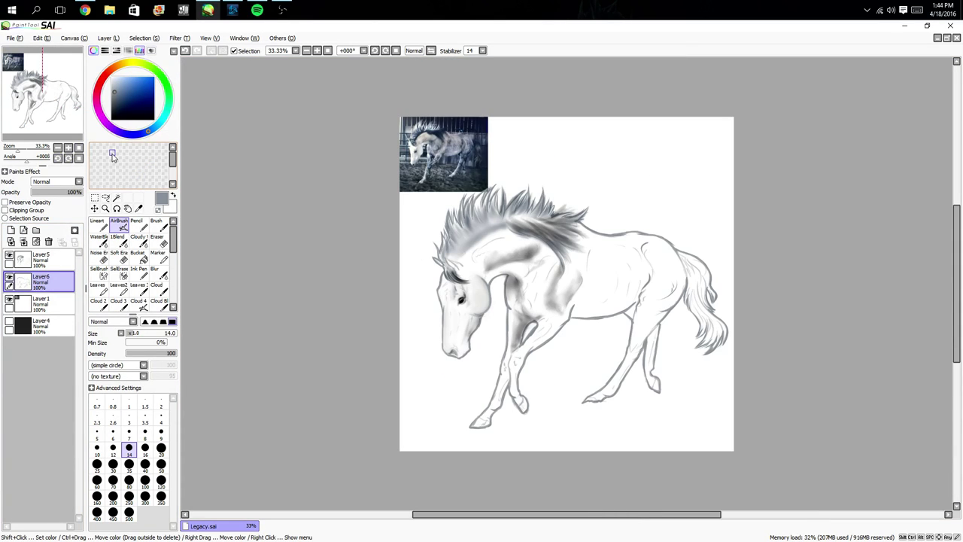
click(138, 255)
click(550, 286)
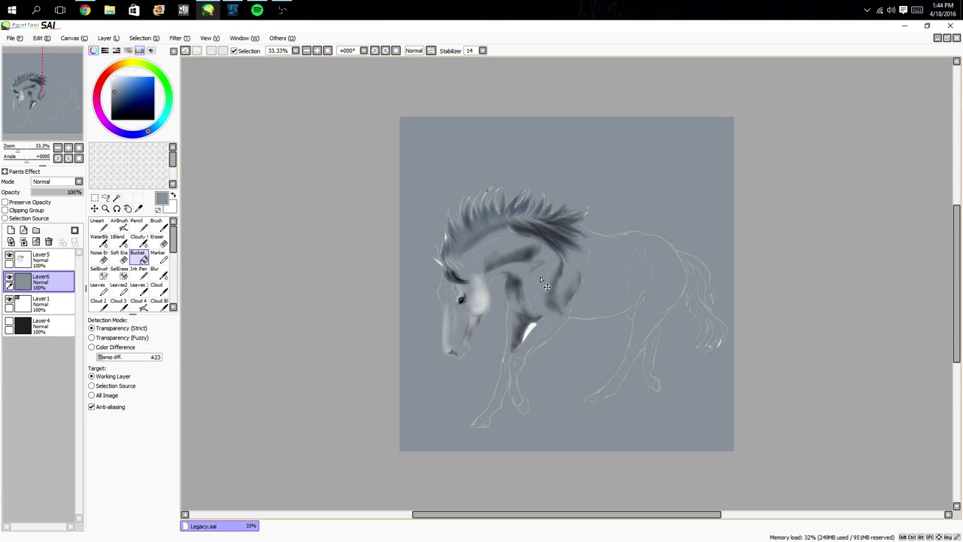
key(ctrl+z)
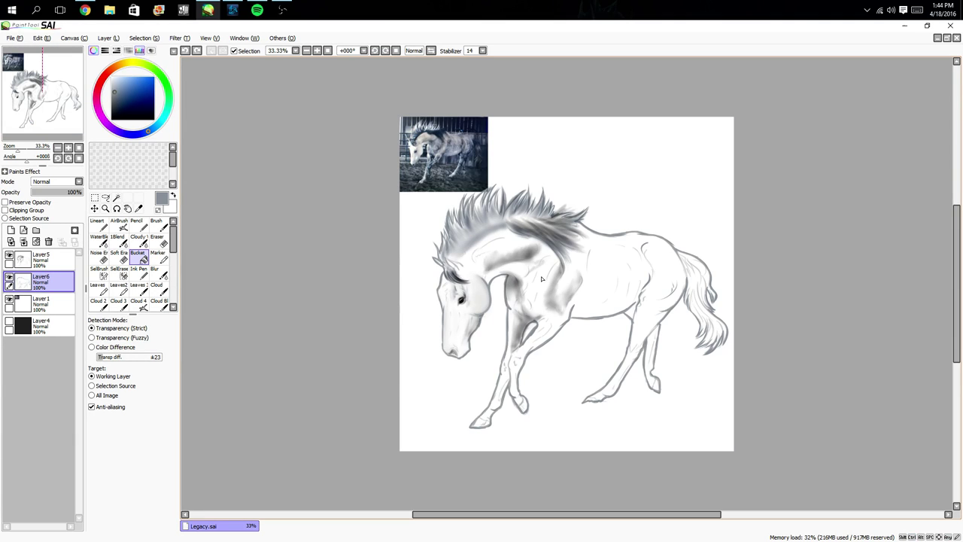
- Check the outline around the head, neck and legs for gaps and close them with the size 14 AirBrush
scroll(511, 232, up, 3)
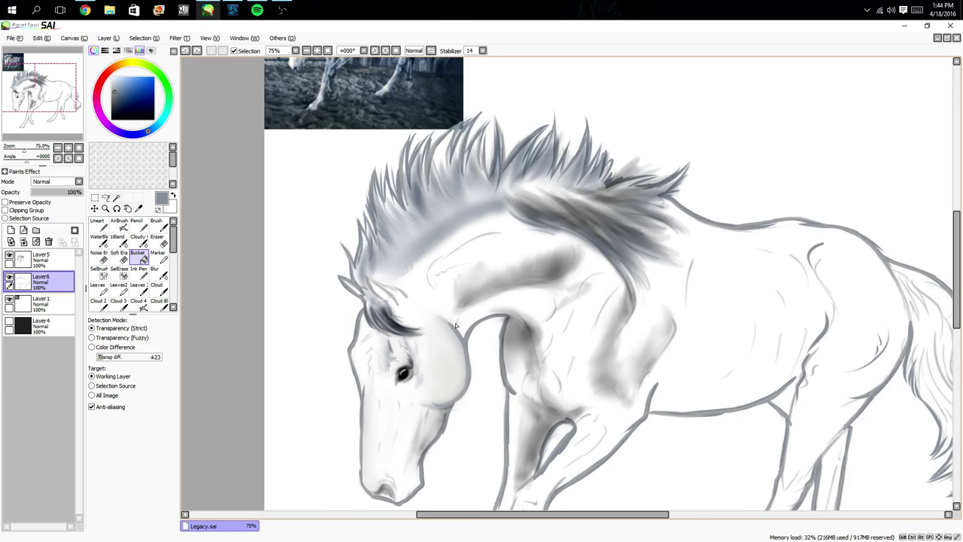
mouse_move(455, 325)
mouse_down()
mouse_move(488, 211)
mouse_move(469, 331)
mouse_up()
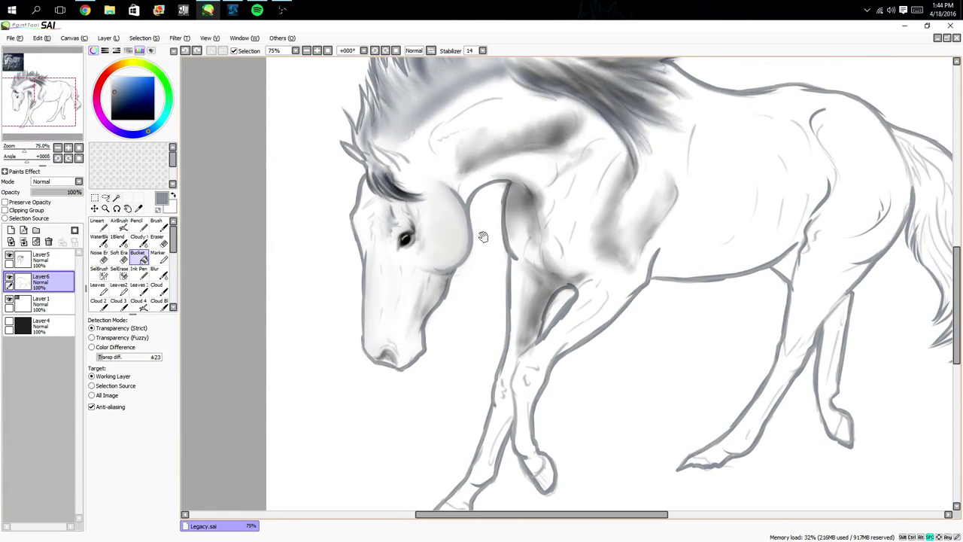
drag(381, 230, 425, 331)
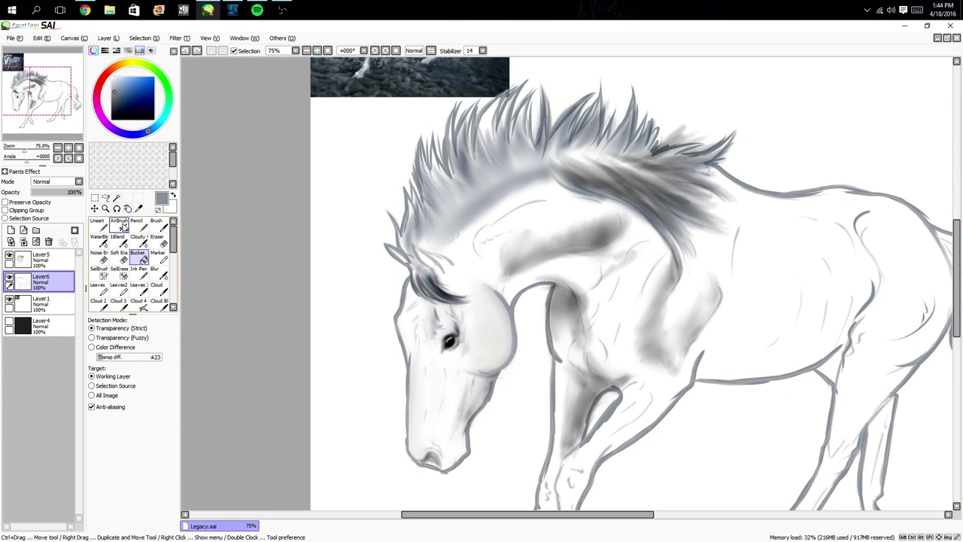
click(120, 226)
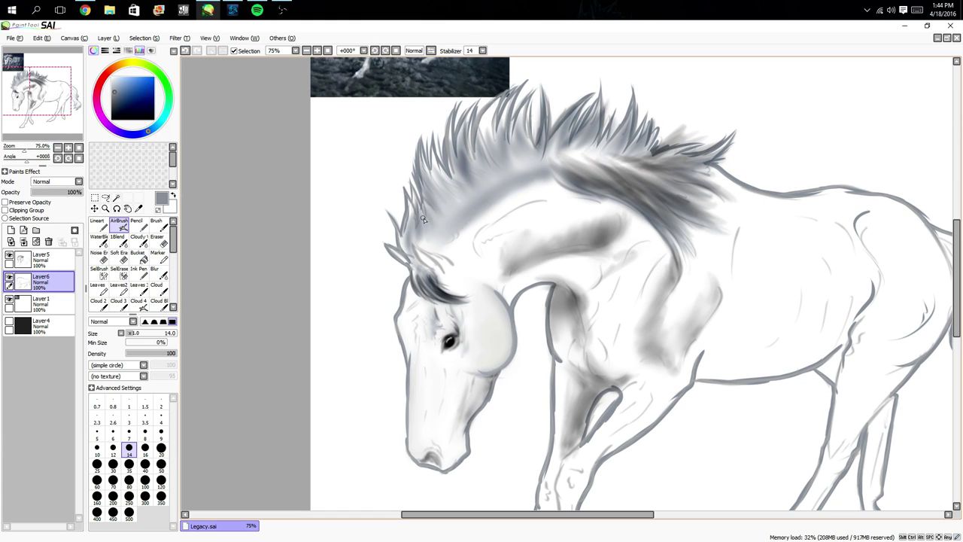
drag(480, 155, 398, 248)
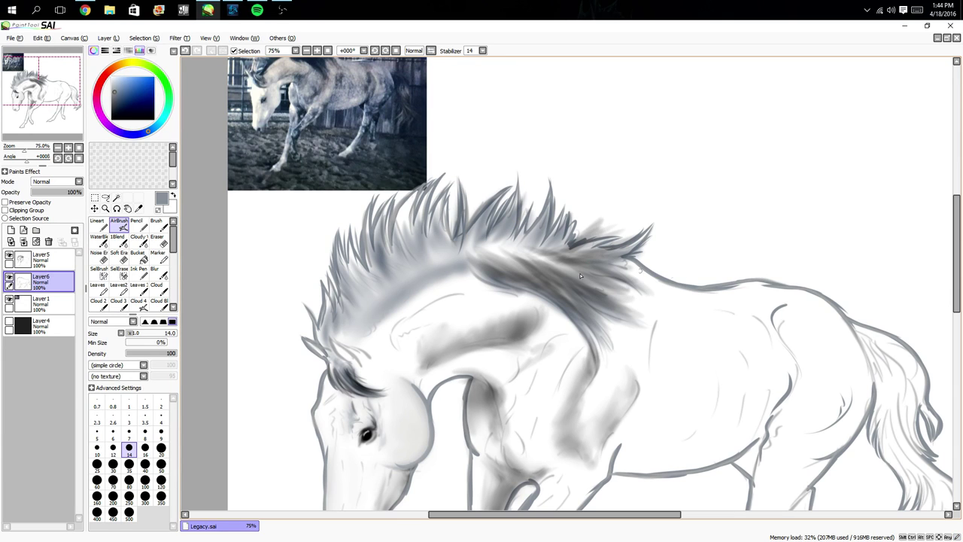
- Fill the outlined horse, including its legs and tail, with blue-grey on Layer6 using the Bucket
click(138, 255)
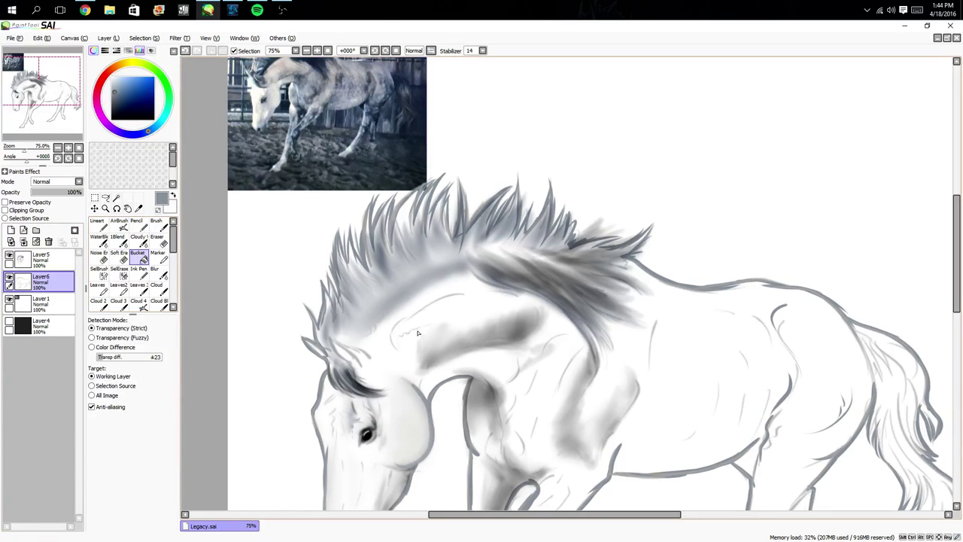
click(418, 334)
drag(539, 355, 410, 233)
drag(472, 266, 349, 286)
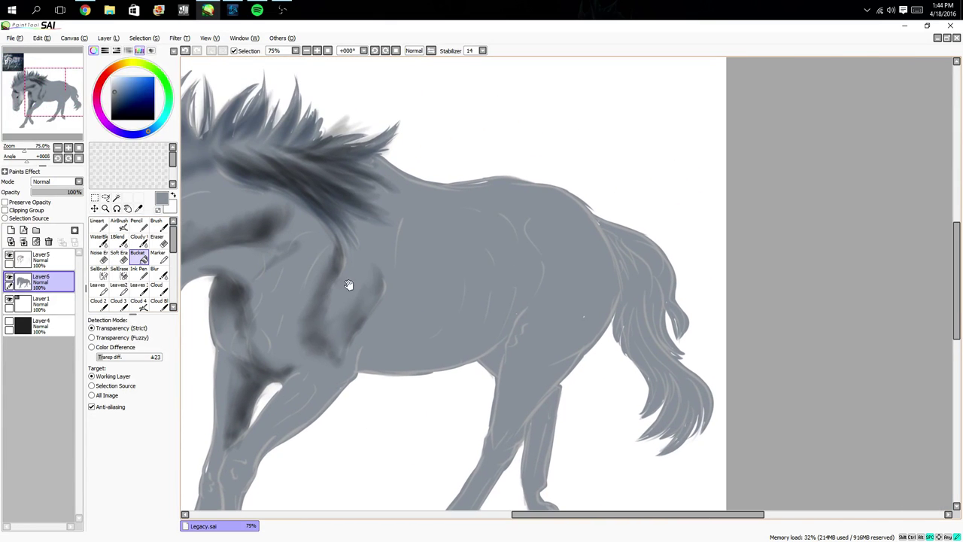
- Rotate the canvas to +33 degrees and cover unfilled specks in the hindquarters and tail with the AirBrush at size 54
click(121, 225)
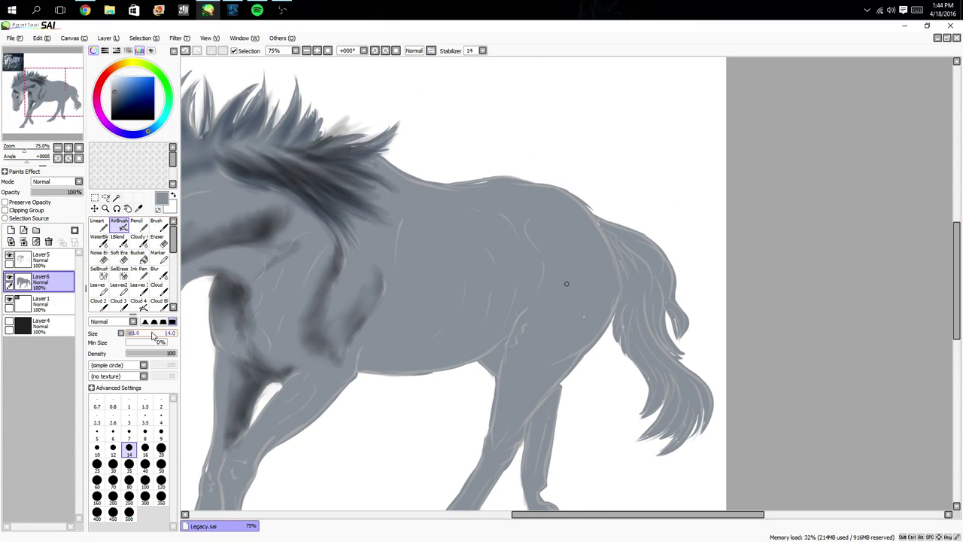
mouse_move(464, 207)
mouse_down()
mouse_move(422, 246)
mouse_move(370, 268)
mouse_up()
click(69, 160)
click(70, 160)
click(69, 160)
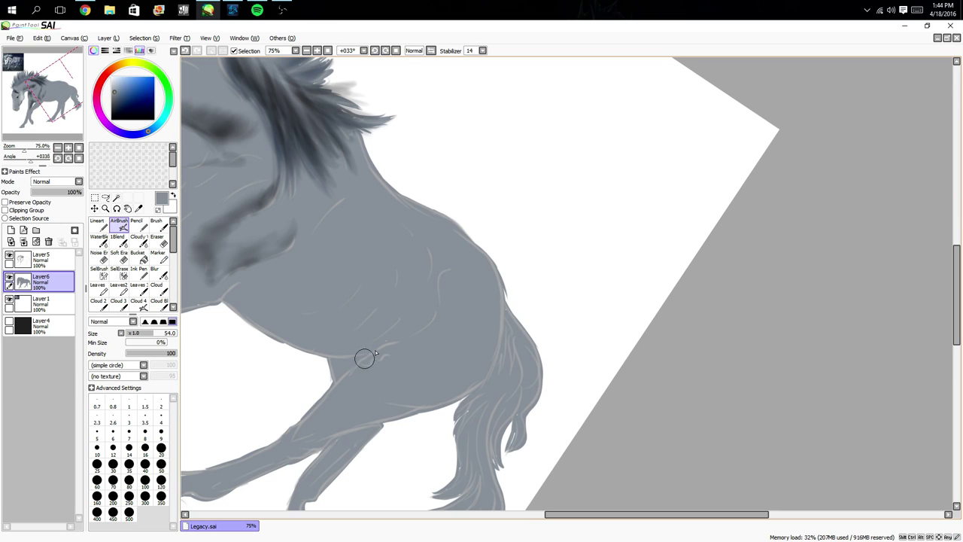
- Cover the remaining unfilled slivers on the legs, ears and mane with blue-grey, and reset the canvas view
drag(296, 308, 451, 327)
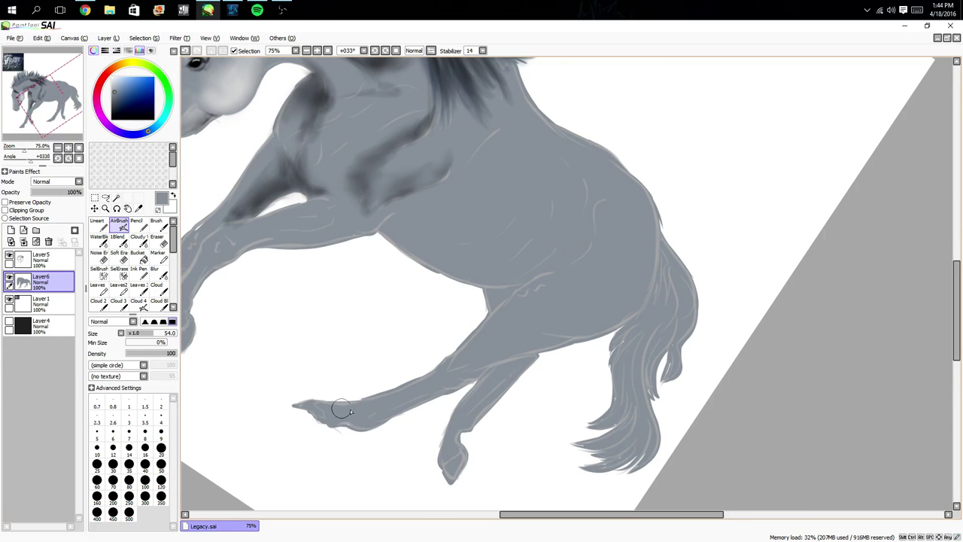
drag(185, 260, 324, 343)
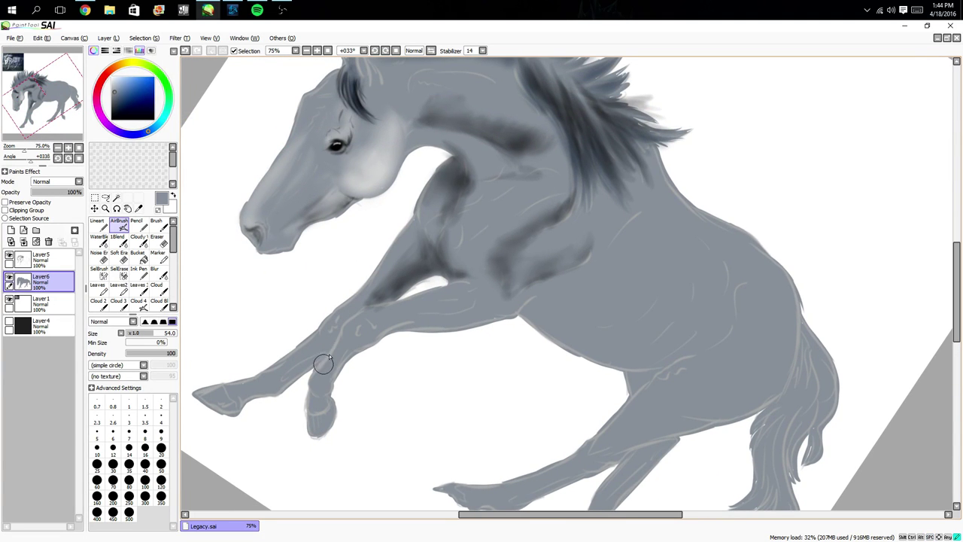
drag(327, 252, 260, 420)
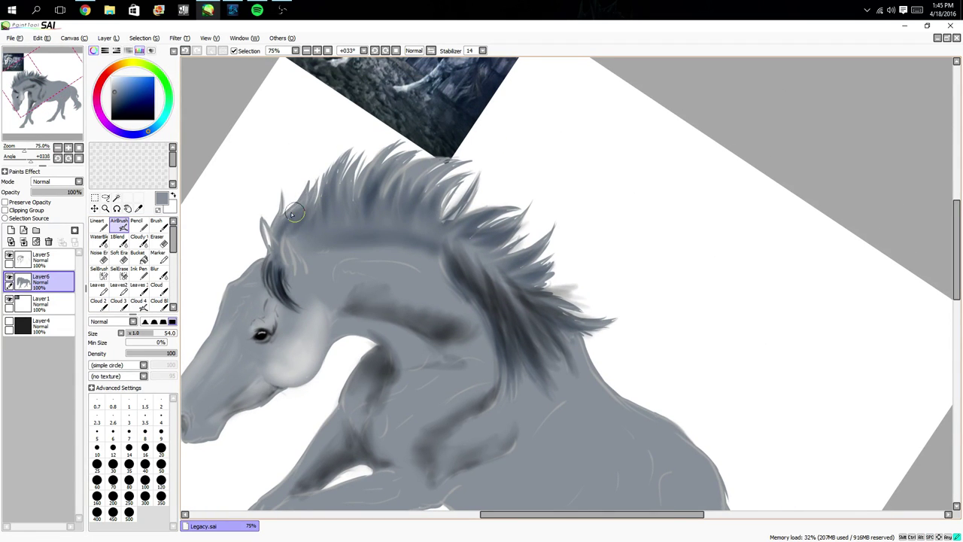
drag(268, 248, 261, 221)
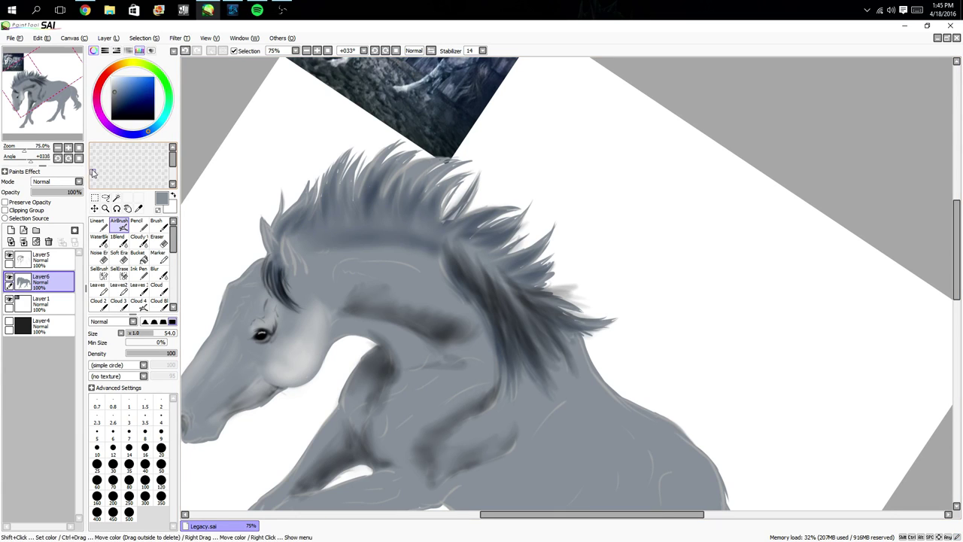
click(78, 148)
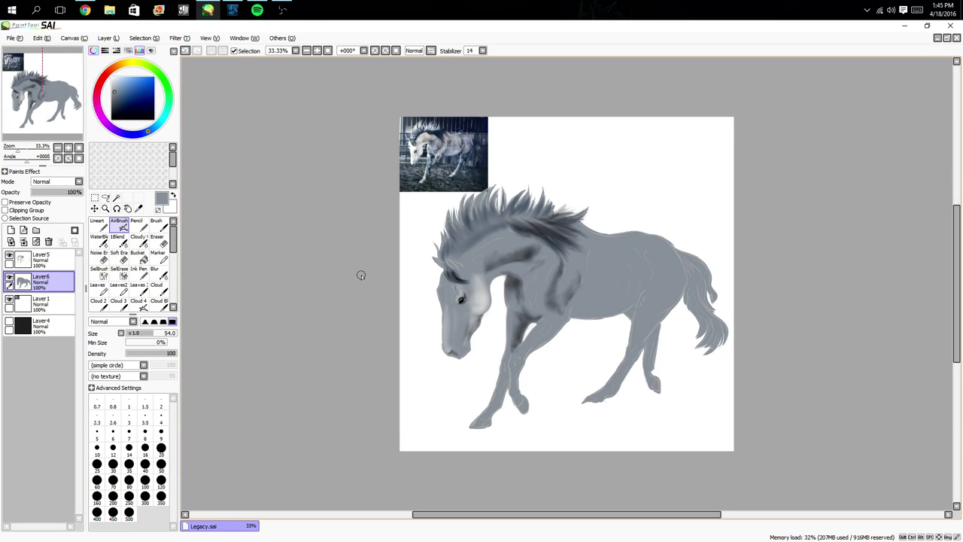
- Highlight the shoulder and chest on Layer5 with light grey sampled from the reference photo, using the AirBrush at density 36 and size 79
click(47, 265)
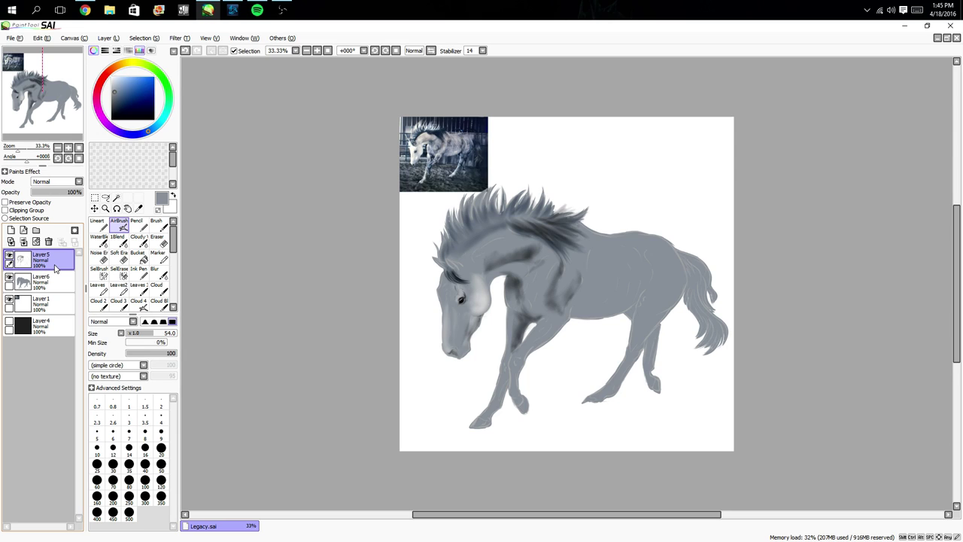
alt+click(421, 147)
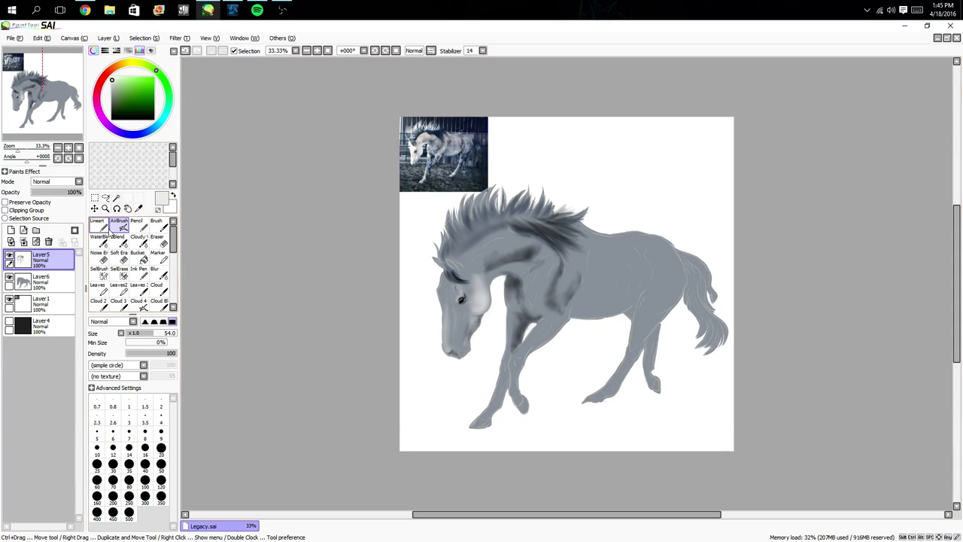
click(144, 352)
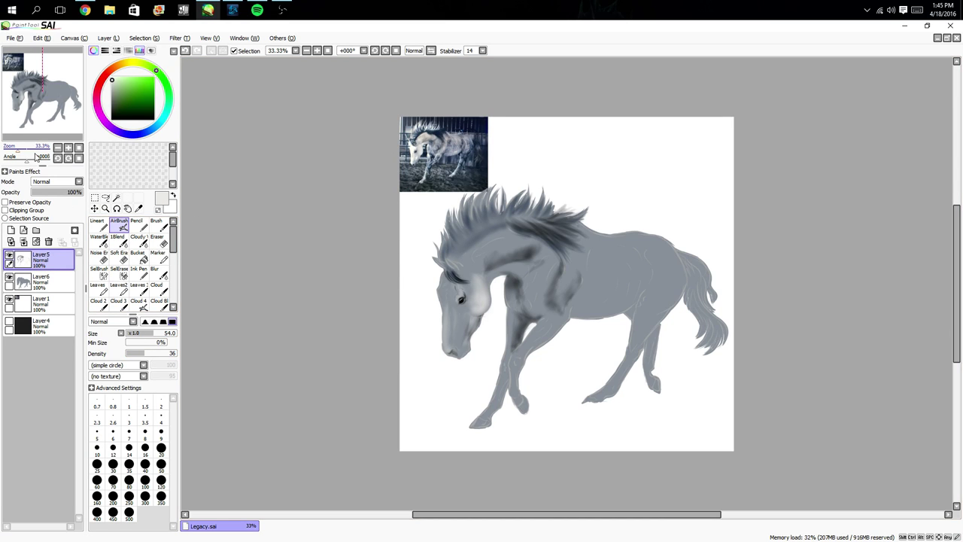
click(67, 157)
click(67, 157)
click(67, 158)
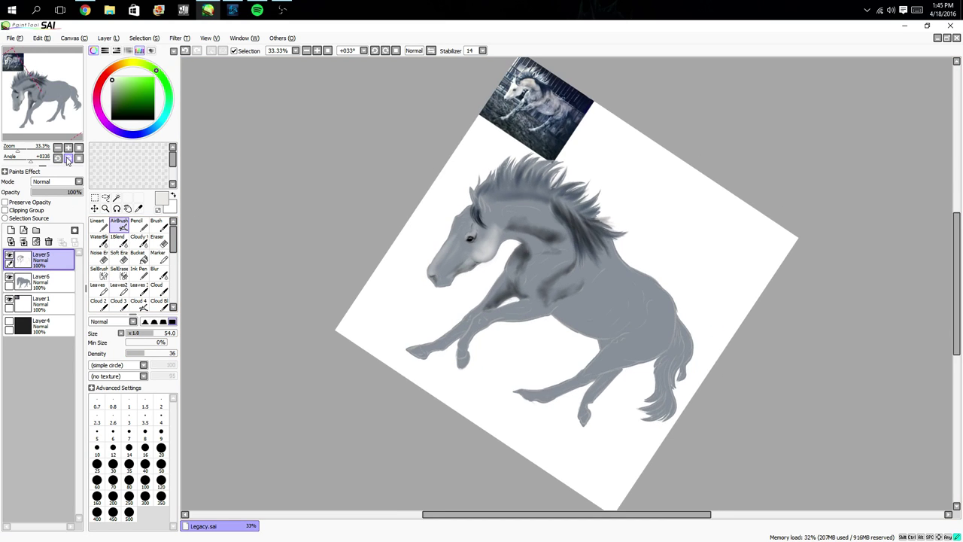
click(166, 334)
drag(472, 252, 373, 291)
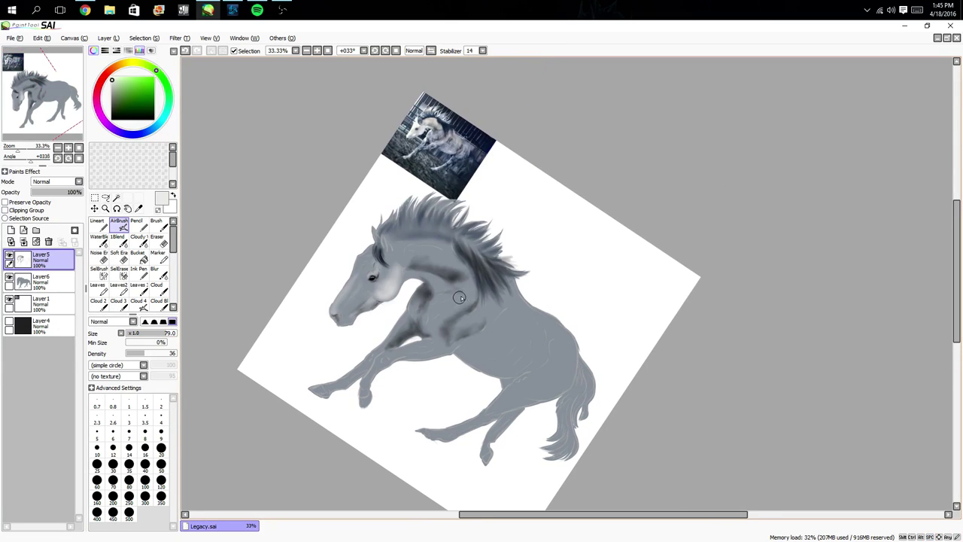
mouse_move(455, 299)
mouse_down()
mouse_move(432, 319)
mouse_move(454, 307)
mouse_move(434, 322)
mouse_move(487, 313)
mouse_move(417, 341)
mouse_up()
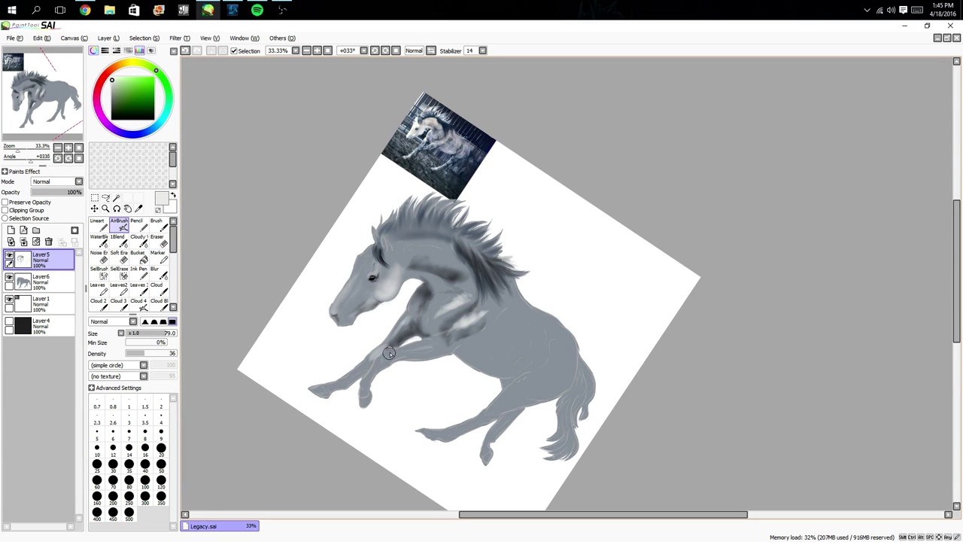
- Brighten the knee and lower foreleg, the muzzle, cheek and forehead with the same light grey AirBrush
mouse_move(390, 352)
mouse_down()
mouse_move(330, 370)
mouse_move(371, 356)
mouse_move(343, 382)
mouse_up()
drag(425, 277, 421, 299)
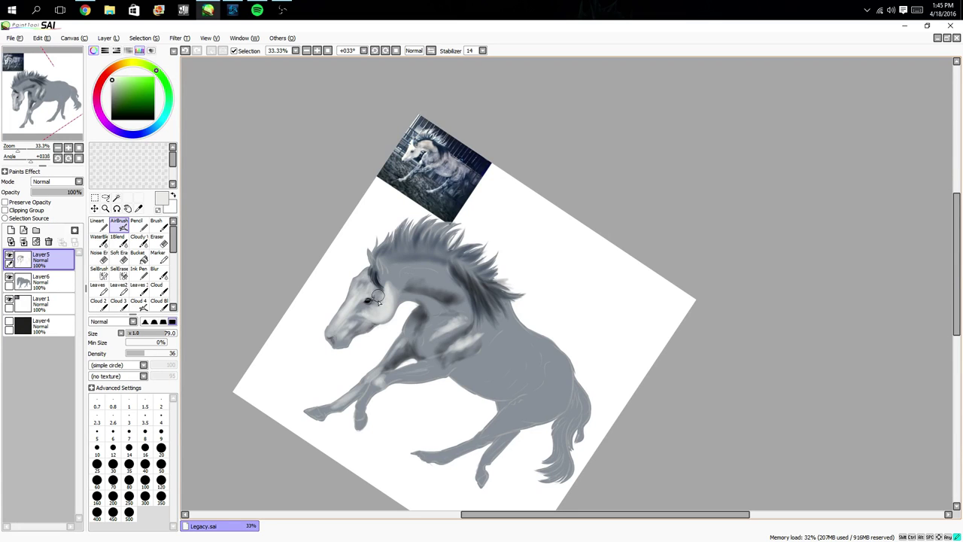
drag(376, 295, 339, 332)
drag(352, 285, 290, 302)
click(68, 160)
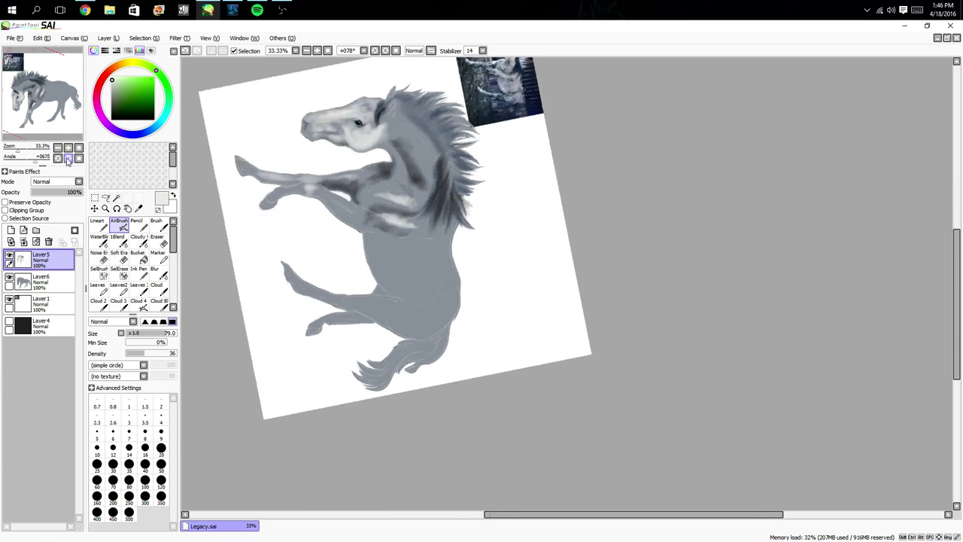
- Highlight the neck, shoulder and upper foreleg on Layer5 with the light grey AirBrush at size 79, and reset the canvas view
drag(402, 222, 341, 313)
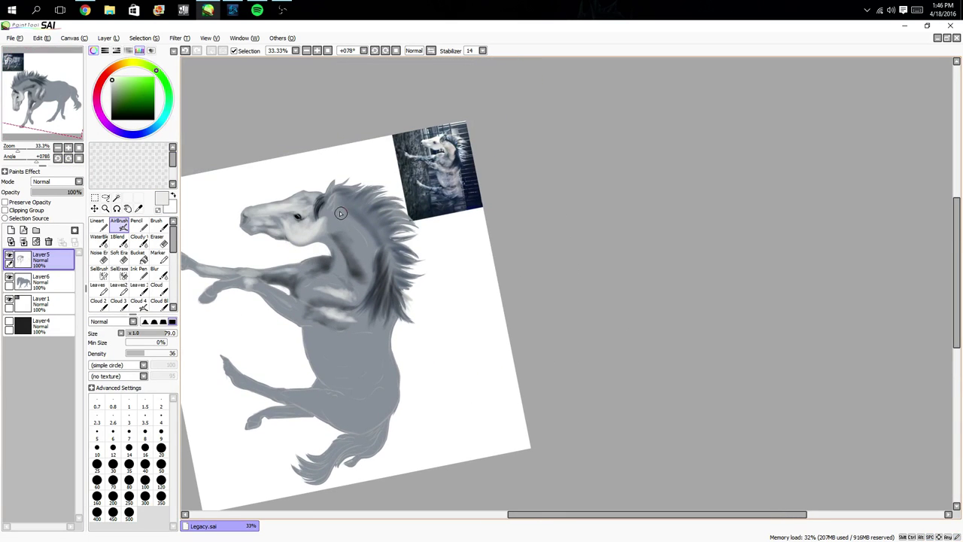
drag(370, 243, 374, 255)
mouse_move(361, 254)
mouse_down()
mouse_move(352, 243)
mouse_move(364, 245)
mouse_move(361, 286)
mouse_up()
mouse_move(331, 245)
mouse_down()
mouse_move(339, 268)
mouse_move(334, 245)
mouse_up()
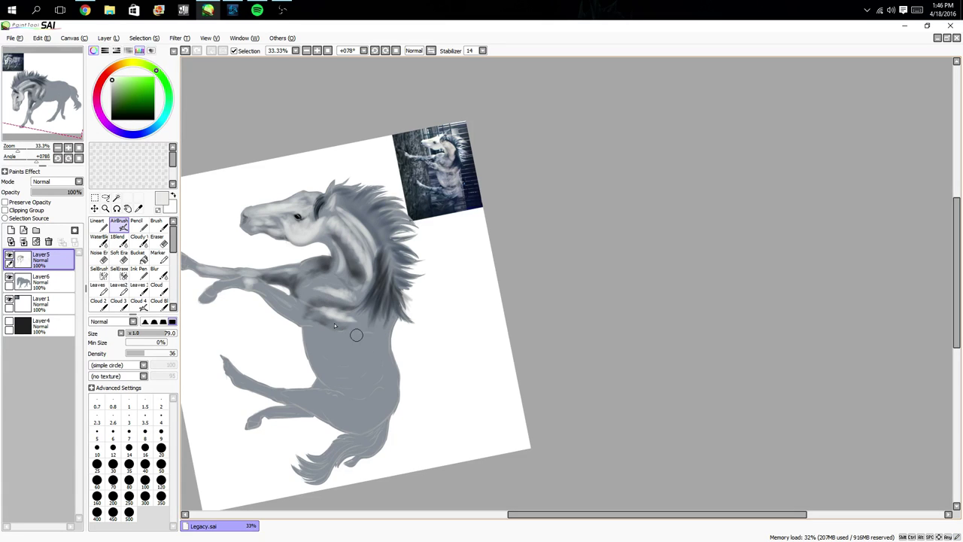
drag(344, 320, 369, 327)
mouse_move(296, 317)
mouse_down()
mouse_move(311, 322)
mouse_move(279, 303)
mouse_up()
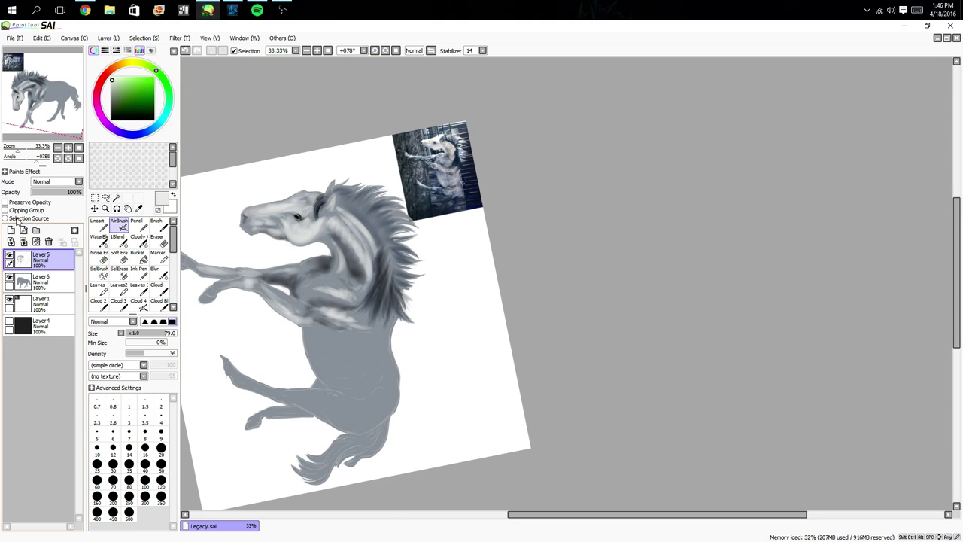
click(57, 158)
click(57, 157)
click(58, 157)
drag(331, 461, 389, 265)
click(79, 148)
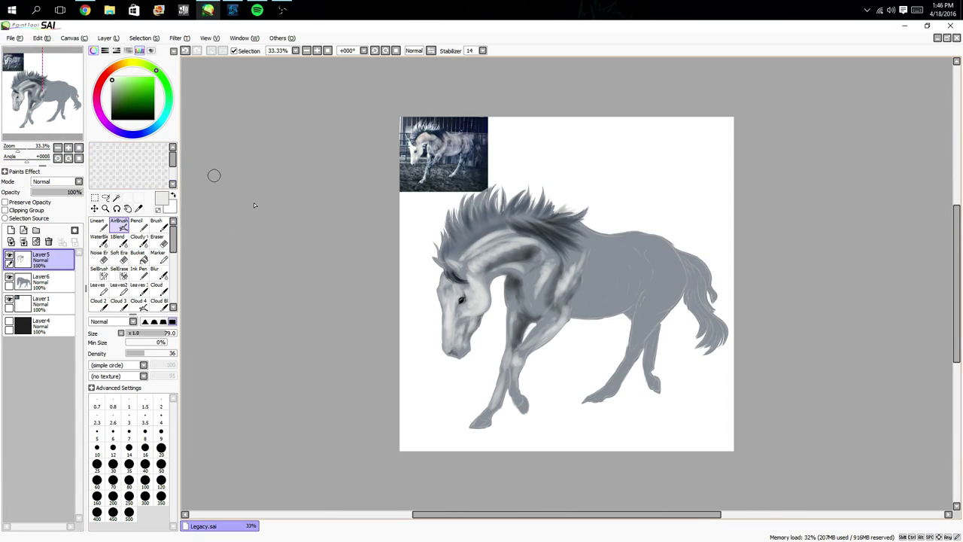
mouse_move(509, 339)
mouse_down()
mouse_move(428, 353)
mouse_move(412, 382)
mouse_up()
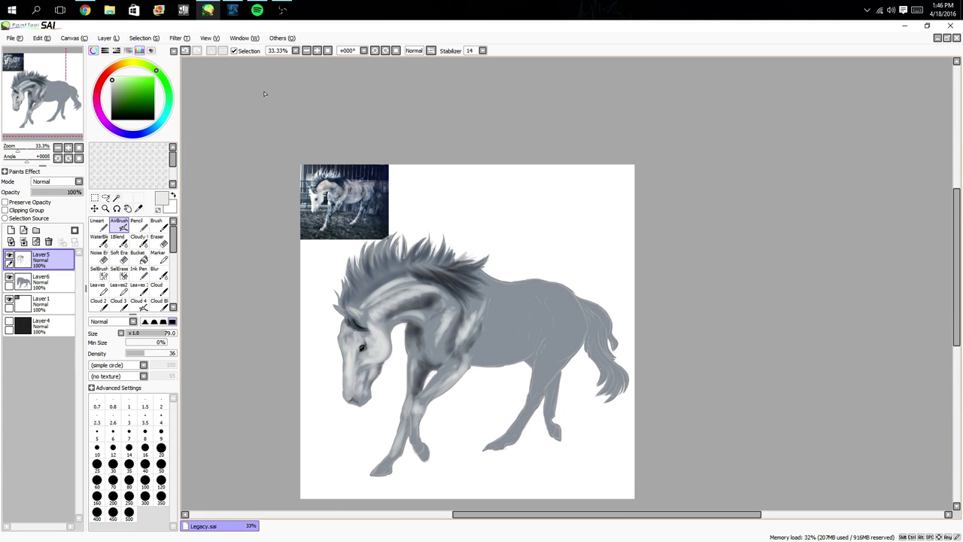
- Switch to Spotify, play the second Inuyasha piano track in the Art Inspiration playlist, and return to PaintTool SAI
click(257, 10)
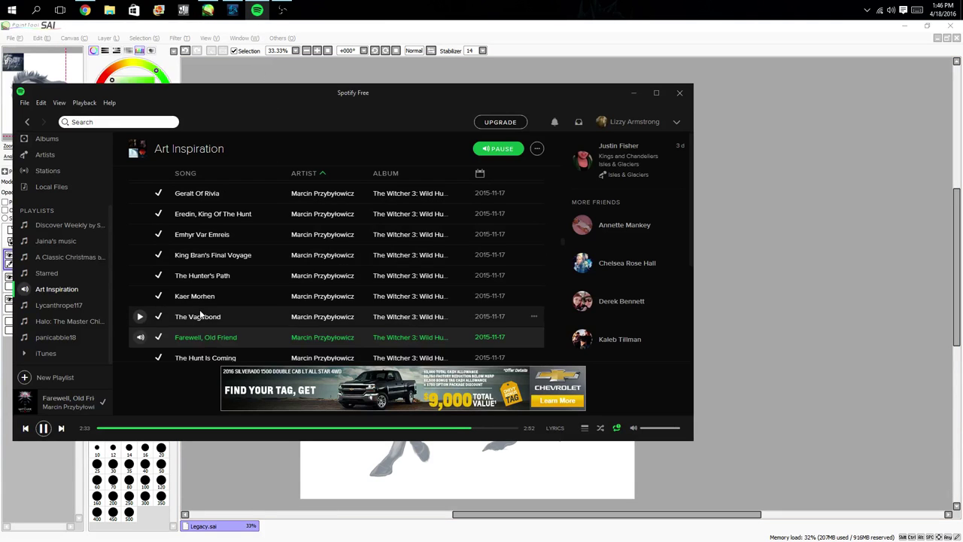
scroll(201, 312, down, 5)
scroll(200, 311, down, 4)
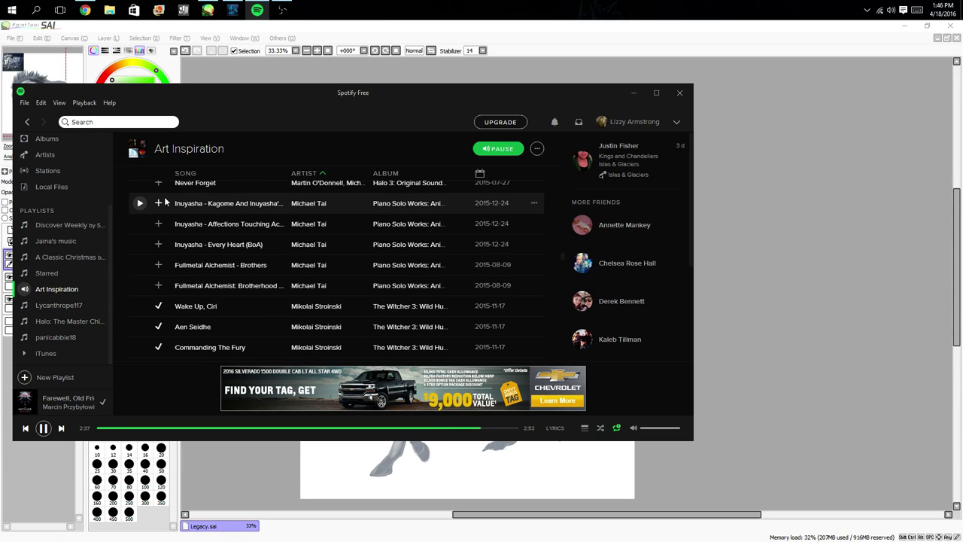
click(142, 229)
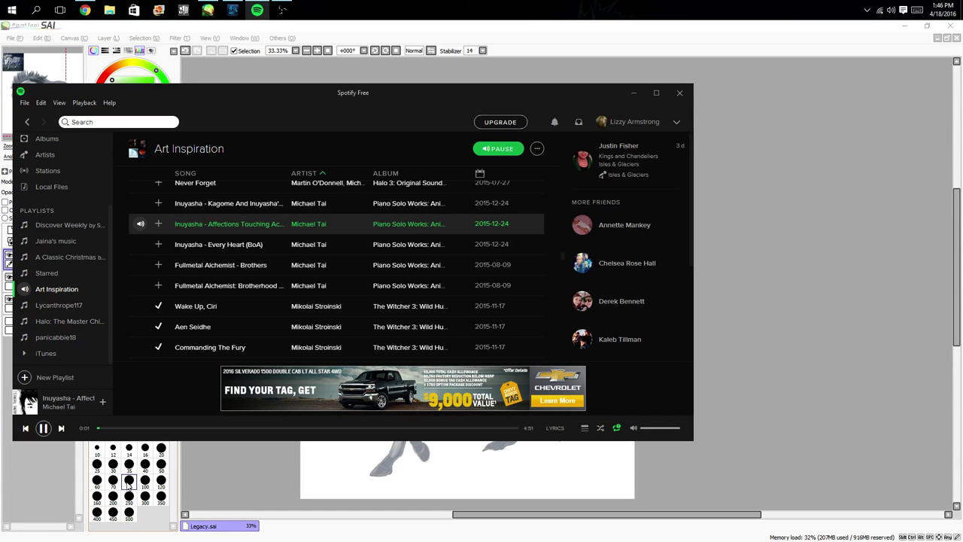
click(36, 469)
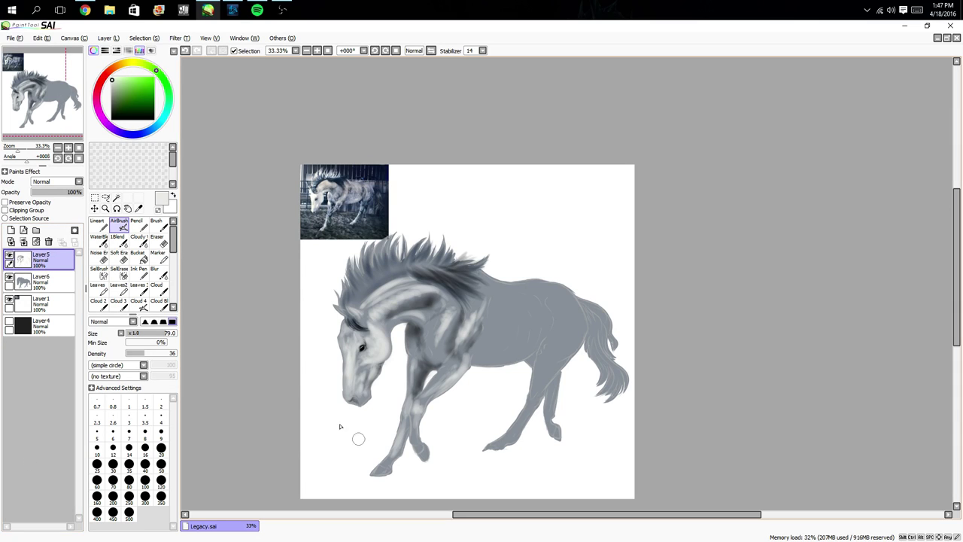
- Smooth the highlights on the neck and face with the 1Blend brush at size 51 and density 75
click(118, 240)
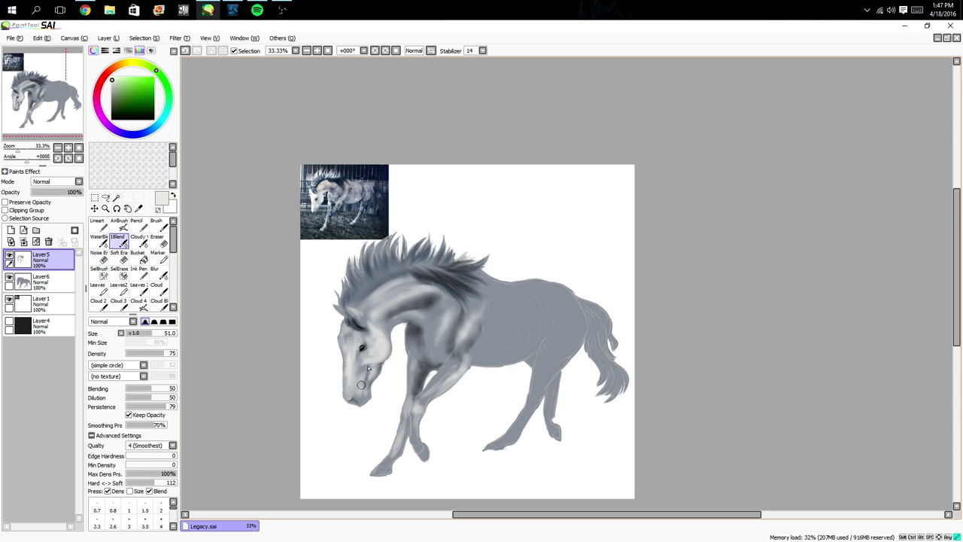
mouse_move(368, 368)
mouse_down()
mouse_move(377, 364)
mouse_move(350, 358)
mouse_up()
drag(348, 360, 345, 376)
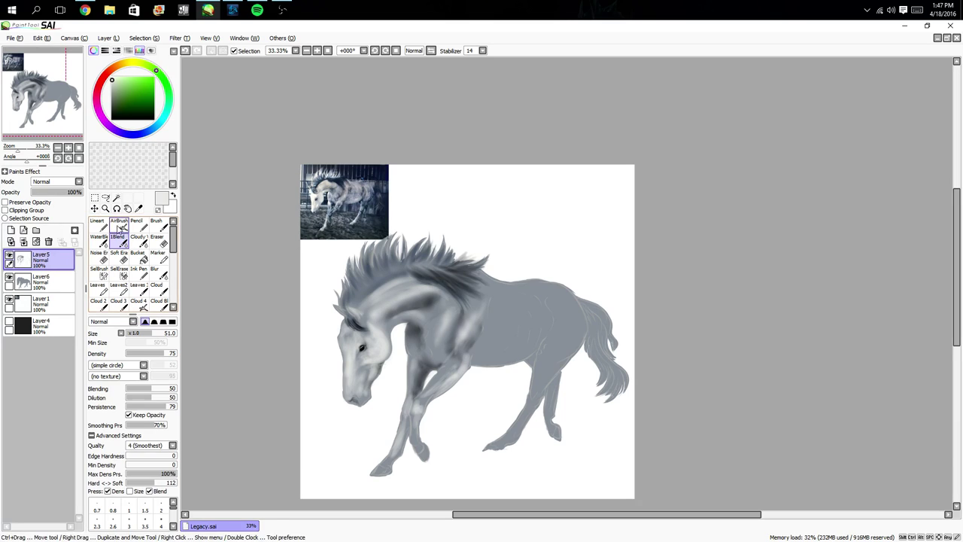
- Add a new layer and write BRB in black below the muzzle with the AirBrush at size 28 and density 77
click(118, 227)
click(11, 230)
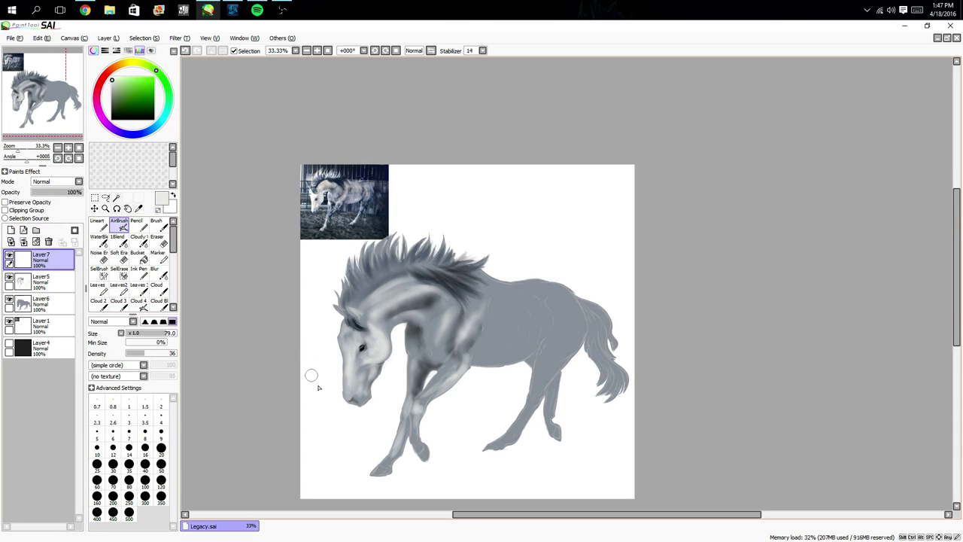
click(112, 118)
click(140, 333)
click(164, 353)
mouse_move(329, 407)
mouse_down()
mouse_move(365, 418)
mouse_move(354, 430)
mouse_move(376, 441)
mouse_up()
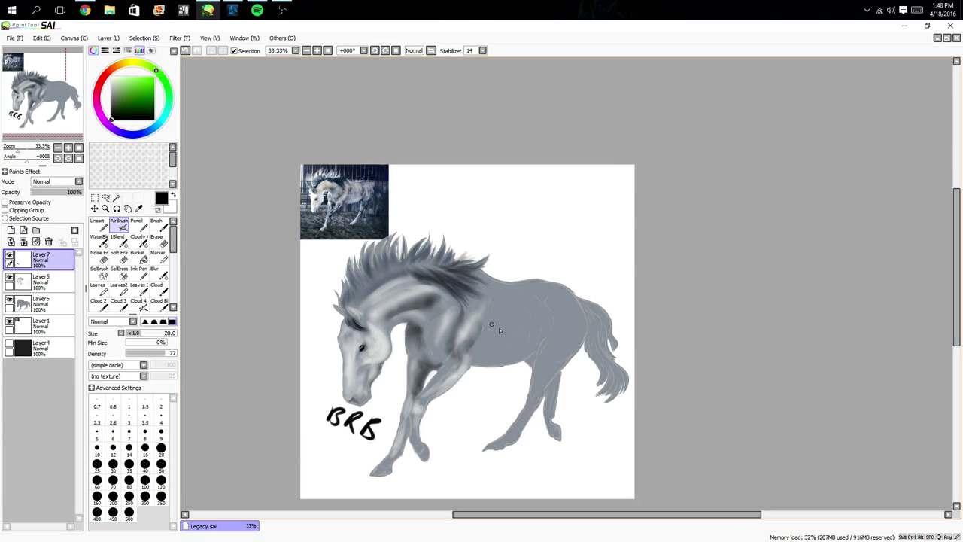
- Reselect Layer5, check the reference horse's mane up close, and set the AirBrush to near-white at size 14 and density 80
scroll(498, 327, up, 1)
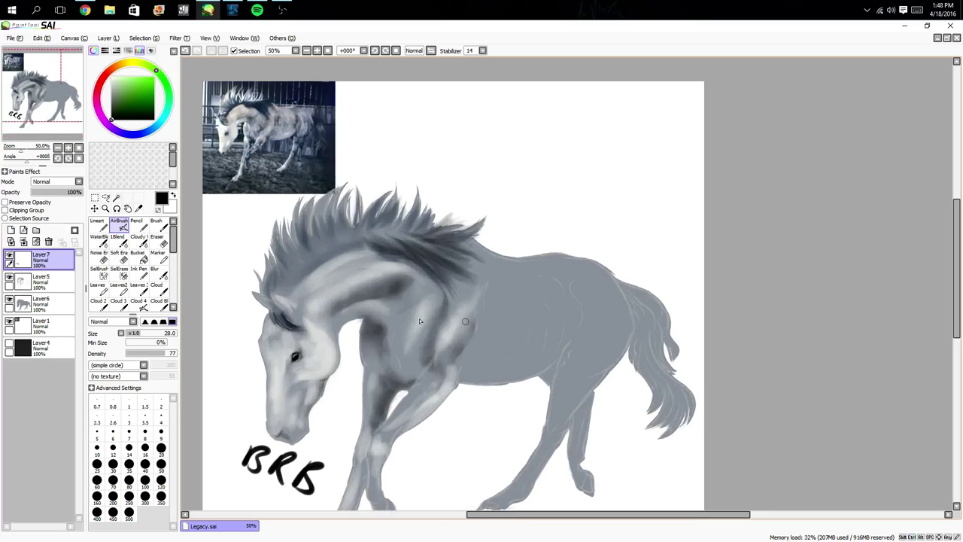
click(53, 282)
drag(269, 342, 304, 252)
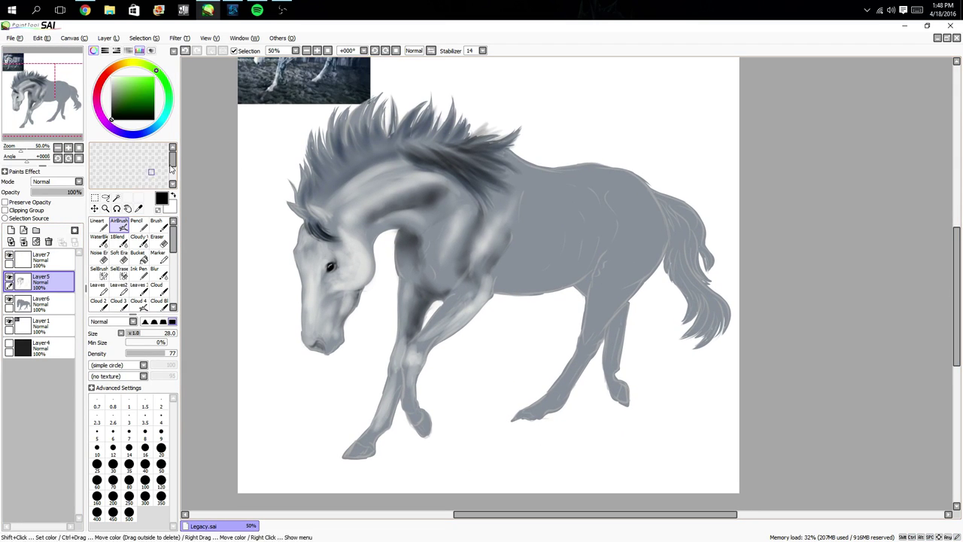
drag(323, 166, 346, 267)
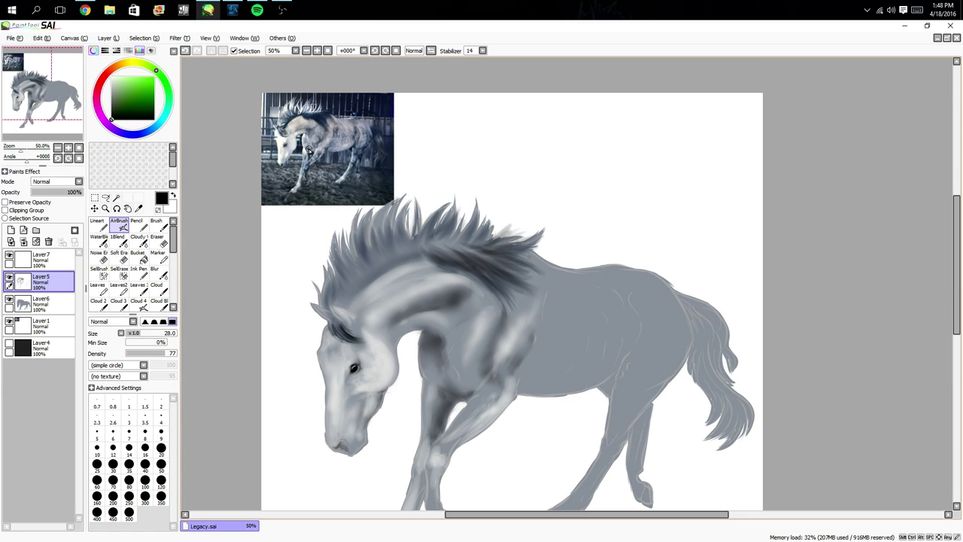
scroll(322, 167, up, 1)
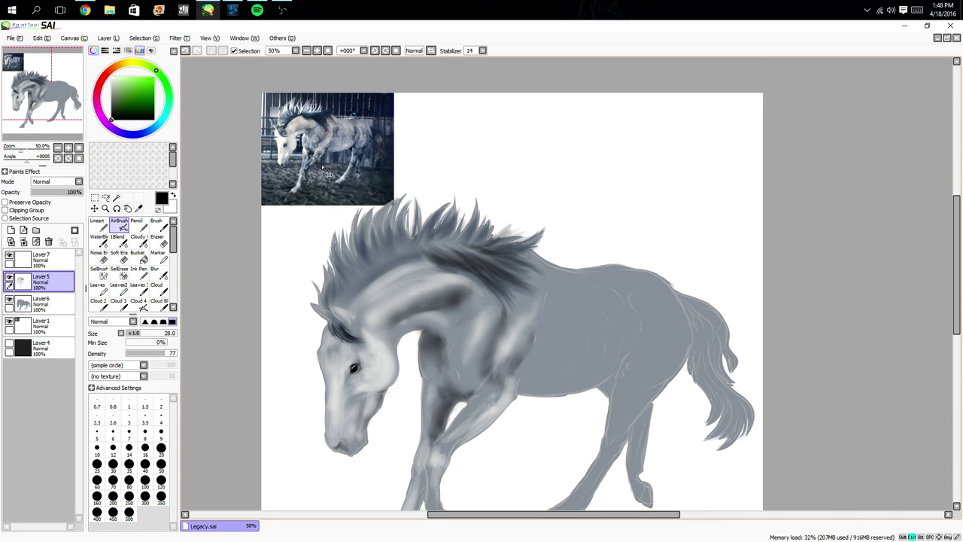
scroll(328, 175, up, 3)
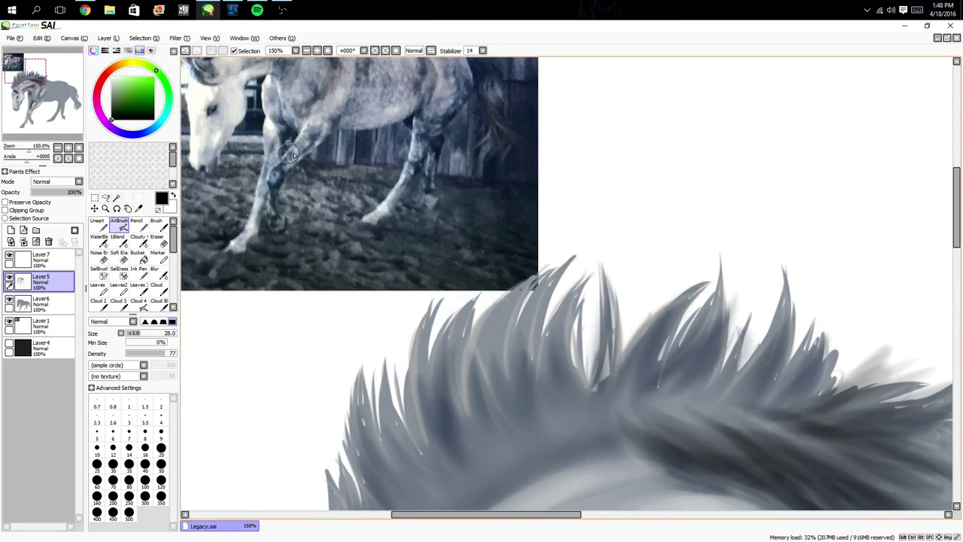
drag(294, 156, 358, 209)
drag(356, 115, 365, 162)
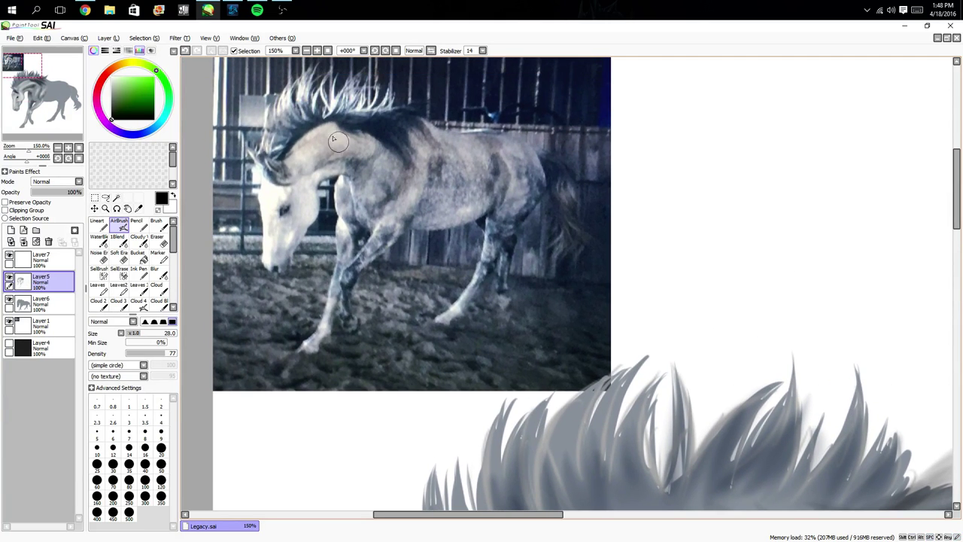
key(x)
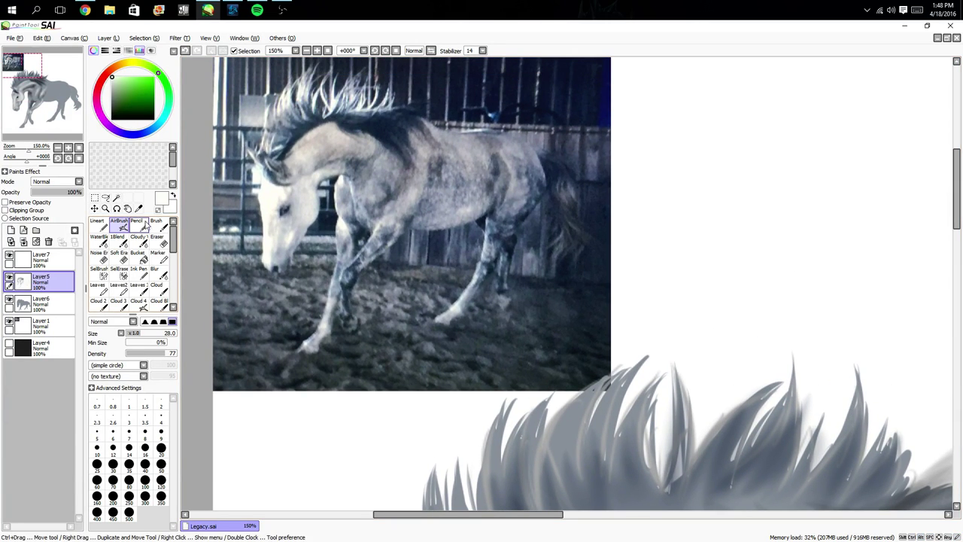
click(129, 446)
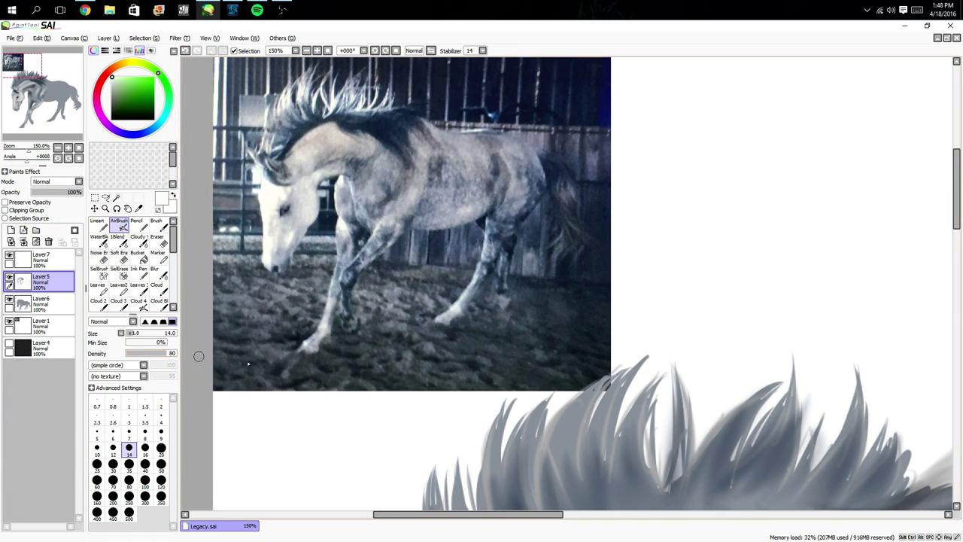
drag(387, 394, 262, 273)
drag(356, 281, 319, 329)
mouse_move(301, 285)
mouse_down()
mouse_move(393, 379)
mouse_move(336, 251)
mouse_move(225, 180)
mouse_move(169, 163)
mouse_up()
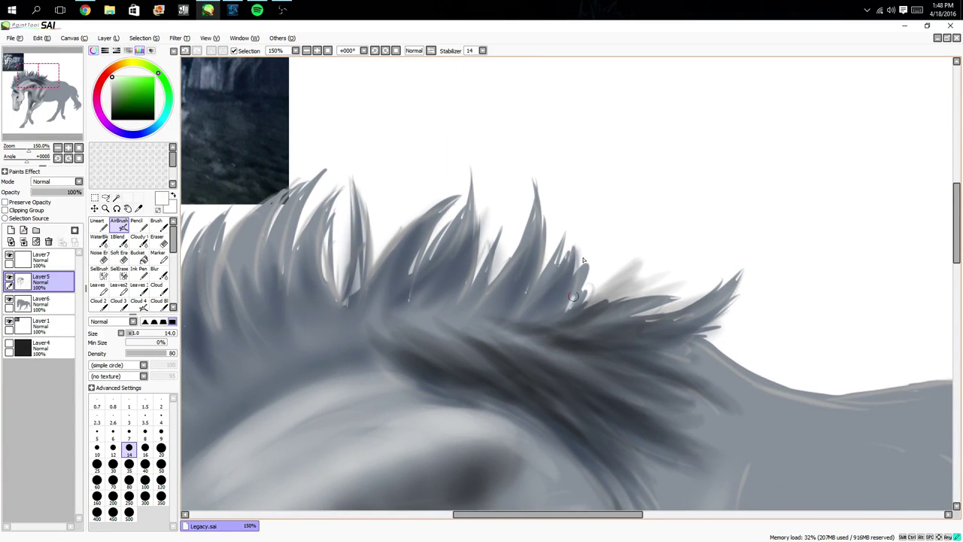
- Paint fine near-white hair strands through the middle and rear tufts of the mane
mouse_move(573, 296)
mouse_down()
mouse_move(579, 247)
mouse_move(565, 296)
mouse_move(579, 231)
mouse_move(556, 276)
mouse_move(566, 239)
mouse_move(518, 306)
mouse_move(543, 216)
mouse_move(538, 250)
mouse_move(534, 179)
mouse_move(507, 284)
mouse_move(540, 226)
mouse_move(517, 238)
mouse_move(470, 300)
mouse_move(497, 264)
mouse_move(505, 269)
mouse_move(476, 298)
mouse_move(503, 224)
mouse_move(468, 281)
mouse_move(468, 173)
mouse_move(467, 213)
mouse_move(419, 289)
mouse_move(453, 219)
mouse_move(415, 300)
mouse_move(417, 276)
mouse_move(443, 233)
mouse_move(404, 300)
mouse_move(419, 246)
mouse_move(464, 193)
mouse_move(391, 249)
mouse_move(384, 260)
mouse_move(433, 221)
mouse_move(369, 298)
mouse_move(429, 213)
mouse_move(379, 287)
mouse_move(373, 277)
mouse_move(353, 298)
mouse_move(392, 250)
mouse_move(357, 311)
mouse_move(362, 206)
mouse_move(354, 172)
mouse_move(359, 286)
mouse_move(348, 169)
mouse_move(337, 307)
mouse_move(327, 287)
mouse_move(344, 187)
mouse_move(320, 285)
mouse_move(333, 191)
mouse_move(293, 301)
mouse_move(312, 225)
mouse_move(322, 207)
mouse_move(298, 321)
mouse_move(297, 283)
mouse_up()
drag(309, 217, 294, 313)
drag(298, 263, 301, 274)
key(space)
mouse_move(256, 241)
mouse_down()
mouse_move(377, 265)
mouse_move(404, 298)
mouse_move(435, 200)
mouse_move(395, 286)
mouse_move(385, 265)
mouse_move(355, 271)
mouse_move(350, 305)
mouse_move(369, 255)
mouse_up()
drag(345, 324, 346, 231)
mouse_move(338, 300)
mouse_down()
mouse_move(333, 253)
mouse_move(316, 355)
mouse_move(350, 397)
mouse_up()
drag(325, 361, 361, 393)
drag(345, 319, 385, 365)
drag(376, 271, 387, 361)
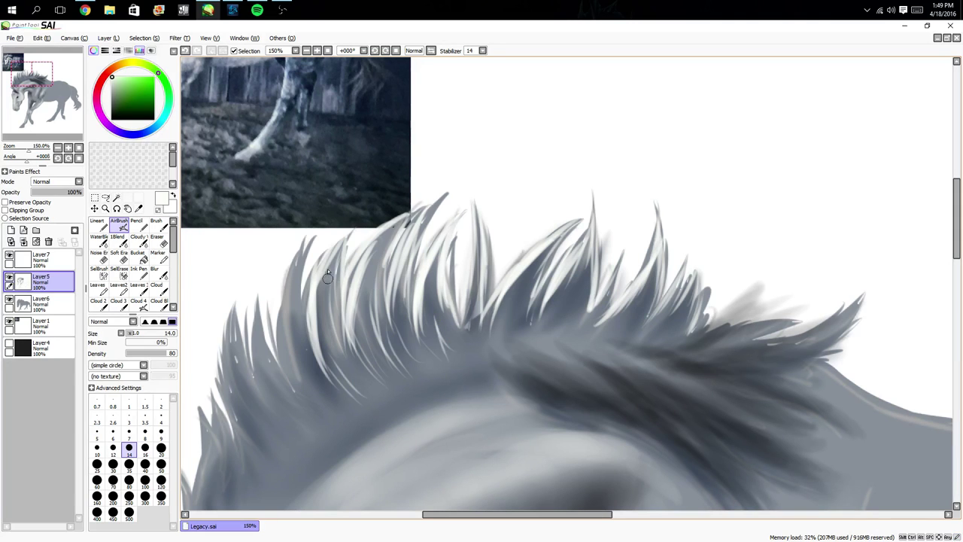
- Continue the near-white strands along the front of the mane toward the ears, and save Legacy.sai
mouse_move(322, 256)
mouse_down()
mouse_move(304, 274)
mouse_move(294, 322)
mouse_up()
mouse_move(307, 239)
mouse_down()
mouse_move(283, 283)
mouse_move(296, 253)
mouse_move(288, 339)
mouse_move(298, 403)
mouse_up()
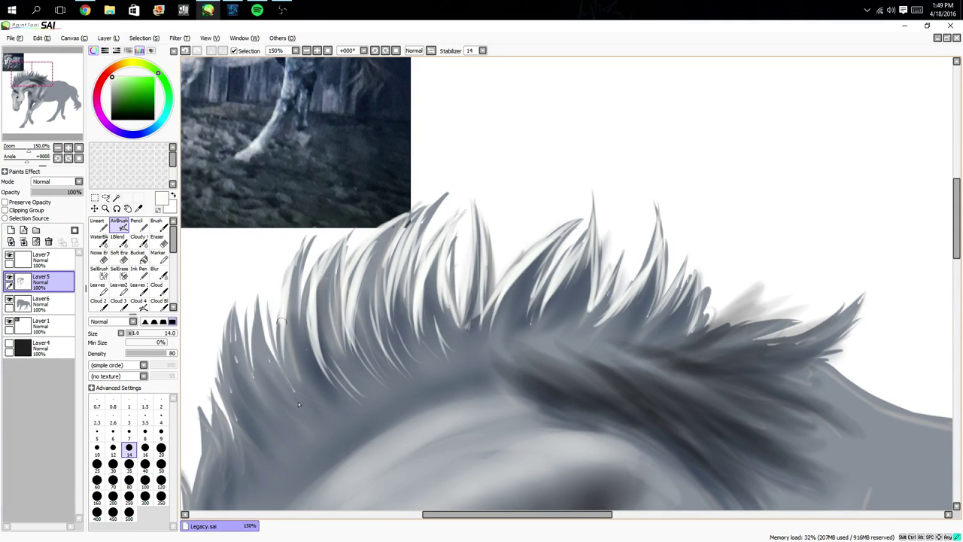
mouse_move(281, 321)
mouse_down()
mouse_move(296, 430)
mouse_move(262, 347)
mouse_move(271, 323)
mouse_move(288, 386)
mouse_up()
mouse_move(248, 317)
mouse_down()
mouse_move(259, 381)
mouse_move(404, 398)
mouse_move(452, 511)
mouse_move(395, 369)
mouse_move(288, 212)
mouse_up()
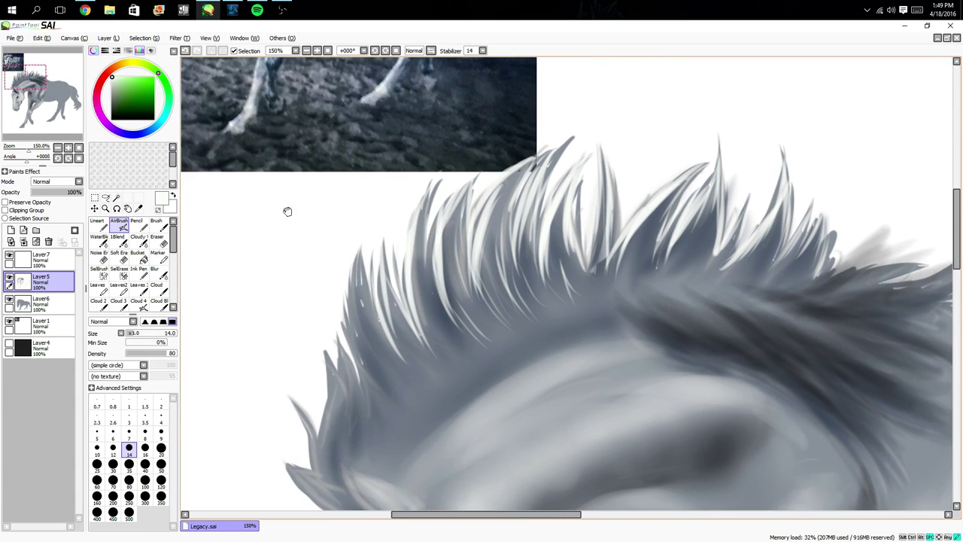
drag(397, 352, 449, 389)
drag(353, 280, 387, 352)
mouse_move(351, 312)
mouse_down()
mouse_move(381, 374)
mouse_move(418, 410)
mouse_up()
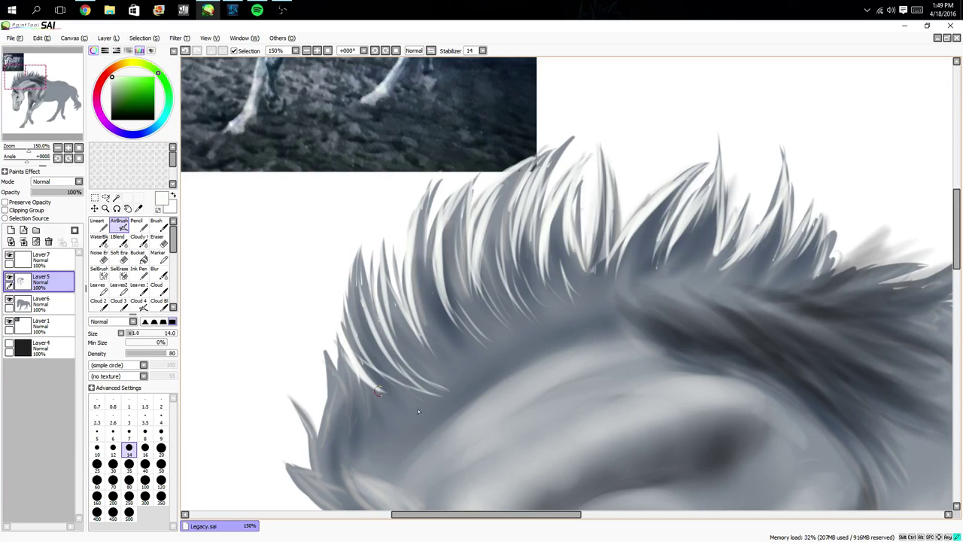
drag(345, 373, 401, 422)
mouse_move(340, 354)
mouse_down()
mouse_move(345, 403)
mouse_move(327, 373)
mouse_move(326, 418)
mouse_up()
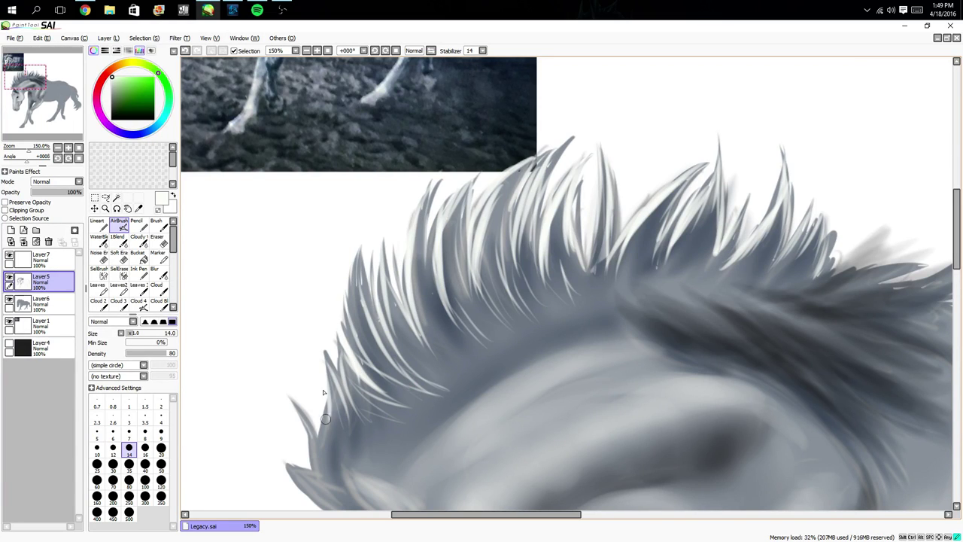
click(79, 146)
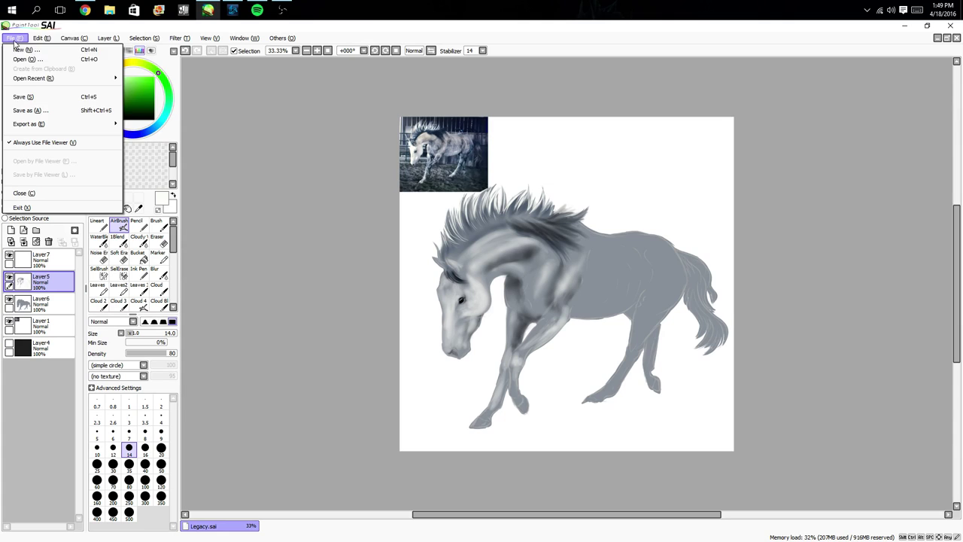
click(42, 99)
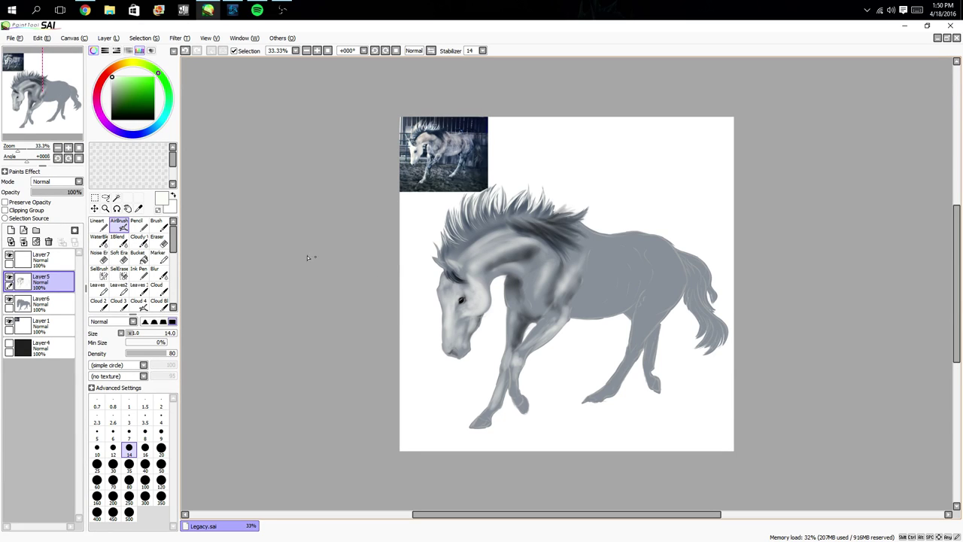
- Sample dark blue-grey from the reference horse's neck and set the AirBrush to size 38, density 51 and a softer edge
alt+click(434, 143)
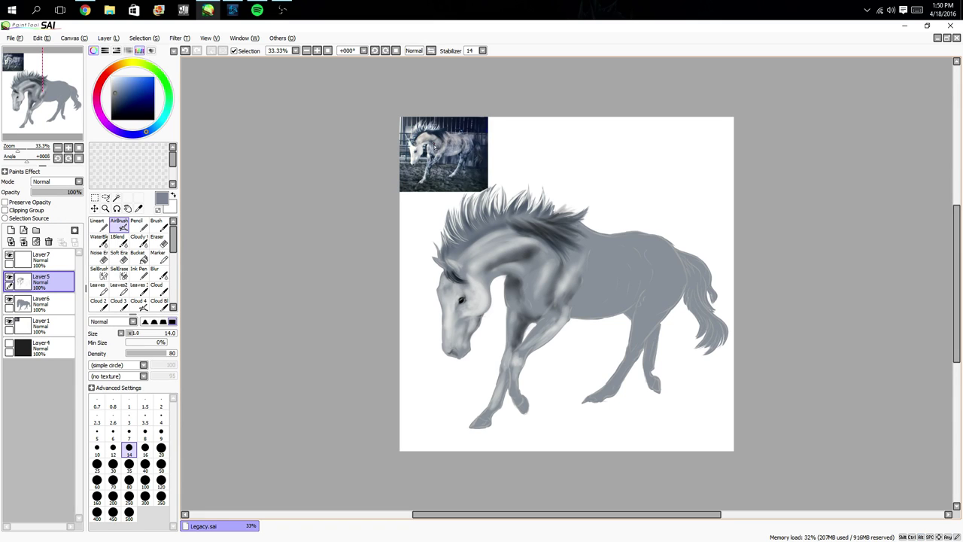
click(155, 355)
drag(154, 354, 151, 354)
click(138, 333)
click(145, 321)
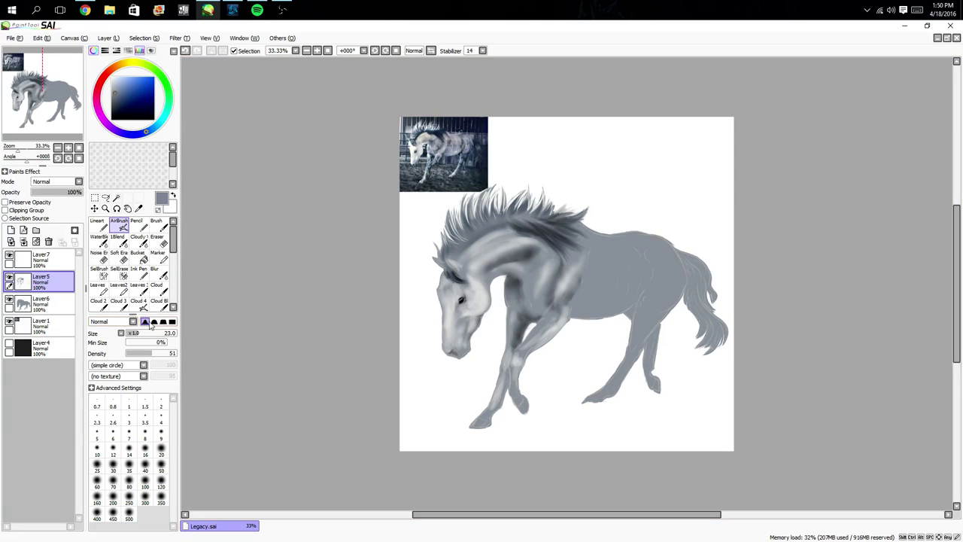
click(154, 321)
click(147, 333)
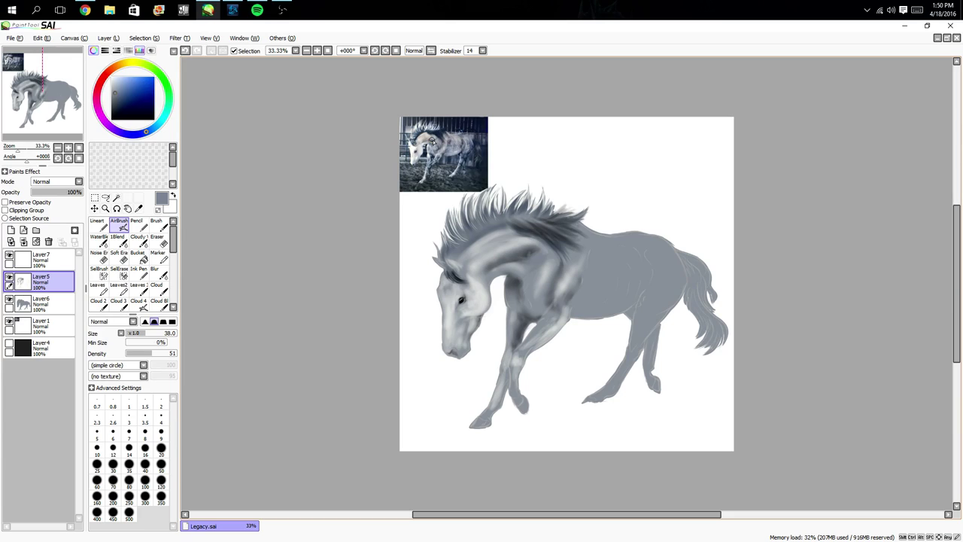
key(alt)
alt+click(434, 137)
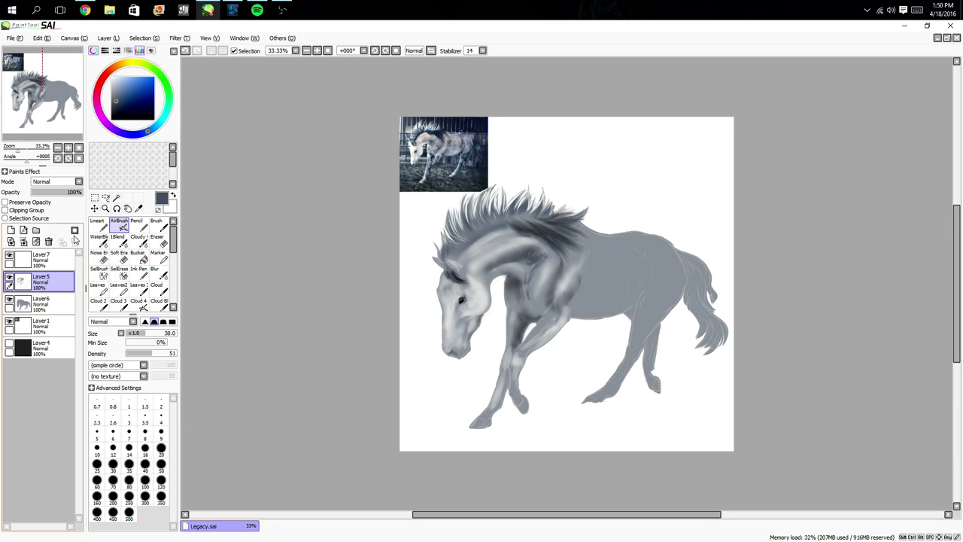
- Rotate the canvas to -33 degrees, blend the neck and chest shading with 1Blend at size 51, and reset the rotation
click(58, 158)
click(58, 158)
click(58, 158)
click(118, 239)
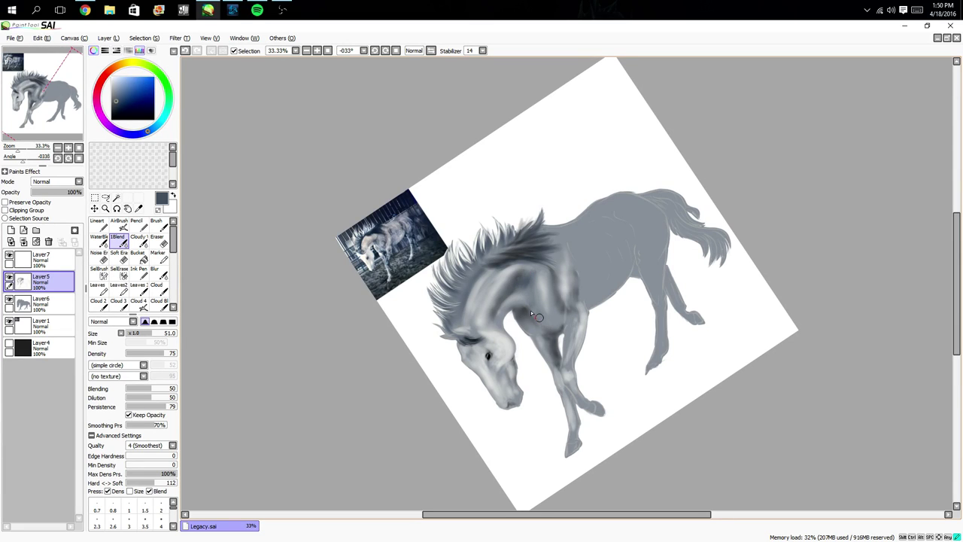
click(79, 157)
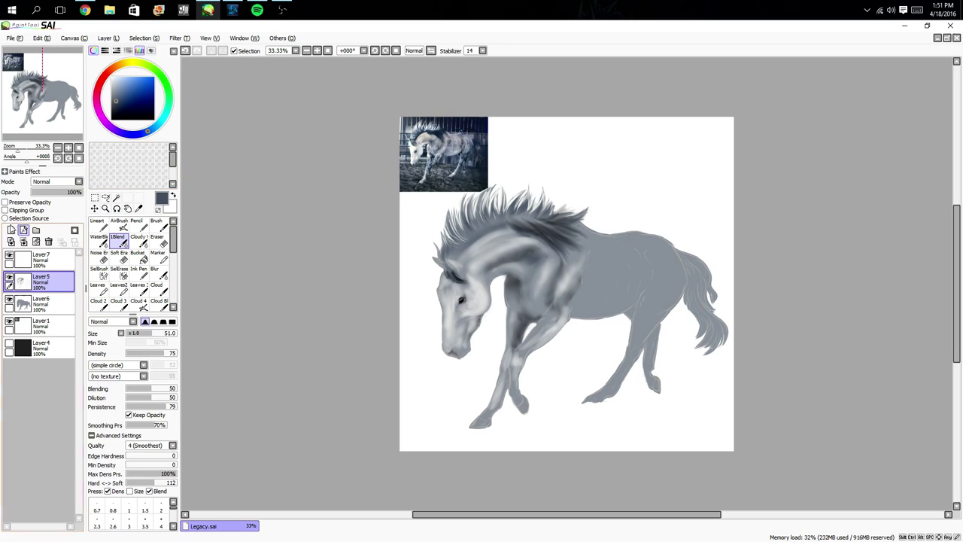
- Rotate the canvas to +56 degrees, sample light grey from the horse's cheek, and set the 1Blend brush to size 20
click(69, 158)
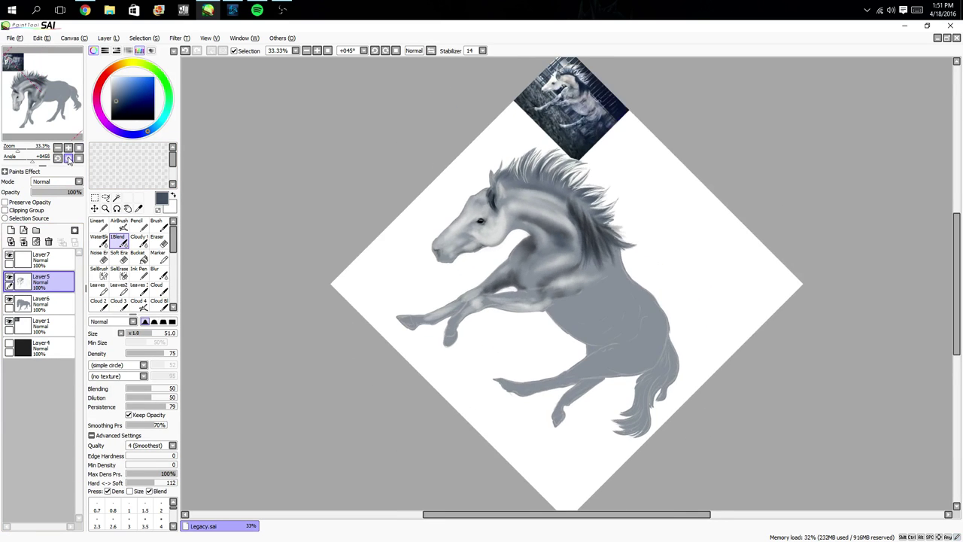
click(68, 159)
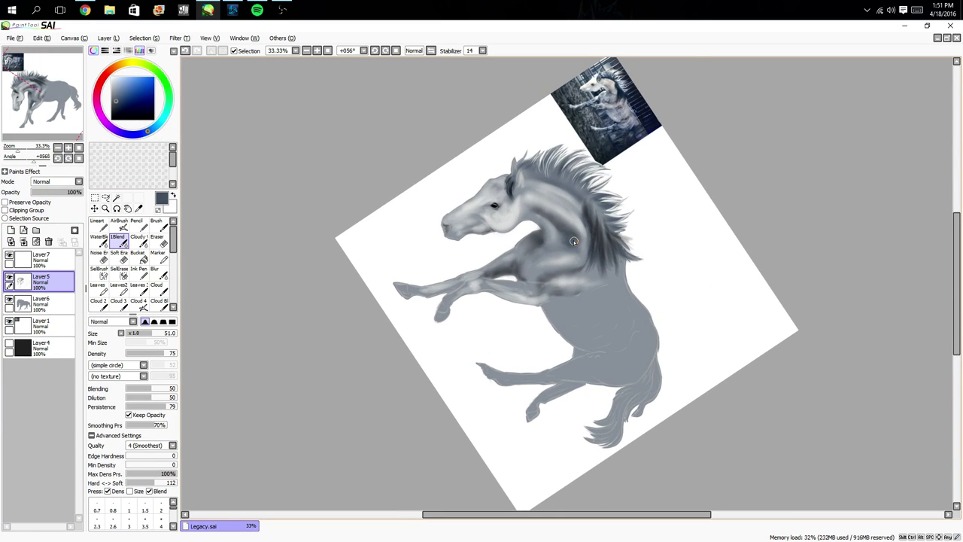
scroll(574, 240, up, 3)
scroll(542, 191, up, 2)
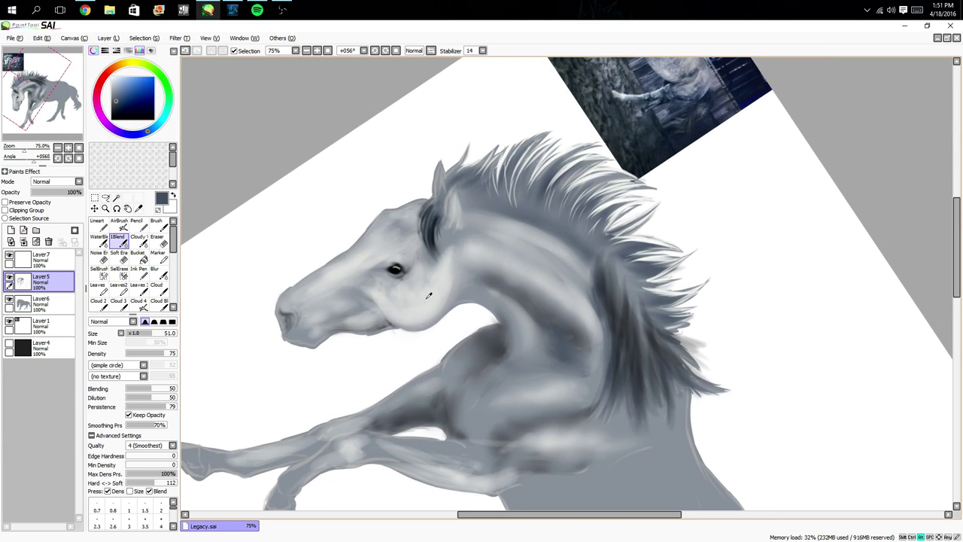
alt+click(426, 297)
drag(141, 333, 137, 335)
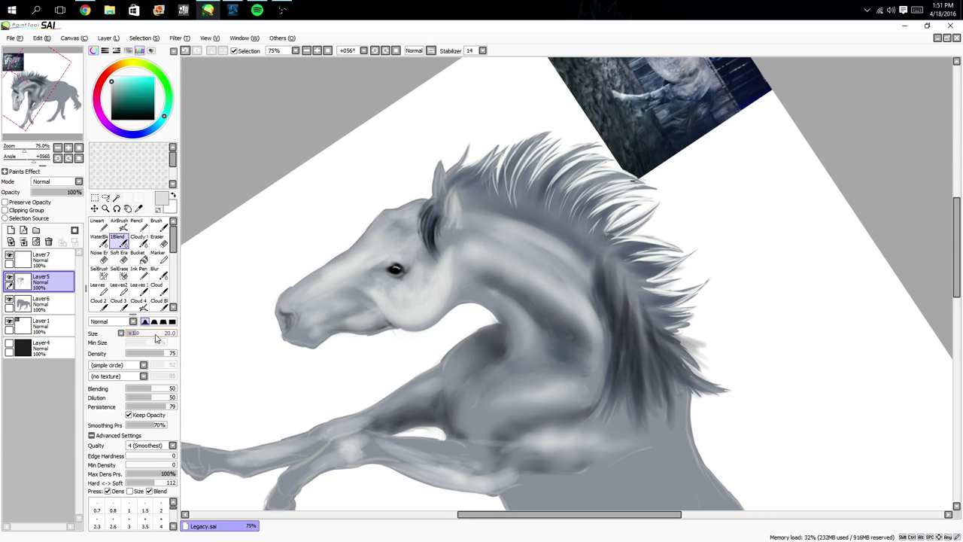
- Set the 1Blend brush density to 58 and airbrush a light highlight along the upper edge of the horse's neck
click(156, 352)
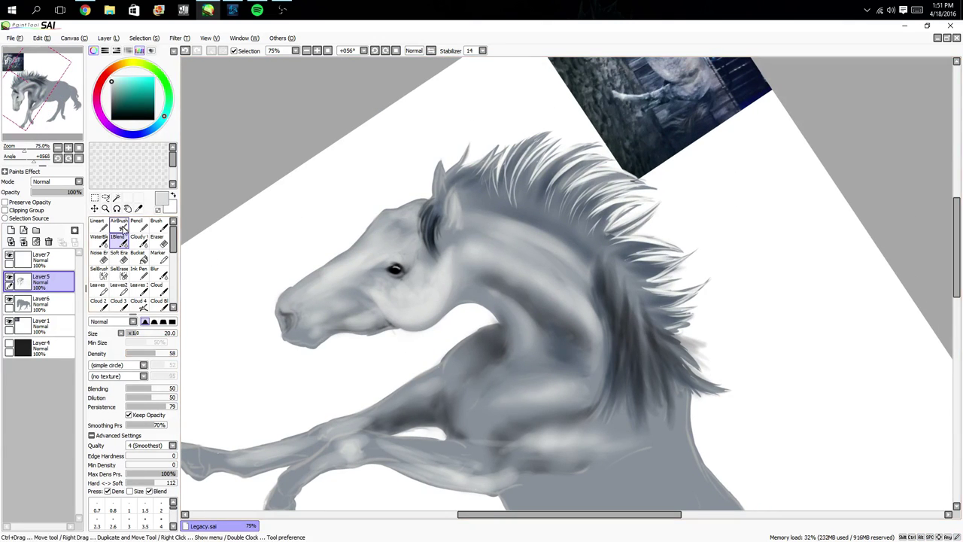
click(119, 224)
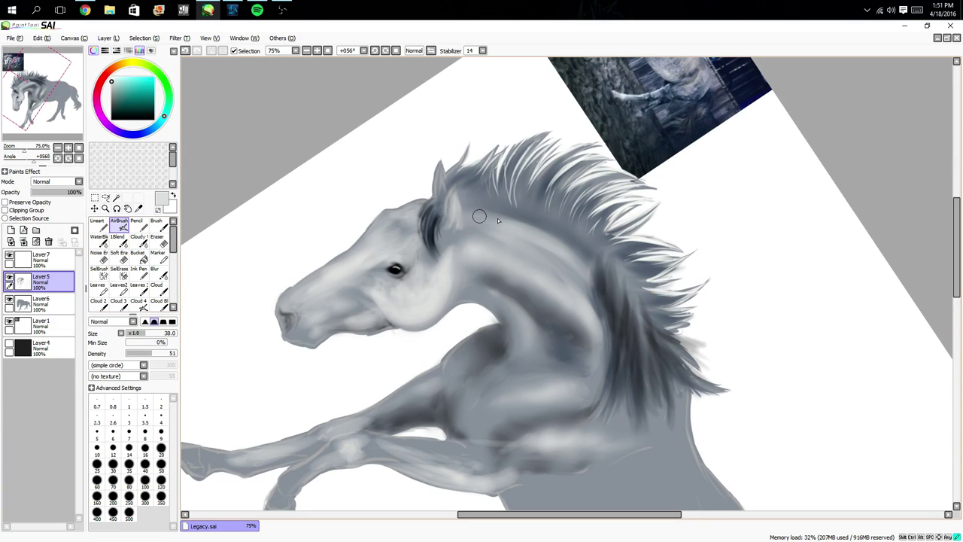
mouse_move(480, 217)
mouse_down()
mouse_move(537, 232)
mouse_move(515, 229)
mouse_move(589, 271)
mouse_move(543, 236)
mouse_move(582, 260)
mouse_move(529, 230)
mouse_move(456, 214)
mouse_move(559, 249)
mouse_move(513, 226)
mouse_move(537, 245)
mouse_move(477, 246)
mouse_move(505, 252)
mouse_move(595, 329)
mouse_move(506, 267)
mouse_up()
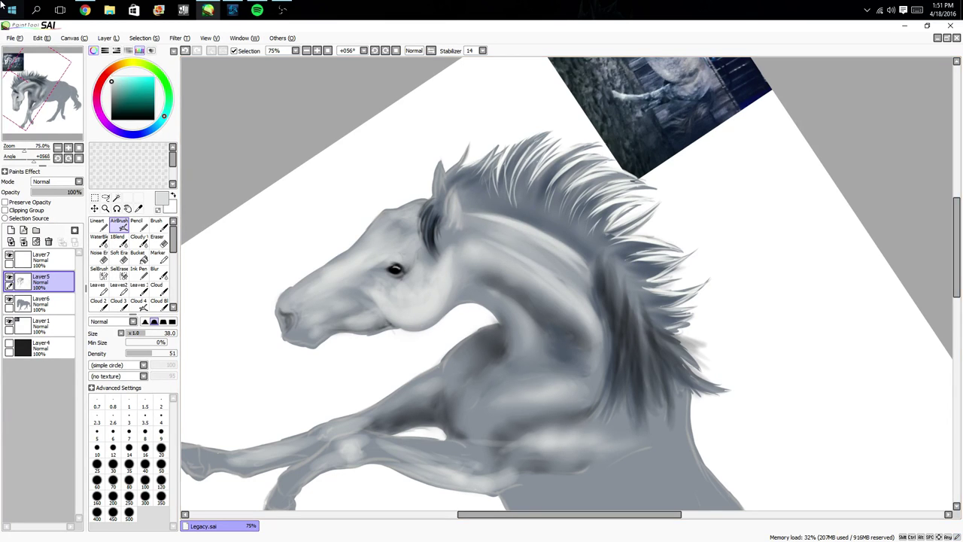
- Switch to Spotify, pause the current song, start "Wake Up, Ciri" from the Art Inspiration playlist, and return to PaintTool SAI
click(257, 10)
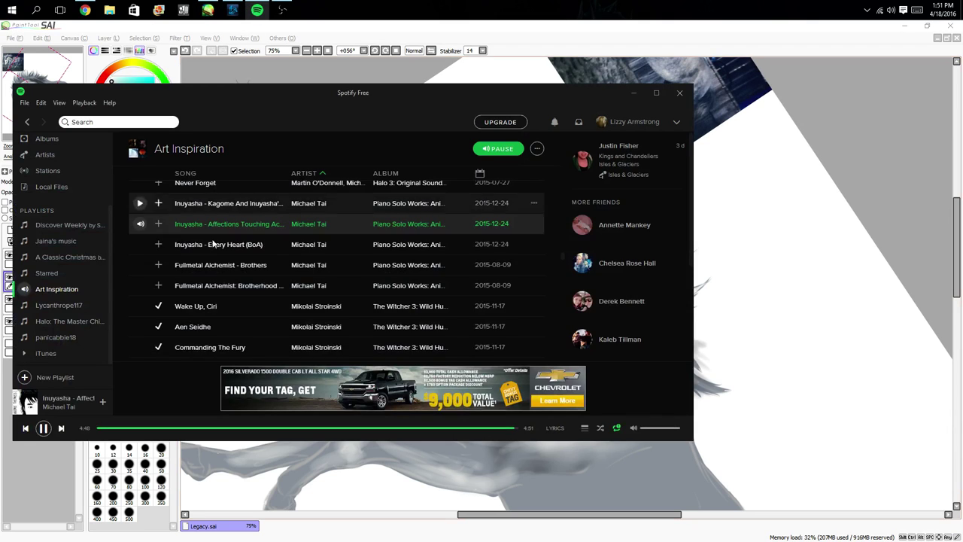
click(43, 428)
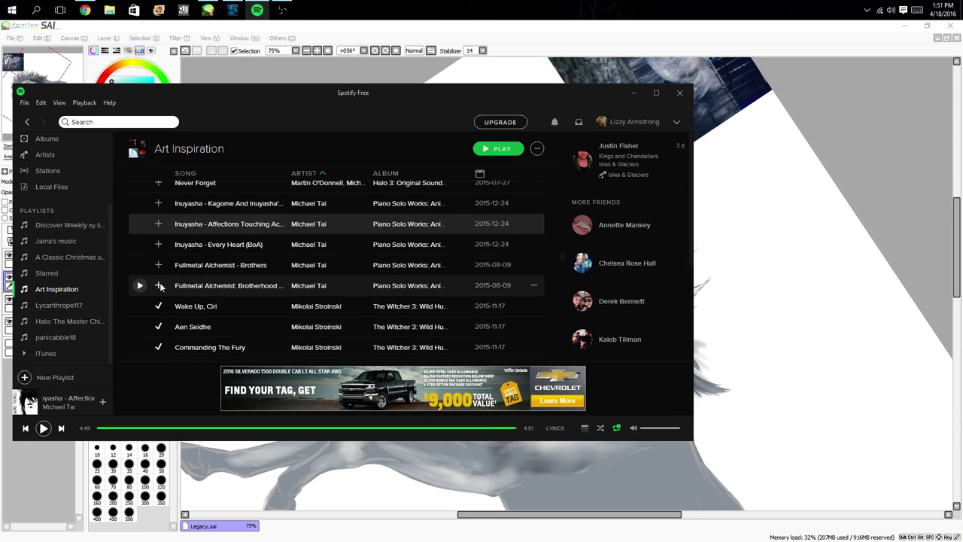
double_click(148, 306)
click(29, 506)
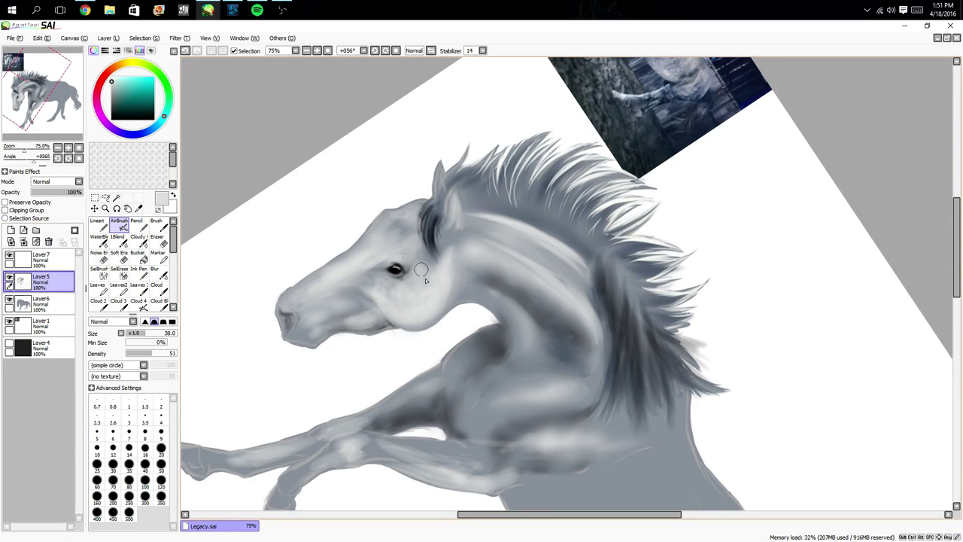
- Airbrush light grey highlights on the horse's cheek, below the eye and around the nostril
mouse_move(450, 262)
mouse_down()
mouse_move(432, 311)
mouse_move(421, 309)
mouse_up()
mouse_move(380, 274)
mouse_down()
mouse_move(383, 310)
mouse_move(387, 302)
mouse_up()
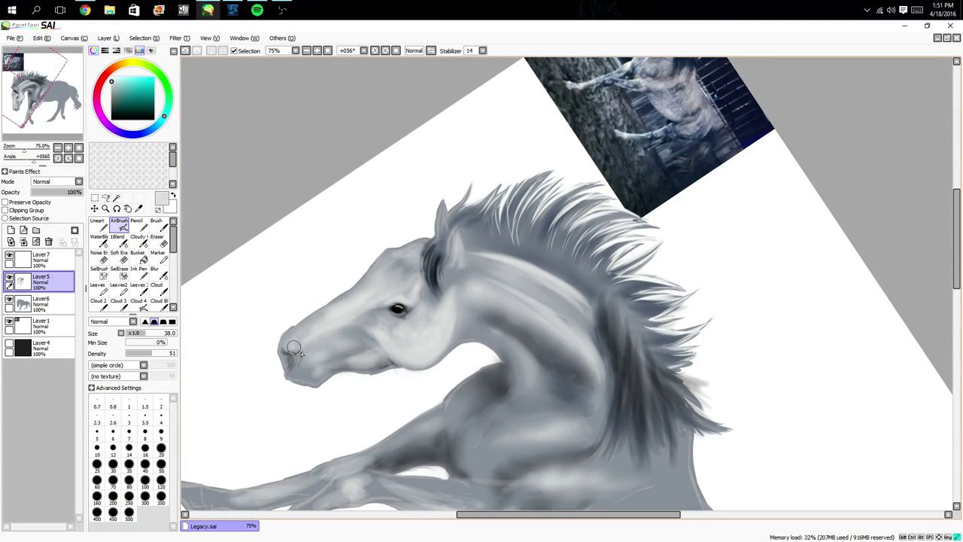
mouse_move(291, 348)
mouse_down()
mouse_move(290, 333)
mouse_move(283, 359)
mouse_move(300, 377)
mouse_move(280, 348)
mouse_up()
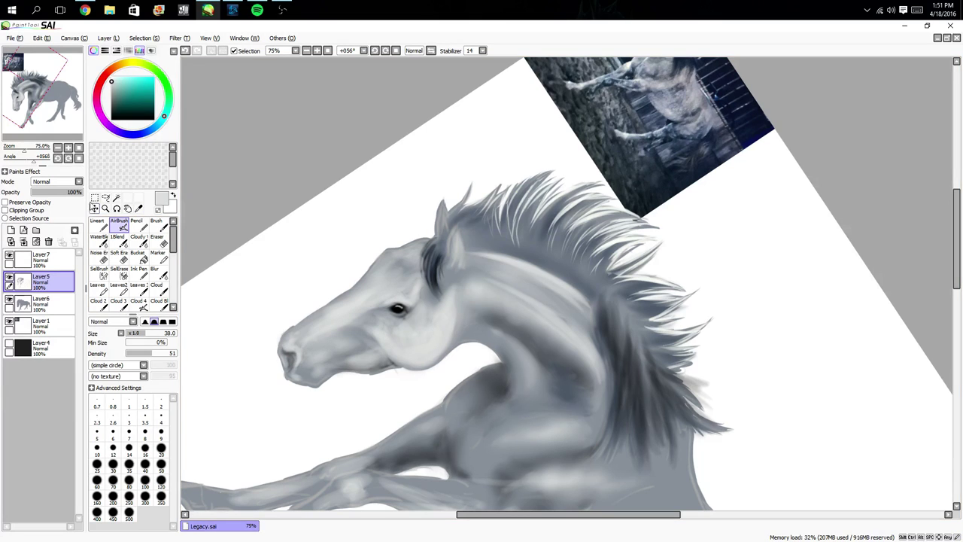
- Airbrush light grey highlights down both front legs with the brush size at 51
click(77, 148)
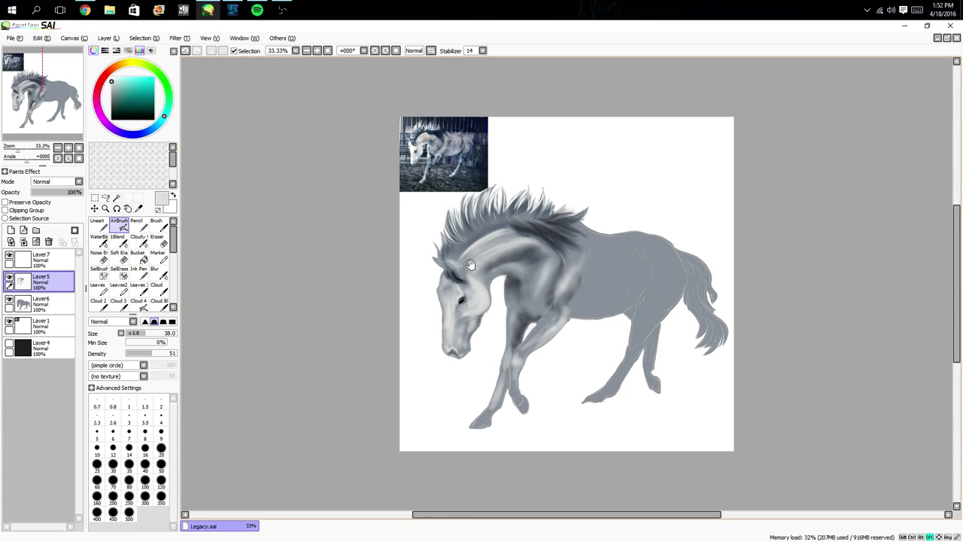
mouse_move(449, 233)
mouse_down()
mouse_move(526, 273)
mouse_move(525, 309)
mouse_move(487, 295)
mouse_move(489, 279)
mouse_up()
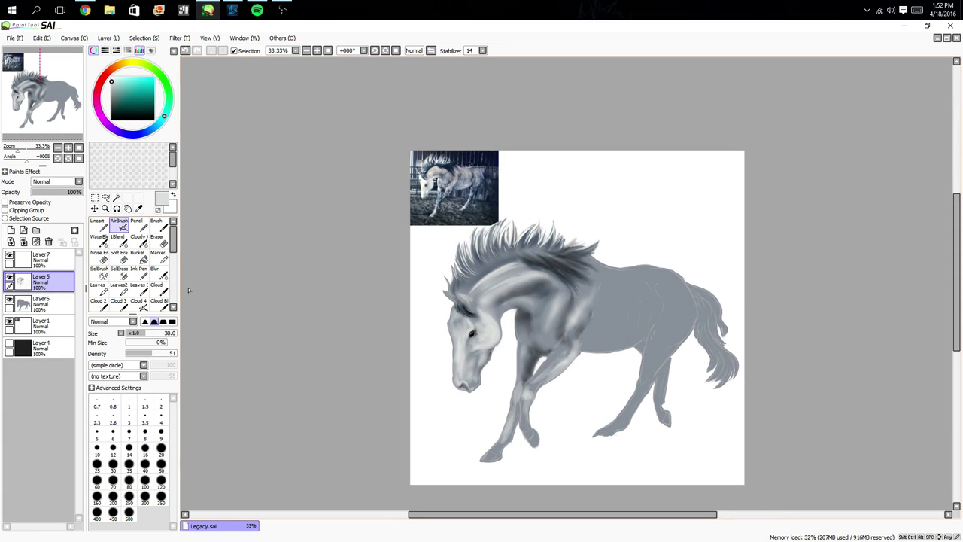
click(152, 333)
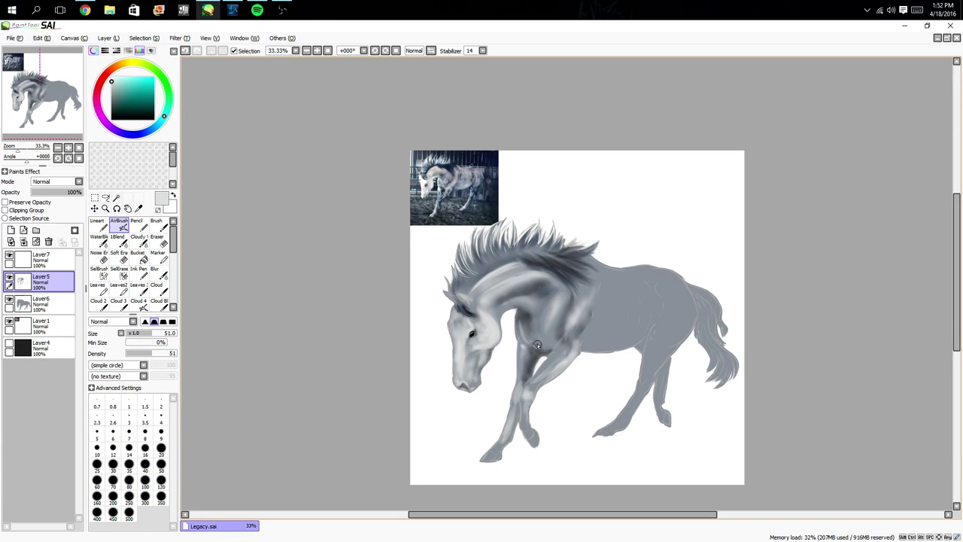
mouse_move(550, 351)
mouse_down()
mouse_move(520, 354)
mouse_move(521, 371)
mouse_up()
drag(520, 349, 521, 374)
drag(511, 408, 498, 451)
drag(523, 398, 519, 447)
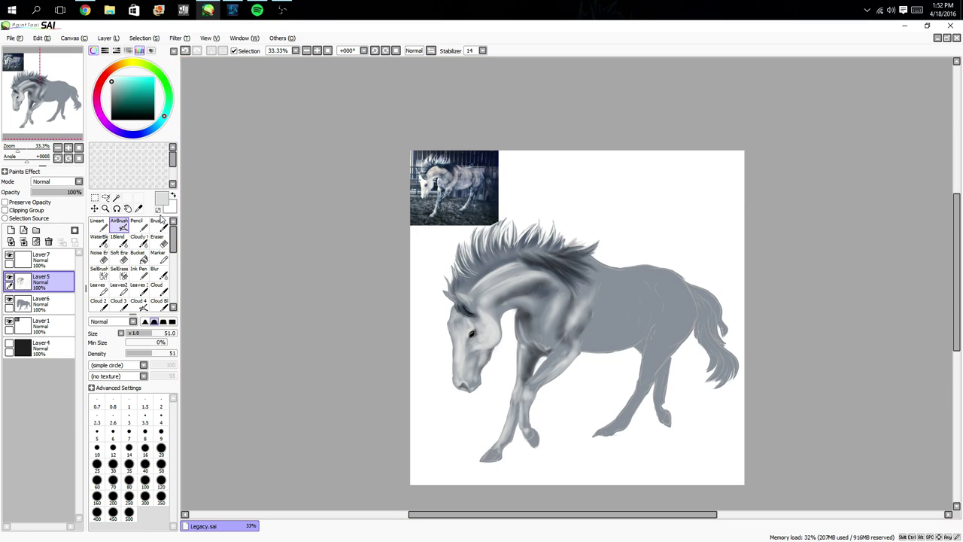
- Airbrush a light highlight down the horse's shoulder and smooth it with the 1Blend brush at size 48
drag(591, 305, 582, 345)
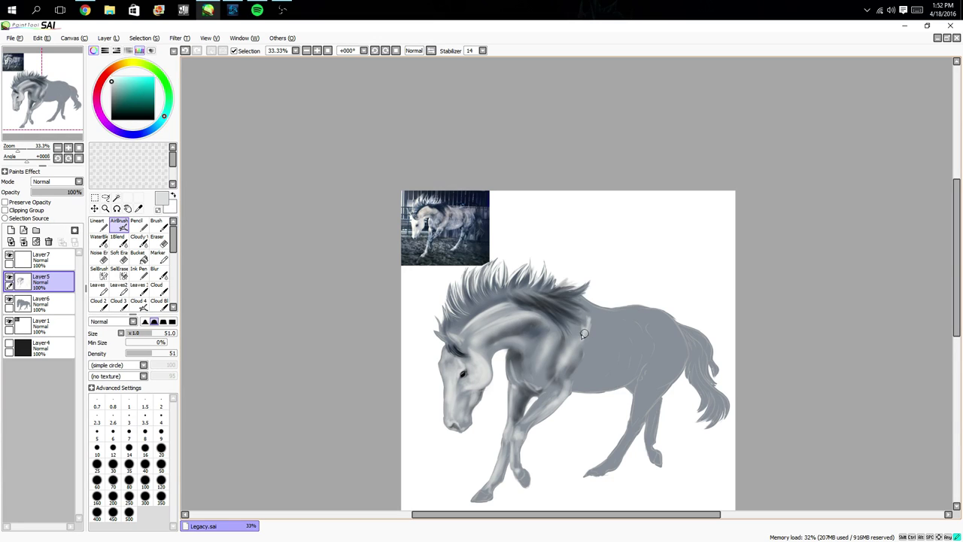
drag(583, 333, 560, 367)
click(118, 240)
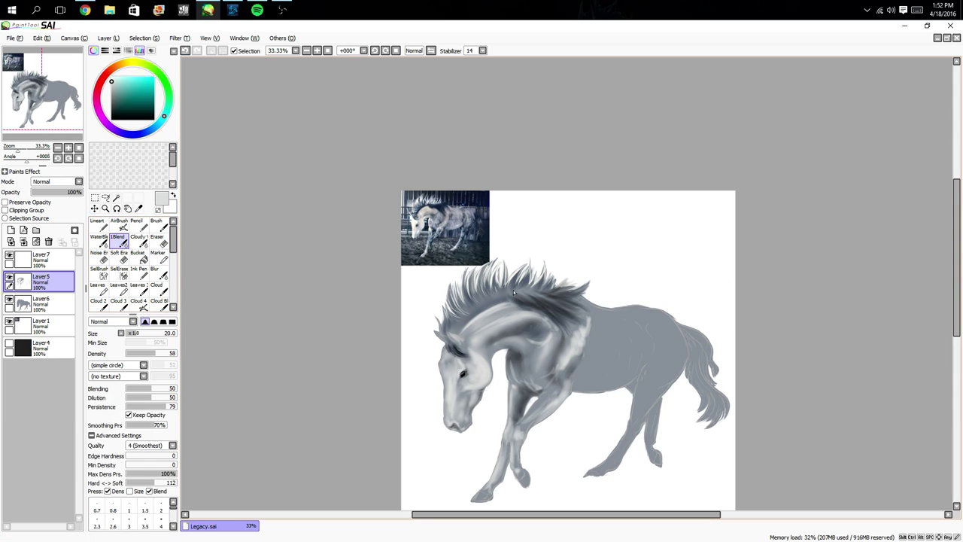
drag(125, 339, 213, 338)
mouse_move(530, 337)
mouse_down()
mouse_move(534, 345)
mouse_move(548, 336)
mouse_move(535, 312)
mouse_up()
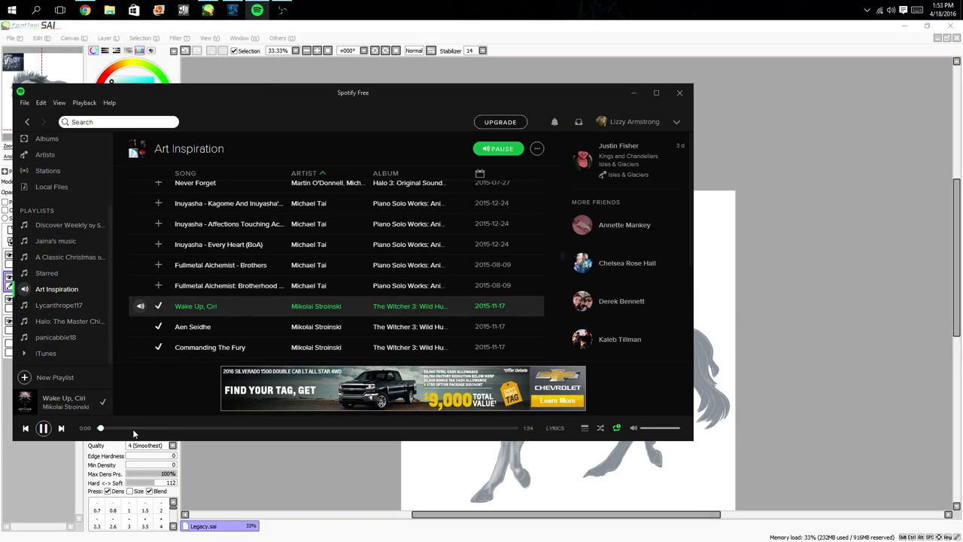
- Switch to Spotify, pause the current song, play "Wyatt Earth" from the Art Inspiration playlist, and return to PaintTool SAI
click(43, 427)
scroll(185, 309, down, 3)
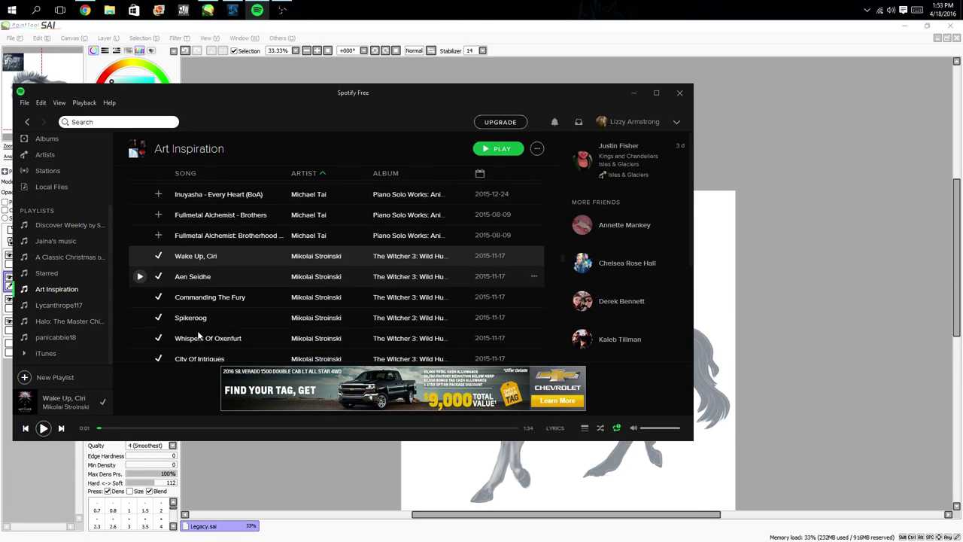
scroll(216, 346, down, 2)
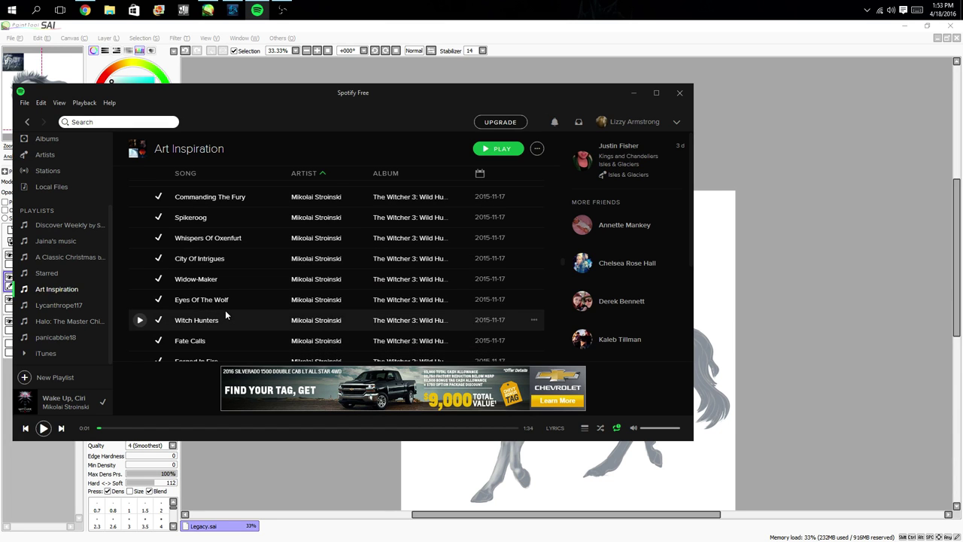
scroll(225, 312, down, 10)
scroll(225, 310, down, 15)
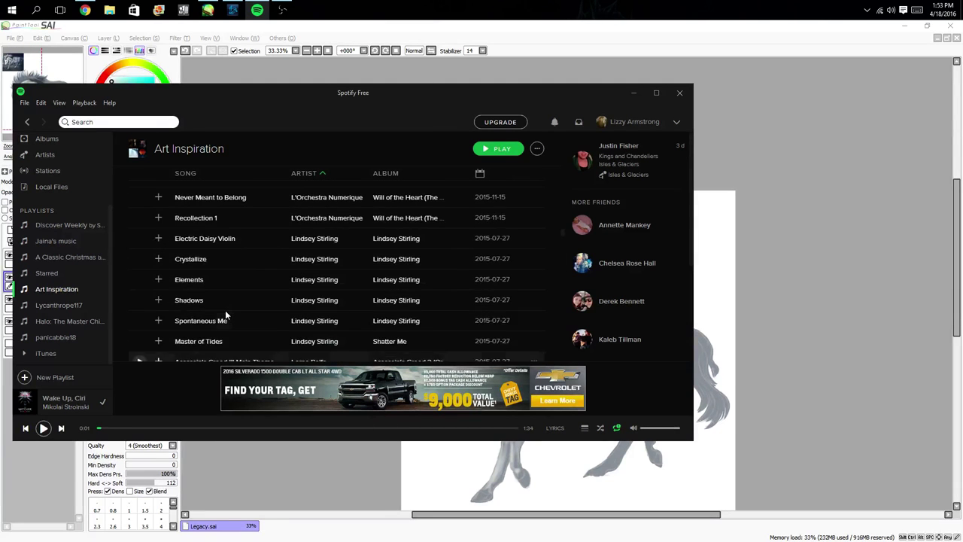
scroll(225, 310, down, 15)
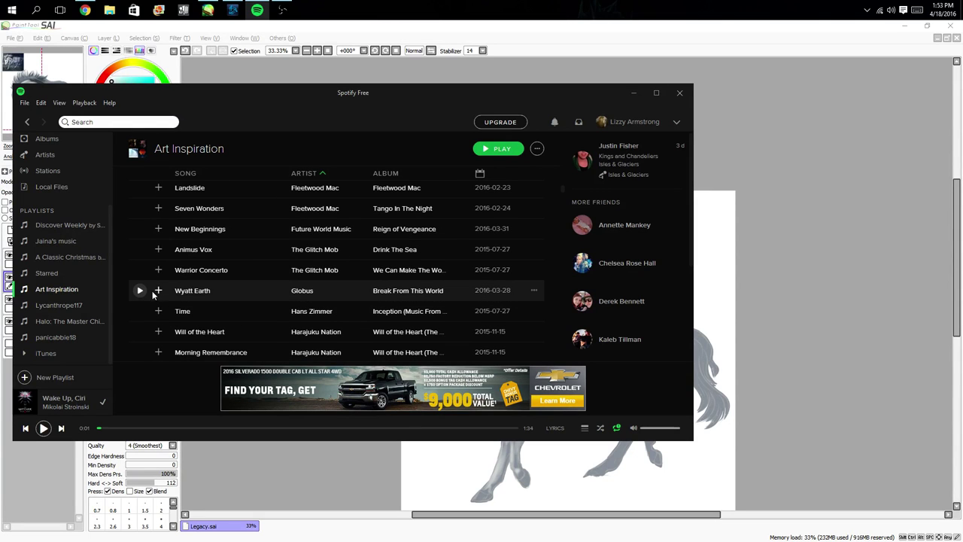
click(139, 290)
click(32, 478)
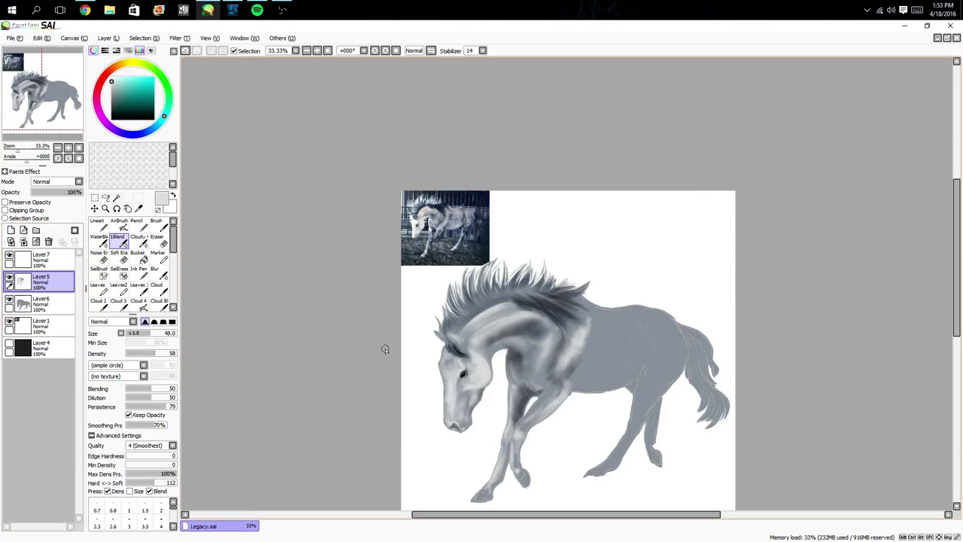
- Sample a light grey from the horse in the reference photo and airbrush highlights along the belly and flank at size 77
scroll(927, 343, up, 1)
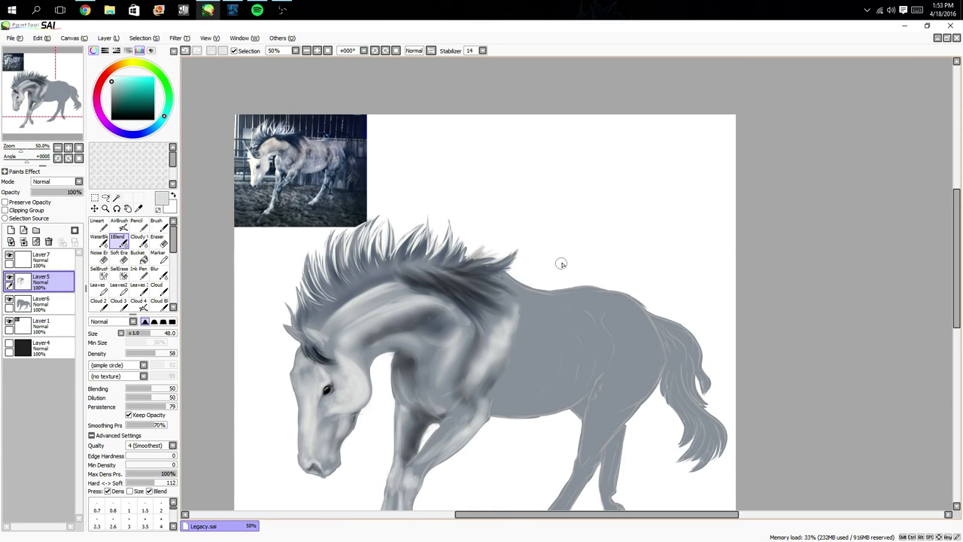
scroll(564, 266, up, 1)
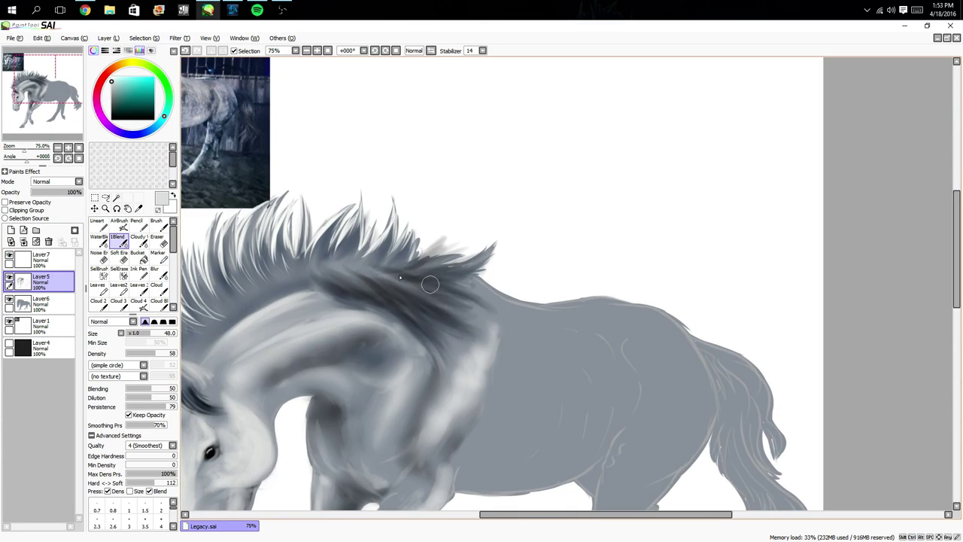
drag(336, 234, 450, 279)
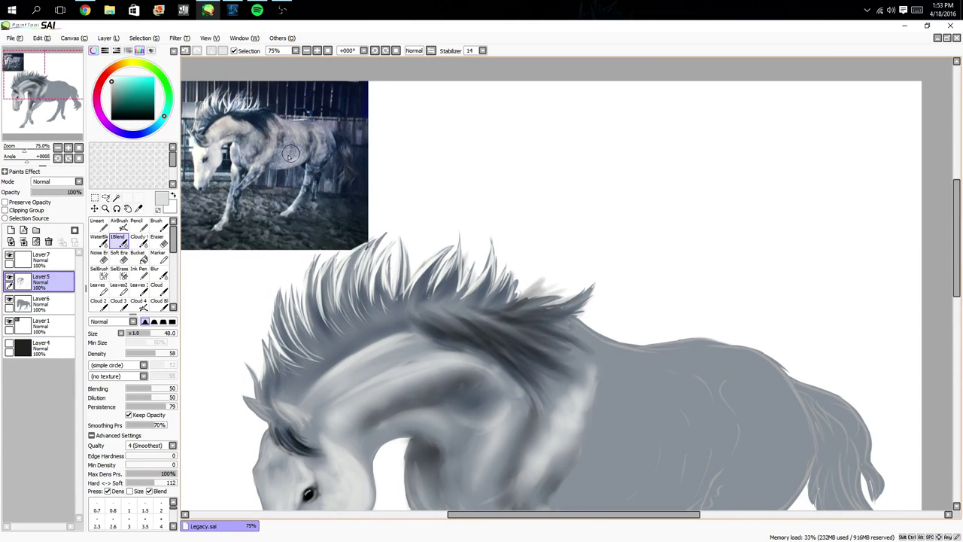
key(alt)
alt+click(222, 155)
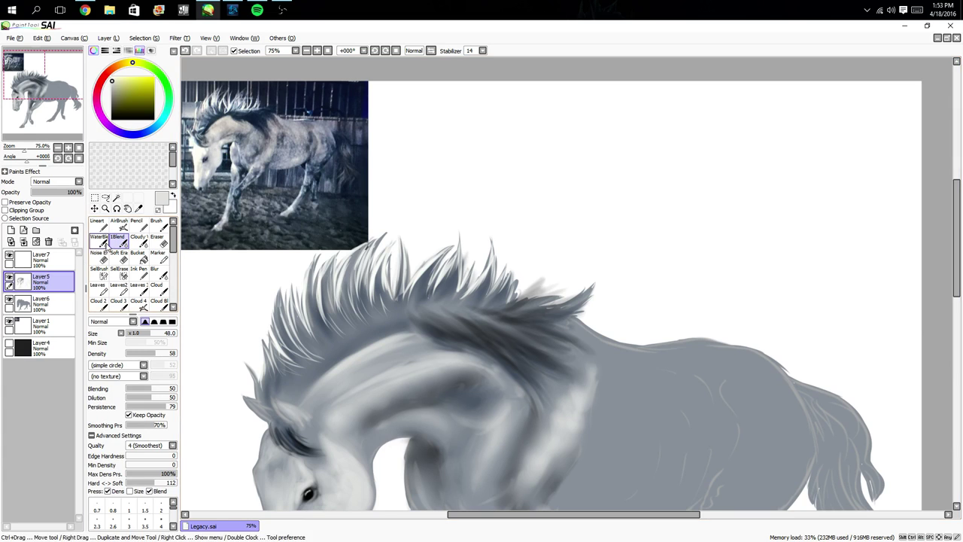
click(119, 226)
click(165, 334)
drag(583, 389, 473, 233)
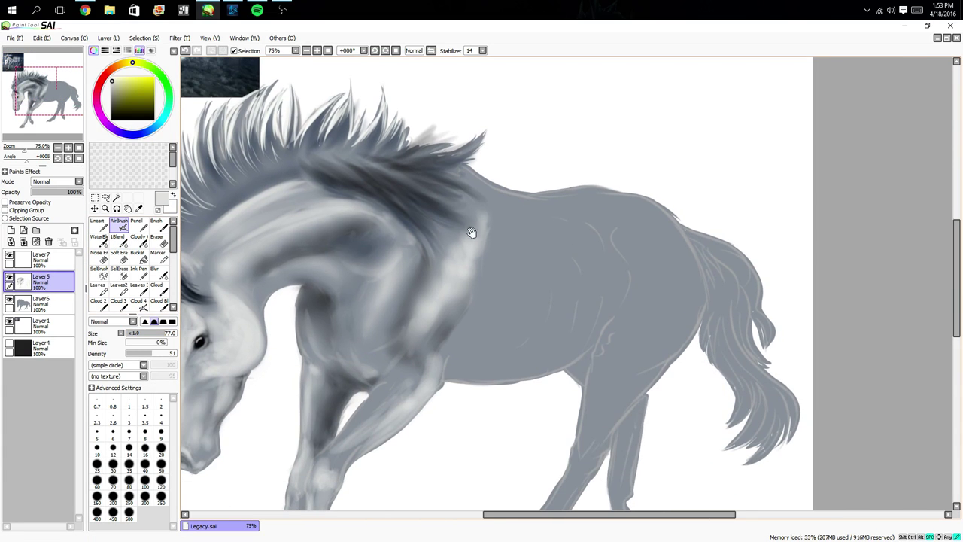
mouse_move(598, 242)
mouse_down()
mouse_move(592, 304)
mouse_move(592, 257)
mouse_move(568, 341)
mouse_move(594, 300)
mouse_move(471, 359)
mouse_move(575, 343)
mouse_move(590, 328)
mouse_move(556, 354)
mouse_move(494, 374)
mouse_move(543, 366)
mouse_move(444, 367)
mouse_move(482, 365)
mouse_up()
mouse_move(587, 234)
mouse_down()
mouse_move(563, 336)
mouse_move(592, 262)
mouse_move(550, 364)
mouse_move(579, 294)
mouse_move(554, 352)
mouse_move(540, 346)
mouse_move(525, 367)
mouse_move(481, 360)
mouse_move(476, 340)
mouse_move(465, 341)
mouse_move(471, 316)
mouse_move(450, 374)
mouse_move(495, 367)
mouse_up()
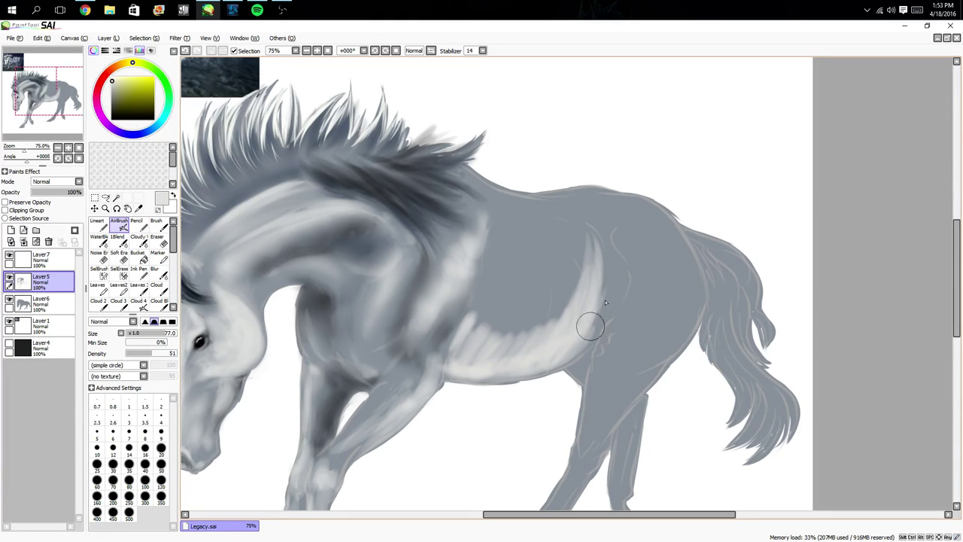
- Airbrush light grey highlights over the hip, rump, upper hind leg and the side of the barrel
mouse_move(613, 207)
mouse_down()
mouse_move(621, 243)
mouse_move(638, 261)
mouse_move(627, 258)
mouse_move(626, 319)
mouse_move(609, 338)
mouse_move(601, 367)
mouse_up()
drag(650, 227, 680, 248)
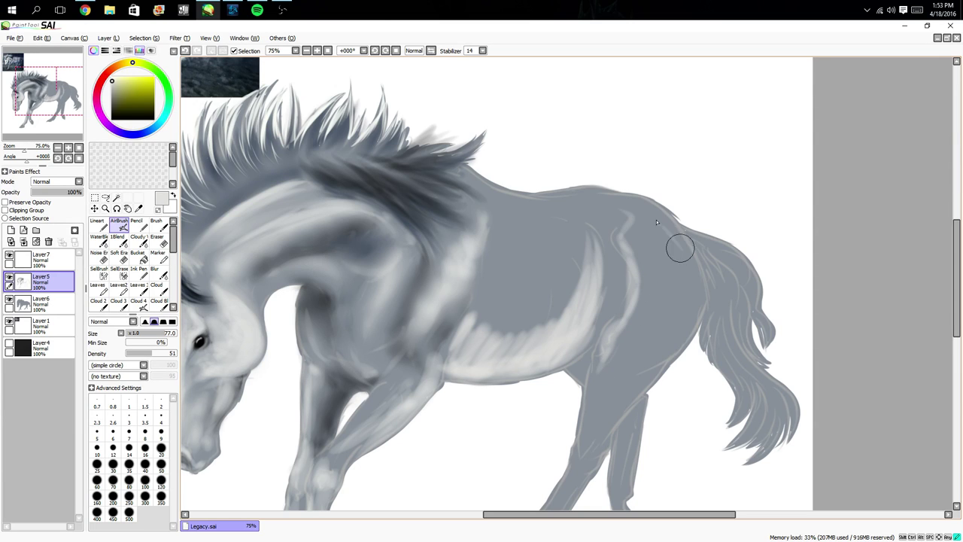
mouse_move(652, 216)
mouse_down()
mouse_move(658, 246)
mouse_move(628, 236)
mouse_move(652, 259)
mouse_move(623, 201)
mouse_move(642, 214)
mouse_move(628, 245)
mouse_move(639, 289)
mouse_move(632, 321)
mouse_move(594, 380)
mouse_move(583, 418)
mouse_move(600, 376)
mouse_move(579, 447)
mouse_move(626, 405)
mouse_move(693, 306)
mouse_move(691, 254)
mouse_move(674, 228)
mouse_move(695, 296)
mouse_move(628, 401)
mouse_up()
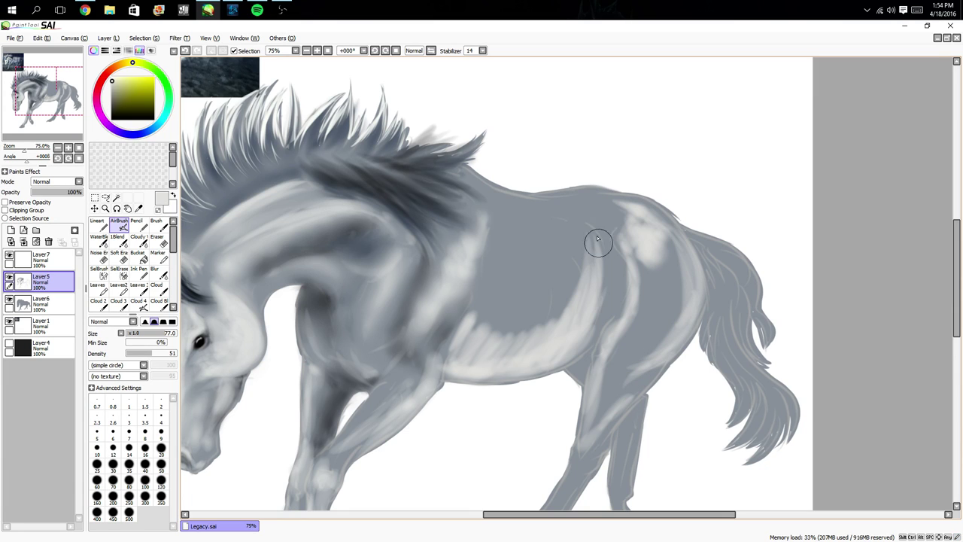
mouse_move(597, 243)
mouse_down()
mouse_move(579, 266)
mouse_move(570, 316)
mouse_up()
mouse_move(558, 242)
mouse_down()
mouse_move(553, 339)
mouse_move(556, 285)
mouse_move(532, 345)
mouse_move(512, 350)
mouse_move(493, 344)
mouse_move(492, 309)
mouse_move(433, 288)
mouse_move(489, 321)
mouse_move(472, 301)
mouse_move(480, 314)
mouse_move(464, 344)
mouse_move(466, 379)
mouse_move(477, 384)
mouse_move(505, 361)
mouse_move(533, 325)
mouse_move(549, 273)
mouse_move(602, 279)
mouse_move(574, 226)
mouse_move(582, 220)
mouse_move(599, 254)
mouse_move(537, 208)
mouse_move(527, 212)
mouse_move(584, 300)
mouse_move(579, 320)
mouse_move(511, 265)
mouse_move(520, 288)
mouse_move(473, 336)
mouse_move(549, 348)
mouse_move(573, 235)
mouse_move(586, 342)
mouse_move(603, 262)
mouse_move(594, 304)
mouse_move(527, 362)
mouse_move(493, 360)
mouse_move(507, 248)
mouse_move(669, 238)
mouse_move(657, 219)
mouse_move(627, 216)
mouse_move(651, 233)
mouse_move(634, 212)
mouse_move(649, 264)
mouse_move(646, 318)
mouse_move(616, 340)
mouse_move(624, 329)
mouse_move(612, 380)
mouse_move(634, 388)
mouse_move(657, 238)
mouse_move(693, 282)
mouse_move(660, 332)
mouse_move(656, 218)
mouse_move(639, 195)
mouse_move(652, 223)
mouse_move(598, 205)
mouse_move(642, 241)
mouse_move(587, 358)
mouse_move(637, 342)
mouse_move(581, 468)
mouse_move(604, 329)
mouse_move(640, 278)
mouse_move(643, 235)
mouse_up()
- Blend the highlights on the belly, flank and hindquarters with the 1Blend brush at size 75, and save the drawing
click(118, 239)
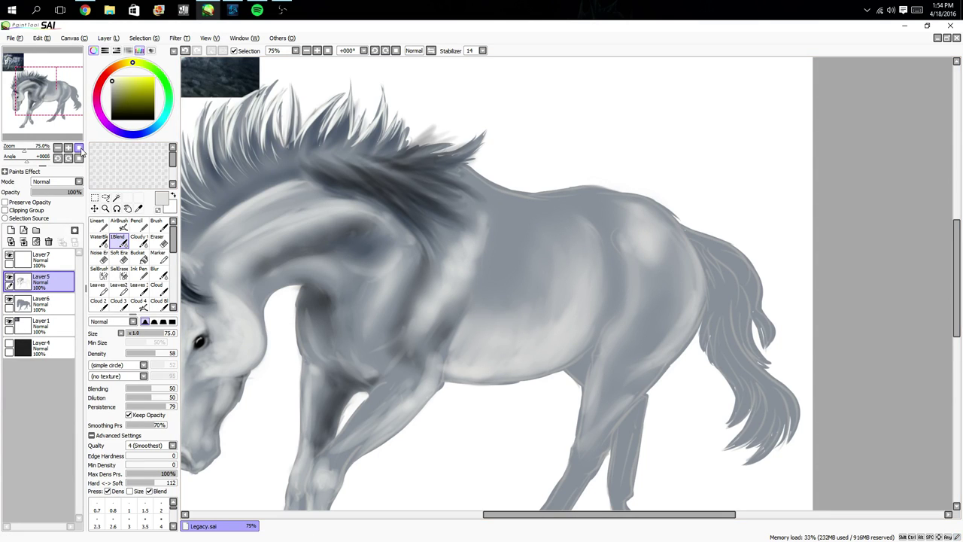
click(78, 147)
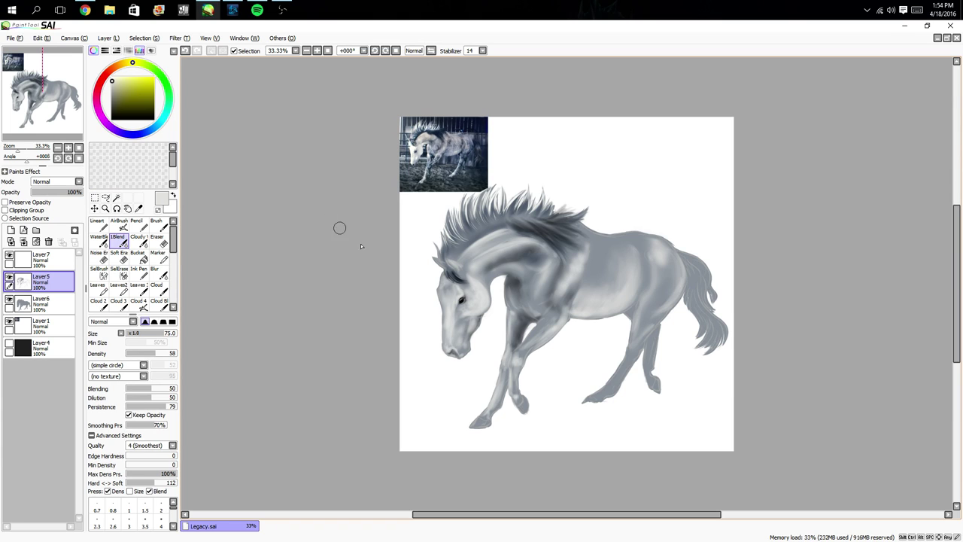
click(10, 38)
click(53, 95)
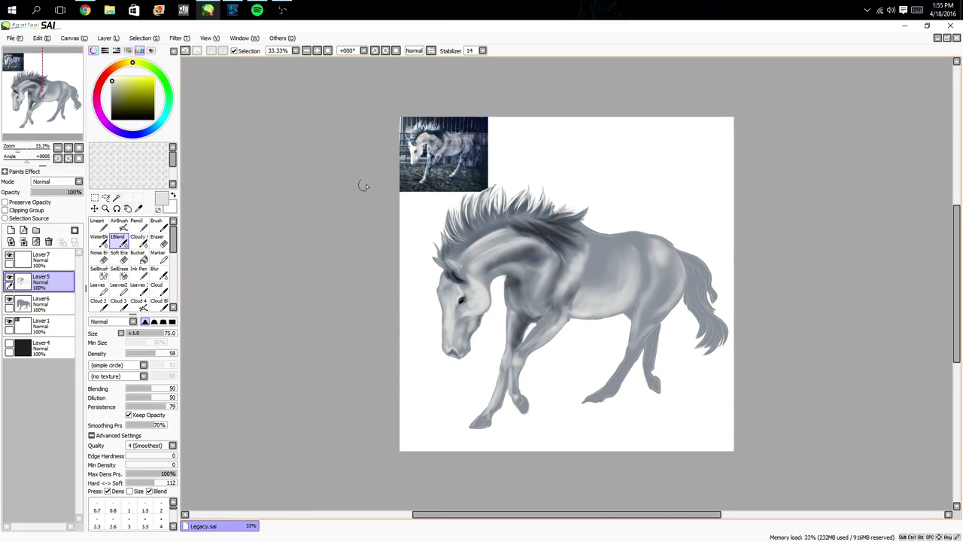
- Sample a dark blue-grey from the horse in the reference photo and airbrush shadows behind the shoulder at size 77, density 35
scroll(524, 198, up, 3)
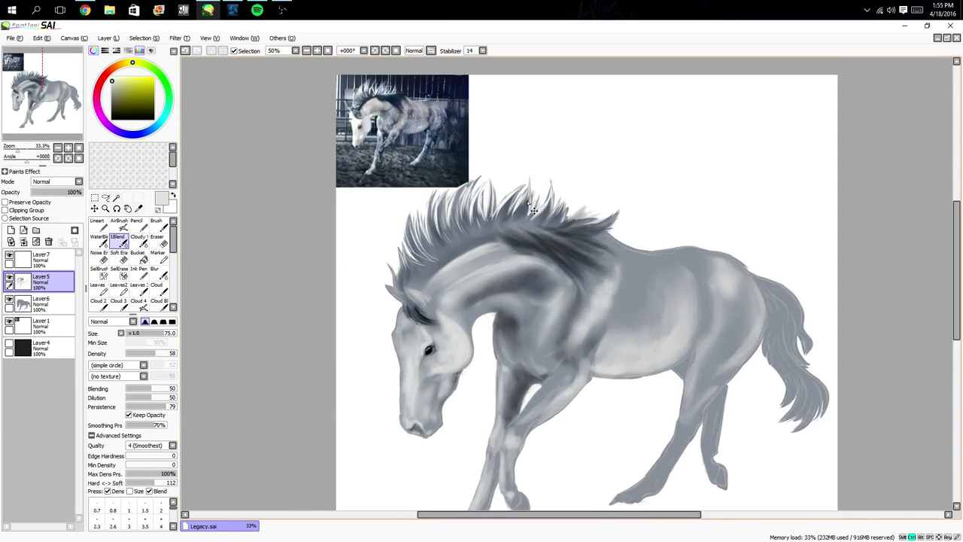
drag(386, 133, 481, 291)
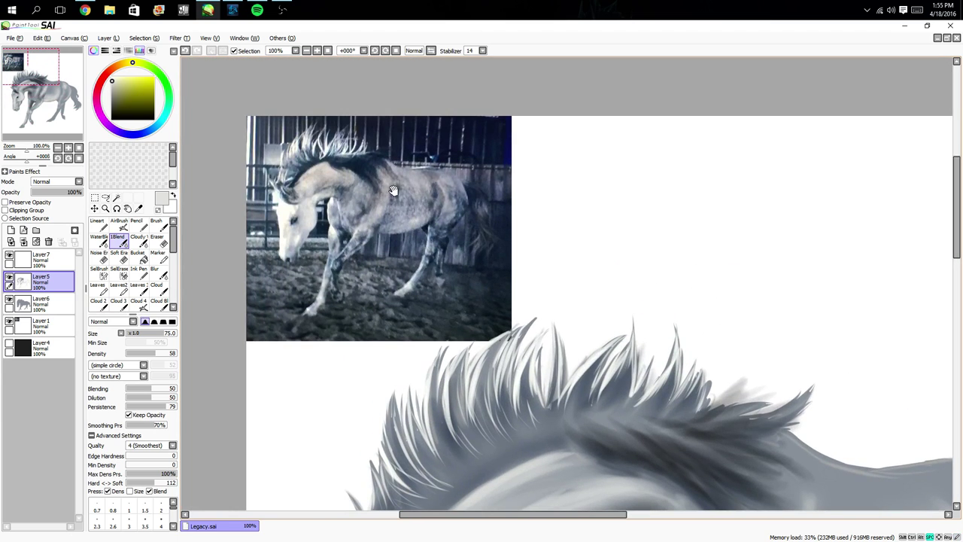
alt+click(400, 189)
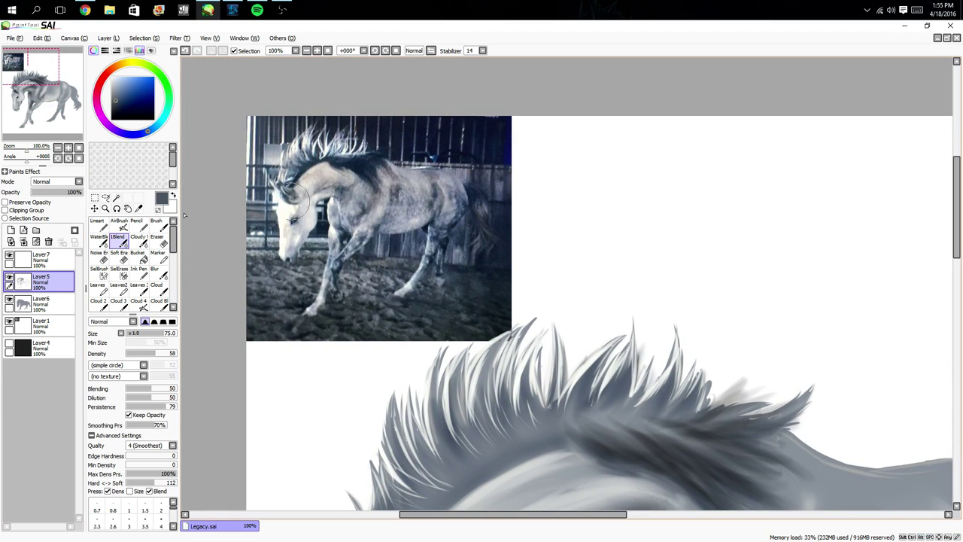
click(120, 225)
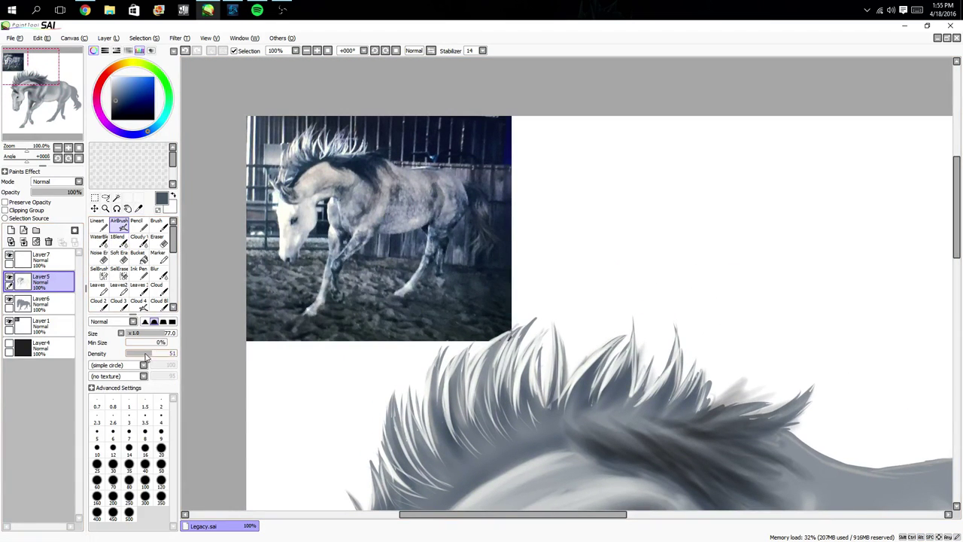
click(144, 354)
drag(602, 452, 357, 155)
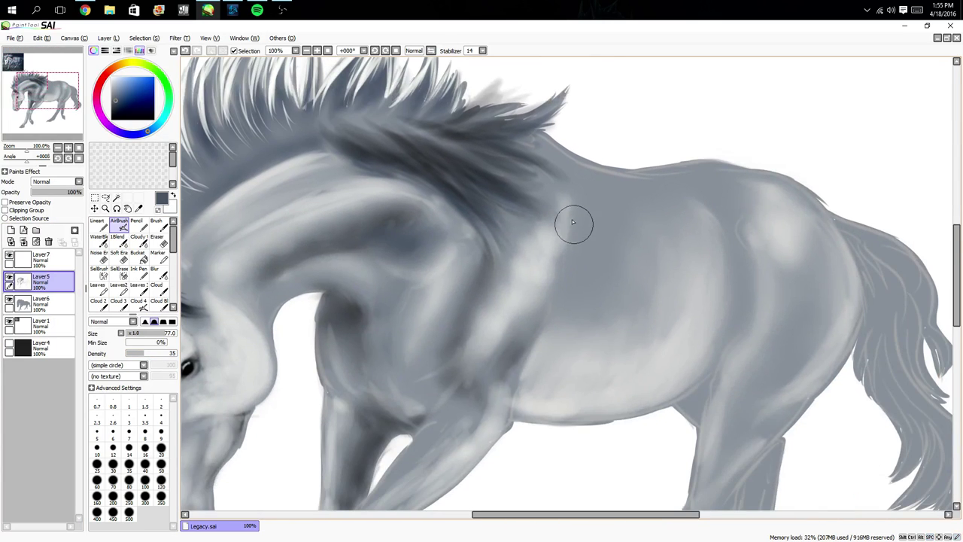
mouse_move(573, 222)
mouse_down()
mouse_move(558, 294)
mouse_move(570, 235)
mouse_move(560, 297)
mouse_move(613, 307)
mouse_move(615, 282)
mouse_move(584, 253)
mouse_move(619, 298)
mouse_move(591, 262)
mouse_move(604, 253)
mouse_move(598, 288)
mouse_move(561, 310)
mouse_move(561, 296)
mouse_move(522, 386)
mouse_move(548, 337)
mouse_move(519, 404)
mouse_move(543, 410)
mouse_move(525, 411)
mouse_move(526, 345)
mouse_up()
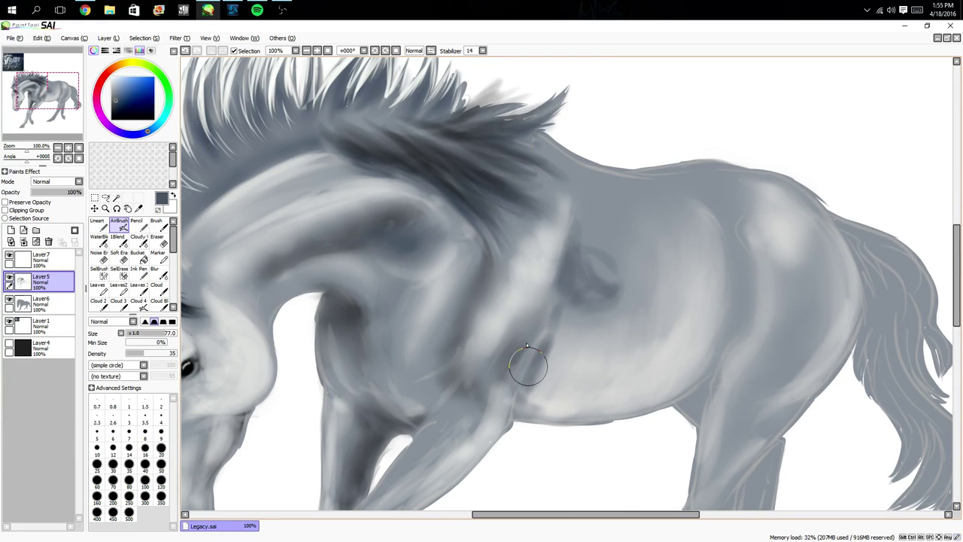
- Airbrush a narrow dark crease behind the elbow, down to the belly line, at size 24 and density 62
click(139, 333)
click(157, 352)
mouse_move(522, 386)
mouse_down()
mouse_move(528, 370)
mouse_move(512, 417)
mouse_move(519, 397)
mouse_move(526, 402)
mouse_up()
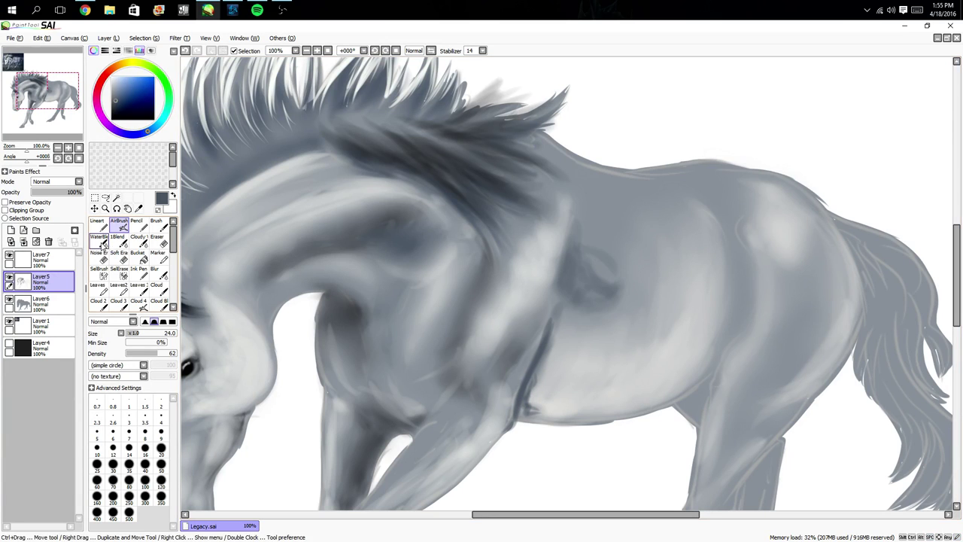
- Blend the shadows behind the shoulder and elbow with the 1Blend brush, refining at size 30 and density 77
click(118, 239)
drag(557, 316, 540, 372)
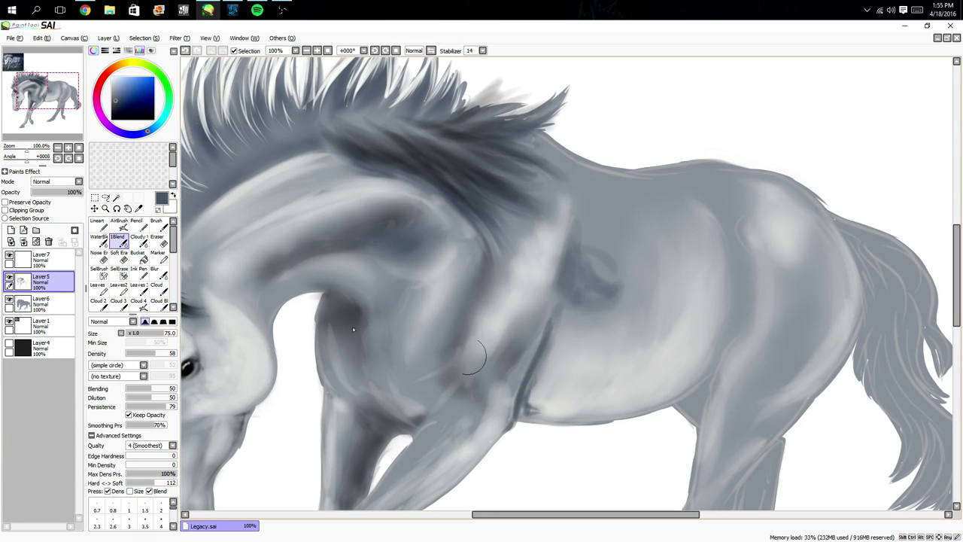
click(137, 332)
drag(160, 354, 166, 354)
drag(532, 378, 526, 409)
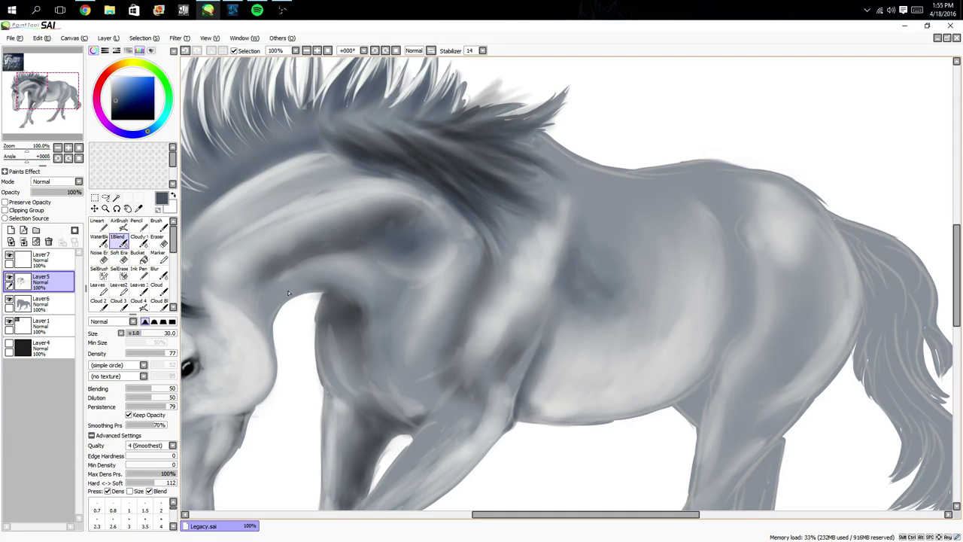
click(78, 148)
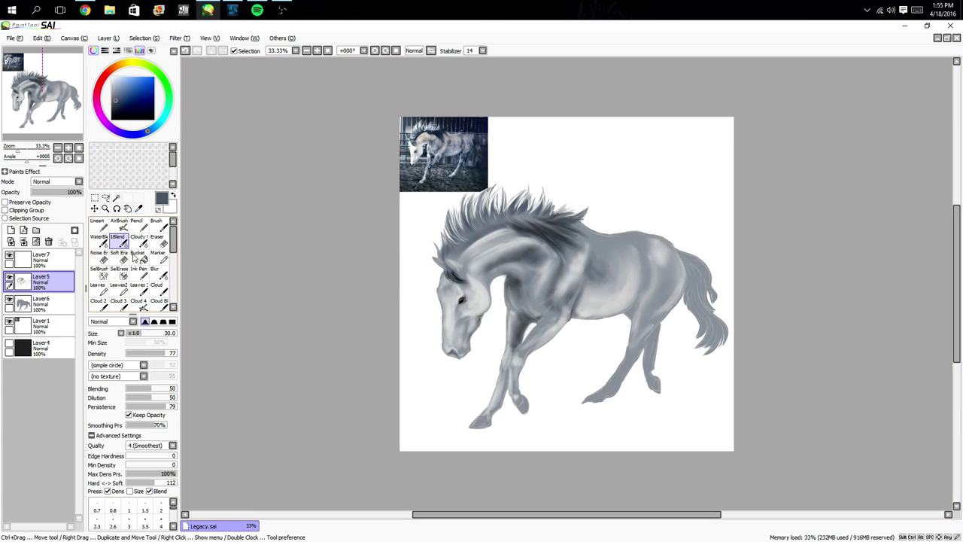
click(147, 332)
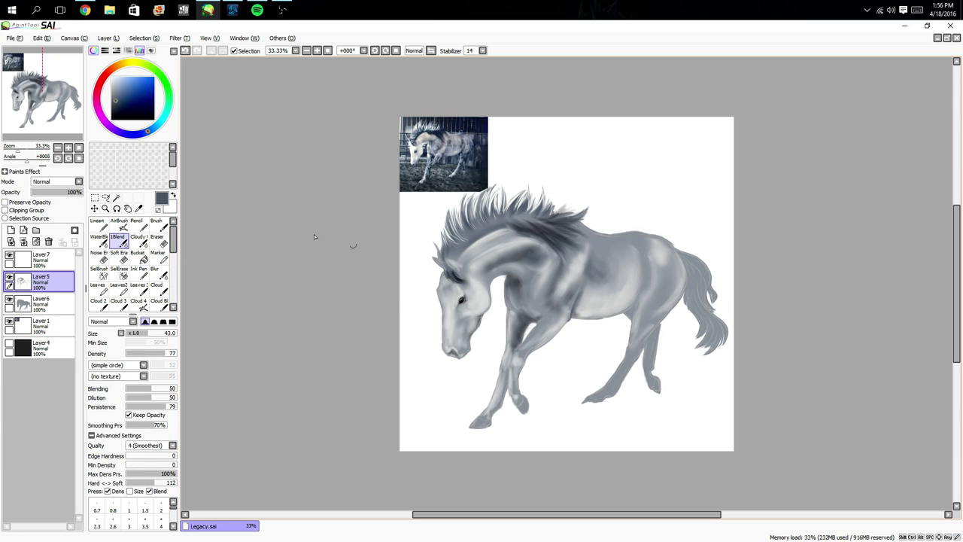
- Pick a near-black colour and airbrush dark hair strands along the lower mane over the neck and withers at size 24
click(112, 114)
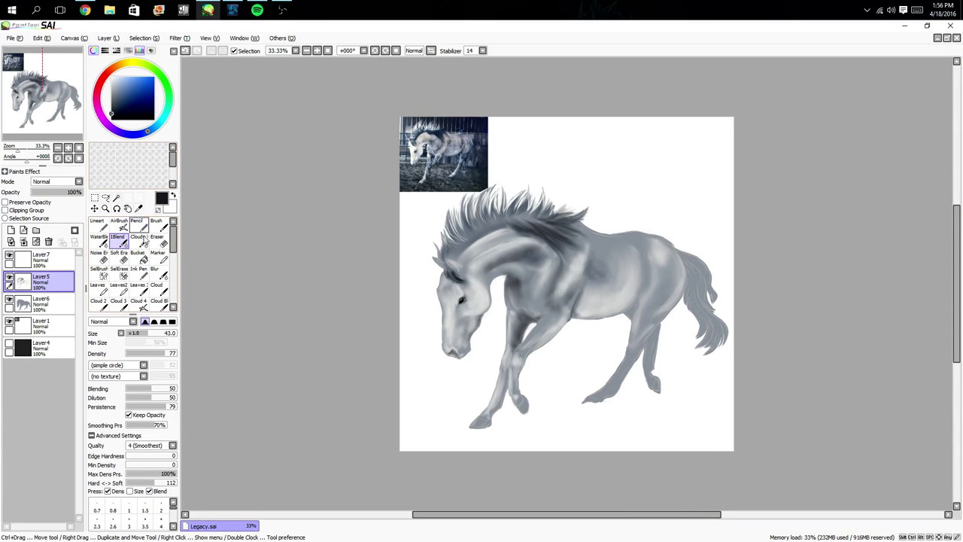
click(119, 225)
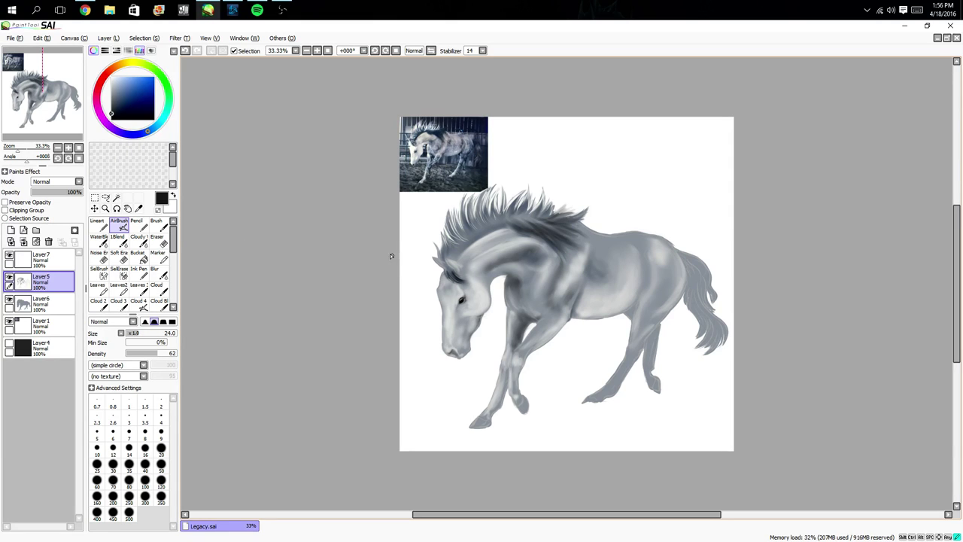
scroll(383, 252, up, 3)
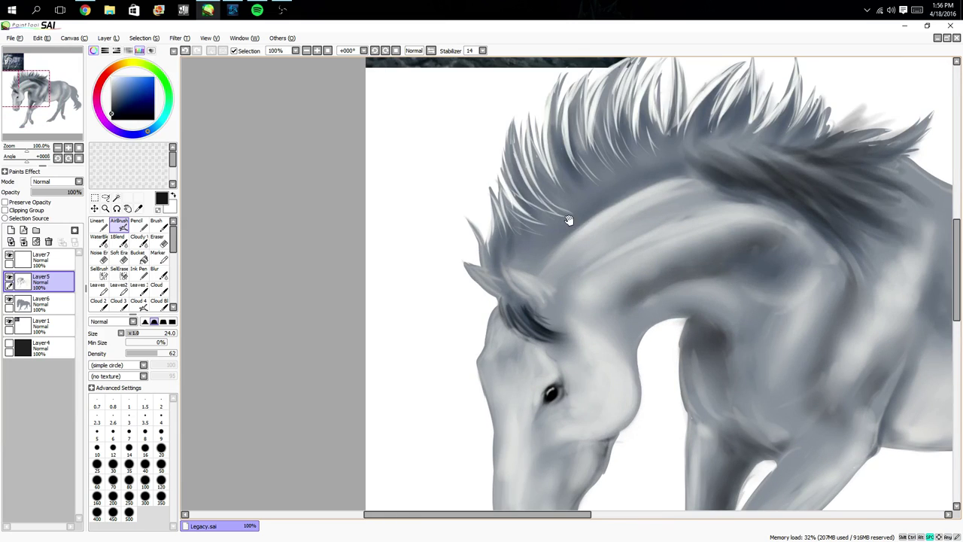
drag(568, 219, 433, 227)
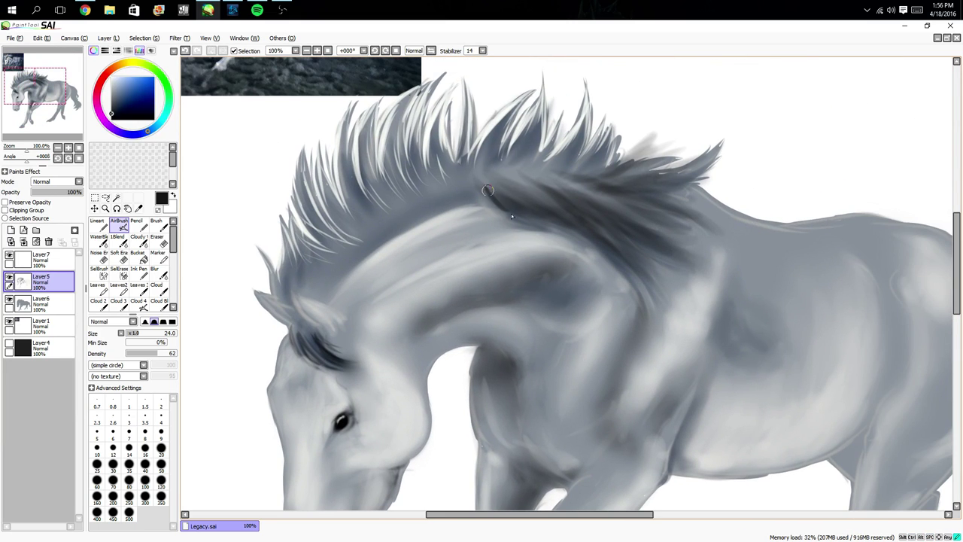
mouse_move(490, 186)
mouse_down()
mouse_move(508, 219)
mouse_move(476, 198)
mouse_move(470, 201)
mouse_move(491, 212)
mouse_move(451, 203)
mouse_up()
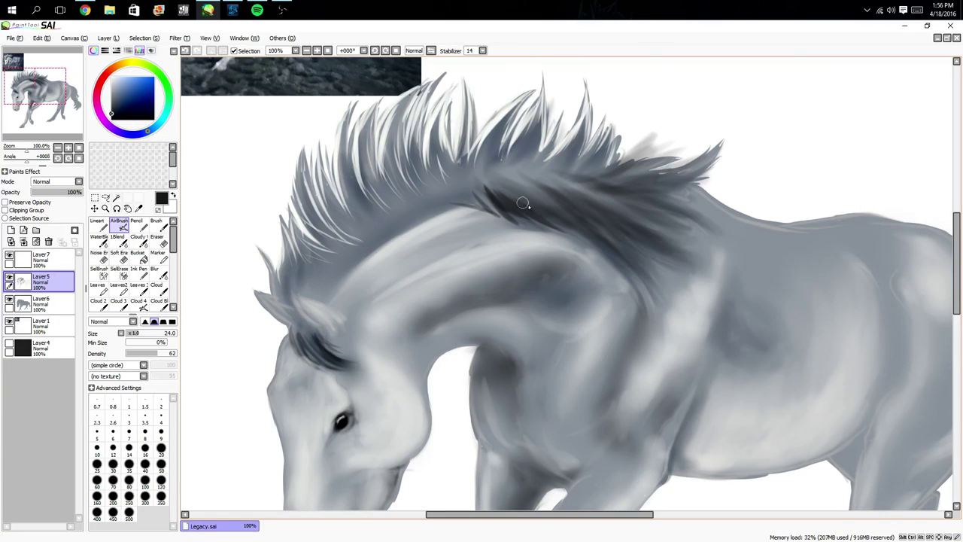
drag(561, 220, 595, 234)
drag(542, 197, 609, 255)
mouse_move(579, 224)
mouse_down()
mouse_move(647, 308)
mouse_move(591, 226)
mouse_move(662, 286)
mouse_move(591, 219)
mouse_move(692, 265)
mouse_move(628, 217)
mouse_move(679, 243)
mouse_move(586, 194)
mouse_up()
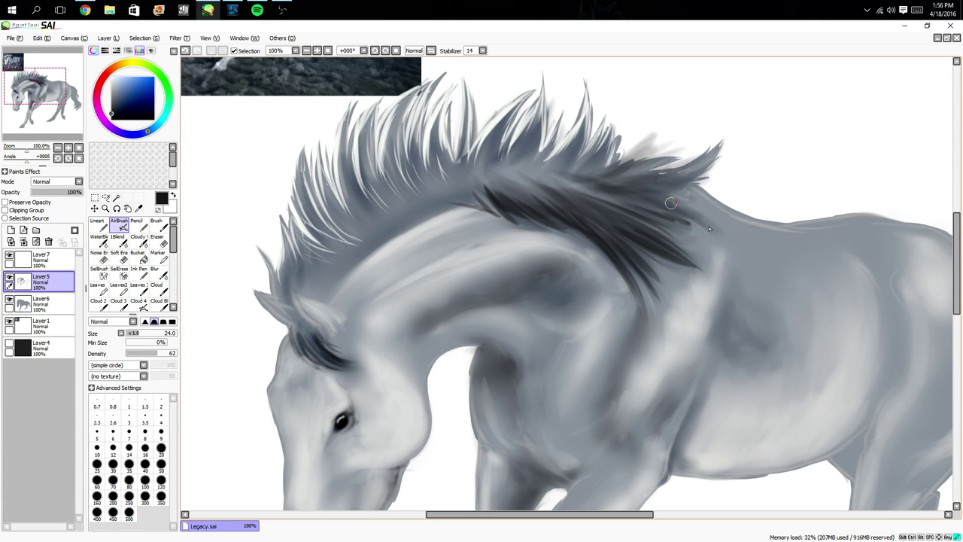
mouse_move(673, 201)
mouse_down()
mouse_move(647, 190)
mouse_move(687, 191)
mouse_move(682, 177)
mouse_move(618, 216)
mouse_move(559, 205)
mouse_move(600, 190)
mouse_up()
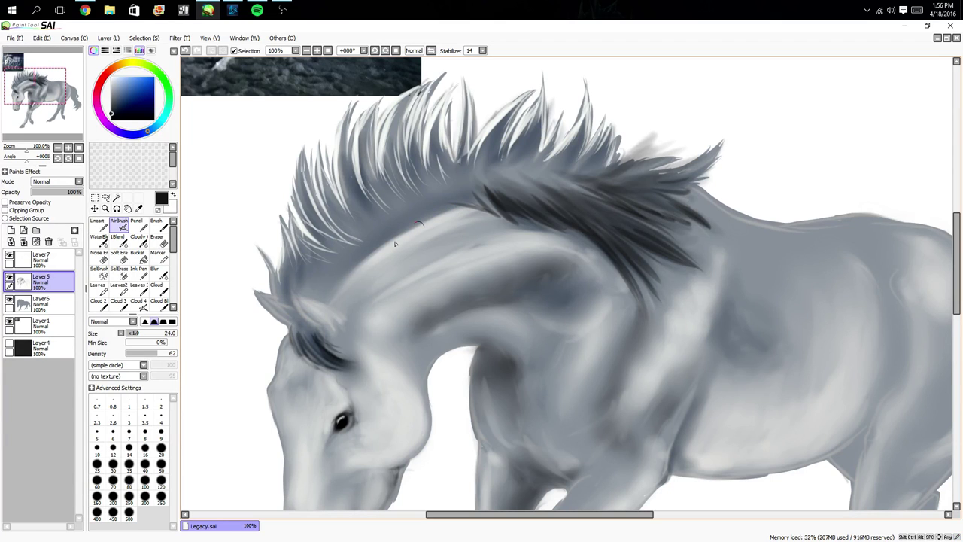
click(58, 157)
click(58, 158)
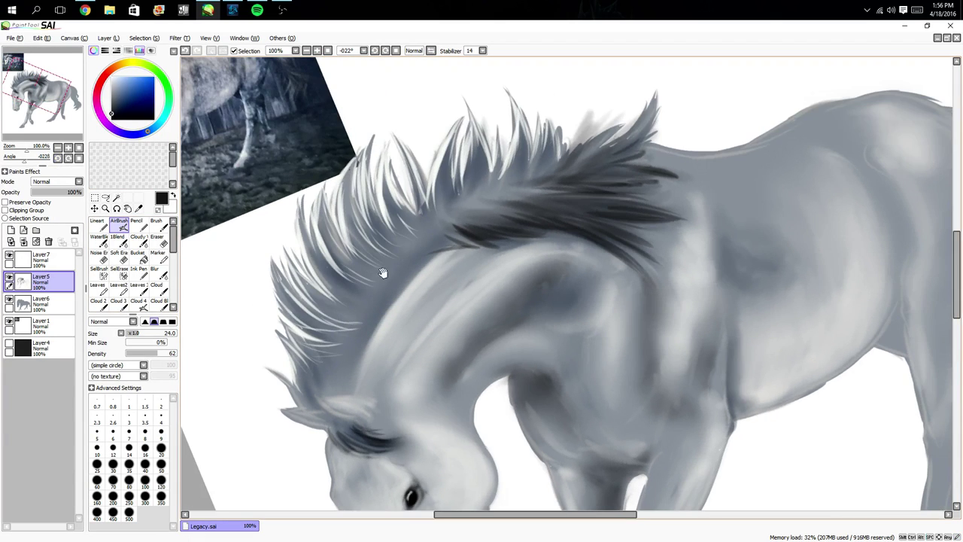
drag(382, 272, 440, 331)
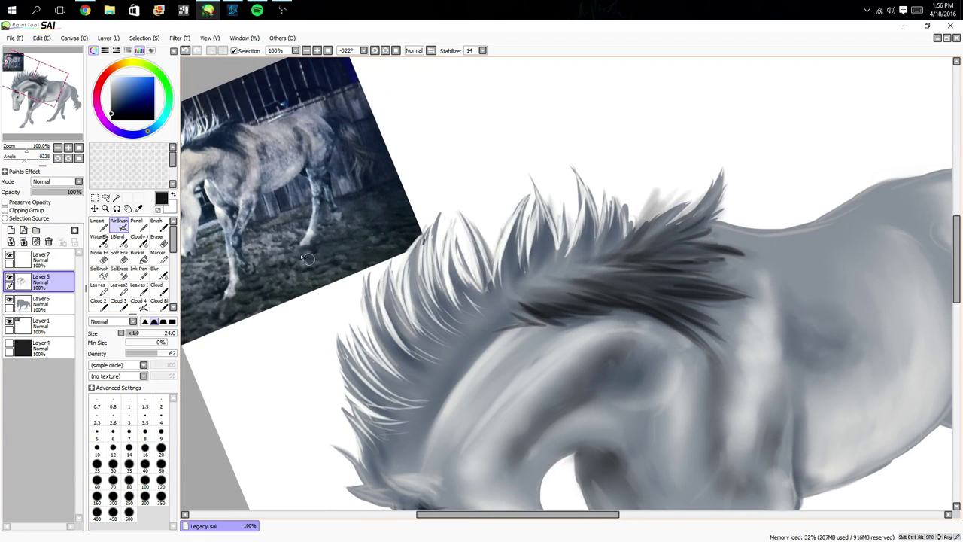
click(79, 148)
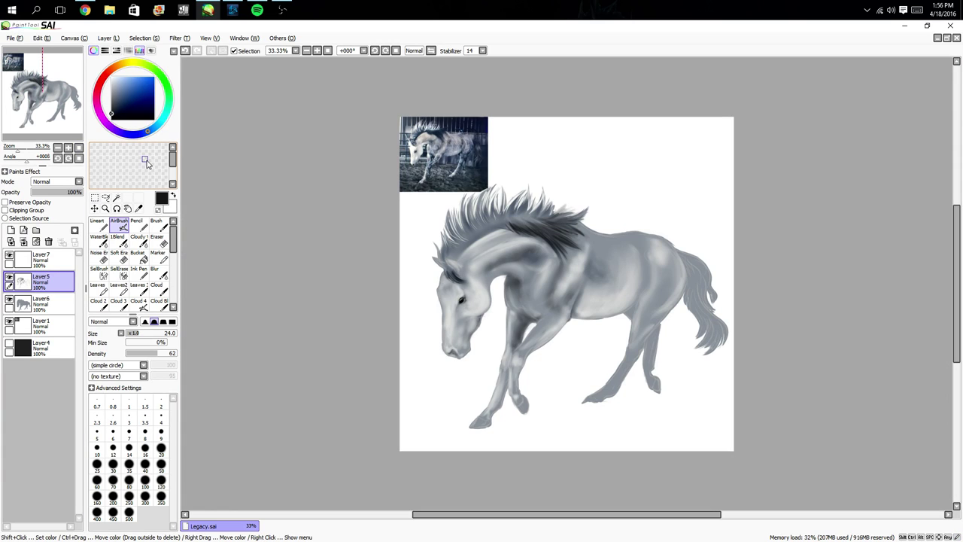
click(9, 260)
click(9, 256)
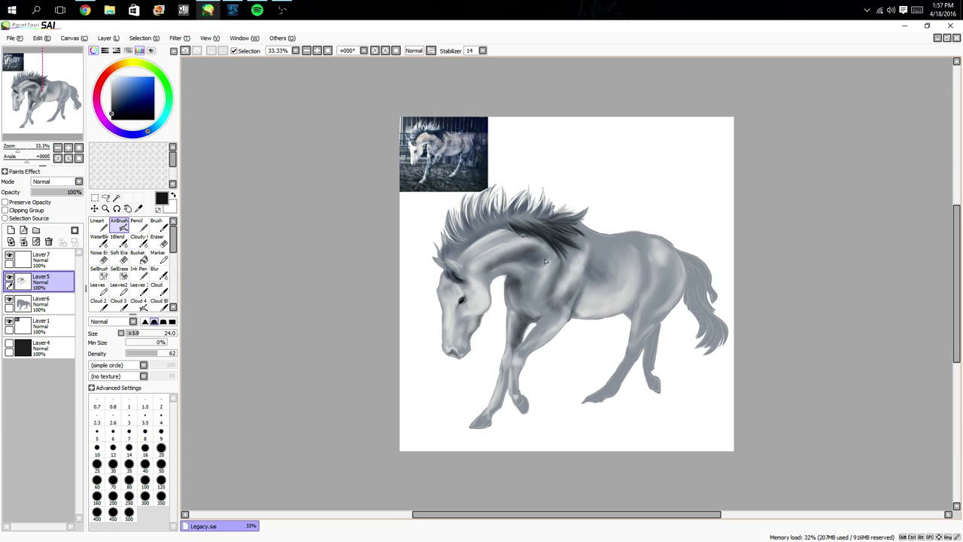
- Sample a light grey from the horse's cheek and airbrush highlights over the rump and upper hind leg at size 55
alt+click(577, 302)
scroll(203, 253, up, 4)
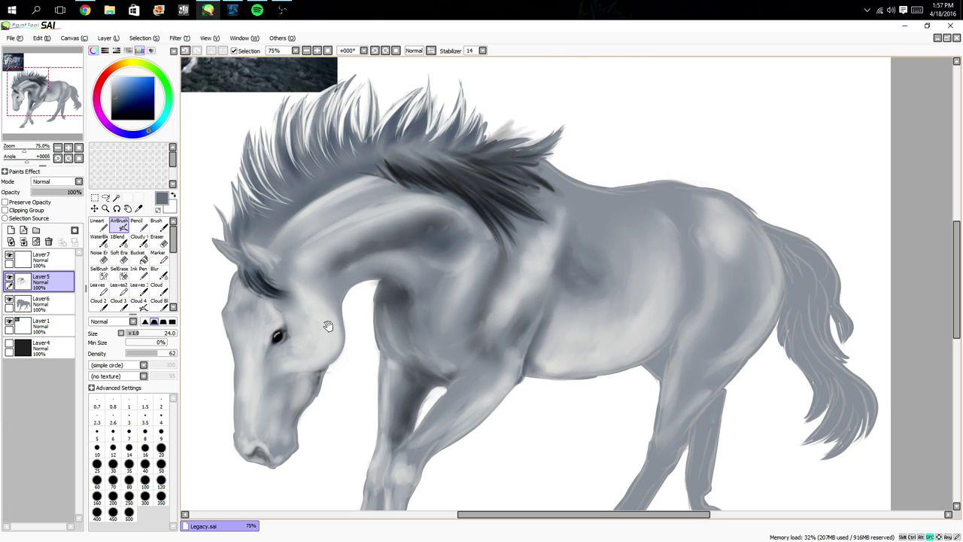
alt+click(328, 325)
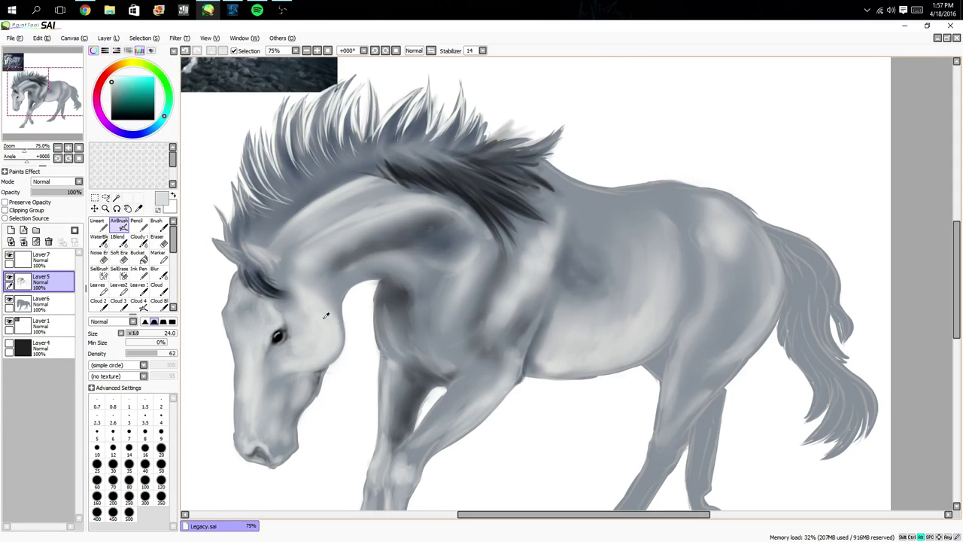
click(153, 333)
drag(660, 283, 536, 264)
mouse_move(619, 194)
mouse_down()
mouse_move(630, 218)
mouse_move(611, 203)
mouse_move(647, 284)
mouse_move(620, 199)
mouse_move(649, 266)
mouse_move(639, 233)
mouse_move(607, 192)
mouse_move(649, 257)
mouse_move(616, 197)
mouse_move(631, 211)
mouse_move(579, 175)
mouse_move(616, 185)
mouse_move(548, 173)
mouse_move(612, 194)
mouse_move(582, 183)
mouse_move(643, 254)
mouse_move(608, 206)
mouse_move(634, 297)
mouse_move(601, 258)
mouse_move(617, 316)
mouse_move(599, 350)
mouse_move(639, 244)
mouse_move(619, 322)
mouse_move(633, 311)
mouse_move(628, 285)
mouse_move(617, 337)
mouse_move(599, 289)
mouse_move(605, 319)
mouse_move(585, 342)
mouse_up()
- Blend the rump and upper hind leg highlights with the 1Blend brush at size 67 and density 53
click(118, 239)
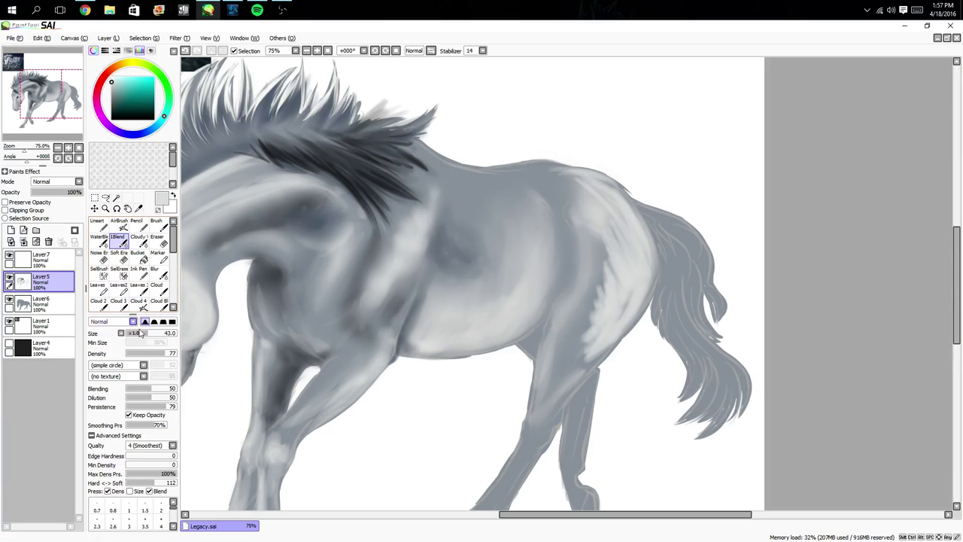
drag(157, 359, 151, 354)
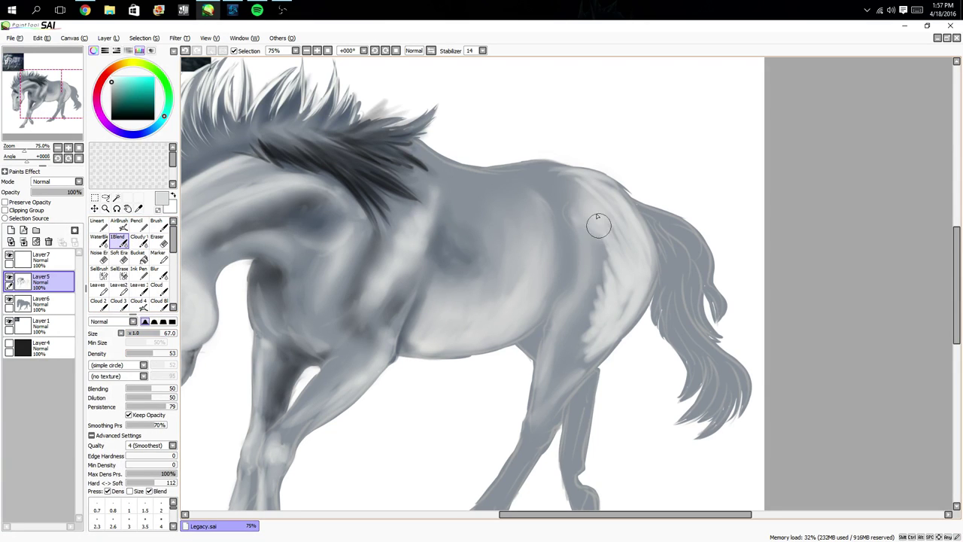
mouse_move(621, 219)
mouse_down()
mouse_move(598, 234)
mouse_move(606, 274)
mouse_move(591, 339)
mouse_move(624, 295)
mouse_up()
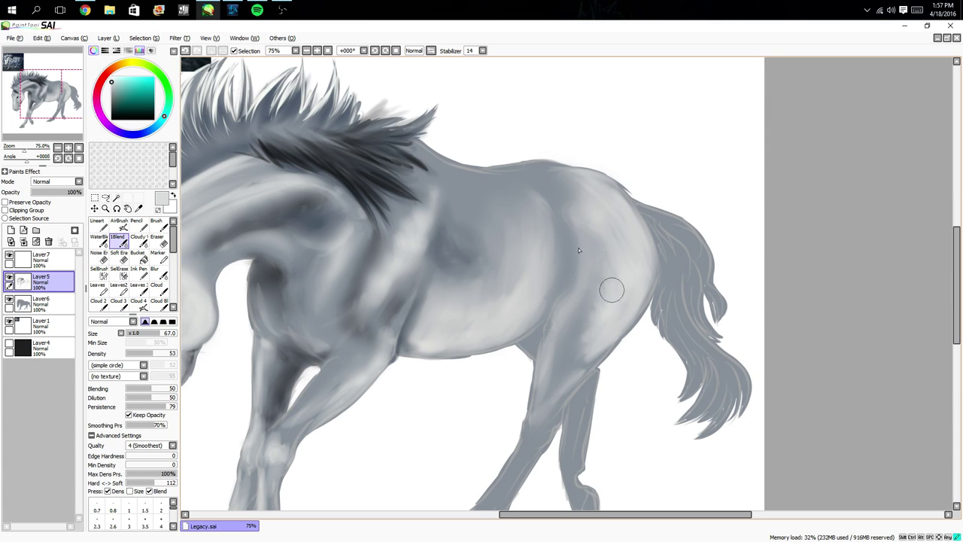
mouse_move(612, 290)
mouse_down()
mouse_move(595, 335)
mouse_move(558, 373)
mouse_up()
drag(574, 211, 579, 203)
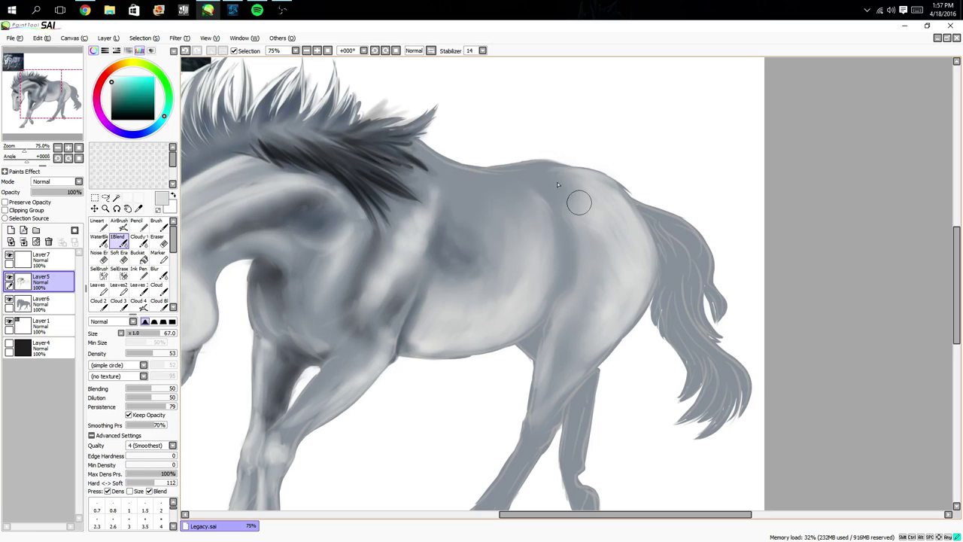
mouse_move(630, 258)
mouse_down()
mouse_move(546, 408)
mouse_move(576, 288)
mouse_move(544, 361)
mouse_move(556, 204)
mouse_move(529, 181)
mouse_move(474, 248)
mouse_move(437, 233)
mouse_move(426, 271)
mouse_move(418, 197)
mouse_move(393, 243)
mouse_move(350, 275)
mouse_move(344, 313)
mouse_move(389, 303)
mouse_up()
drag(194, 272, 363, 211)
mouse_move(334, 275)
mouse_down()
mouse_move(348, 239)
mouse_move(350, 307)
mouse_move(374, 349)
mouse_move(322, 254)
mouse_up()
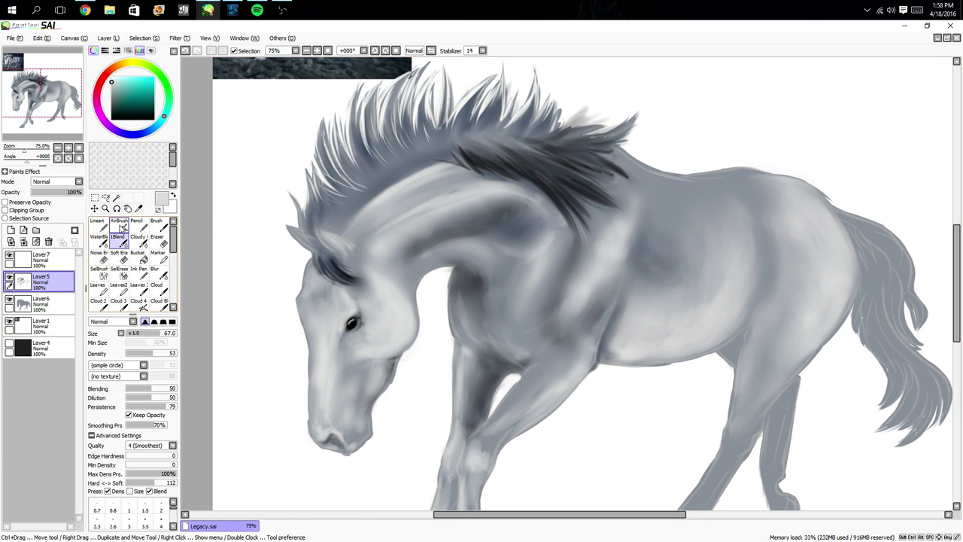
- Sample the dark blue-grey behind the elbow and airbrush shadows on the rump and down the back of the hind leg at size 55
click(119, 225)
mouse_move(626, 302)
mouse_down()
mouse_move(470, 249)
mouse_move(436, 317)
mouse_up()
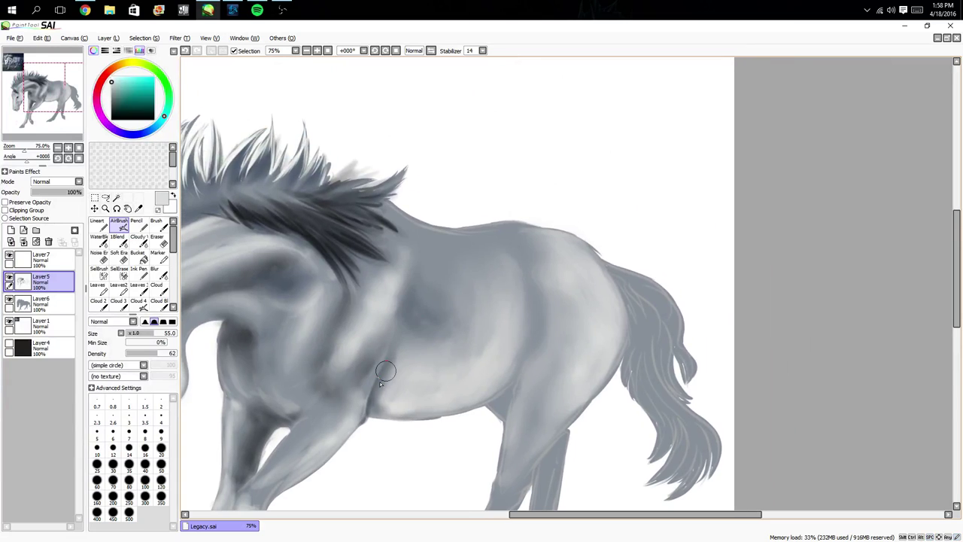
alt+click(372, 398)
click(352, 373)
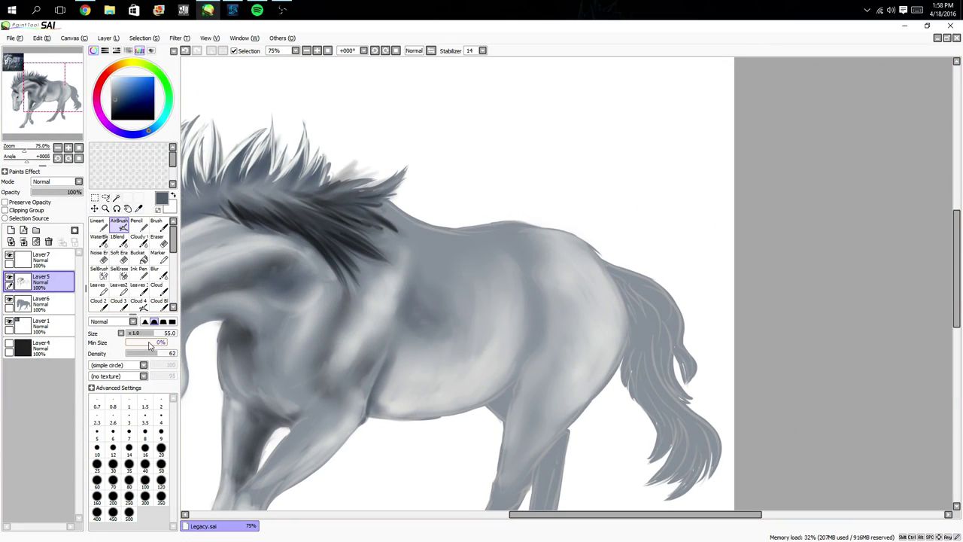
mouse_move(602, 298)
mouse_down()
mouse_move(597, 385)
mouse_move(589, 392)
mouse_move(591, 370)
mouse_move(562, 356)
mouse_up()
mouse_move(413, 200)
mouse_down()
mouse_move(481, 242)
mouse_move(497, 298)
mouse_up()
drag(590, 364, 507, 208)
drag(664, 318, 593, 233)
mouse_move(744, 315)
mouse_down()
mouse_move(712, 289)
mouse_move(704, 312)
mouse_move(734, 315)
mouse_move(698, 280)
mouse_move(693, 256)
mouse_up()
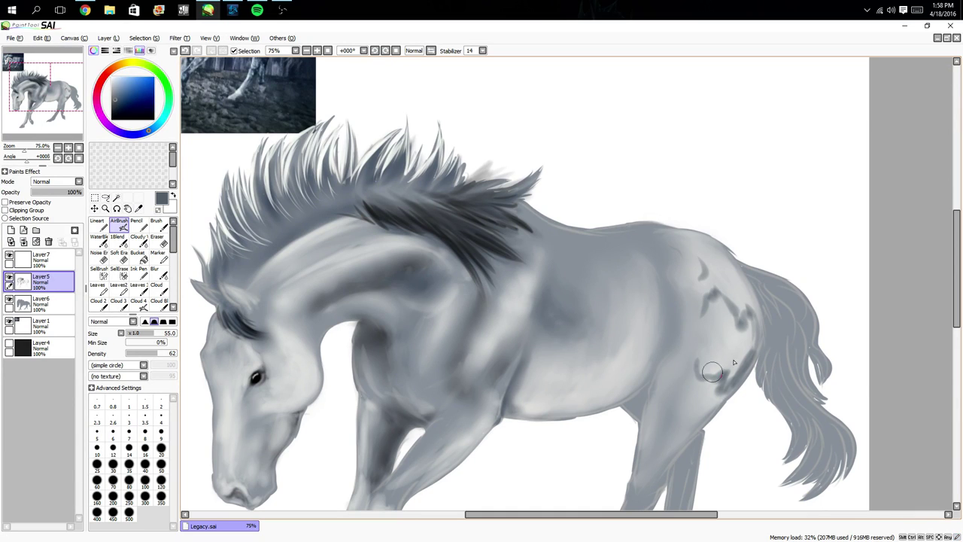
mouse_move(745, 329)
mouse_down()
mouse_move(688, 392)
mouse_move(736, 390)
mouse_move(701, 421)
mouse_move(739, 373)
mouse_move(651, 489)
mouse_up()
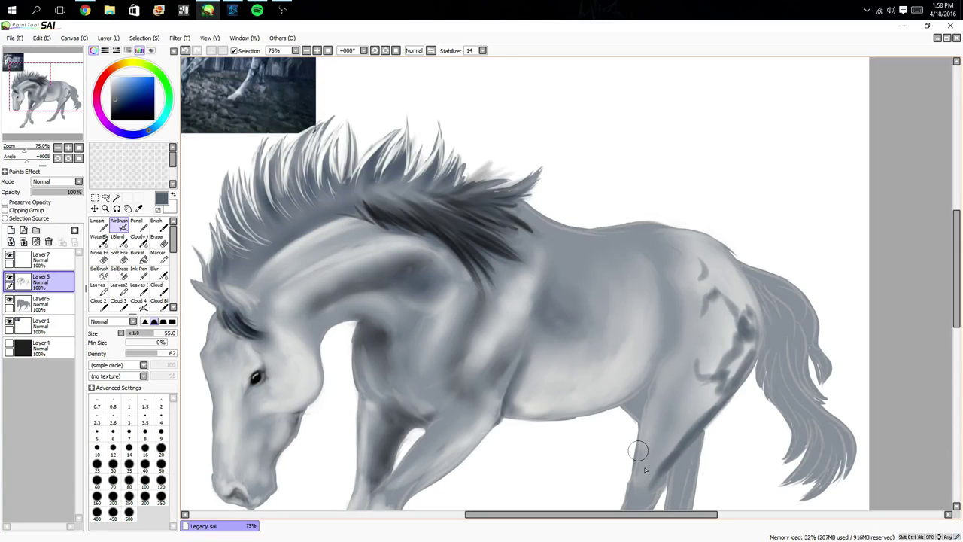
- Blend the rump and hind leg shadows with the 1Blend brush at size 35 and density 72, and save the painting
click(118, 236)
click(144, 333)
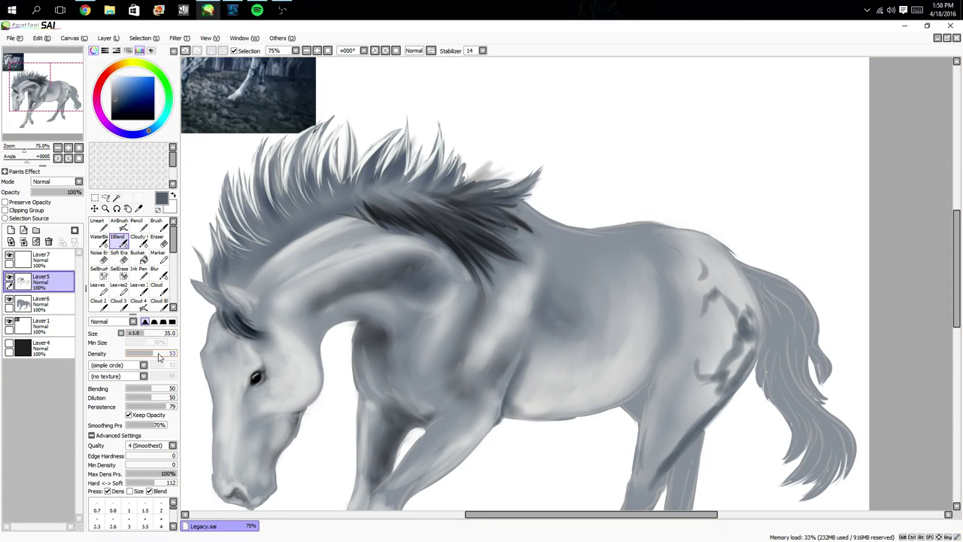
click(161, 353)
drag(462, 394, 372, 347)
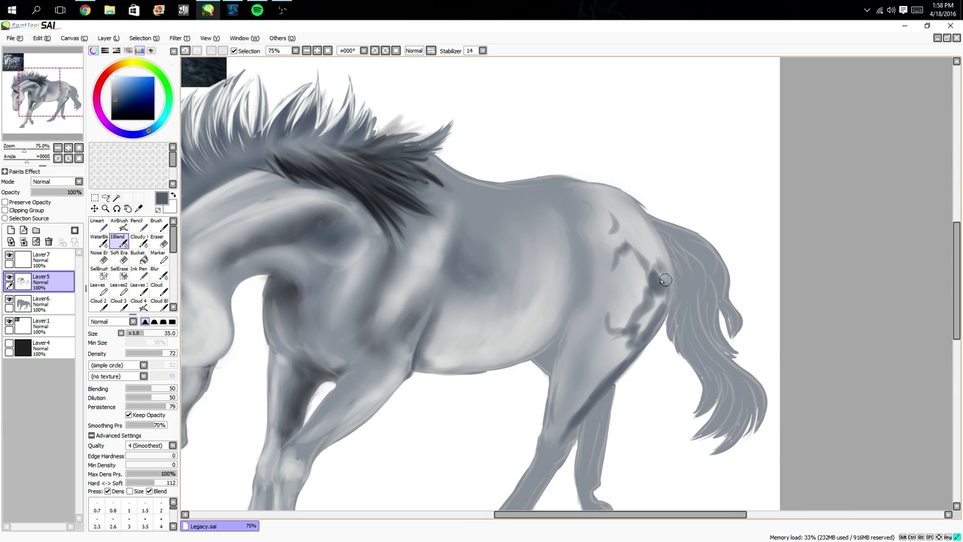
drag(652, 285, 621, 259)
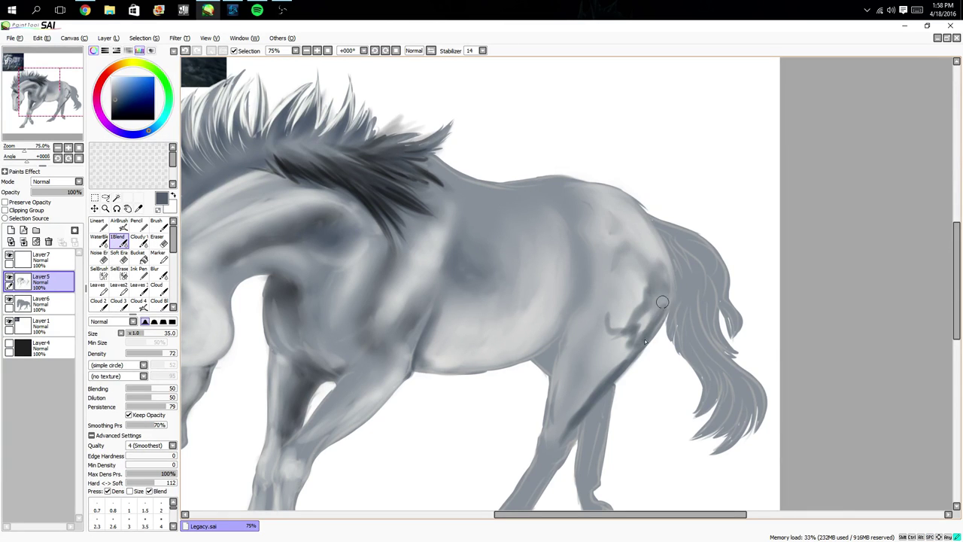
mouse_move(661, 301)
mouse_down()
mouse_move(635, 339)
mouse_move(639, 295)
mouse_move(607, 314)
mouse_up()
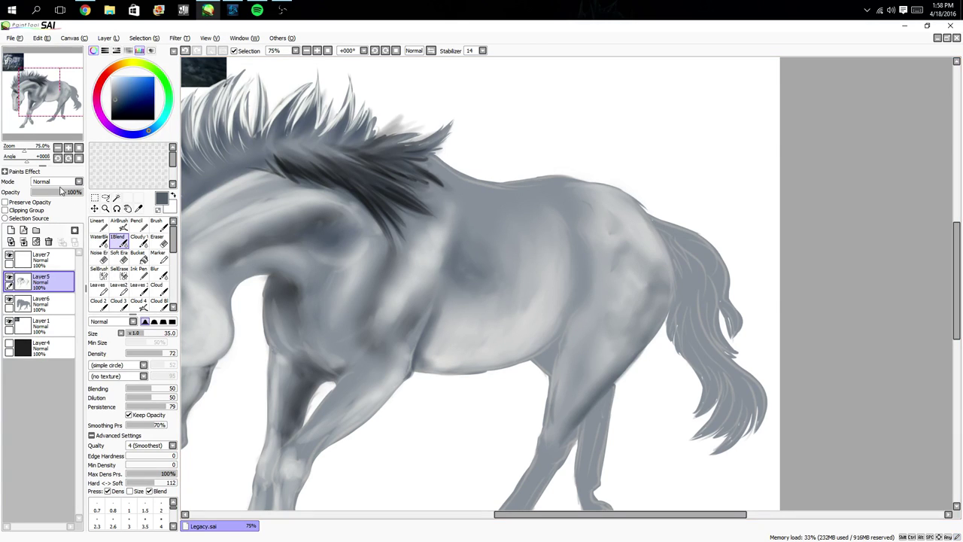
click(79, 149)
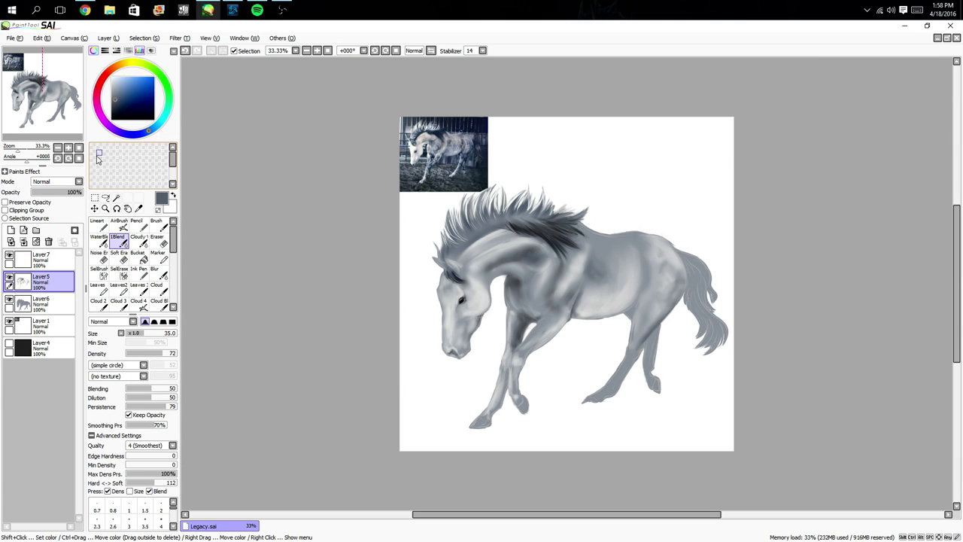
click(15, 38)
click(42, 100)
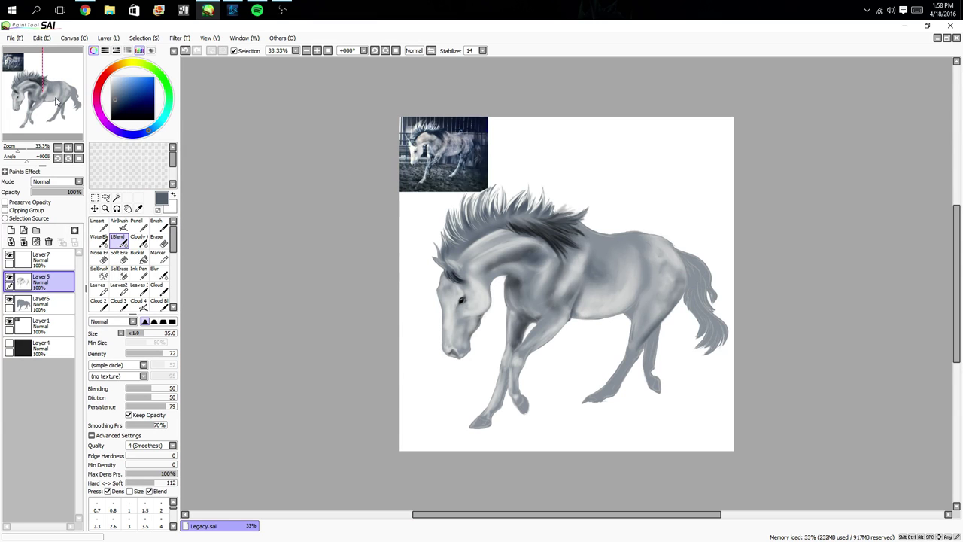
- Switch to Spotify, play "Will of the Heart" from the Art Inspiration playlist, and return to PaintTool SAI
click(256, 10)
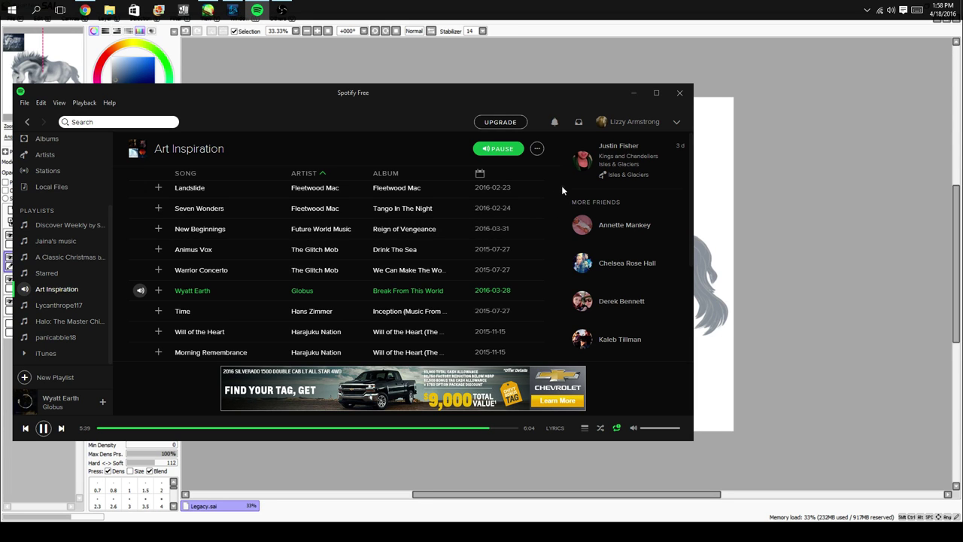
scroll(560, 188, down, 3)
scroll(560, 191, up, 1)
scroll(559, 190, up, 1)
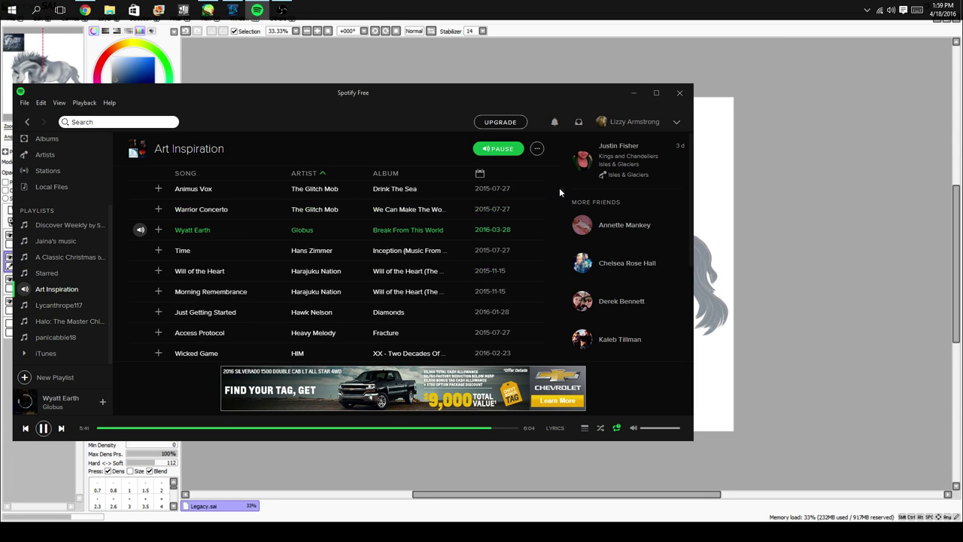
scroll(276, 296, down, 2)
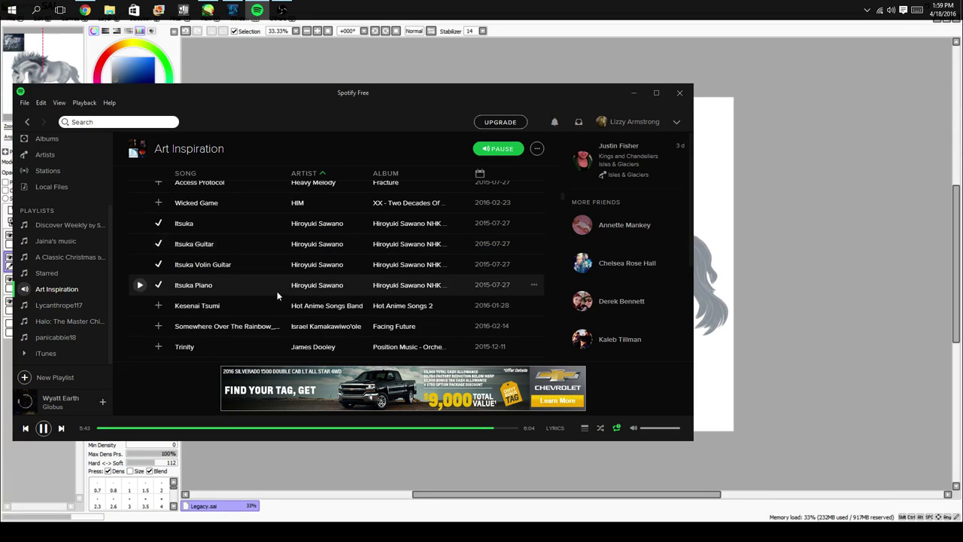
scroll(277, 296, up, 1)
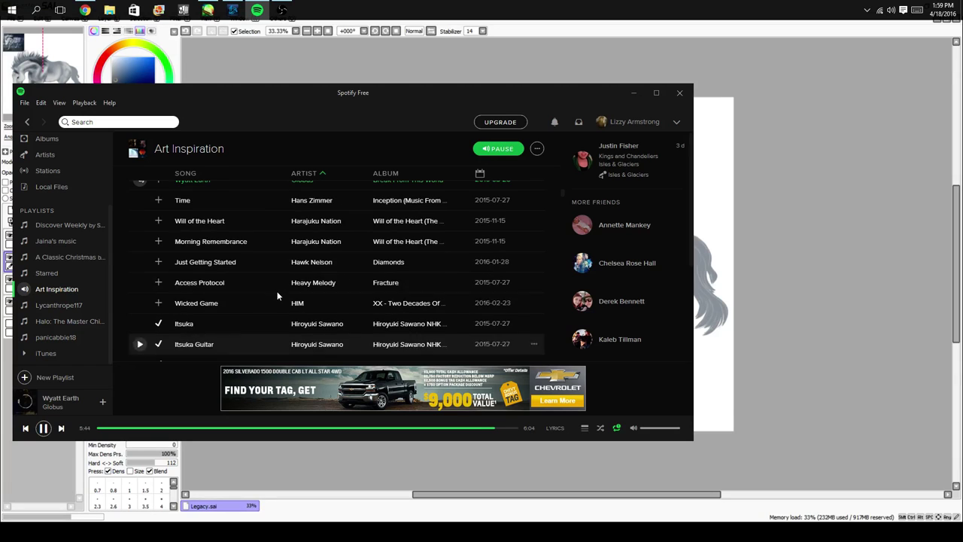
click(143, 225)
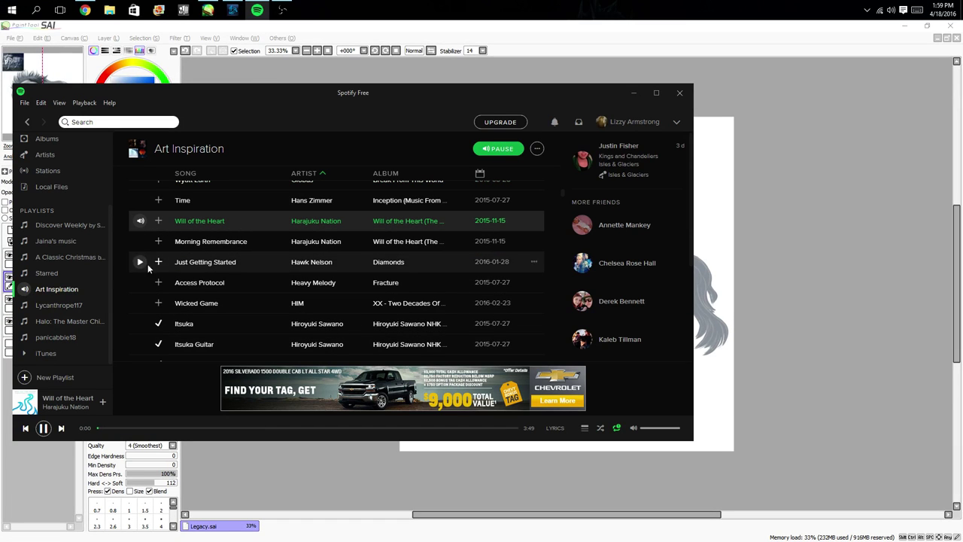
click(31, 491)
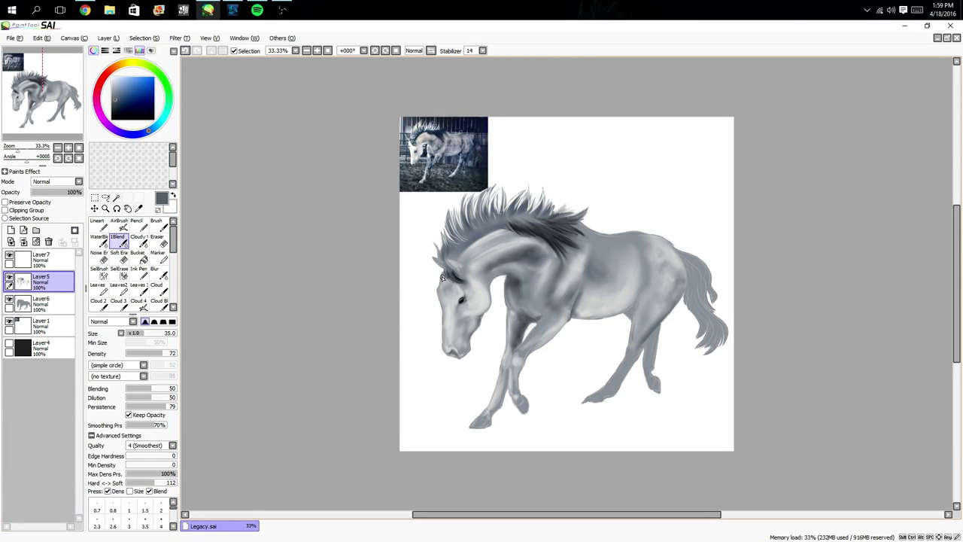
- Sample a light grey from the horse's cheek and airbrush highlights along the withers and front of the back at size 35
scroll(477, 291, up, 3)
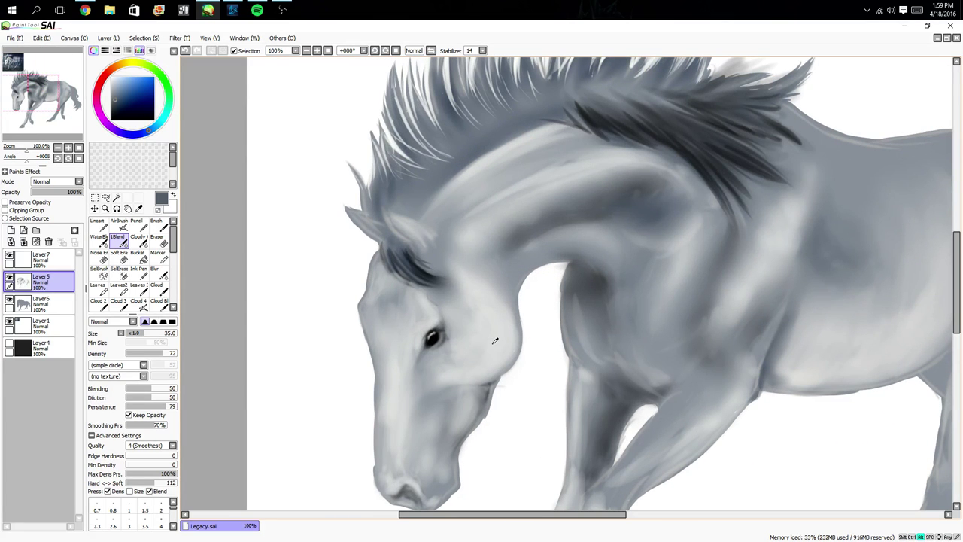
alt+click(495, 341)
click(119, 224)
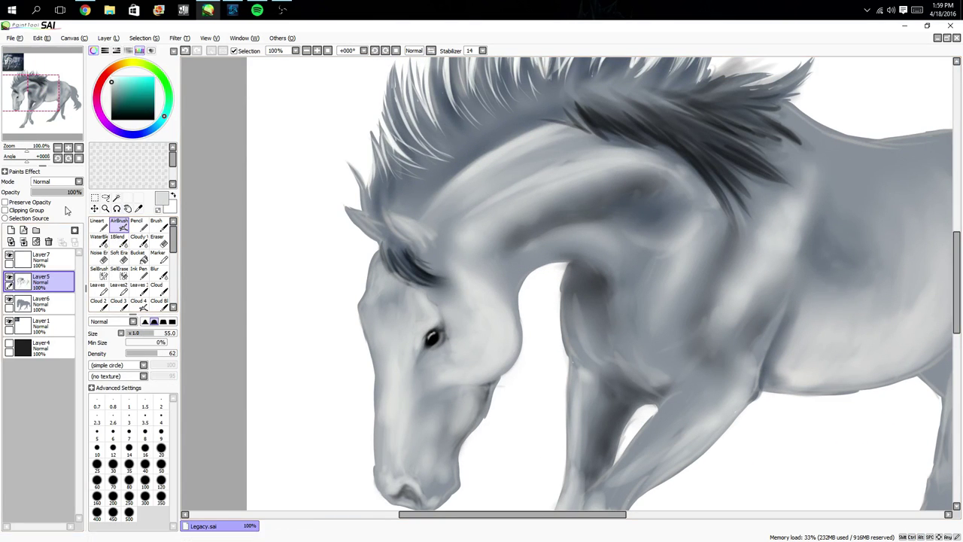
click(57, 157)
click(57, 157)
click(57, 157)
click(58, 157)
click(57, 157)
click(57, 158)
key(space)
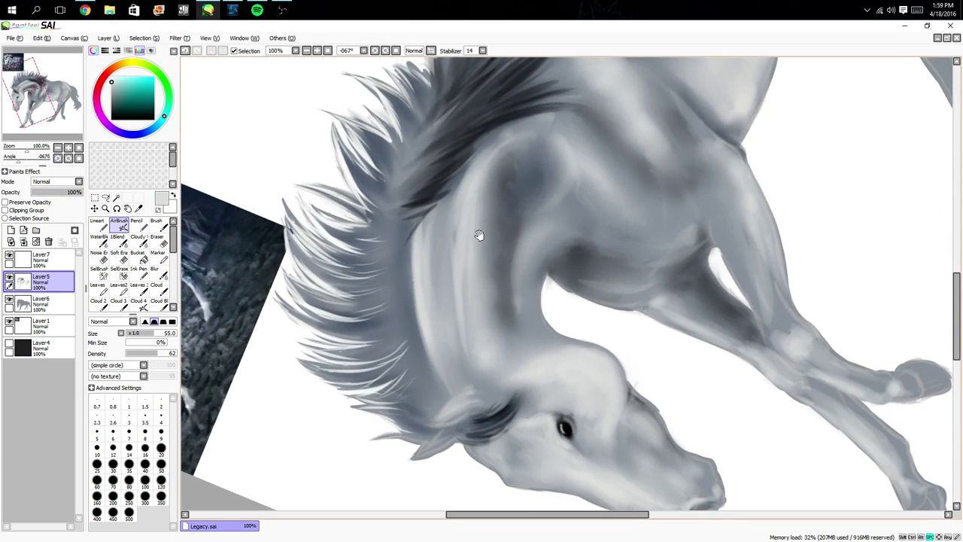
drag(478, 235, 511, 391)
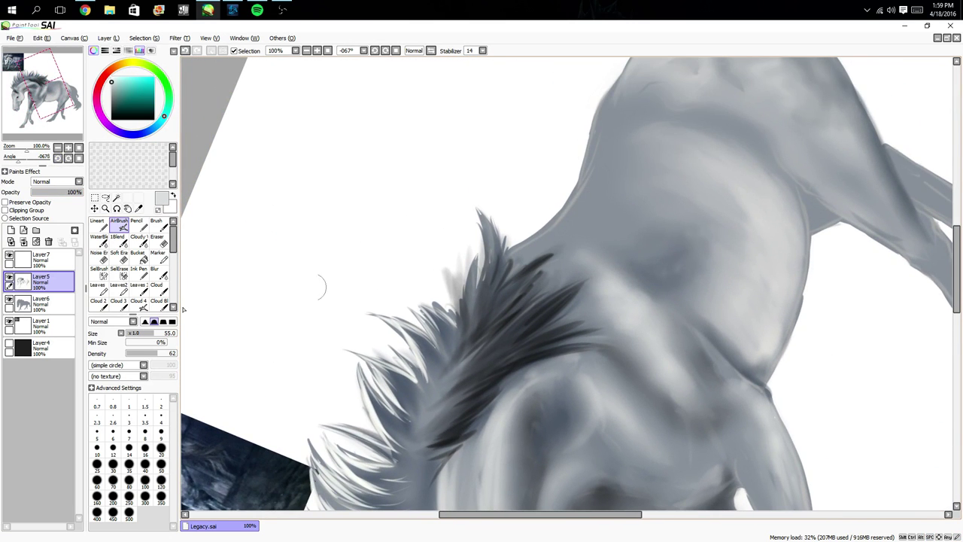
key(bracketleft)
key(bracketleft)
key(bracketleft)
drag(584, 179, 545, 240)
mouse_move(578, 197)
mouse_down()
mouse_move(541, 244)
mouse_move(572, 211)
mouse_move(510, 257)
mouse_move(548, 236)
mouse_move(509, 277)
mouse_move(544, 242)
mouse_move(515, 266)
mouse_up()
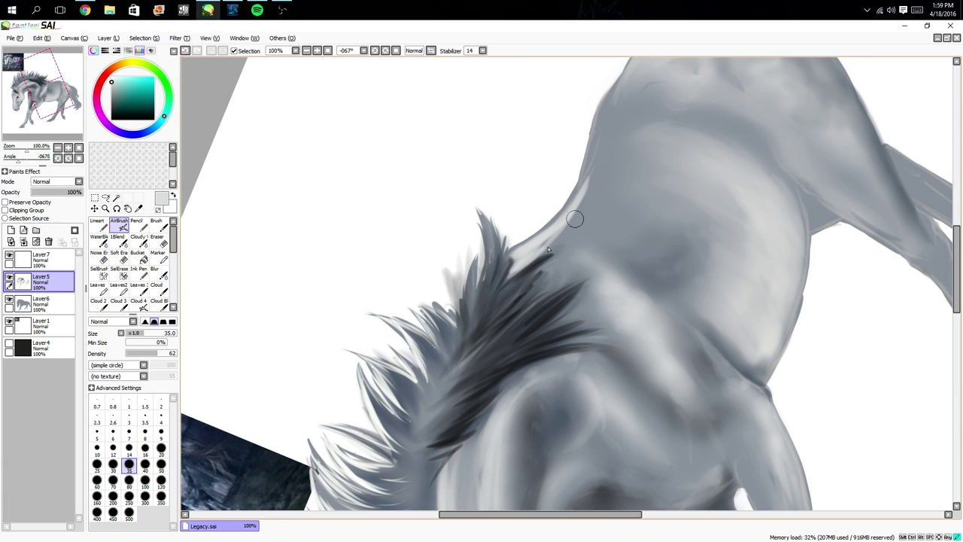
drag(564, 239, 564, 258)
- Extend the airbrushed highlight along the back line and blend it into the coat with the 1Blend brush at size 35
mouse_move(566, 136)
mouse_down()
mouse_move(532, 254)
mouse_move(551, 292)
mouse_up()
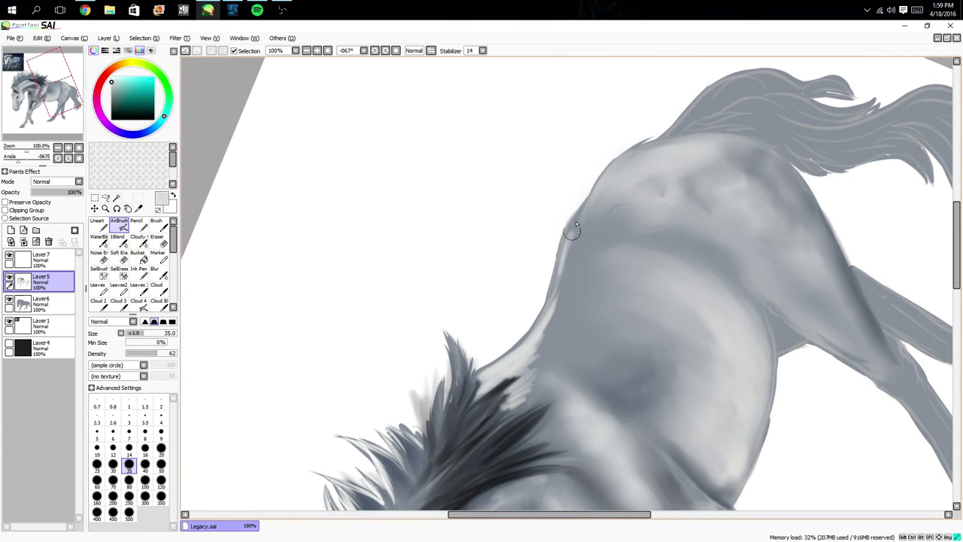
mouse_move(572, 232)
mouse_down()
mouse_move(536, 344)
mouse_move(563, 308)
mouse_move(525, 366)
mouse_move(540, 345)
mouse_move(521, 352)
mouse_move(537, 360)
mouse_move(553, 344)
mouse_move(551, 355)
mouse_move(511, 404)
mouse_move(527, 399)
mouse_move(545, 369)
mouse_move(549, 358)
mouse_move(492, 388)
mouse_up()
click(118, 239)
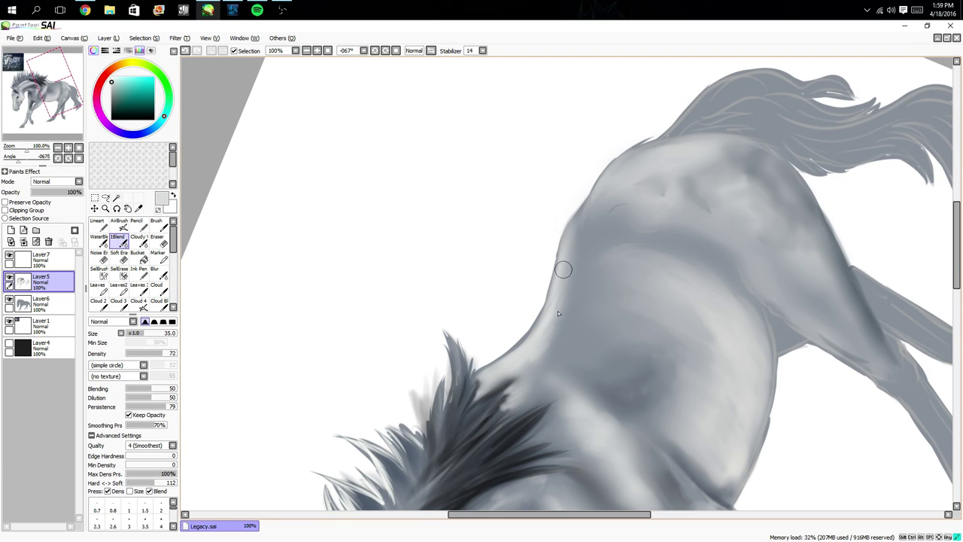
click(79, 148)
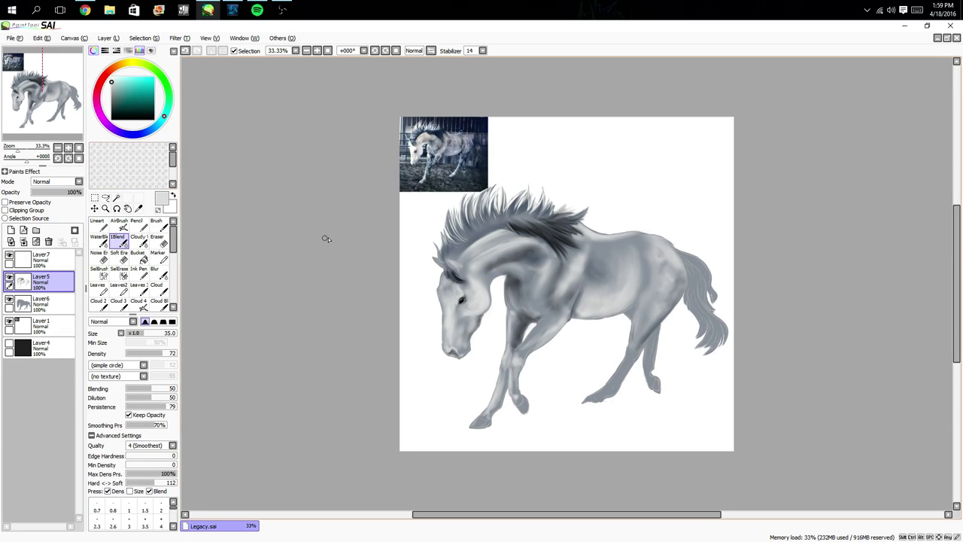
- Airbrush light grey highlights on the upper barrel behind the shoulder at size 61 and density 42
click(119, 226)
click(157, 333)
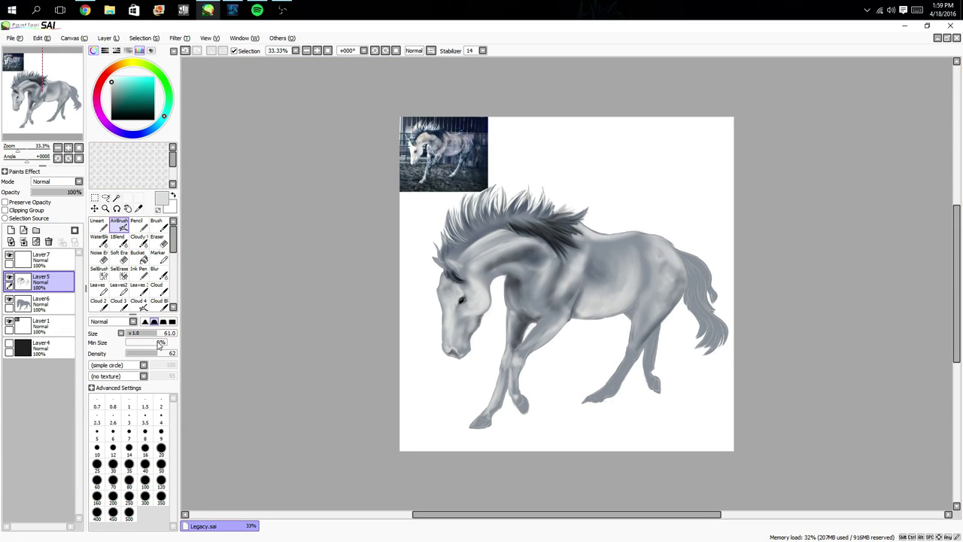
click(147, 353)
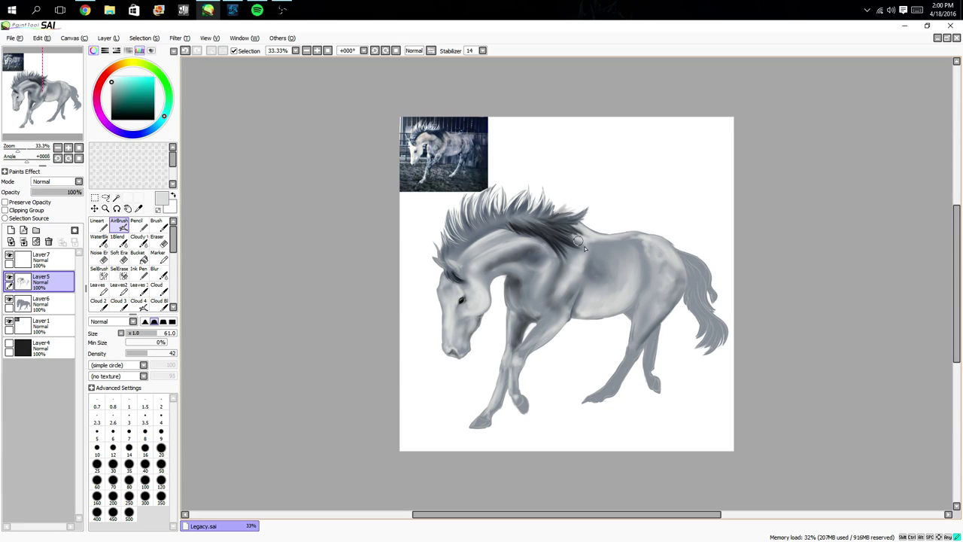
mouse_move(573, 253)
mouse_down()
mouse_move(599, 247)
mouse_move(589, 242)
mouse_move(613, 262)
mouse_move(624, 242)
mouse_move(636, 250)
mouse_move(597, 245)
mouse_move(616, 266)
mouse_up()
- Blend the barrel highlights with the 1Blend brush at size 66 and density 72, and save the painting
click(118, 236)
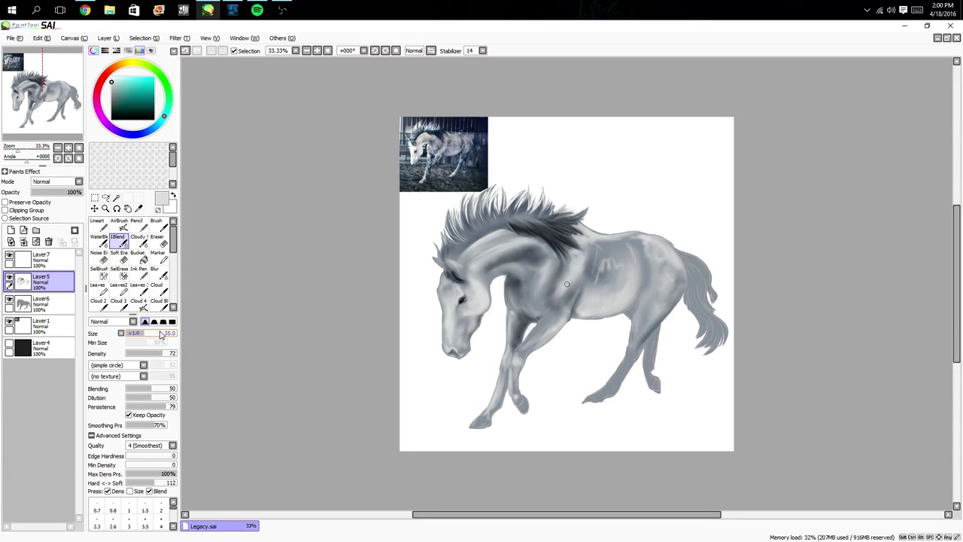
mouse_move(629, 245)
mouse_down()
mouse_move(621, 272)
mouse_move(605, 258)
mouse_move(597, 273)
mouse_up()
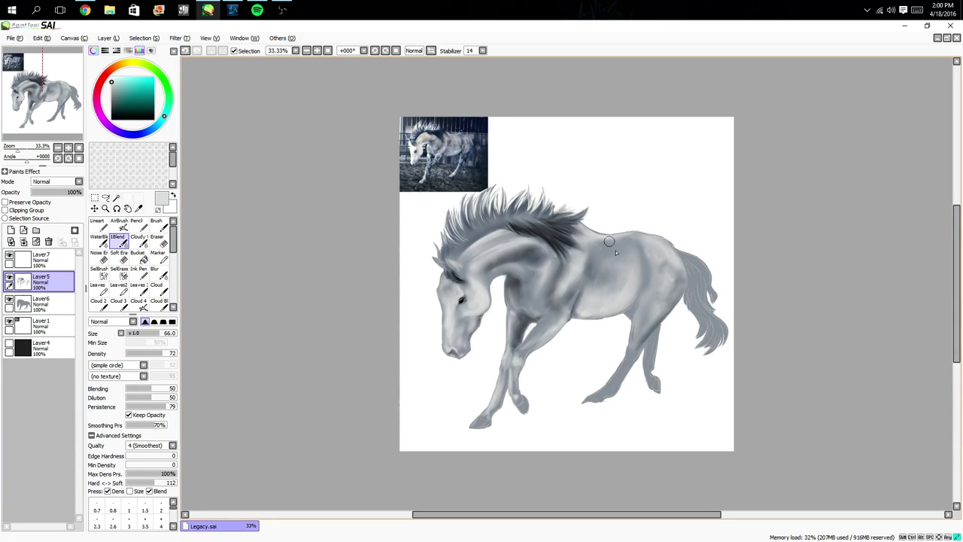
click(15, 38)
click(36, 97)
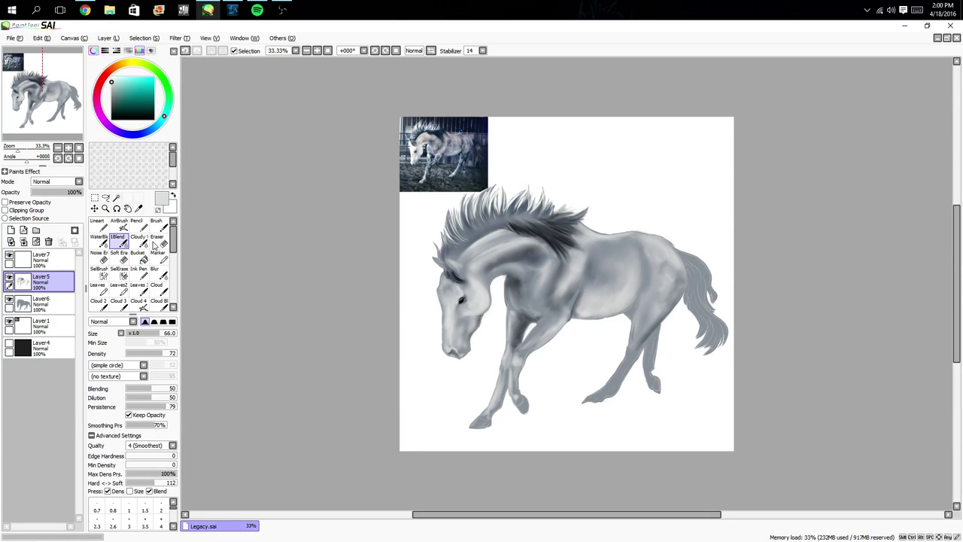
- Handwrite the note "BRB Baby awake!" in black above the horse's back on Layer7 with the Lineart brush at size 33
click(100, 227)
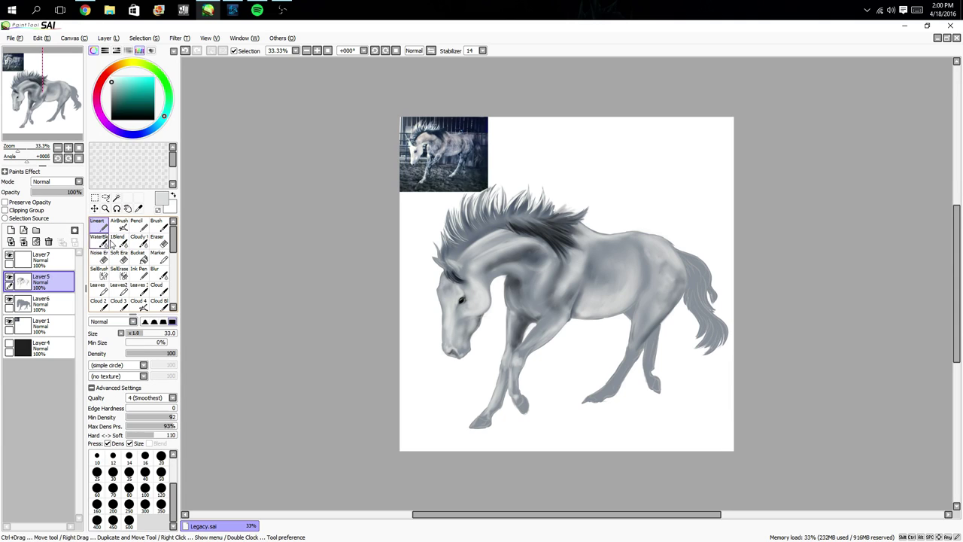
click(41, 260)
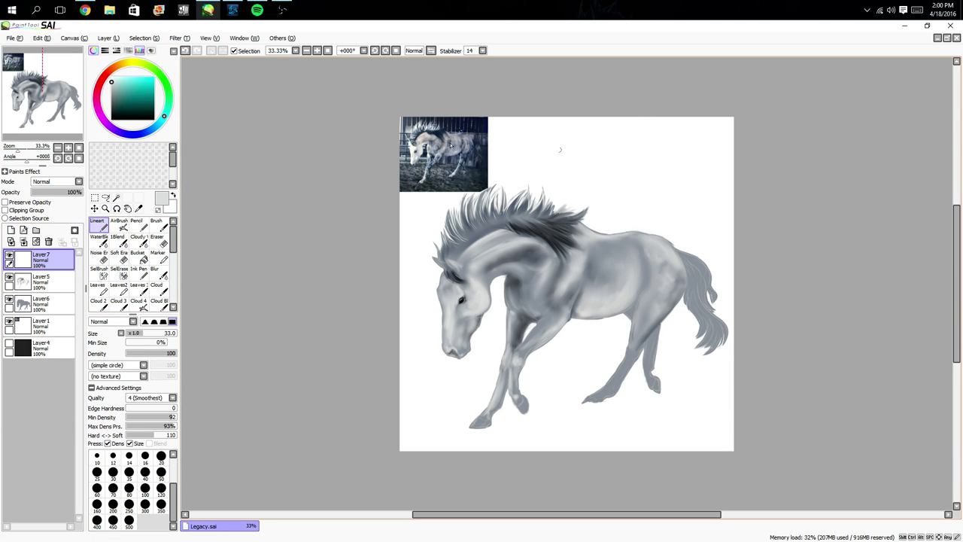
drag(113, 117, 92, 130)
mouse_move(619, 141)
mouse_down()
mouse_move(614, 167)
mouse_move(631, 167)
mouse_up()
drag(636, 148, 649, 171)
mouse_move(654, 154)
mouse_down()
mouse_move(655, 176)
mouse_move(648, 172)
mouse_up()
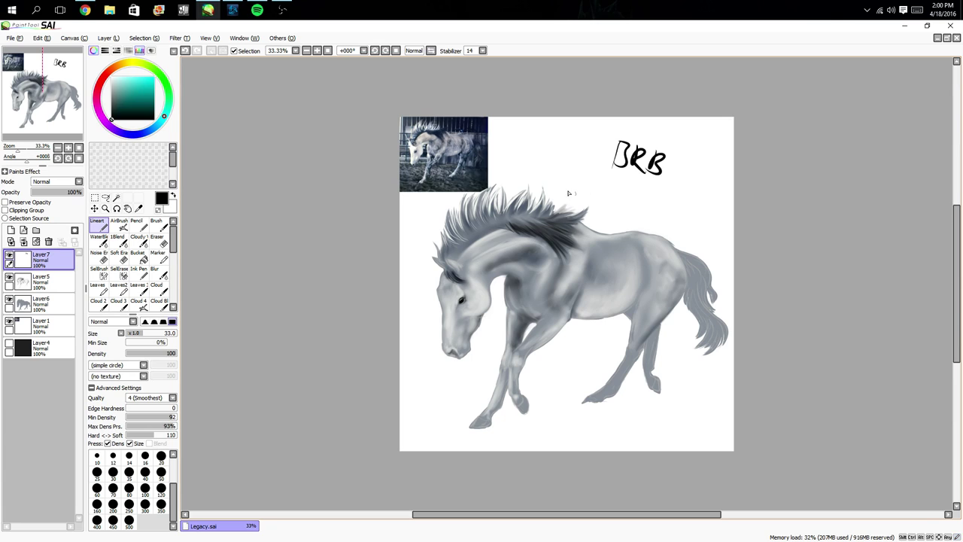
mouse_move(557, 157)
mouse_down()
mouse_move(581, 185)
mouse_move(596, 181)
mouse_move(596, 211)
mouse_move(612, 195)
mouse_move(640, 191)
mouse_move(643, 205)
mouse_move(680, 202)
mouse_move(674, 225)
mouse_move(691, 203)
mouse_move(704, 225)
mouse_up()
drag(717, 183, 710, 218)
click(707, 225)
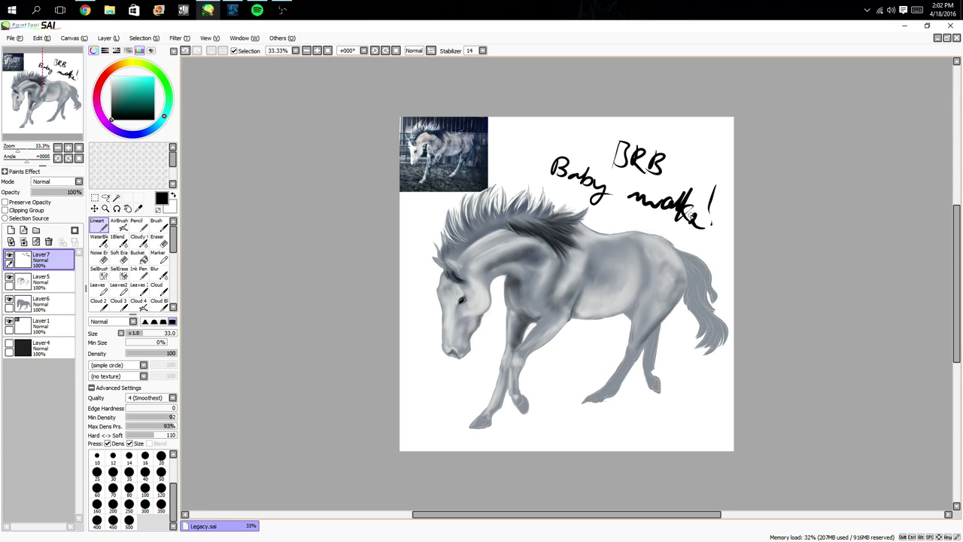
- Clear the handwritten note from Layer7 and make Layer5 the active layer
click(35, 240)
click(41, 280)
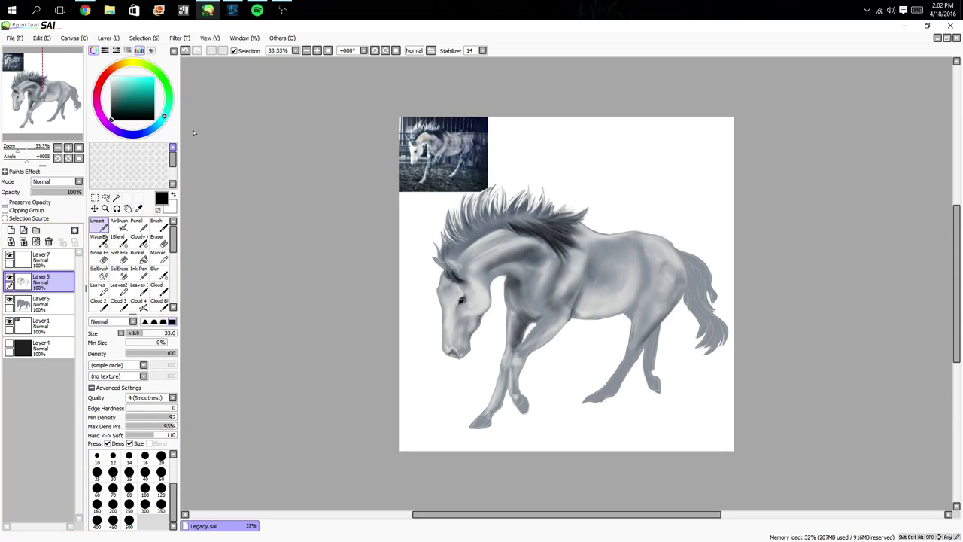
- Switch to Spotify, play "Morning Remembrance" from the Art Inspiration playlist, and return to PaintTool SAI
right_click(256, 9)
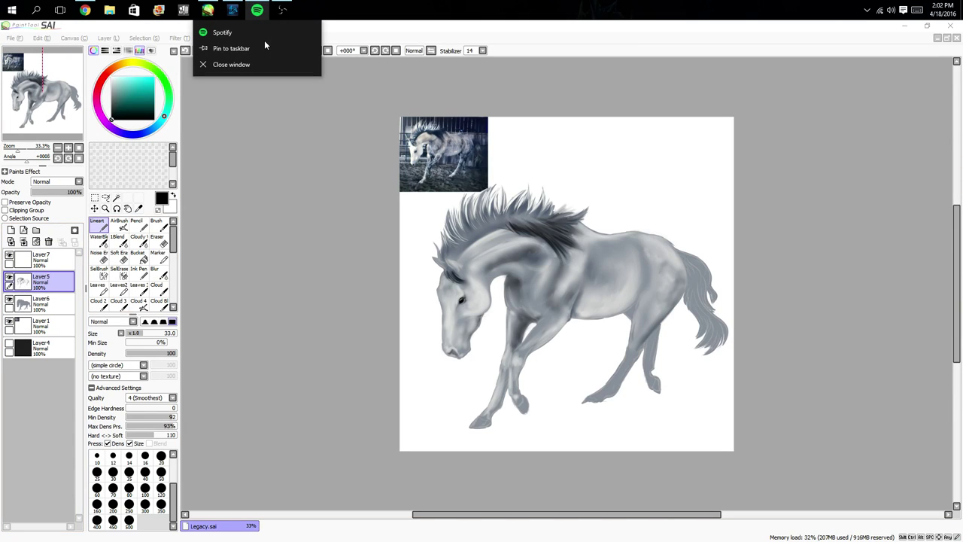
mouse_move(244, 4)
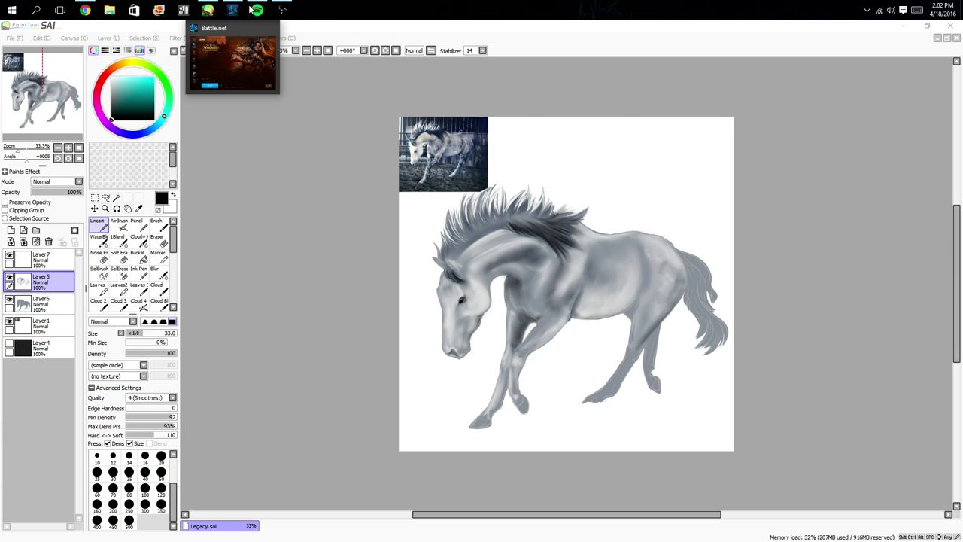
click(256, 9)
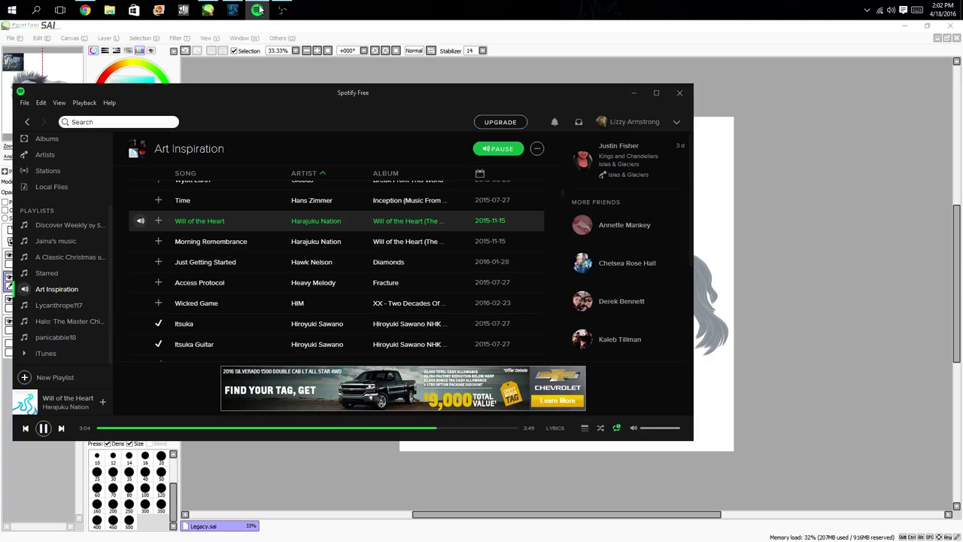
click(141, 241)
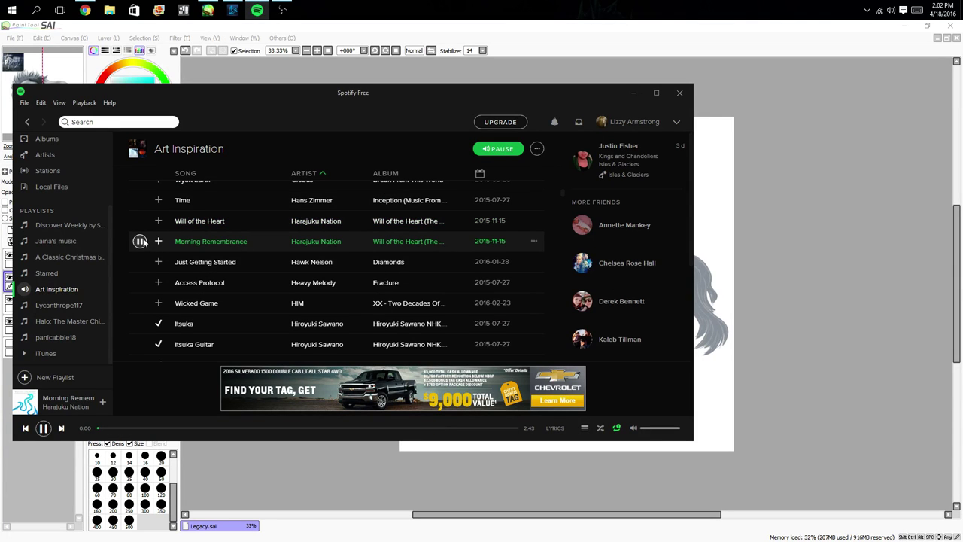
click(54, 471)
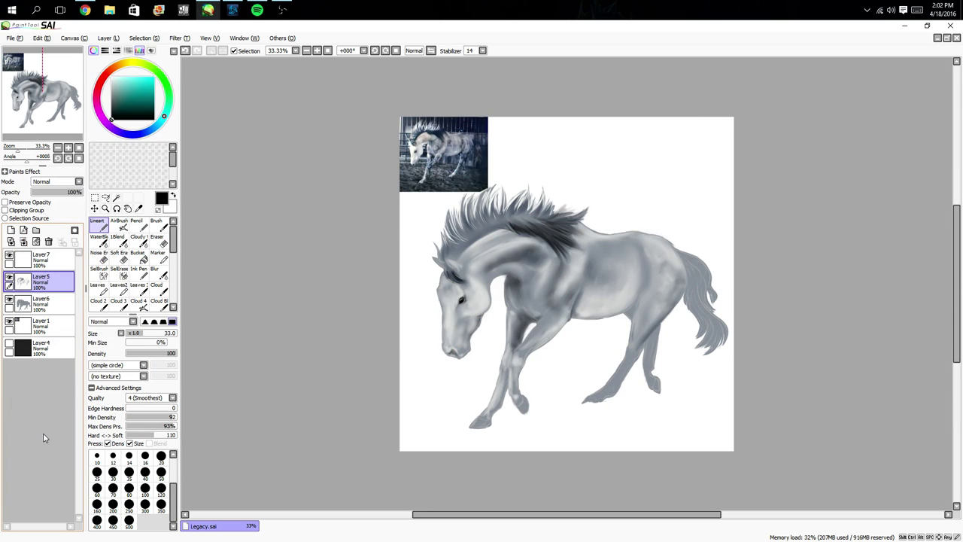
- Airbrush an off-white highlight, sampled from the reference horse's chest, along the front edge of the chest above the far foreleg at size 35 and density 42
scroll(616, 351, up, 3)
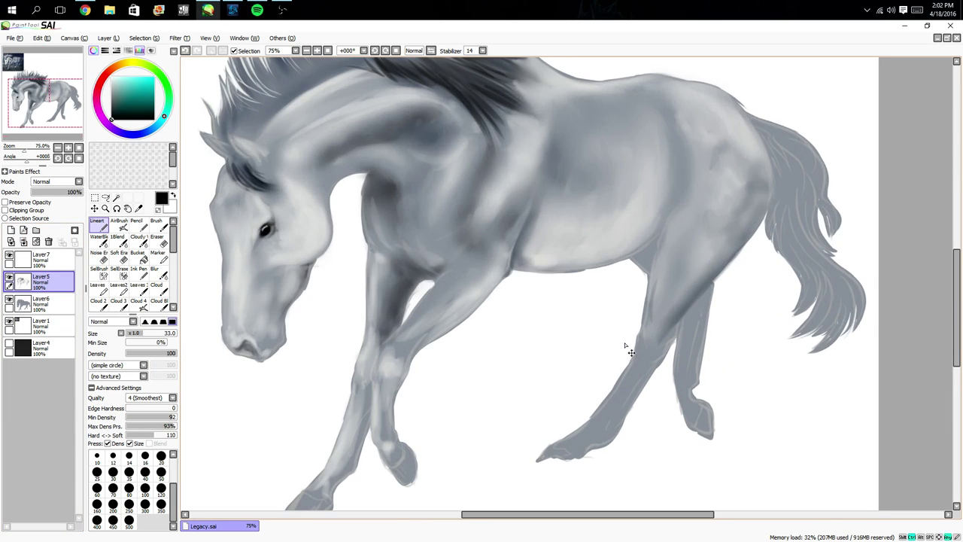
drag(416, 181, 522, 324)
mouse_move(363, 119)
mouse_down()
mouse_move(453, 219)
mouse_move(485, 295)
mouse_up()
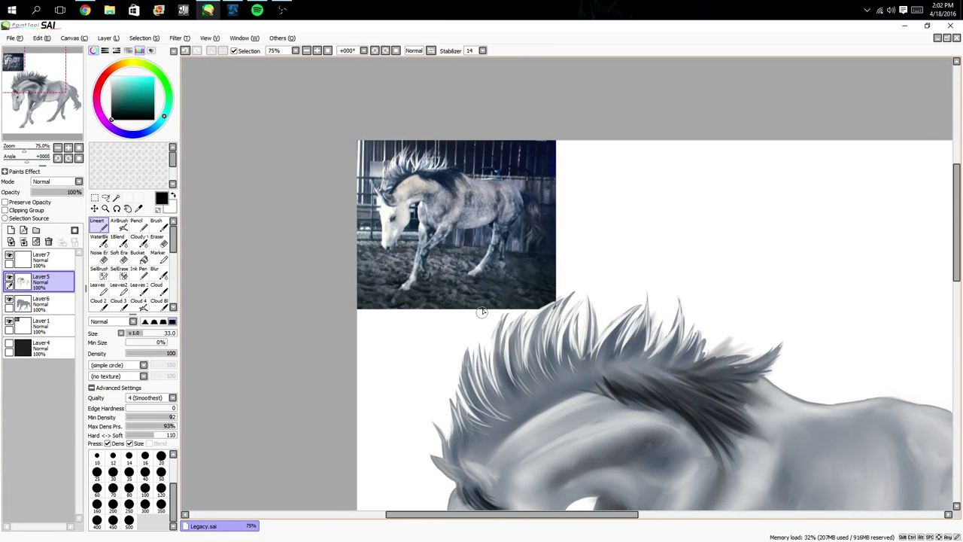
scroll(444, 227, up, 3)
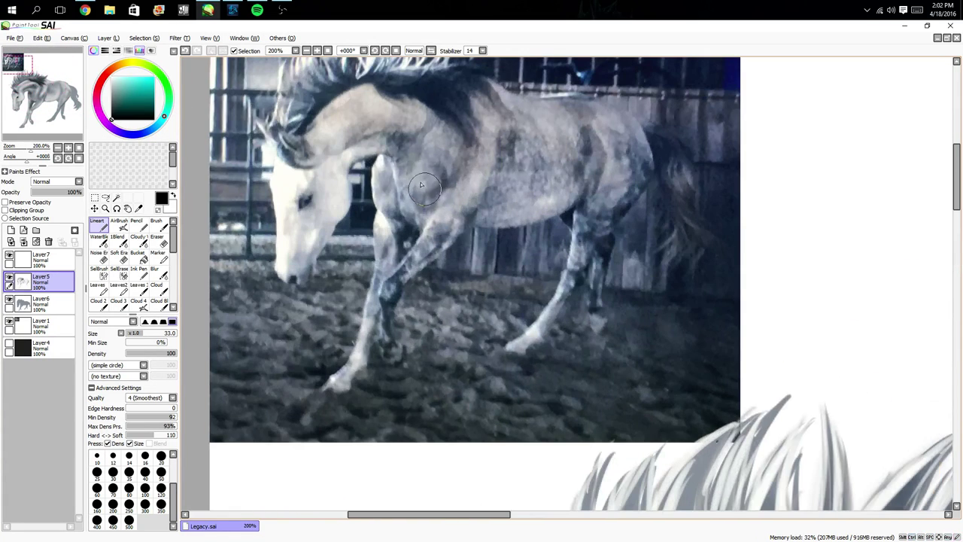
alt+click(381, 165)
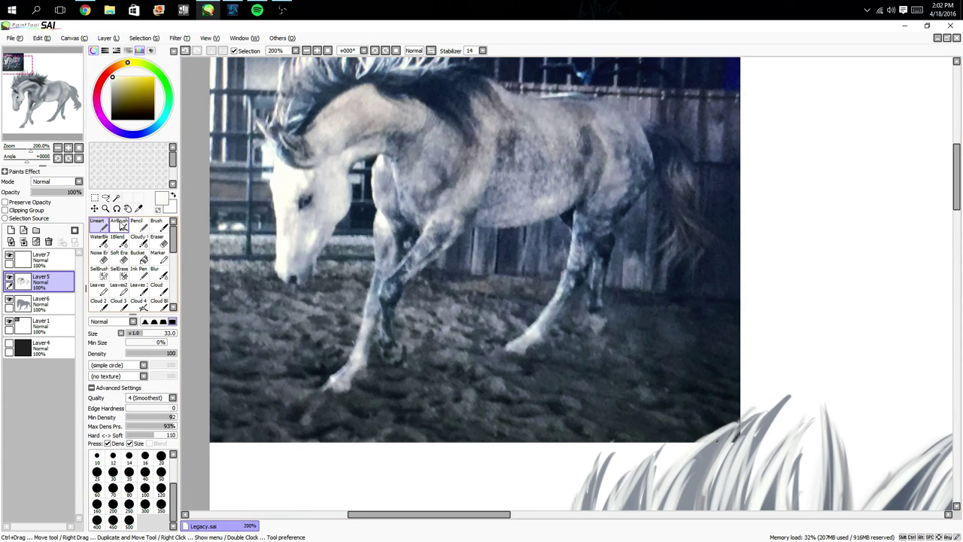
click(119, 223)
drag(435, 478, 341, 279)
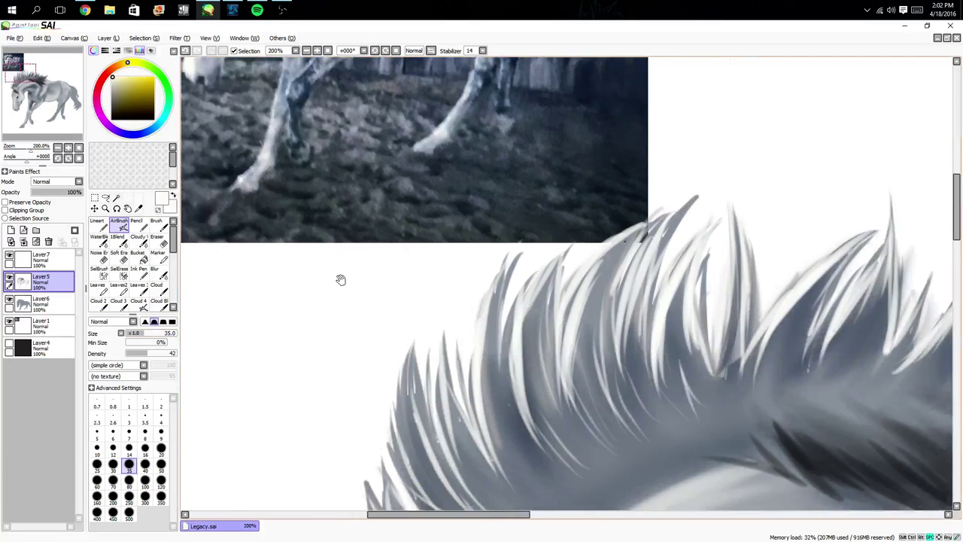
drag(449, 398, 281, 168)
mouse_move(400, 436)
mouse_down()
mouse_move(313, 148)
mouse_move(301, 138)
mouse_up()
mouse_move(508, 213)
mouse_down()
mouse_move(488, 208)
mouse_move(479, 225)
mouse_move(477, 248)
mouse_move(490, 218)
mouse_move(519, 239)
mouse_move(494, 250)
mouse_move(474, 302)
mouse_move(478, 354)
mouse_move(482, 219)
mouse_move(474, 240)
mouse_move(481, 348)
mouse_up()
mouse_move(394, 154)
mouse_down()
mouse_move(553, 299)
mouse_move(625, 384)
mouse_up()
drag(359, 90, 516, 339)
drag(535, 256, 444, 143)
drag(554, 283, 443, 141)
mouse_move(592, 423)
mouse_down()
mouse_move(522, 299)
mouse_move(489, 195)
mouse_up()
drag(511, 300, 418, 32)
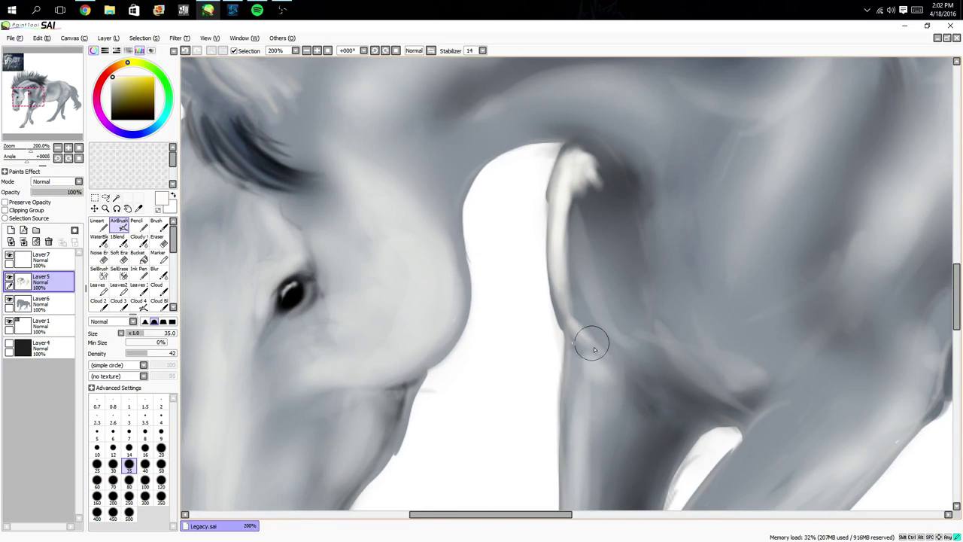
mouse_move(584, 338)
mouse_down()
mouse_move(638, 393)
mouse_move(563, 321)
mouse_move(563, 302)
mouse_move(623, 362)
mouse_move(581, 319)
mouse_move(561, 268)
mouse_move(581, 183)
mouse_move(606, 203)
mouse_move(610, 226)
mouse_move(590, 157)
mouse_move(585, 191)
mouse_move(569, 190)
mouse_move(572, 159)
mouse_move(588, 154)
mouse_move(606, 176)
mouse_move(580, 148)
mouse_move(625, 235)
mouse_move(590, 228)
mouse_up()
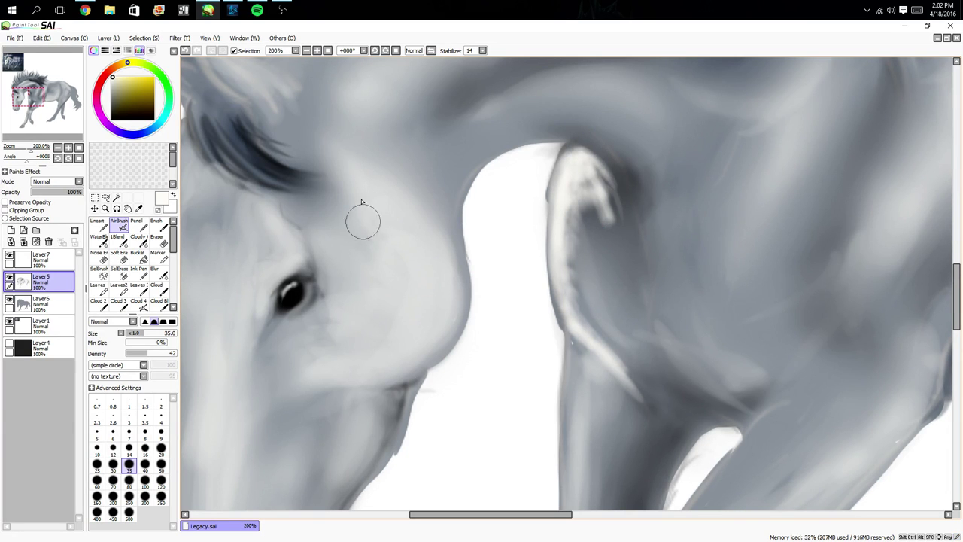
- Airbrush off-white highlights along the curved rear edge of the cheek and on the brow around the eye
mouse_move(365, 157)
mouse_down()
mouse_move(438, 283)
mouse_move(394, 182)
mouse_move(447, 289)
mouse_move(417, 204)
mouse_move(445, 316)
mouse_move(426, 215)
mouse_move(457, 314)
mouse_move(445, 237)
mouse_move(455, 317)
mouse_move(442, 351)
mouse_up()
drag(456, 303, 396, 354)
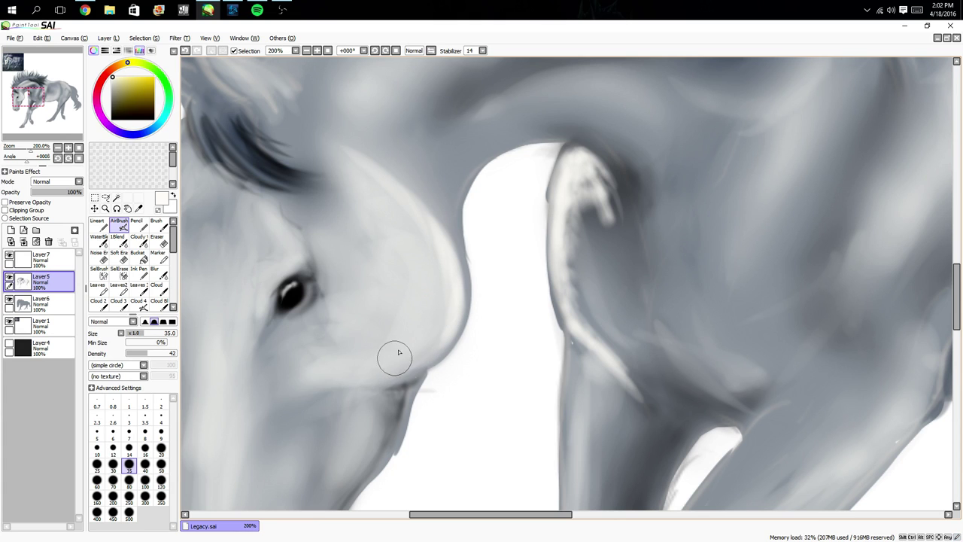
mouse_move(266, 208)
mouse_down()
mouse_move(307, 272)
mouse_move(282, 272)
mouse_move(262, 309)
mouse_move(268, 291)
mouse_move(260, 306)
mouse_move(234, 289)
mouse_up()
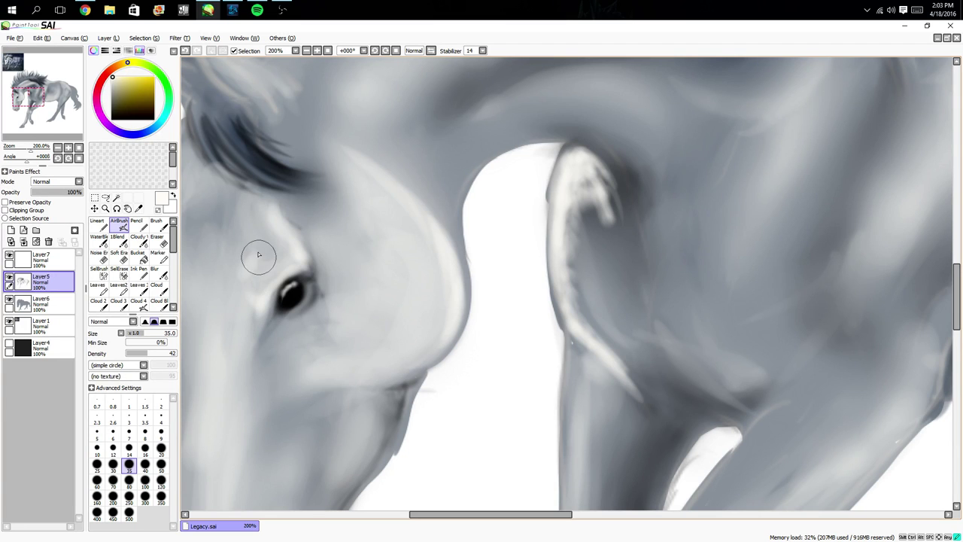
- Airbrush off-white highlights on the forehead below the forelock and down the front of the nose
mouse_move(200, 240)
mouse_down()
mouse_move(323, 267)
mouse_move(333, 216)
mouse_move(369, 287)
mouse_up()
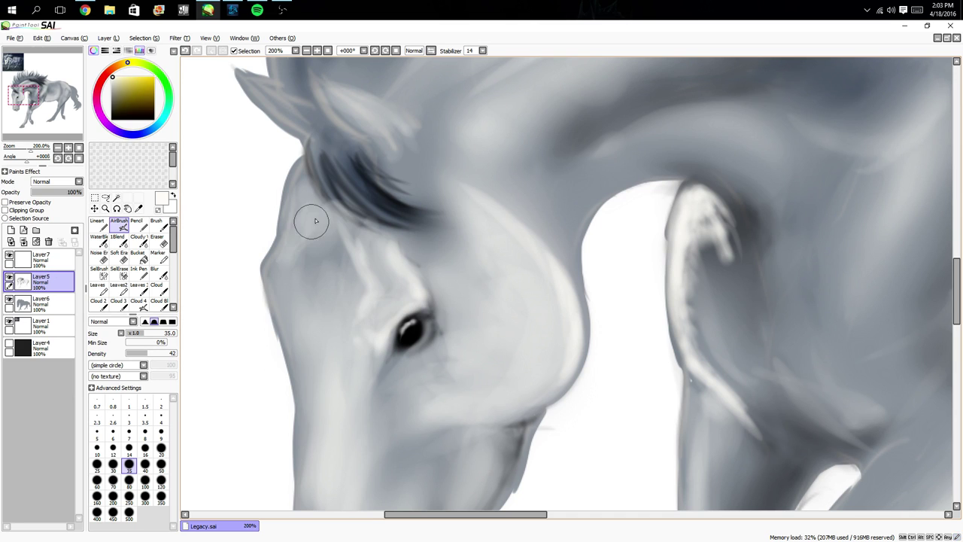
mouse_move(316, 217)
mouse_down()
mouse_move(297, 187)
mouse_move(285, 264)
mouse_move(293, 242)
mouse_move(273, 279)
mouse_up()
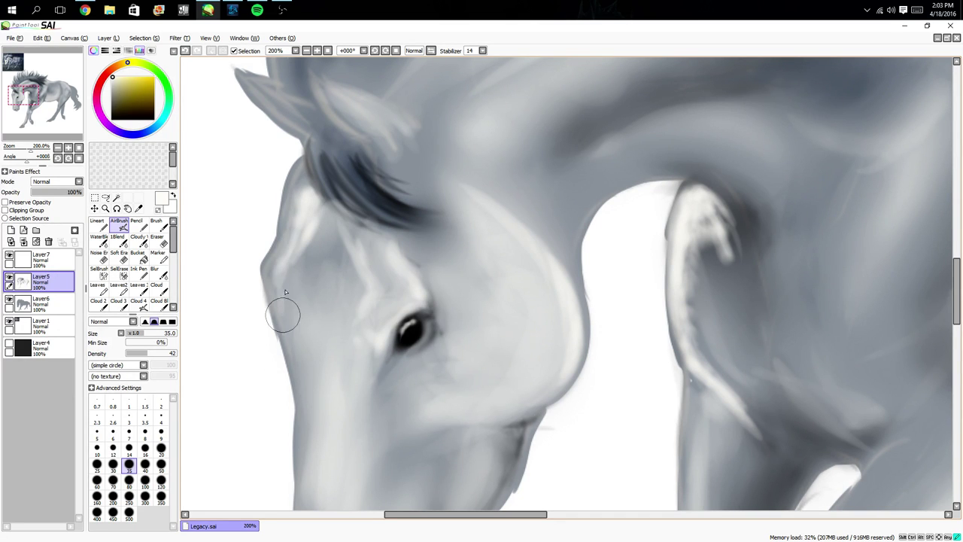
mouse_move(326, 348)
mouse_down()
mouse_move(323, 245)
mouse_move(357, 280)
mouse_move(347, 324)
mouse_up()
drag(290, 254, 305, 325)
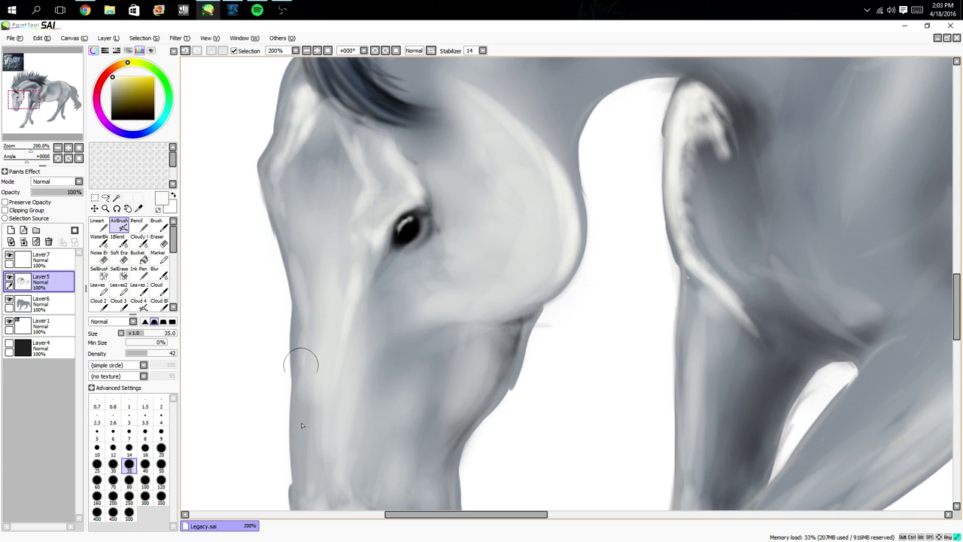
click(78, 148)
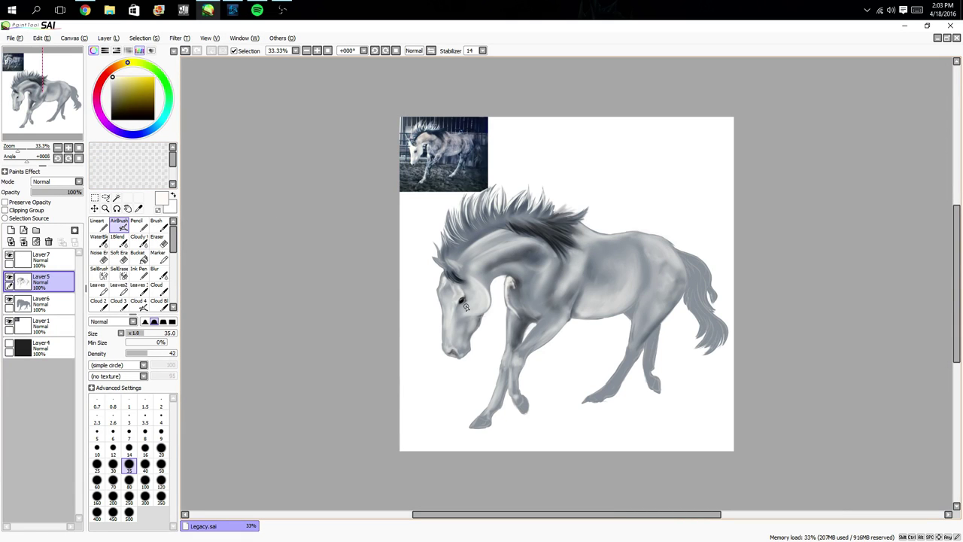
- Blend the new chest highlight above the far foreleg with the 1Blend brush at size 39 and density 72
scroll(552, 280, up, 3)
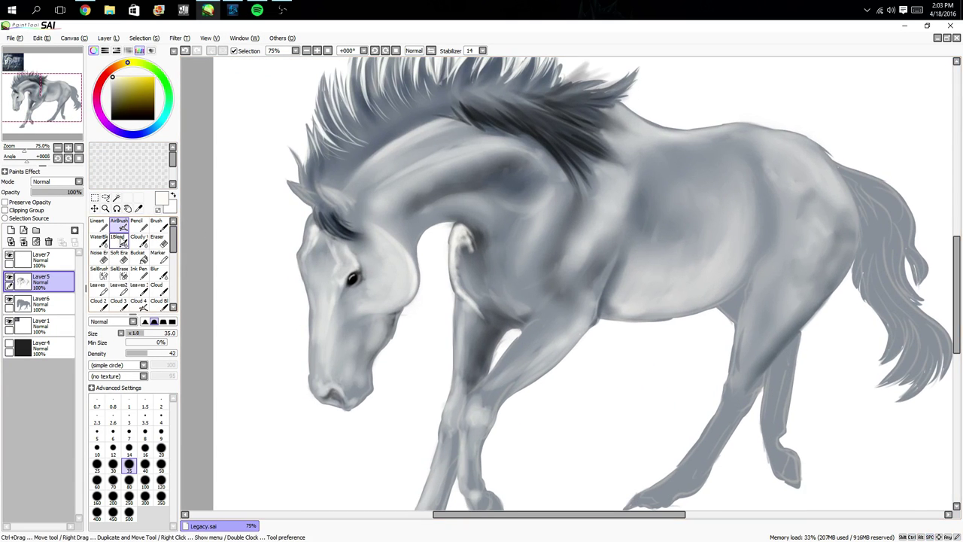
click(121, 238)
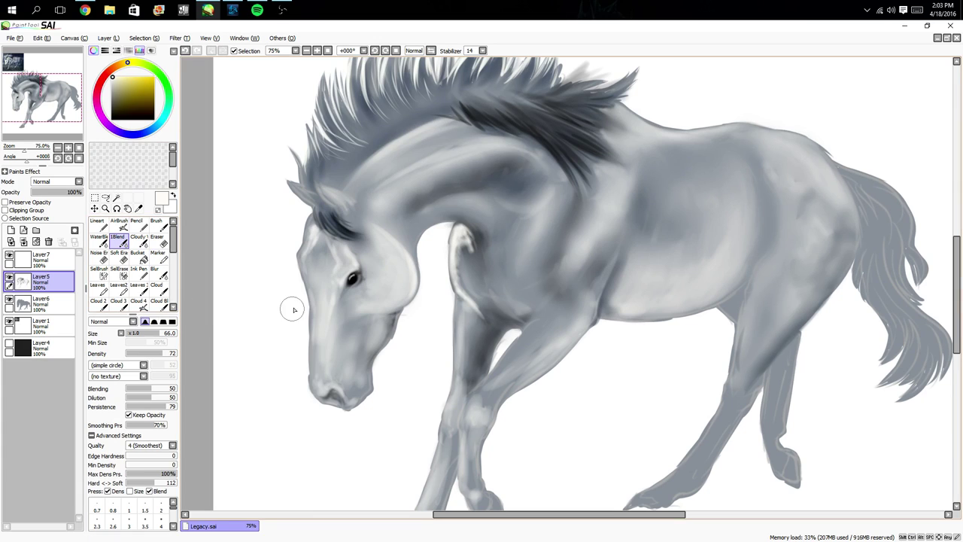
mouse_move(459, 241)
mouse_down()
mouse_move(466, 233)
mouse_move(470, 251)
mouse_move(458, 243)
mouse_move(461, 280)
mouse_move(457, 228)
mouse_move(459, 281)
mouse_move(482, 311)
mouse_up()
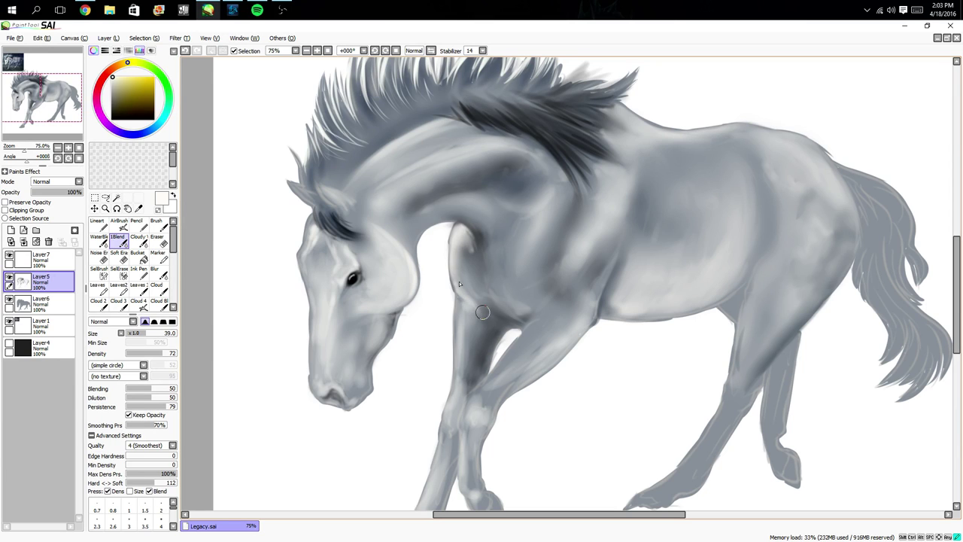
drag(459, 231, 461, 289)
click(79, 147)
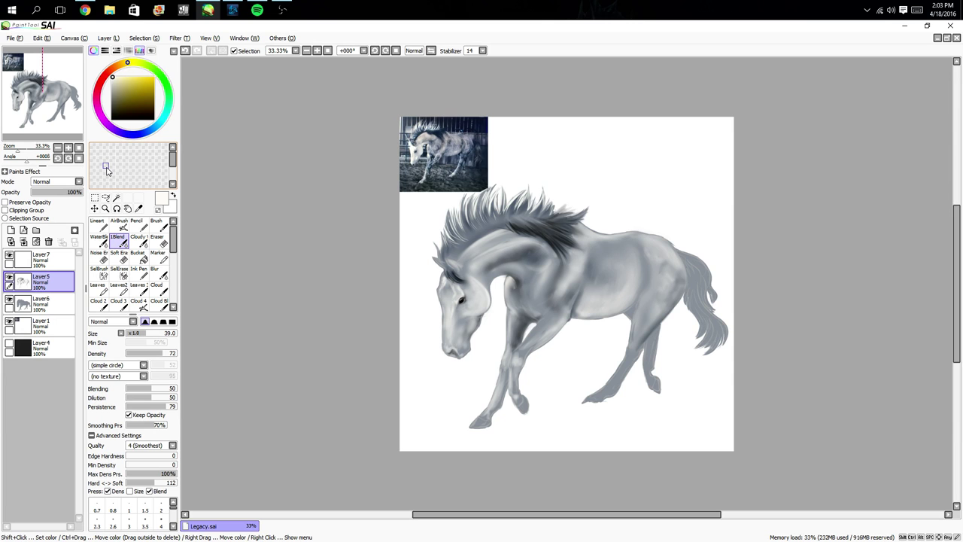
- Airbrush a blue-grey shadow, sampled from the reference horse, along the crease between the chest and the far foreleg at size 35
key(ctrl+plus)
key(ctrl+plus)
key(ctrl+plus)
key(ctrl+plus)
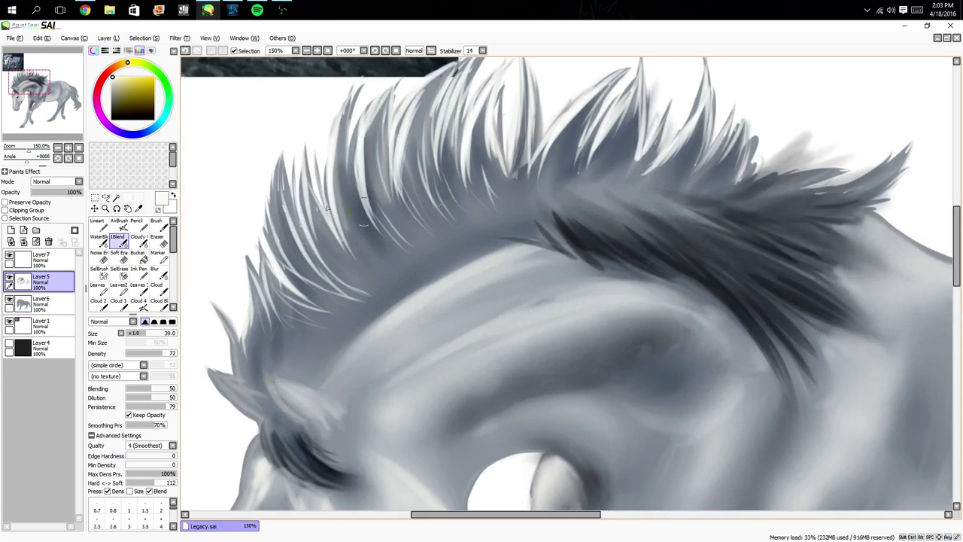
drag(310, 156, 522, 312)
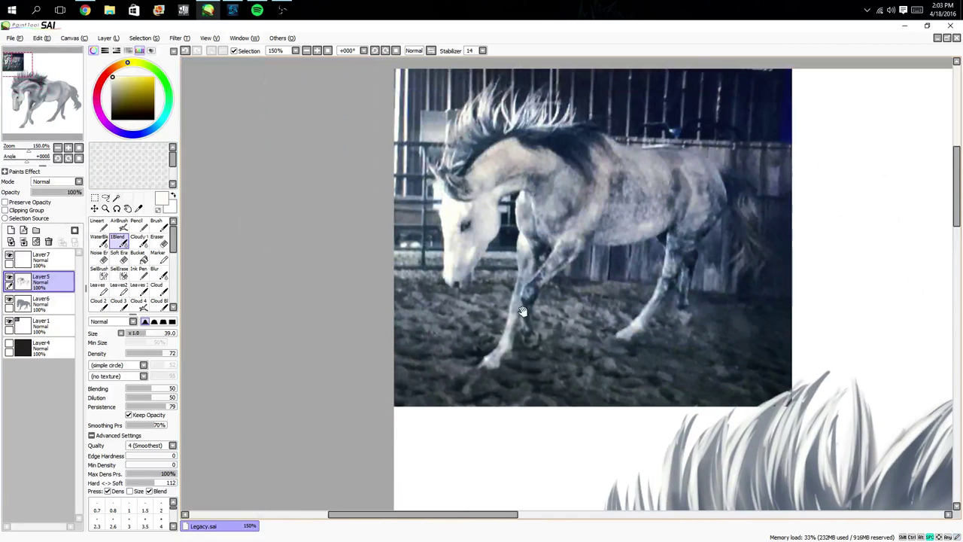
right_click(535, 238)
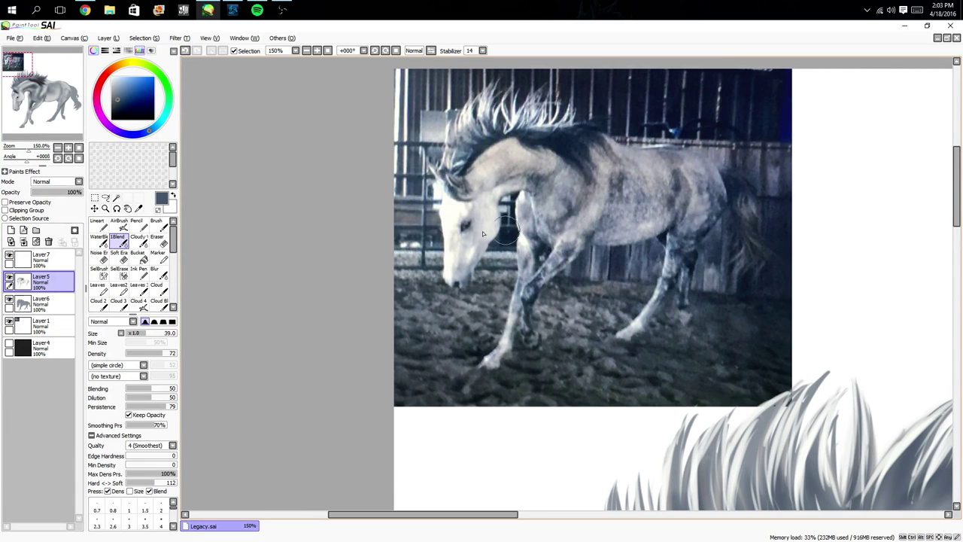
click(123, 225)
mouse_move(474, 490)
mouse_down()
mouse_move(297, 155)
mouse_move(284, 108)
mouse_up()
drag(502, 421, 368, 184)
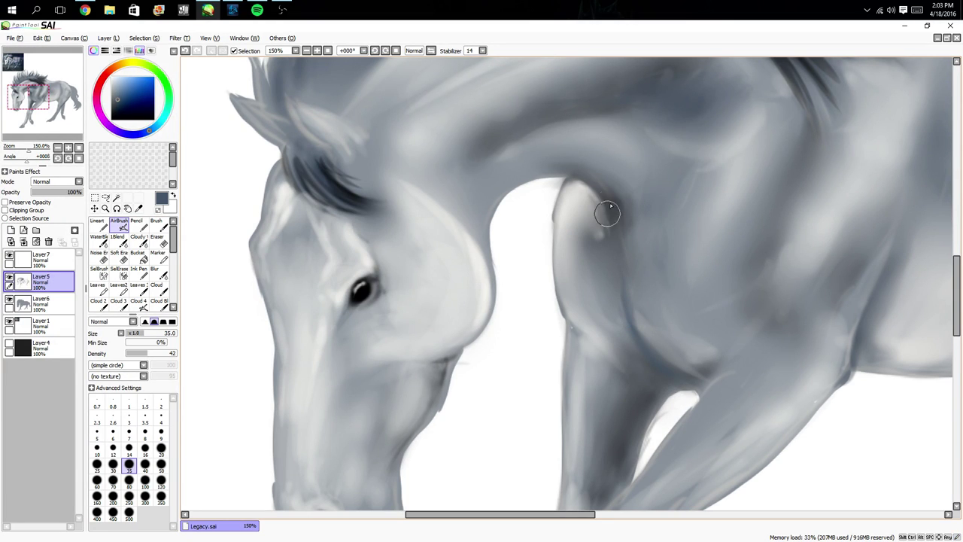
- Airbrush a light grey highlight, sampled from the painted chest, down the edge beside the dark chest crease
alt+click(574, 189)
mouse_move(607, 221)
mouse_down()
mouse_move(614, 254)
mouse_move(608, 215)
mouse_move(618, 246)
mouse_move(578, 177)
mouse_move(615, 254)
mouse_move(588, 193)
mouse_move(612, 314)
mouse_move(612, 280)
mouse_move(658, 379)
mouse_move(607, 333)
mouse_up()
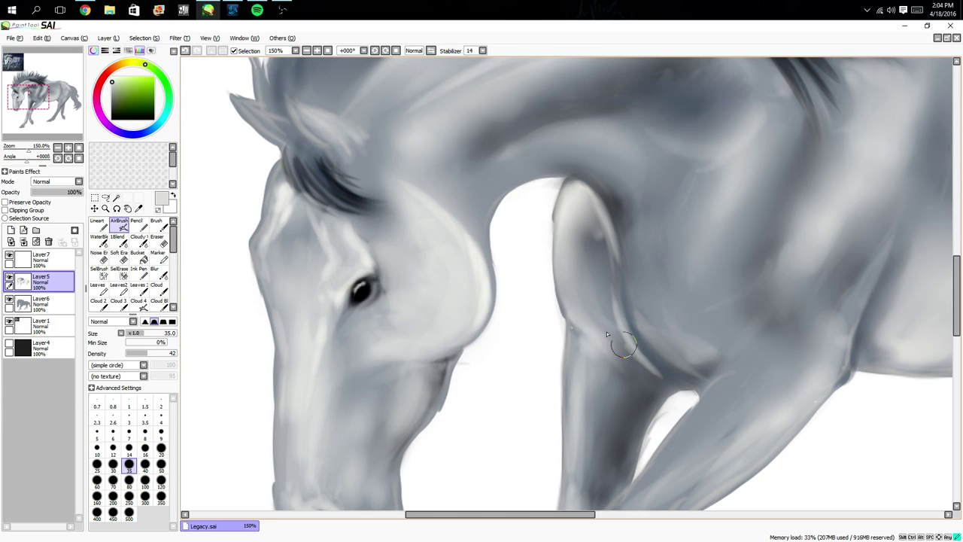
mouse_move(619, 294)
mouse_down()
mouse_move(621, 332)
mouse_move(652, 376)
mouse_move(656, 323)
mouse_move(698, 350)
mouse_move(688, 348)
mouse_move(725, 337)
mouse_up()
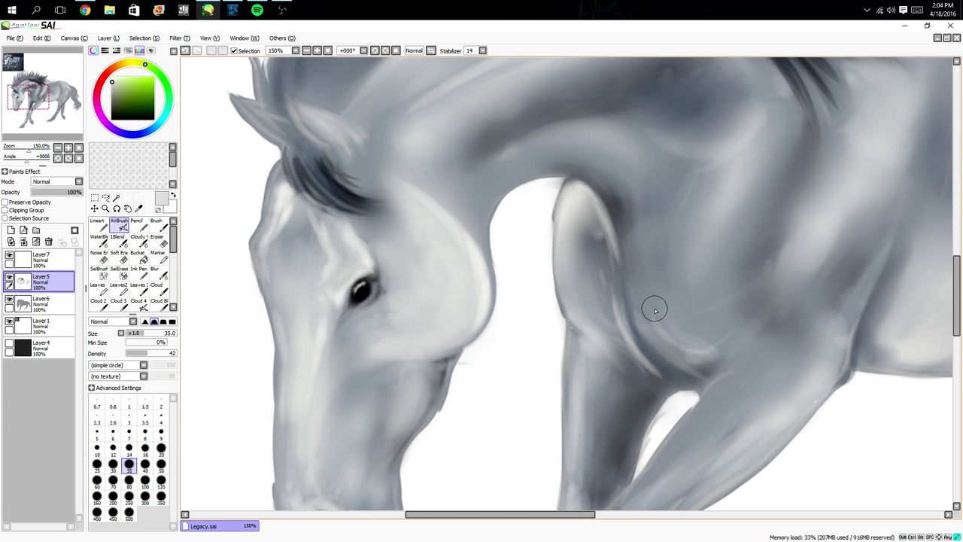
mouse_move(649, 239)
mouse_down()
mouse_move(652, 308)
mouse_move(657, 268)
mouse_move(668, 337)
mouse_move(693, 345)
mouse_move(453, 283)
mouse_move(647, 346)
mouse_move(708, 336)
mouse_move(707, 349)
mouse_move(658, 315)
mouse_move(642, 286)
mouse_up()
- Blend the chest crease highlight and shadow with the 1Blend brush at size 39 and density 72, and save the painting
click(118, 239)
mouse_move(589, 198)
mouse_down()
mouse_move(613, 267)
mouse_move(604, 289)
mouse_move(661, 388)
mouse_move(672, 380)
mouse_move(634, 285)
mouse_move(604, 302)
mouse_move(623, 362)
mouse_move(595, 295)
mouse_move(662, 353)
mouse_move(708, 364)
mouse_move(620, 314)
mouse_move(645, 223)
mouse_move(611, 241)
mouse_up()
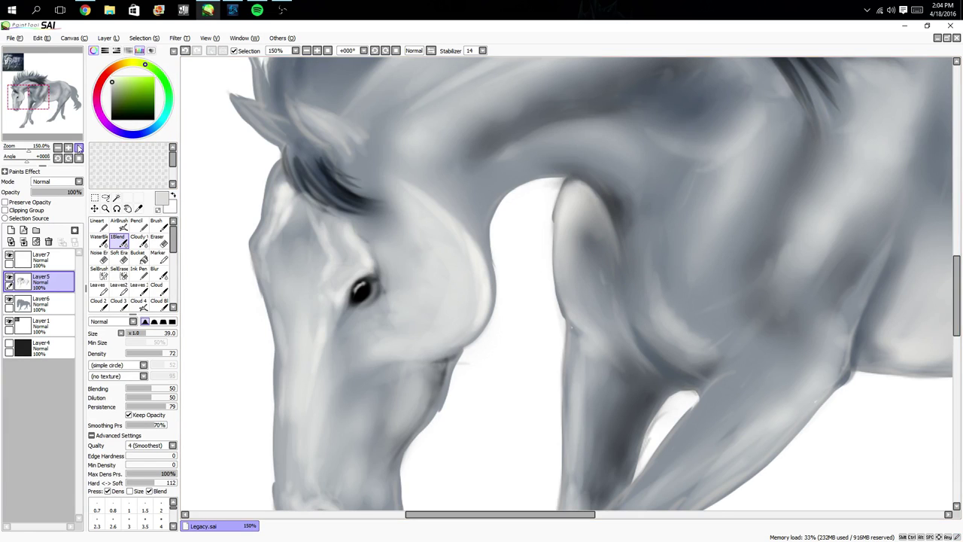
click(78, 147)
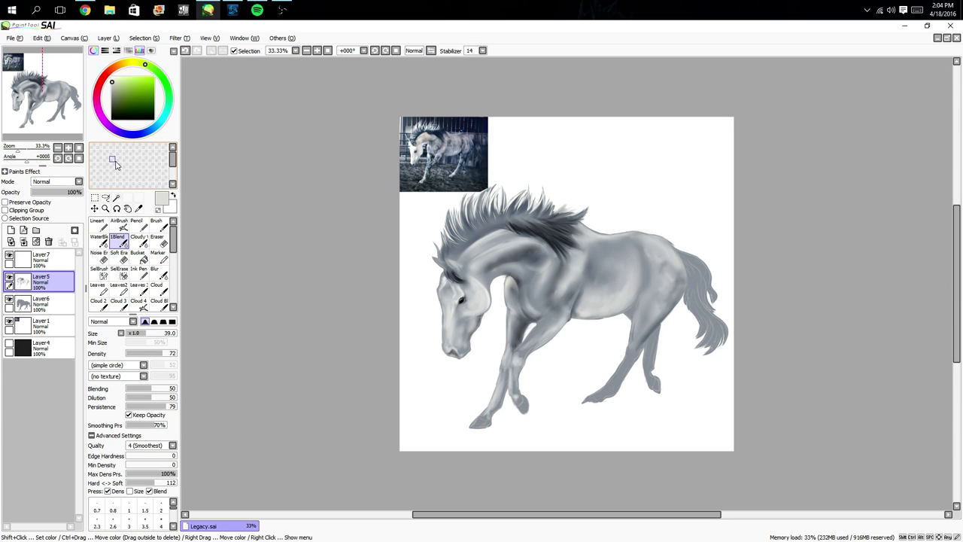
click(11, 38)
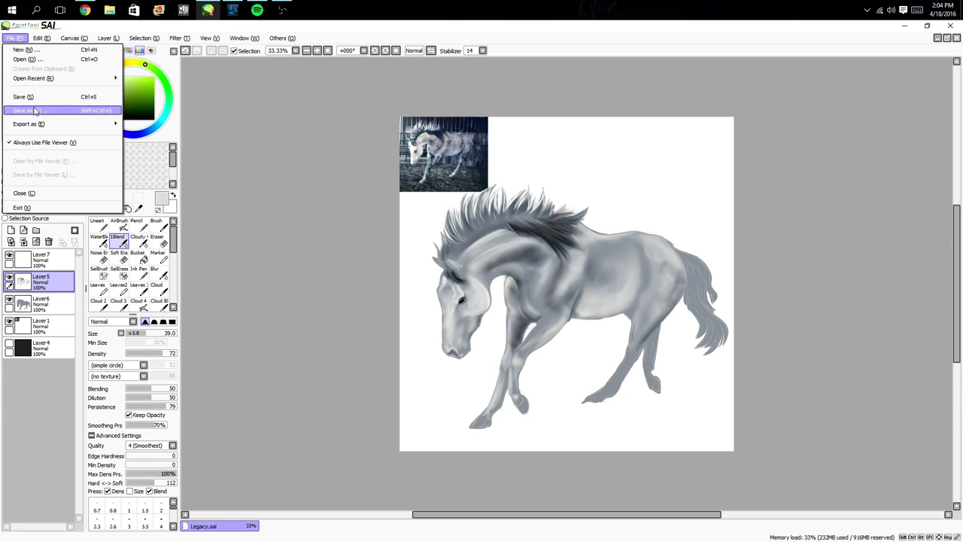
click(32, 96)
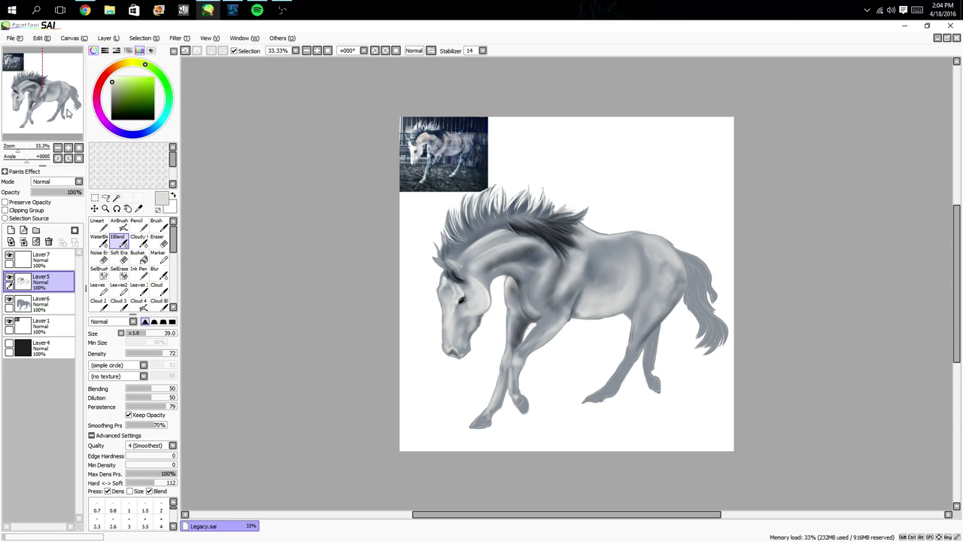
- Switch to Spotify, play "Just Getting Started" from the Art Inspiration playlist, and return to PaintTool SAI
click(261, 11)
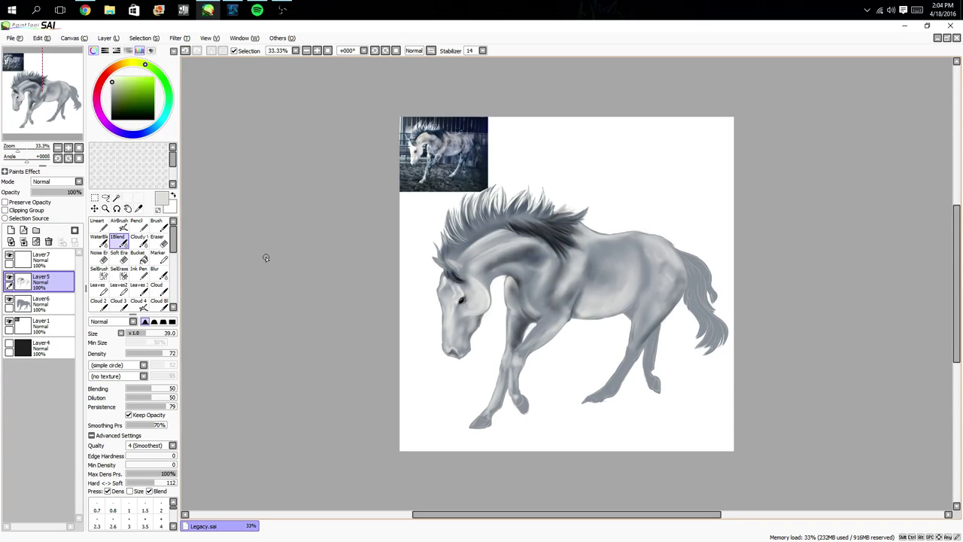
click(256, 11)
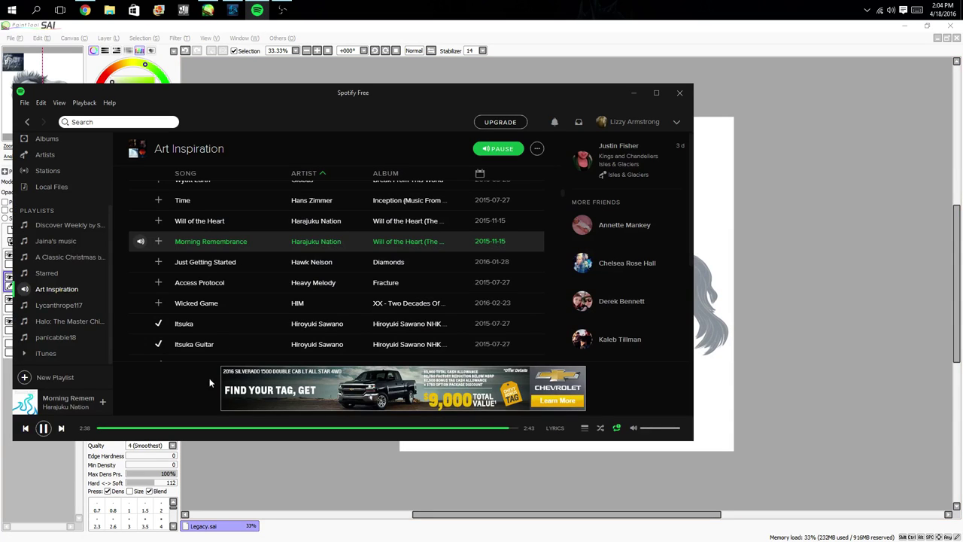
click(139, 261)
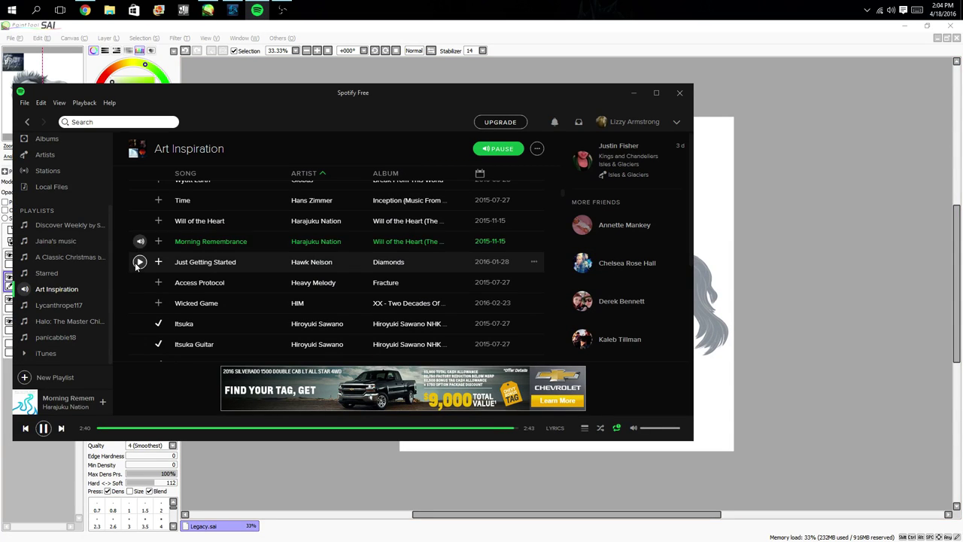
click(50, 485)
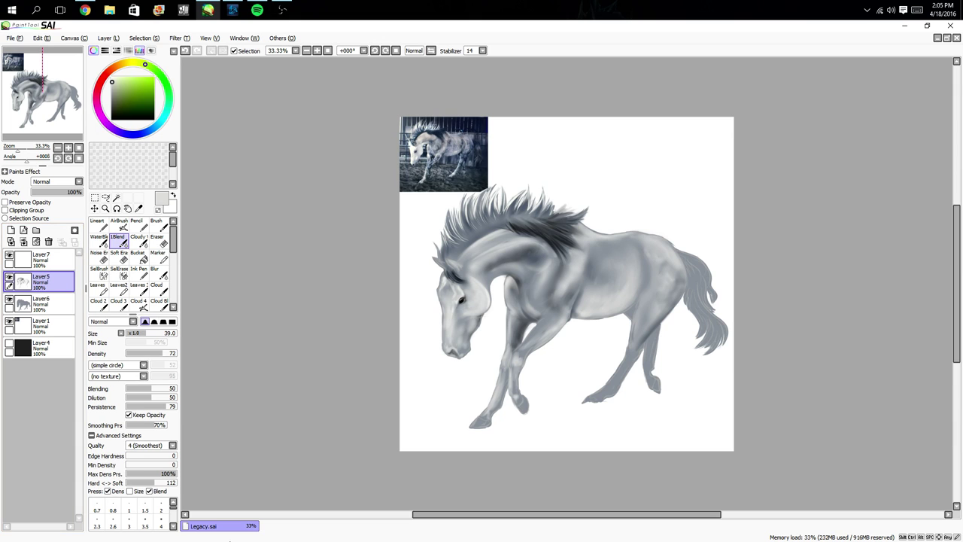
- Airbrush a light grey highlight, sampled from the reference horse, along the middle of the neck at size 59
scroll(581, 258, up, 3)
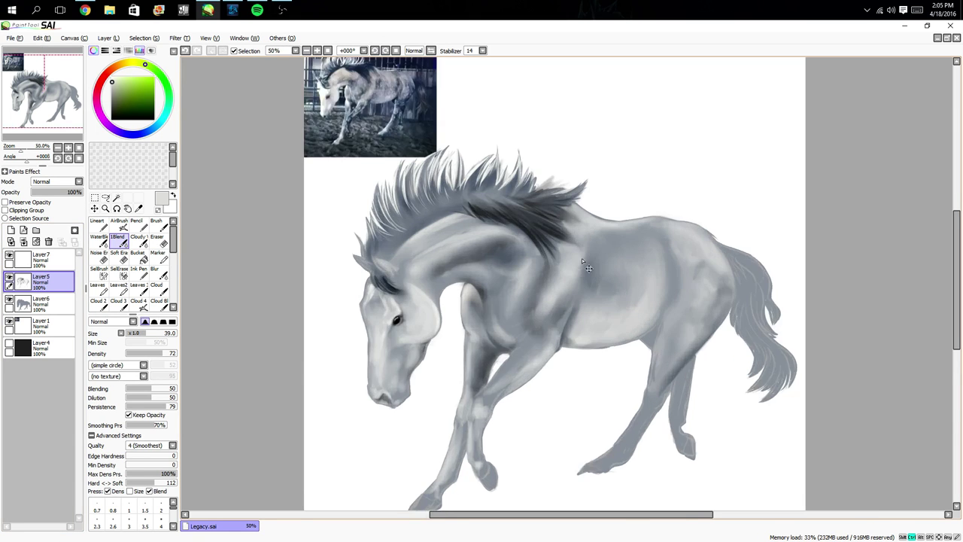
drag(398, 225, 522, 334)
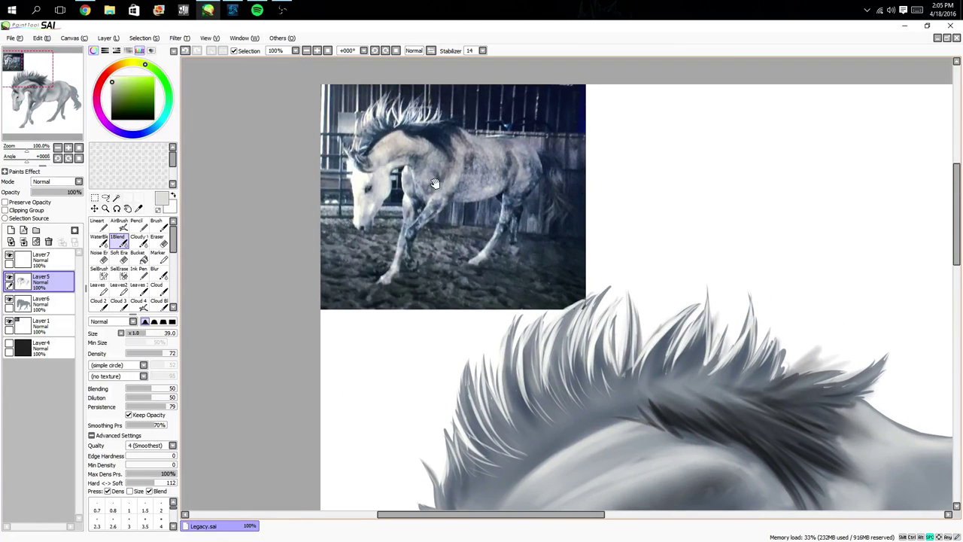
drag(426, 179, 386, 163)
alt+click(362, 125)
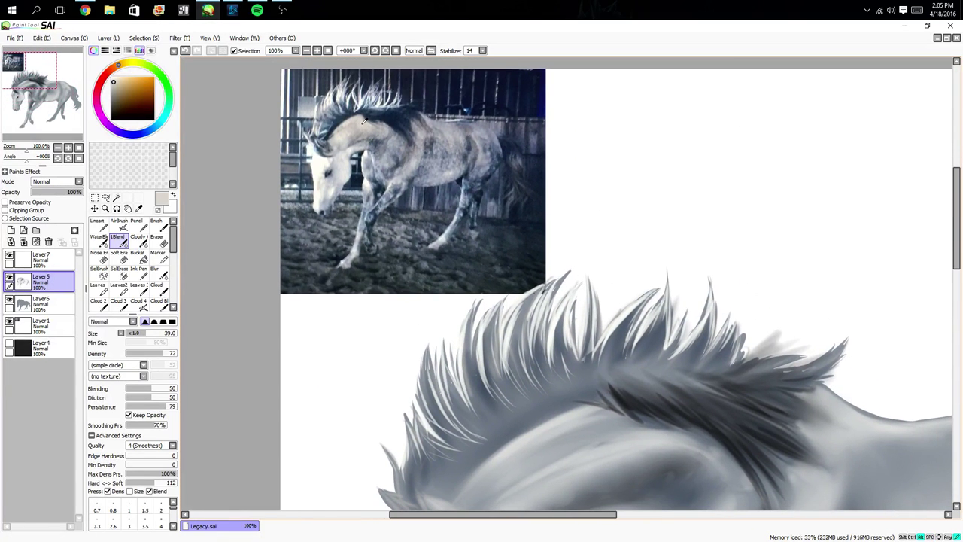
alt+click(346, 169)
click(119, 223)
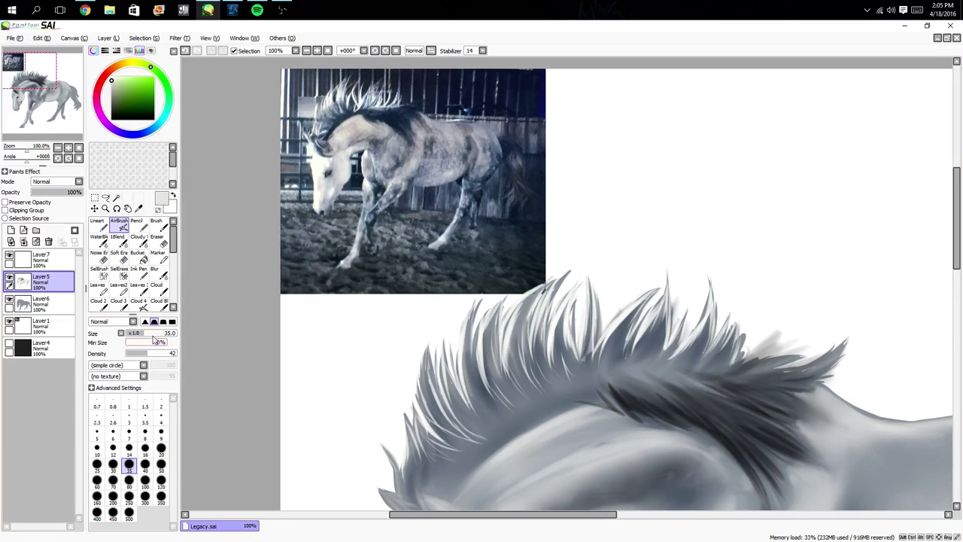
click(154, 335)
drag(399, 342, 254, 164)
mouse_move(399, 209)
mouse_down()
mouse_move(500, 319)
mouse_move(494, 361)
mouse_move(471, 262)
mouse_up()
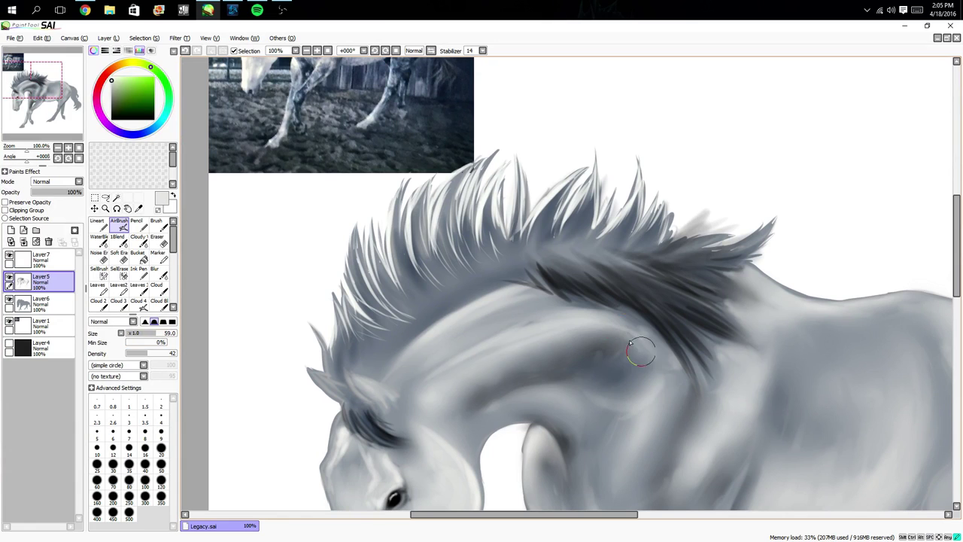
mouse_move(636, 339)
mouse_down()
mouse_move(596, 322)
mouse_move(602, 346)
mouse_move(555, 340)
mouse_move(515, 352)
mouse_move(440, 399)
mouse_up()
mouse_move(427, 291)
mouse_down()
mouse_move(471, 363)
mouse_move(459, 361)
mouse_up()
mouse_move(548, 431)
mouse_down()
mouse_move(498, 466)
mouse_move(553, 434)
mouse_move(651, 435)
mouse_move(673, 456)
mouse_move(671, 404)
mouse_move(676, 430)
mouse_move(635, 434)
mouse_up()
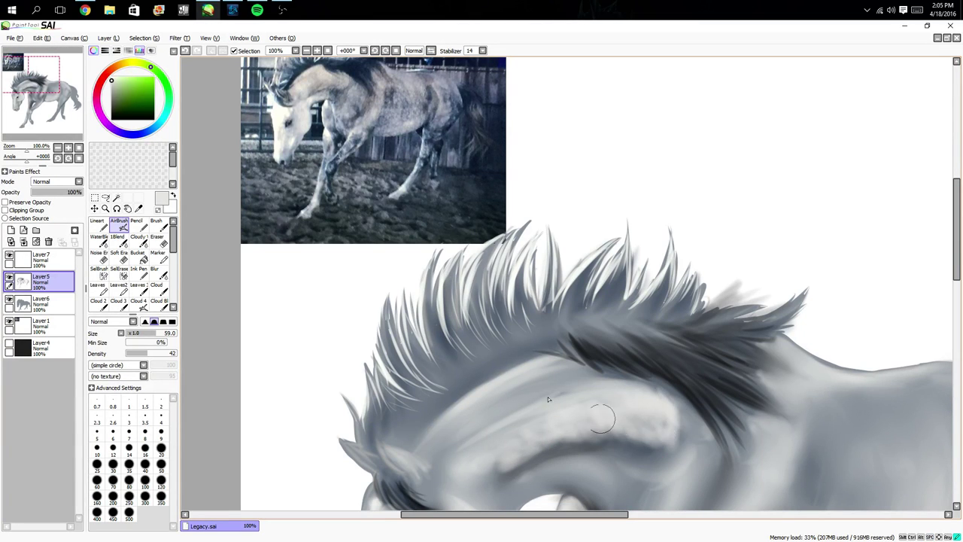
- Blend the neck highlight into the surrounding greys with the 1Blend brush at size 39 and density 72
drag(317, 374, 355, 244)
click(119, 240)
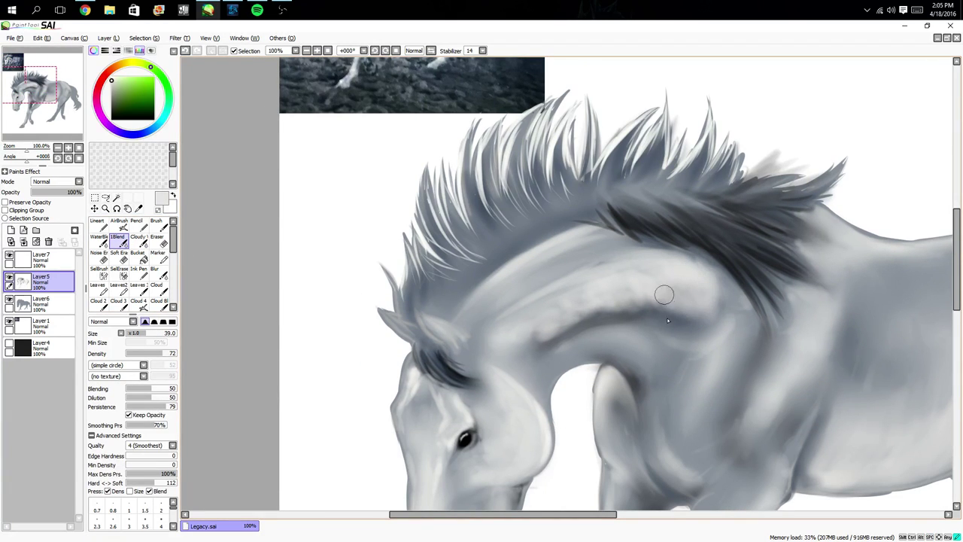
mouse_move(663, 294)
mouse_down()
mouse_move(537, 337)
mouse_move(579, 312)
mouse_up()
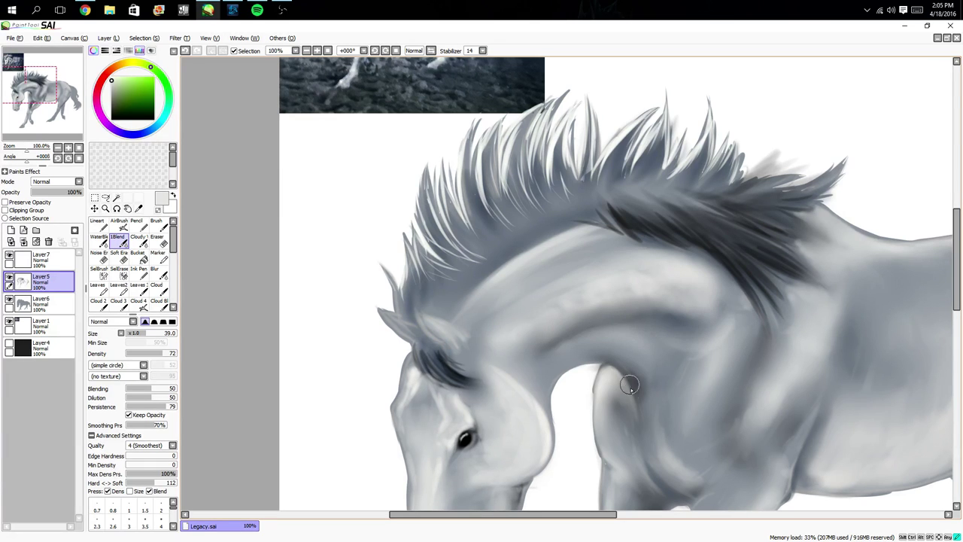
scroll(481, 361, up, 4)
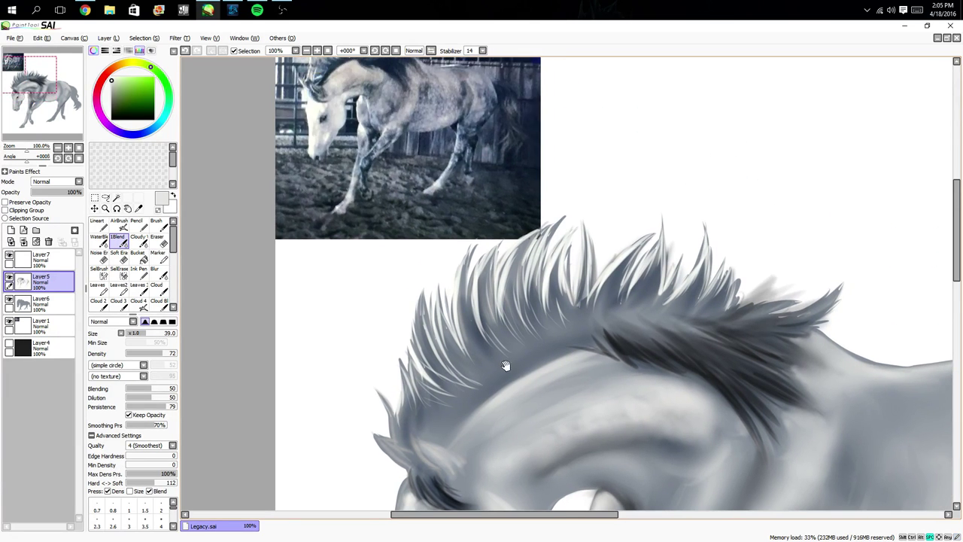
drag(505, 376, 551, 258)
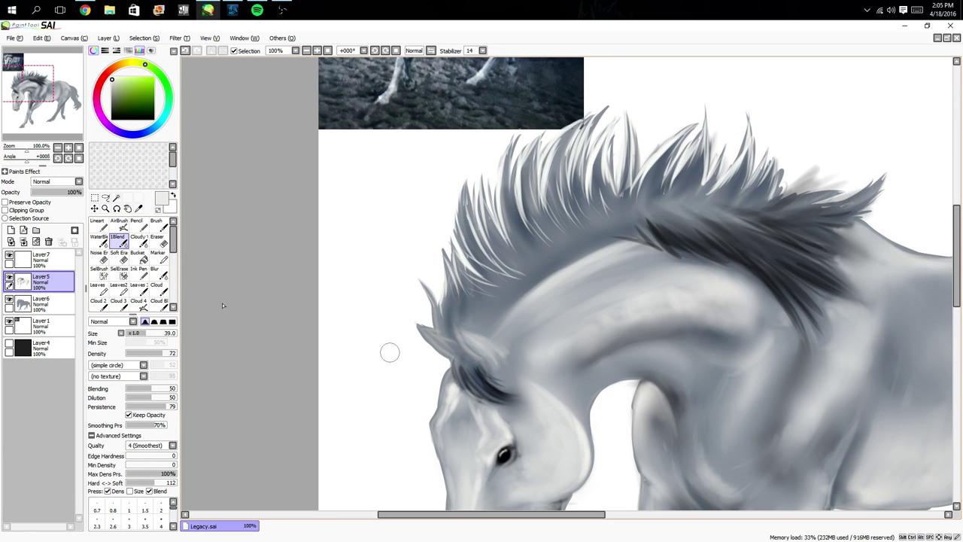
- Airbrush a light highlight on the neck just behind the cheek and soften it with the 1Blend brush
click(119, 224)
mouse_move(576, 340)
mouse_down()
mouse_move(543, 358)
mouse_move(556, 370)
mouse_move(572, 359)
mouse_move(550, 364)
mouse_move(534, 351)
mouse_move(563, 363)
mouse_move(552, 378)
mouse_move(584, 409)
mouse_move(551, 385)
mouse_move(581, 389)
mouse_up()
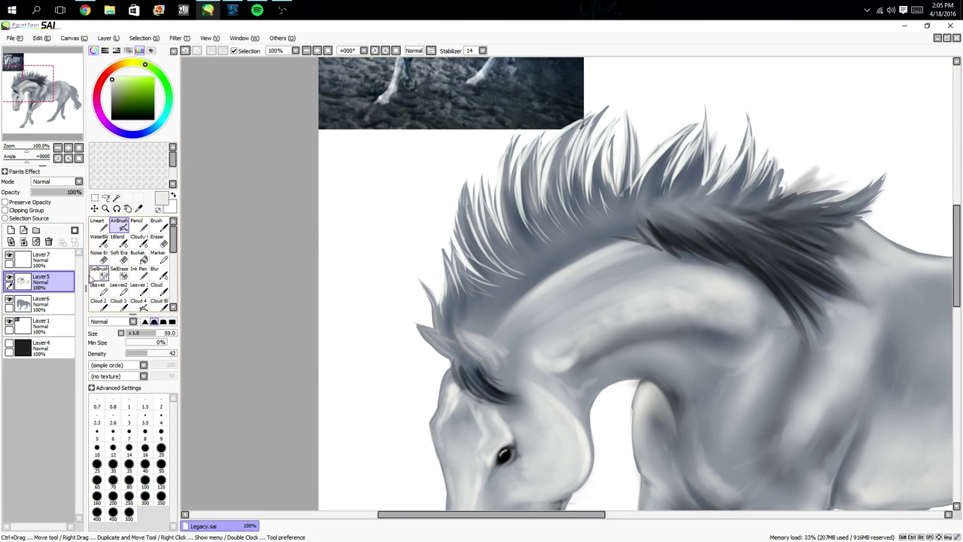
click(118, 240)
mouse_move(534, 332)
mouse_down()
mouse_move(577, 352)
mouse_move(560, 370)
mouse_move(577, 352)
mouse_move(563, 353)
mouse_move(572, 346)
mouse_move(562, 368)
mouse_up()
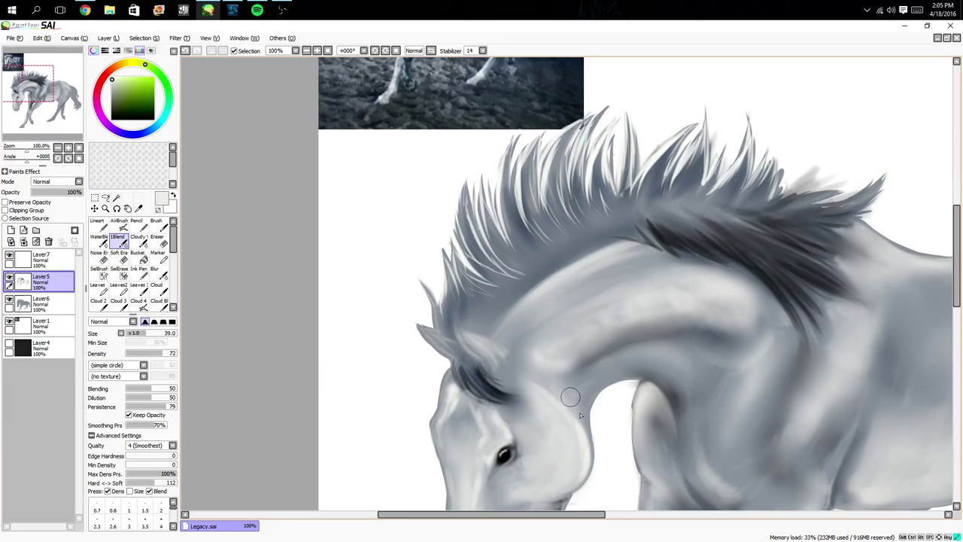
click(79, 148)
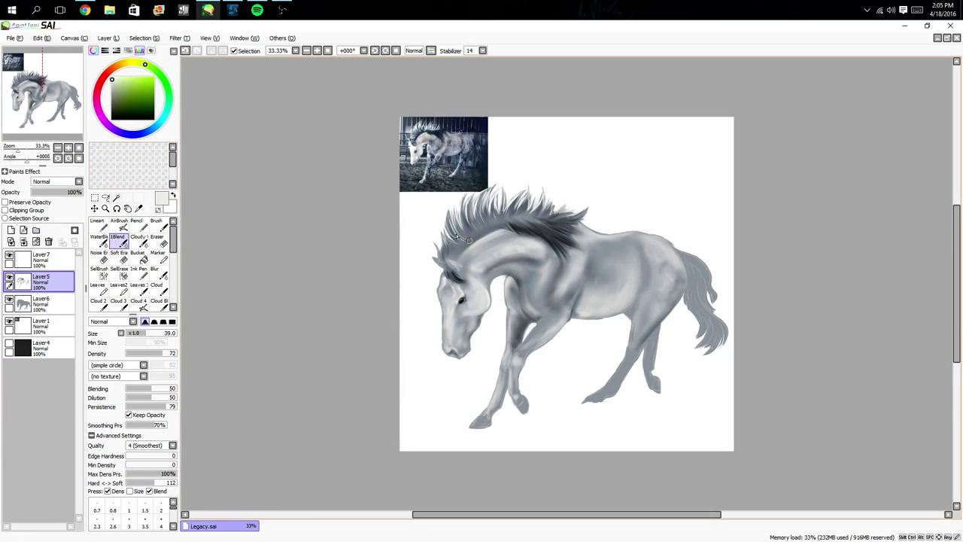
drag(410, 277, 430, 255)
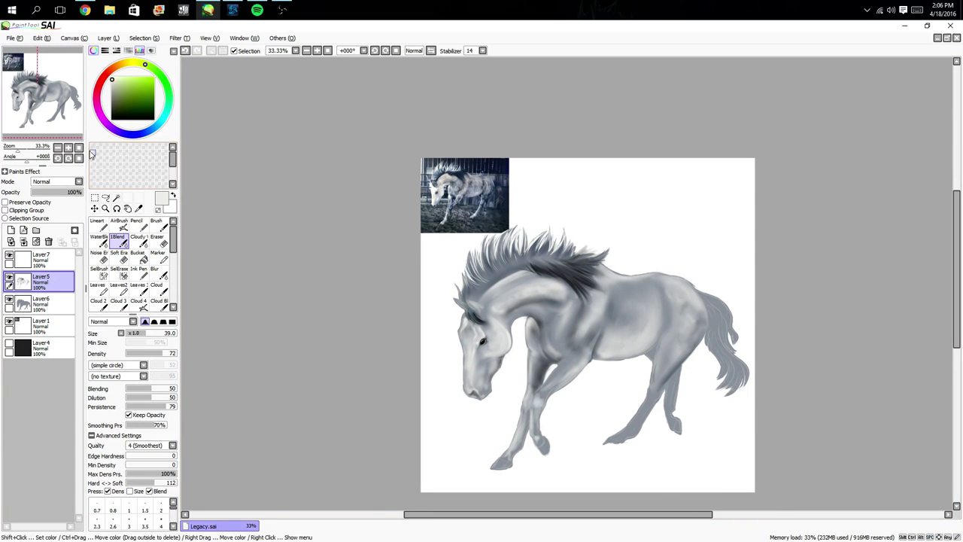
click(68, 157)
click(69, 158)
click(69, 158)
drag(494, 318, 491, 274)
click(78, 158)
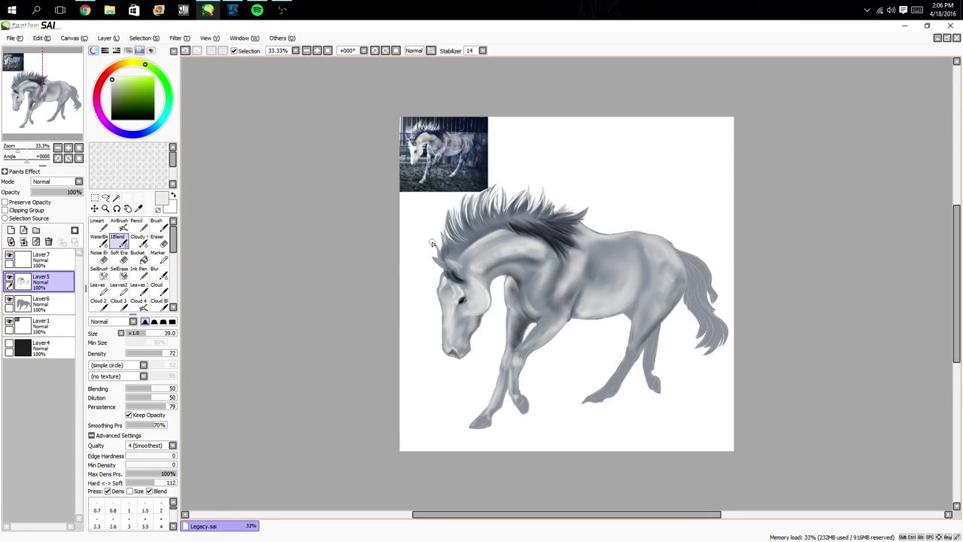
- Airbrush dark blue-grey shadows, sampled from the reference horse, over the chest and shoulder at size 72
scroll(478, 273, up, 3)
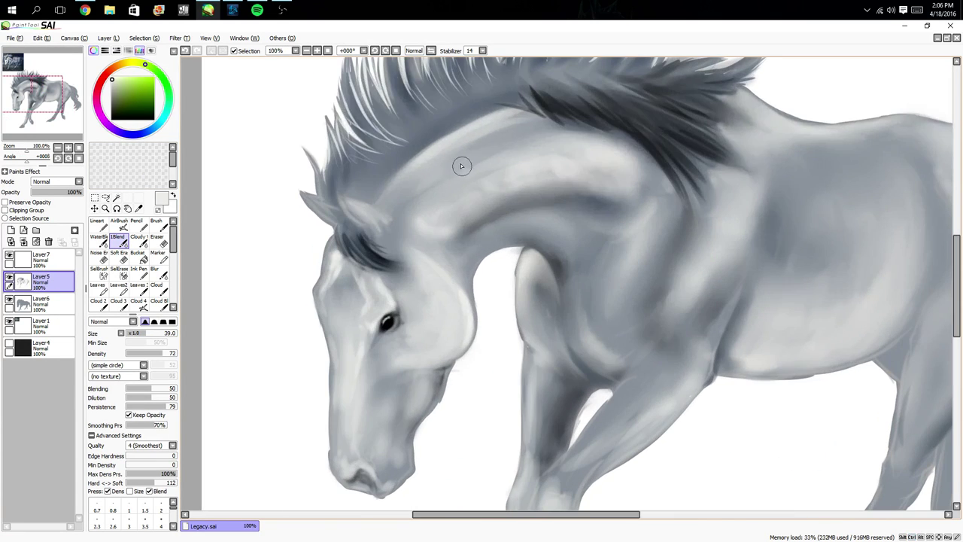
key(space)
drag(462, 156, 538, 292)
drag(488, 183, 550, 346)
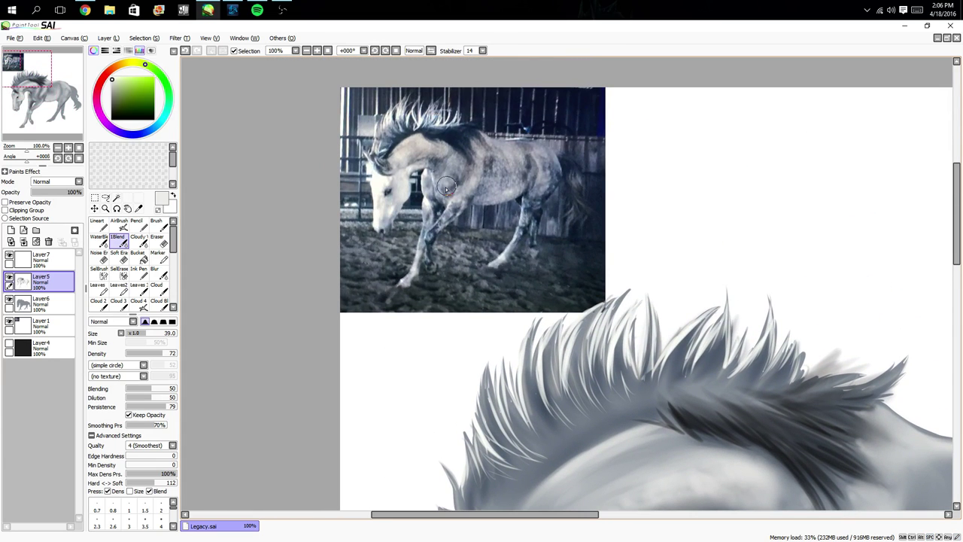
key(alt)
alt+click(459, 183)
key(space)
drag(493, 319, 394, 70)
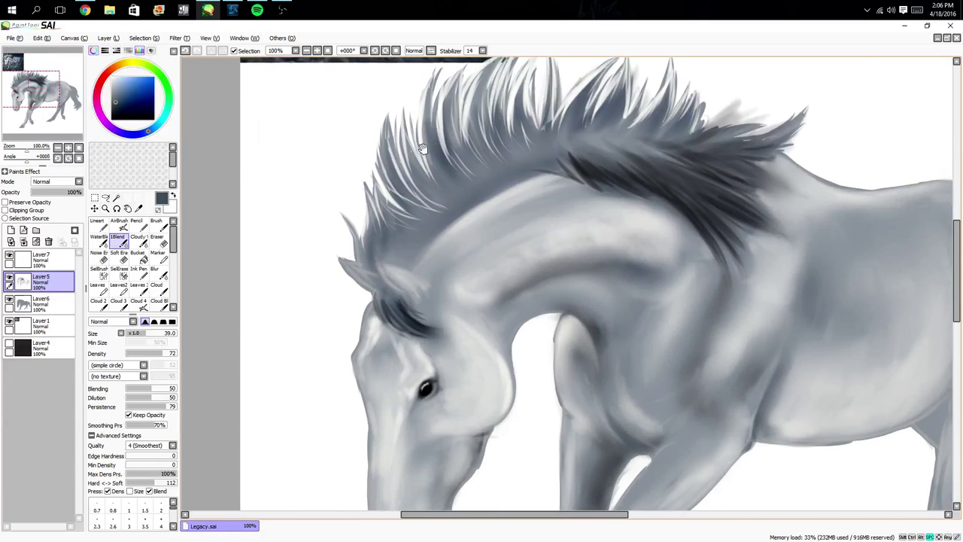
click(122, 225)
drag(151, 333, 155, 331)
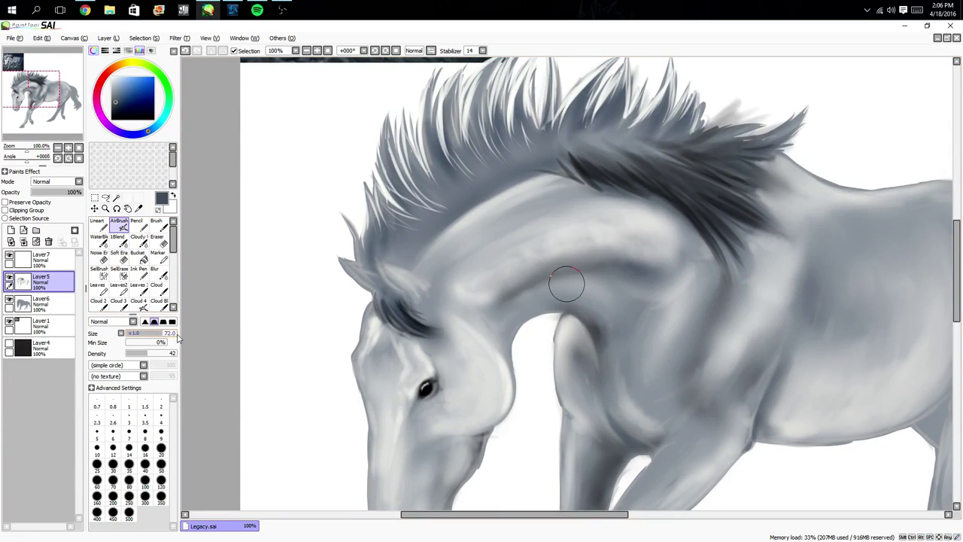
key(space)
drag(499, 358, 378, 273)
mouse_move(603, 211)
mouse_down()
mouse_move(599, 243)
mouse_move(591, 221)
mouse_move(551, 323)
mouse_move(516, 307)
mouse_move(557, 328)
mouse_move(568, 303)
mouse_move(577, 312)
mouse_move(561, 348)
mouse_move(636, 279)
mouse_up()
mouse_move(614, 318)
mouse_down()
mouse_move(638, 291)
mouse_move(647, 251)
mouse_up()
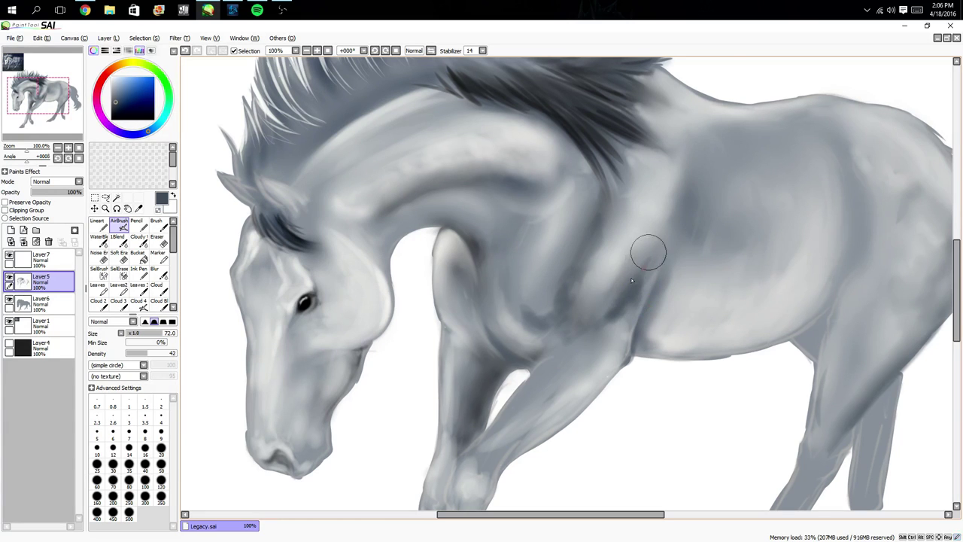
- Airbrush blue-grey shadow patches along the upper part of the near foreleg down to the knee
mouse_move(534, 223)
mouse_down()
mouse_move(596, 197)
mouse_move(512, 263)
mouse_move(522, 233)
mouse_move(512, 287)
mouse_move(509, 249)
mouse_move(489, 283)
mouse_move(457, 305)
mouse_move(470, 286)
mouse_move(475, 305)
mouse_move(464, 281)
mouse_move(470, 341)
mouse_move(497, 367)
mouse_move(467, 364)
mouse_move(463, 382)
mouse_move(457, 376)
mouse_move(460, 432)
mouse_up()
key(space)
mouse_move(456, 176)
mouse_down()
mouse_move(676, 469)
mouse_move(569, 311)
mouse_move(526, 171)
mouse_up()
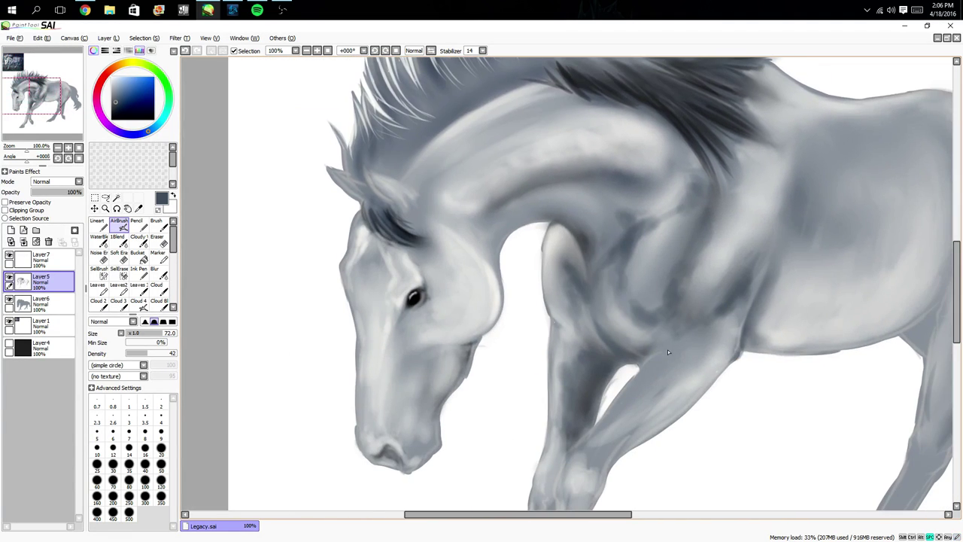
mouse_move(722, 348)
mouse_down()
mouse_move(675, 364)
mouse_move(649, 387)
mouse_move(694, 372)
mouse_move(599, 448)
mouse_move(667, 397)
mouse_move(657, 419)
mouse_move(704, 384)
mouse_move(612, 456)
mouse_up()
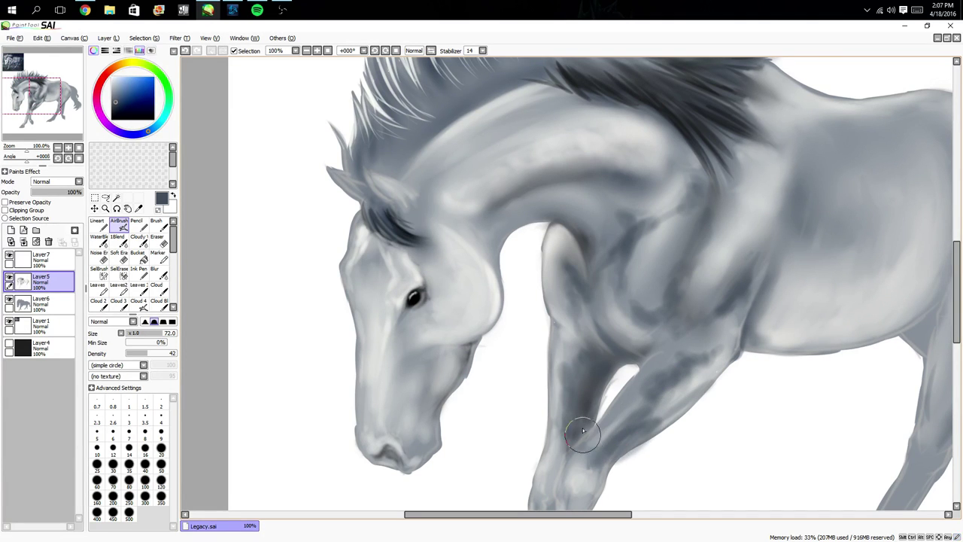
key(space)
drag(525, 409, 569, 290)
mouse_move(631, 373)
mouse_down()
mouse_move(644, 354)
mouse_move(625, 381)
mouse_up()
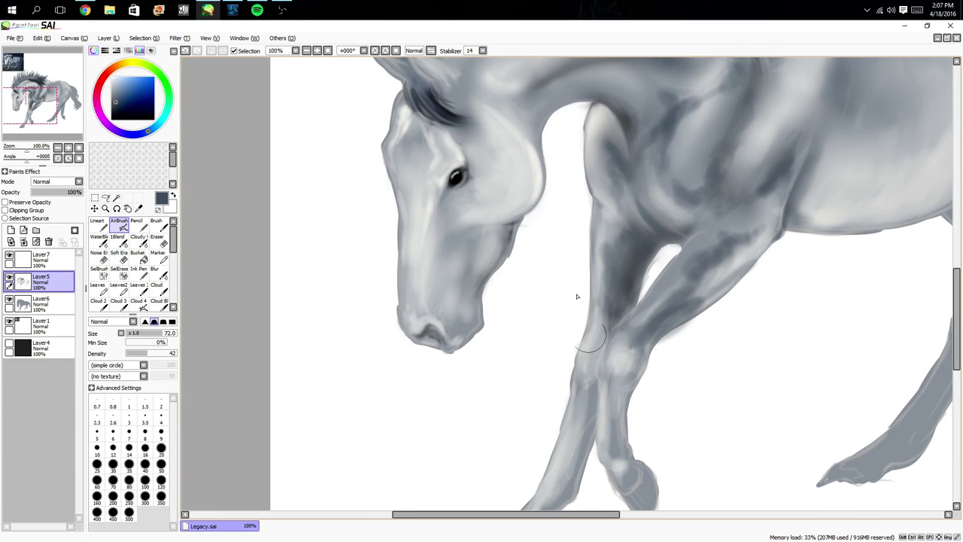
- Airbrush blue-grey shadows over the near foreleg's knee, lower leg and hoof
key(space)
drag(585, 123, 638, 537)
mouse_move(575, 447)
mouse_down()
mouse_move(582, 292)
mouse_move(544, 177)
mouse_up()
drag(652, 437, 688, 318)
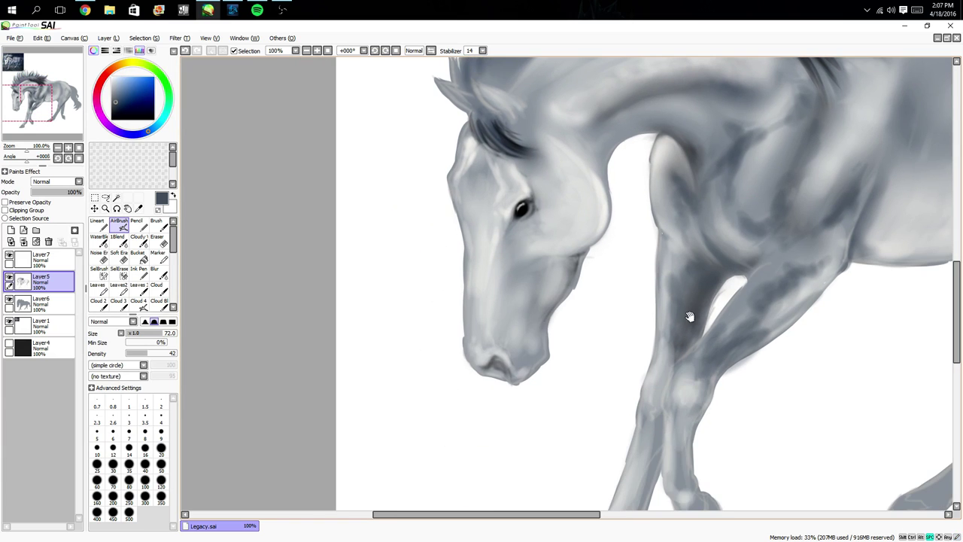
mouse_move(709, 364)
mouse_down()
mouse_move(690, 405)
mouse_move(694, 389)
mouse_move(673, 403)
mouse_move(680, 376)
mouse_move(667, 404)
mouse_move(679, 426)
mouse_move(683, 485)
mouse_move(695, 415)
mouse_move(667, 313)
mouse_move(712, 386)
mouse_move(698, 367)
mouse_move(727, 439)
mouse_move(730, 392)
mouse_move(703, 361)
mouse_move(701, 295)
mouse_up()
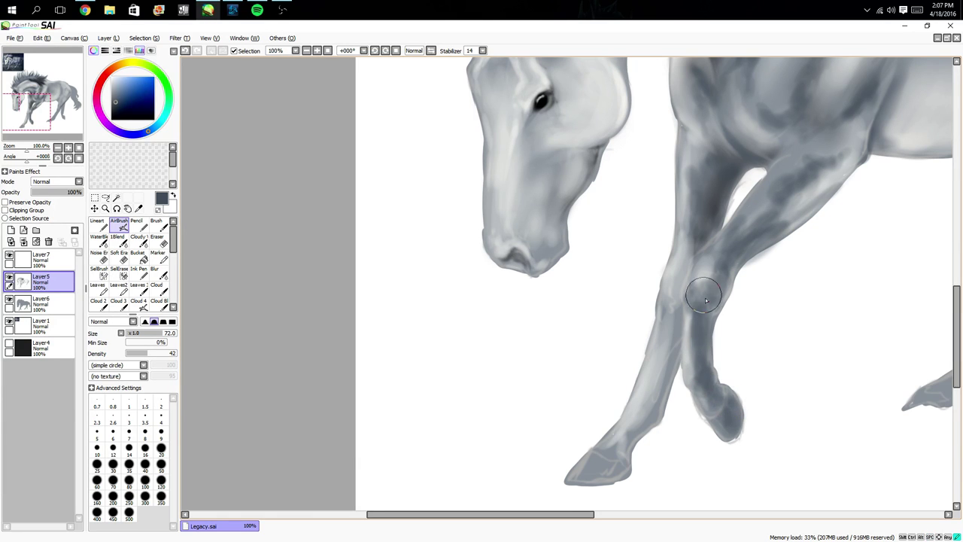
- Airbrush blue-grey shadows down the lower part of the far foreleg, following the reference photo
mouse_move(673, 238)
mouse_down()
mouse_move(655, 336)
mouse_move(704, 448)
mouse_up()
drag(585, 265, 635, 429)
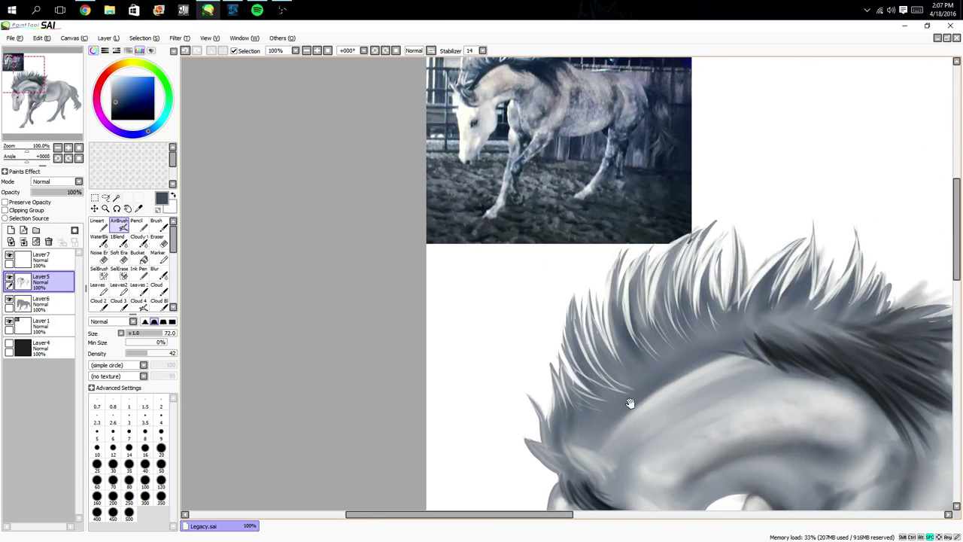
drag(631, 382, 623, 173)
drag(658, 414, 615, 184)
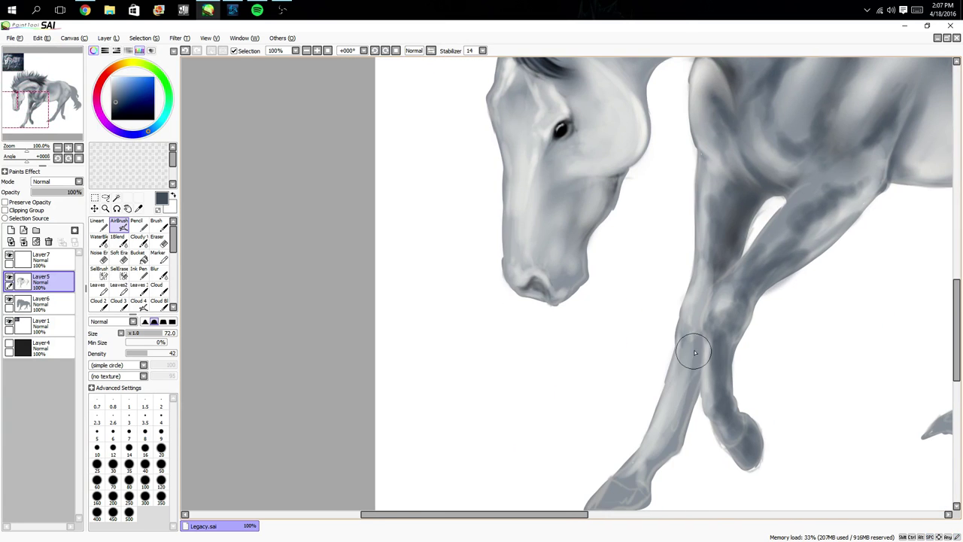
drag(697, 351, 676, 424)
drag(692, 382, 662, 449)
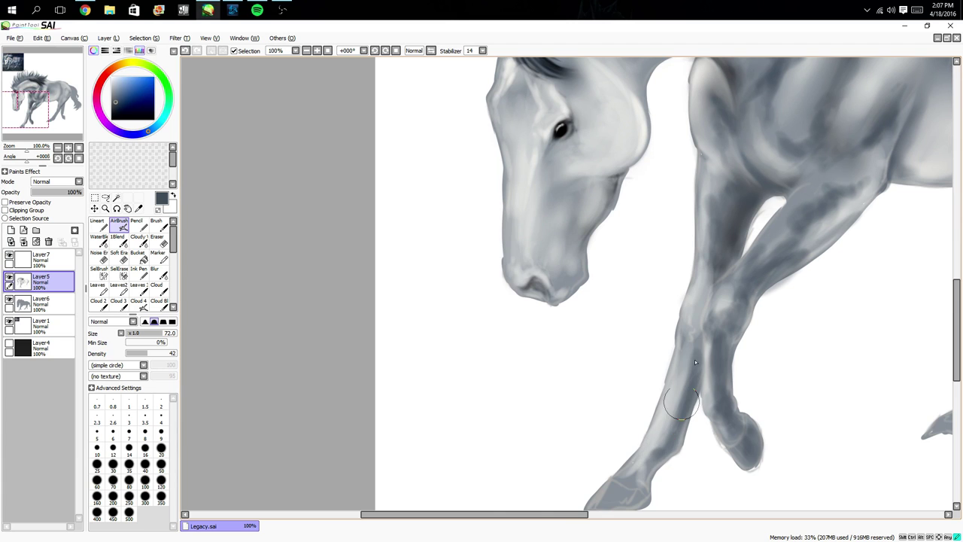
- Compare the forelegs with the reference photo and touch up the airbrushed shadows around the knees
key(space)
drag(680, 240, 655, 322)
drag(714, 276, 659, 312)
drag(413, 126, 552, 286)
drag(446, 180, 607, 307)
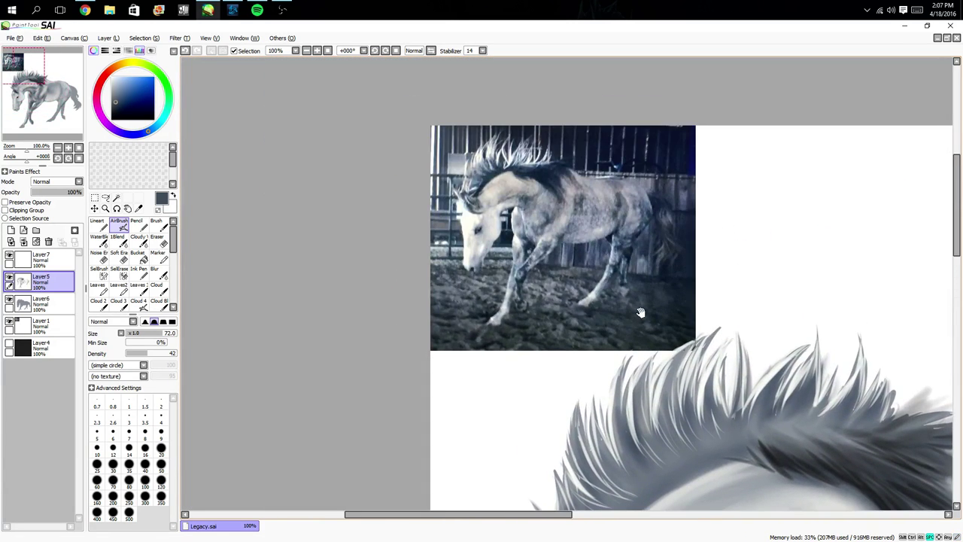
mouse_move(638, 379)
mouse_down()
mouse_move(614, 243)
mouse_move(583, 156)
mouse_up()
drag(672, 426, 595, 192)
mouse_move(671, 292)
mouse_down()
mouse_move(697, 251)
mouse_move(712, 253)
mouse_move(696, 242)
mouse_move(763, 237)
mouse_move(730, 227)
mouse_move(740, 262)
mouse_move(694, 285)
mouse_up()
mouse_move(662, 126)
mouse_down()
mouse_move(636, 269)
mouse_move(623, 270)
mouse_up()
click(79, 148)
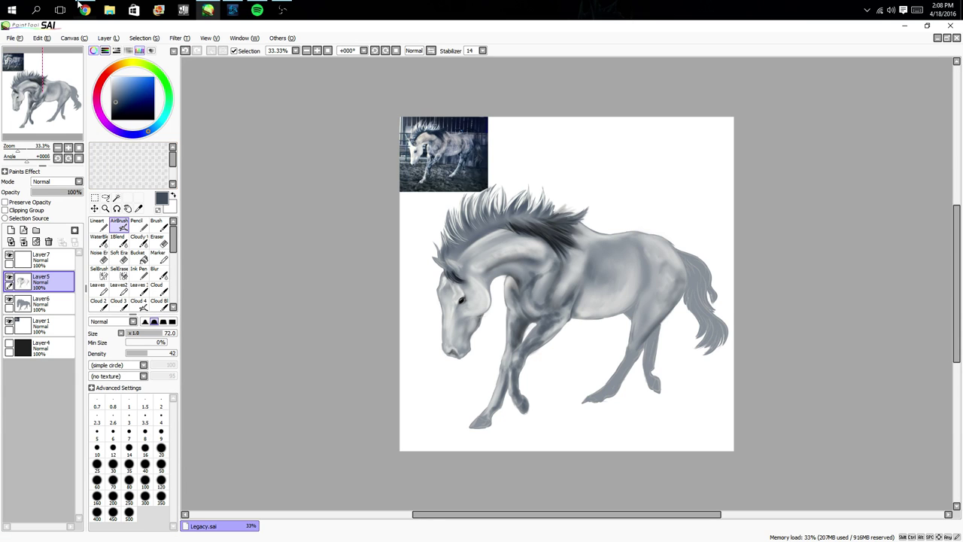
- Switch to Spotify, play "Wicked Game" from the Art Inspiration playlist, and return to PaintTool SAI
click(256, 10)
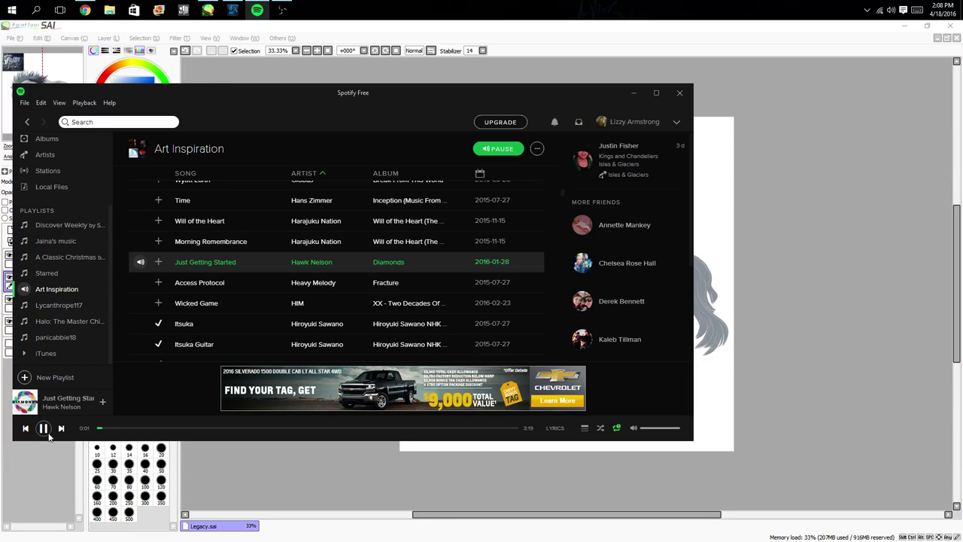
click(43, 427)
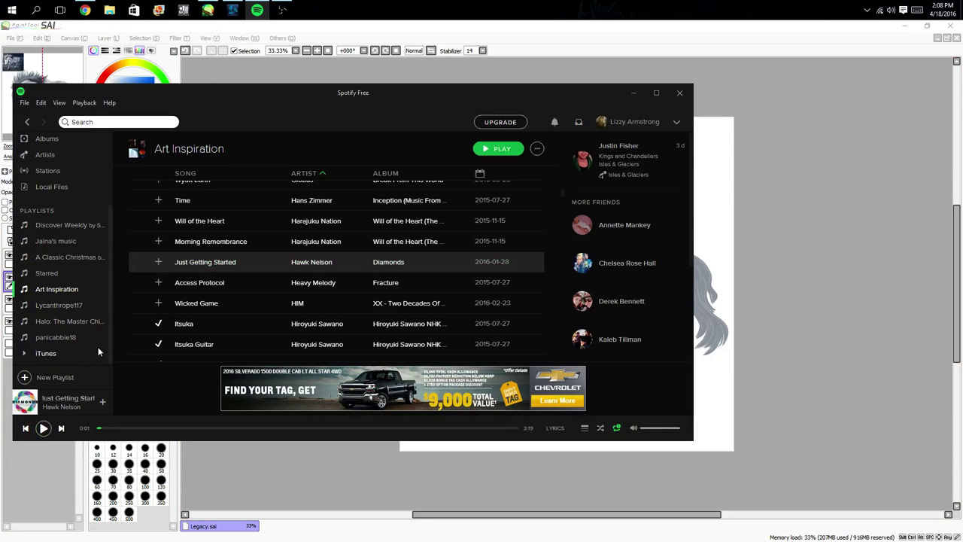
click(140, 303)
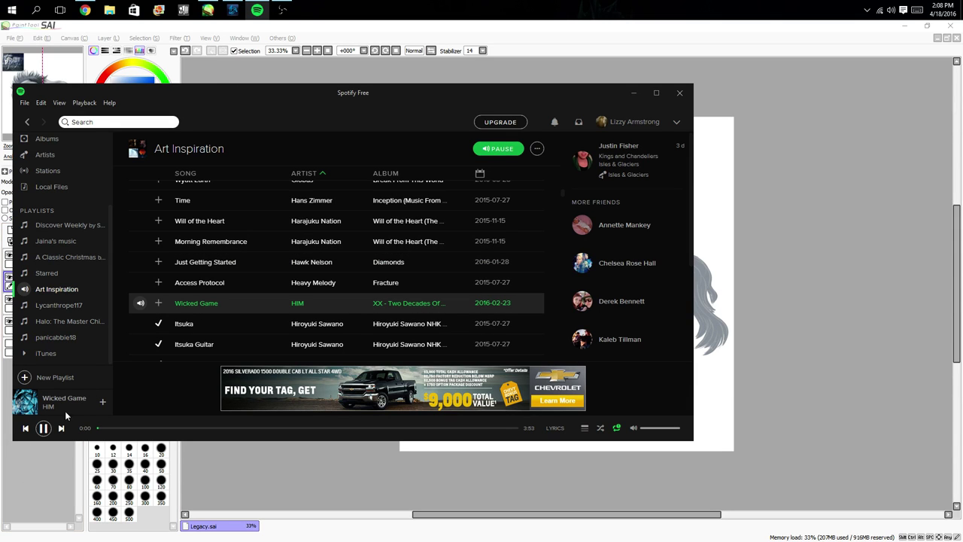
scroll(154, 347, down, 1)
click(43, 460)
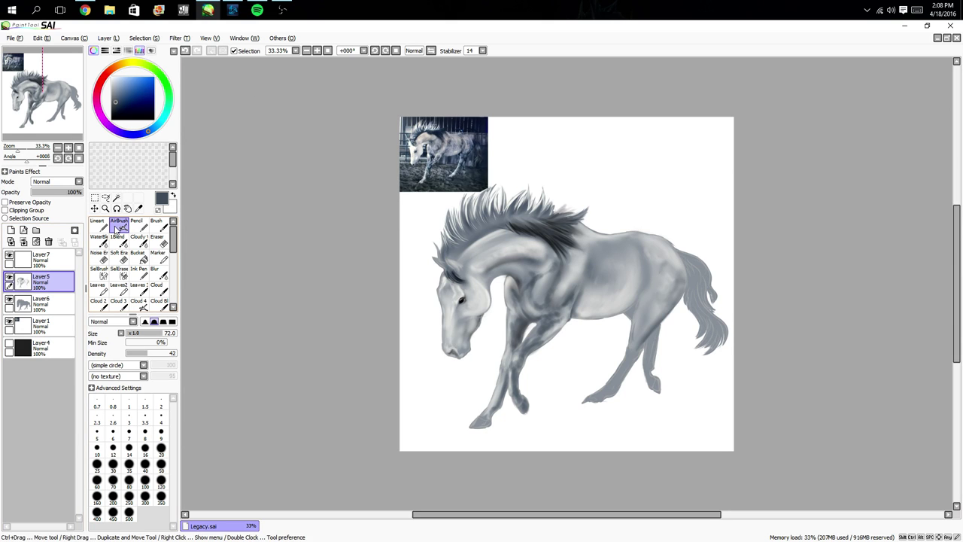
- Blend the shading on the upper part of the far foreleg with the 1Blend brush
click(118, 240)
scroll(441, 321, up, 2)
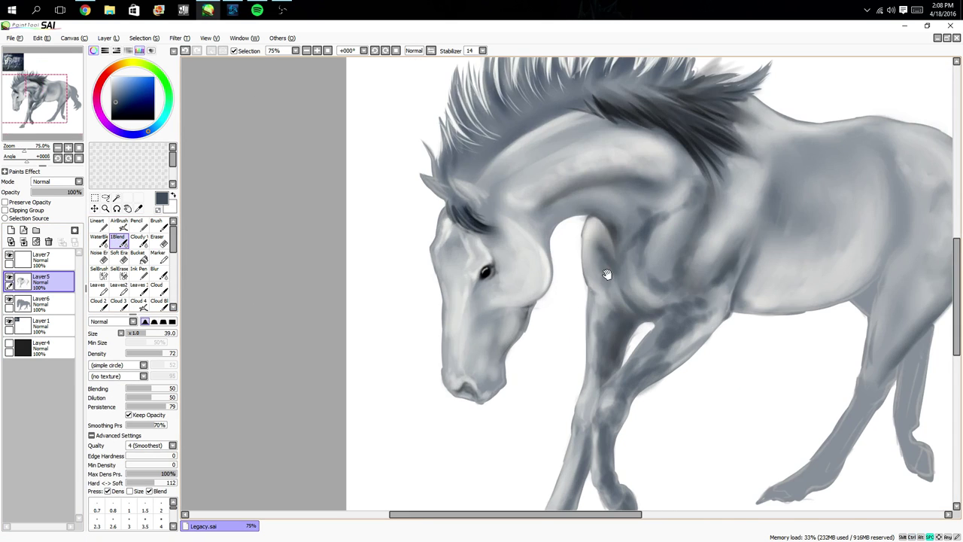
drag(608, 275, 504, 311)
mouse_move(562, 254)
mouse_down()
mouse_move(548, 245)
mouse_move(538, 284)
mouse_move(556, 321)
mouse_move(588, 273)
mouse_up()
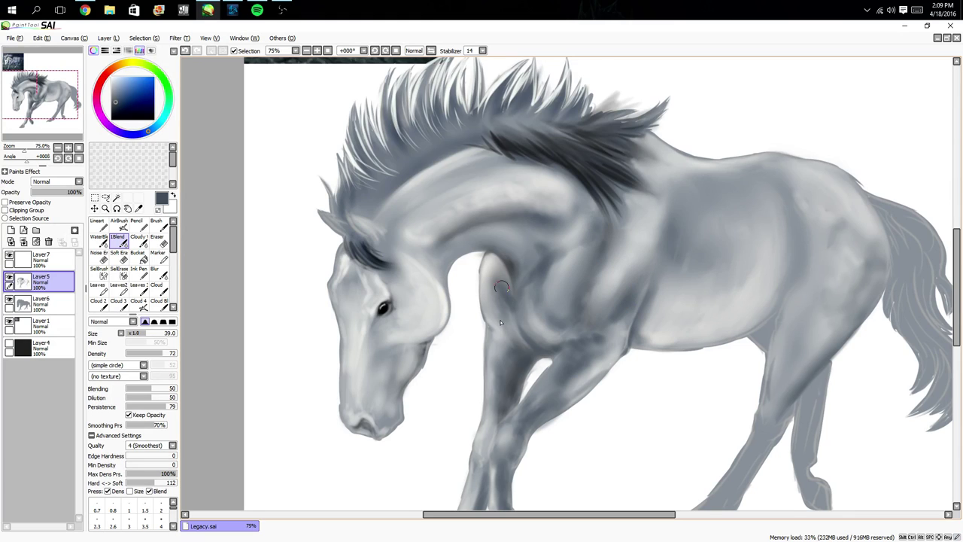
drag(516, 381, 535, 234)
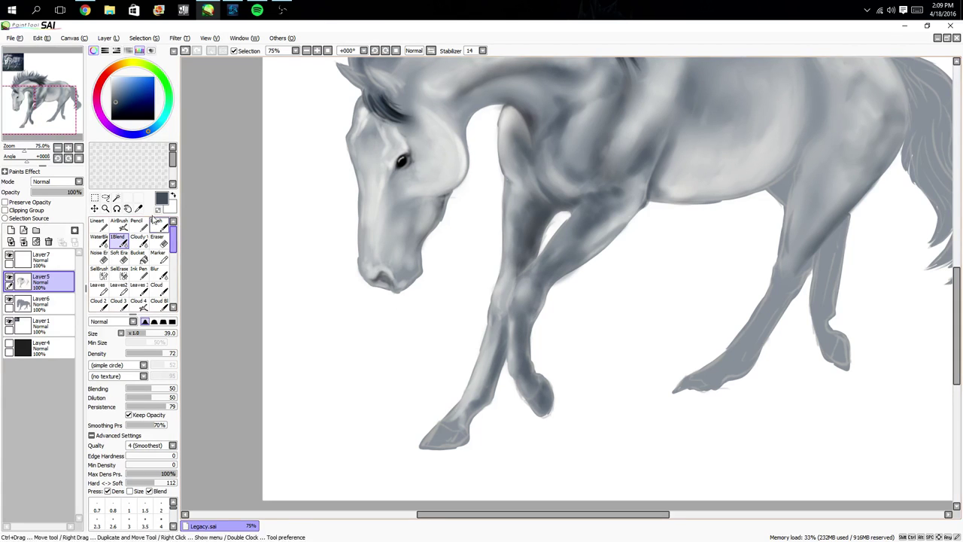
- Airbrush light grey highlights sampled from the horse's cheek around the raised hoof's fetlock at size 15, and blend them
click(118, 91)
mouse_move(476, 161)
mouse_down()
mouse_move(475, 176)
mouse_move(460, 166)
mouse_move(464, 155)
mouse_up()
alt+click(463, 158)
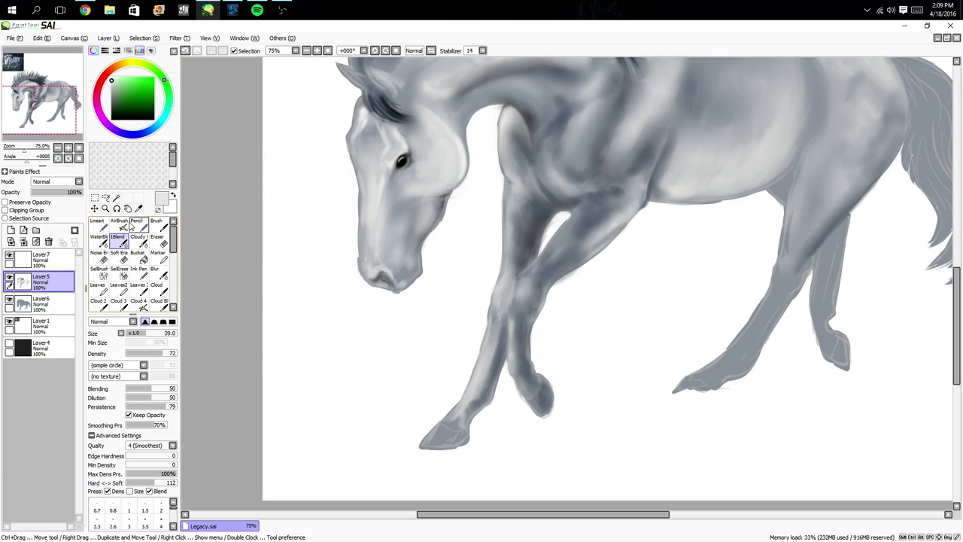
click(119, 225)
click(131, 337)
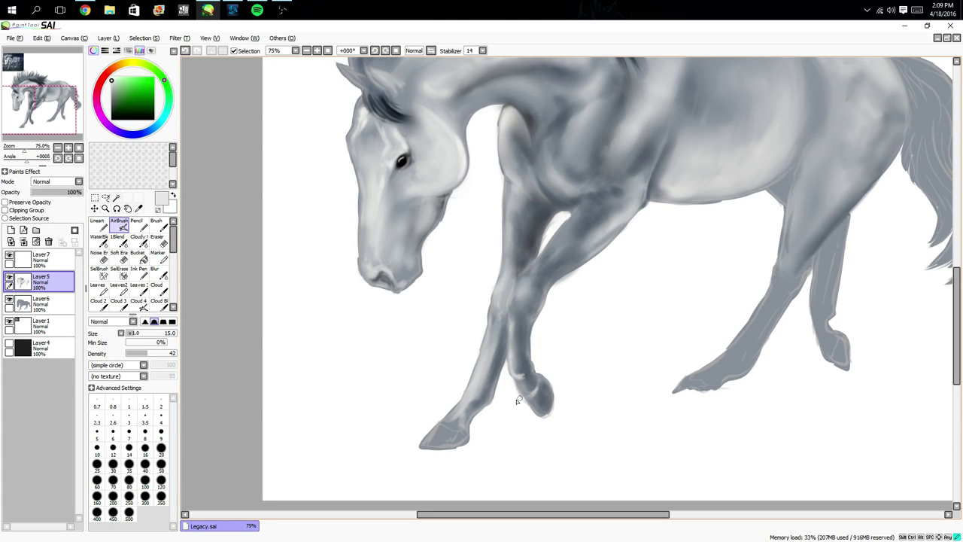
click(119, 239)
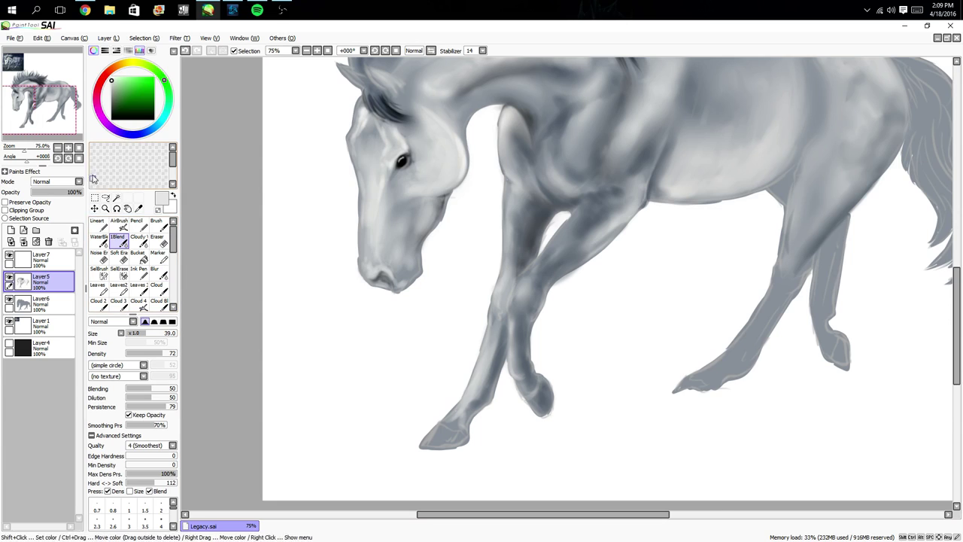
- Airbrush dark grey shadows sampled from the mane over the flank and barrel at brush size 80
click(78, 148)
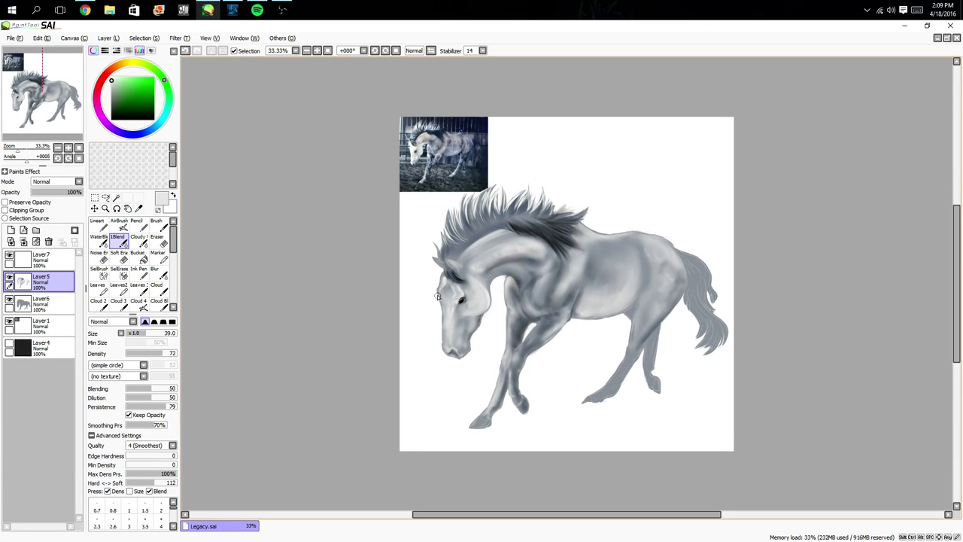
click(119, 224)
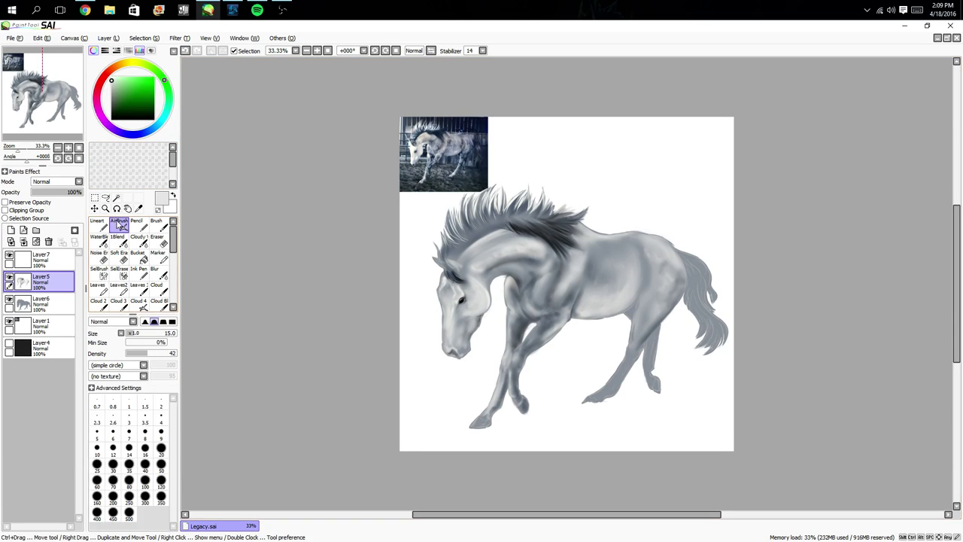
alt+click(547, 230)
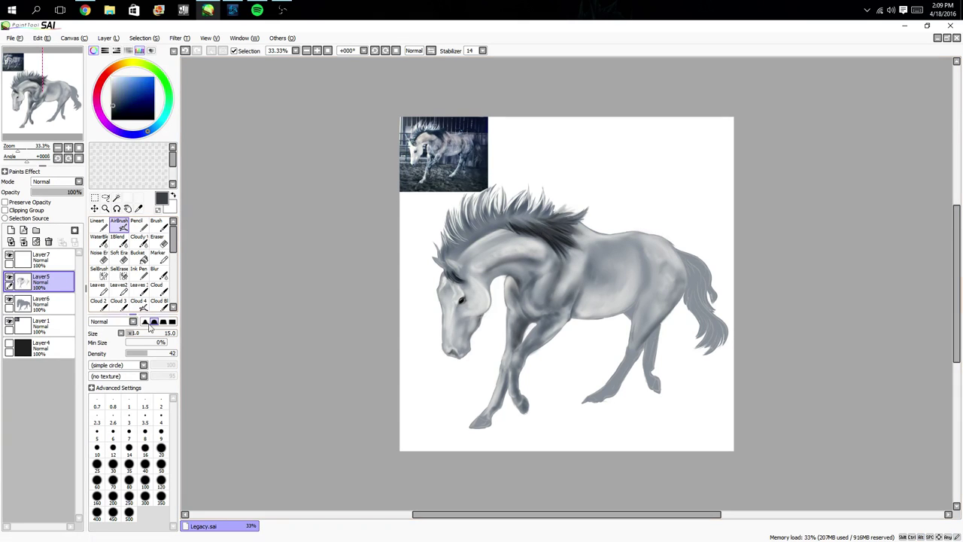
click(154, 333)
click(128, 479)
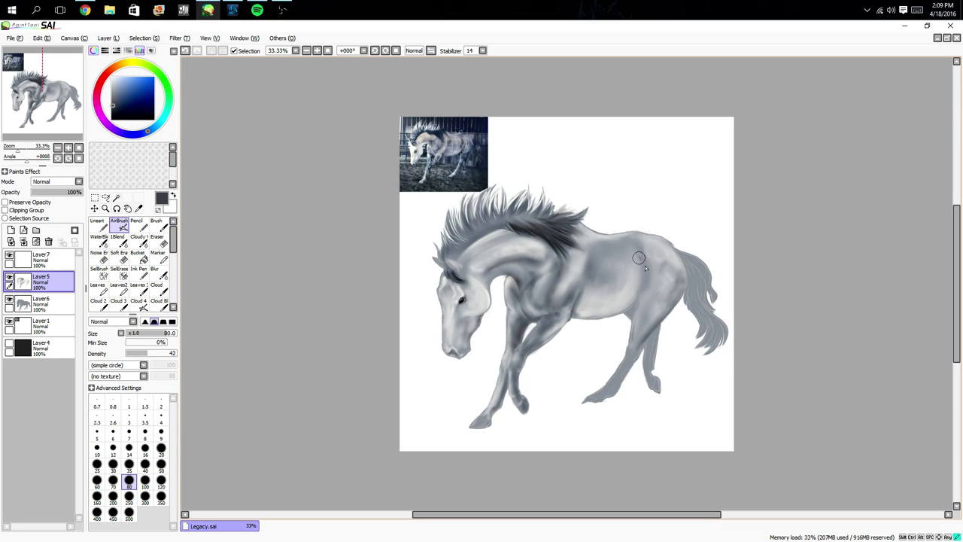
mouse_move(644, 266)
mouse_down()
mouse_move(640, 309)
mouse_move(651, 285)
mouse_move(639, 296)
mouse_move(634, 287)
mouse_move(600, 309)
mouse_up()
mouse_move(593, 263)
mouse_down()
mouse_move(604, 275)
mouse_move(633, 254)
mouse_move(615, 253)
mouse_up()
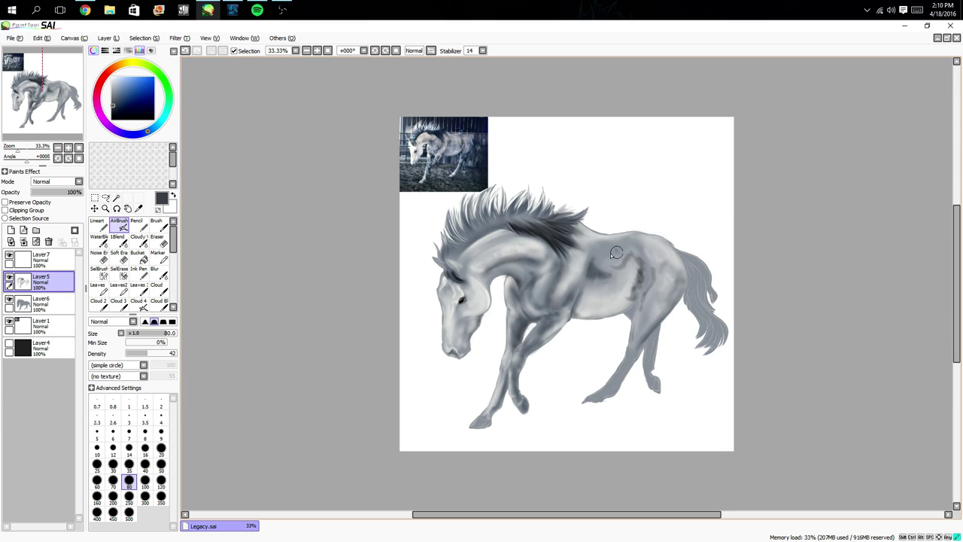
- Blend the dark flank and barrel shadows with the 1Blend brush at size 75, and save the painting
click(118, 240)
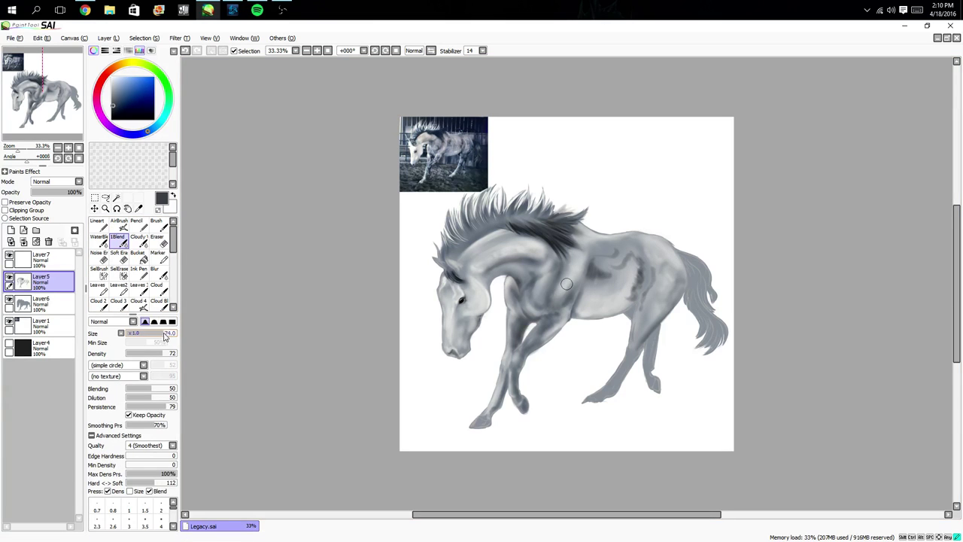
mouse_move(609, 254)
mouse_down()
mouse_move(628, 276)
mouse_move(612, 242)
mouse_move(628, 253)
mouse_move(627, 299)
mouse_up()
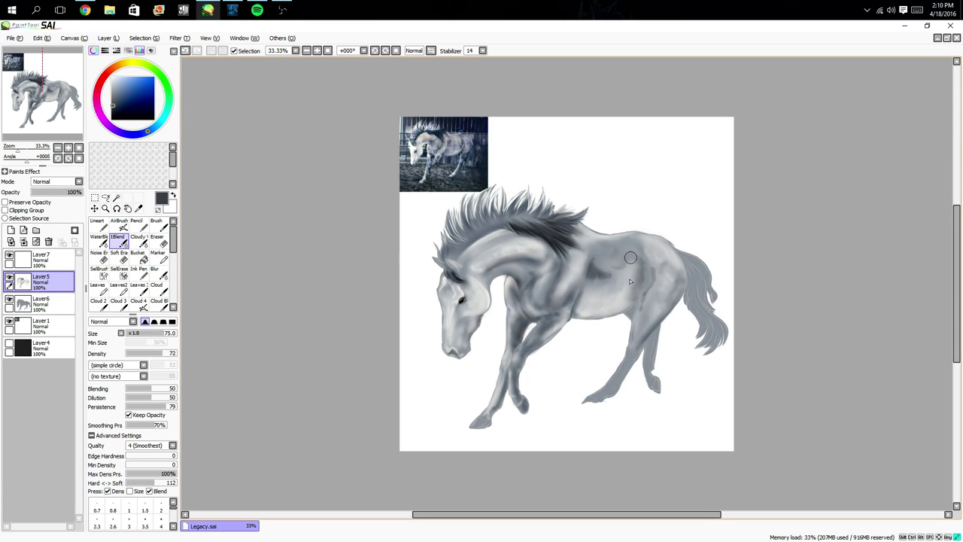
mouse_move(630, 257)
mouse_down()
mouse_move(609, 266)
mouse_move(616, 287)
mouse_move(602, 280)
mouse_move(599, 256)
mouse_move(597, 267)
mouse_move(588, 251)
mouse_move(592, 275)
mouse_move(616, 269)
mouse_move(621, 244)
mouse_move(655, 272)
mouse_move(639, 315)
mouse_up()
click(13, 38)
click(43, 97)
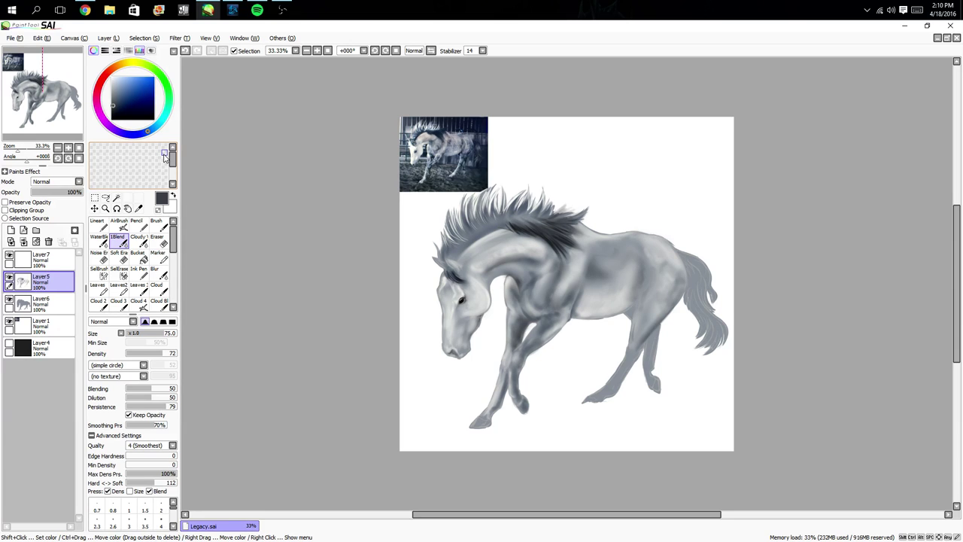
- Compare the shading of the horse's body and legs with the reference photo
scroll(503, 307, up, 2)
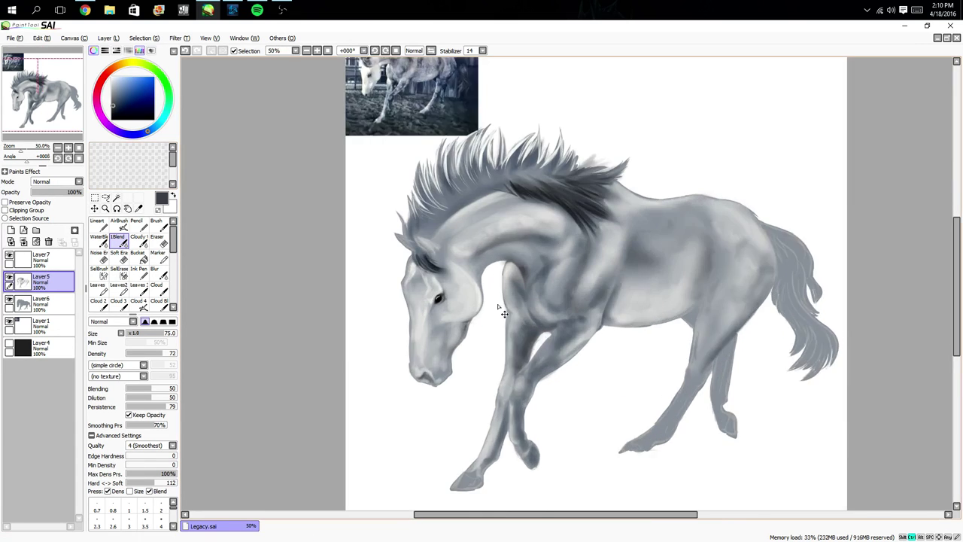
drag(380, 64, 451, 260)
drag(452, 314, 433, 252)
drag(488, 296, 457, 320)
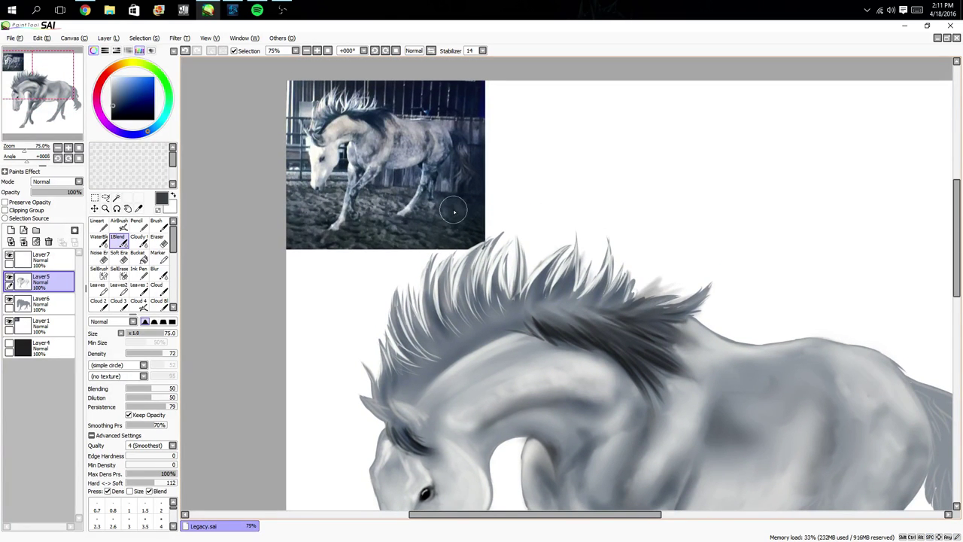
drag(516, 398, 446, 205)
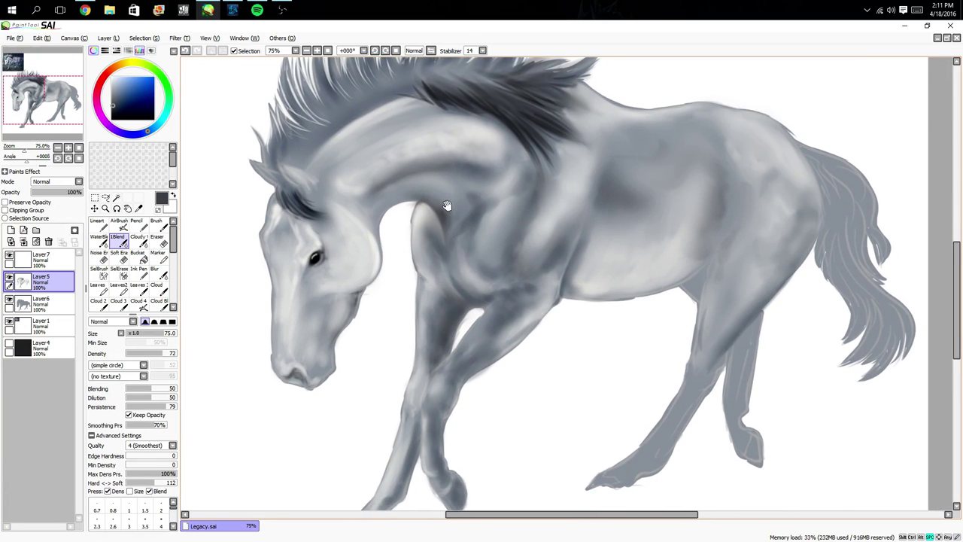
drag(451, 272, 471, 215)
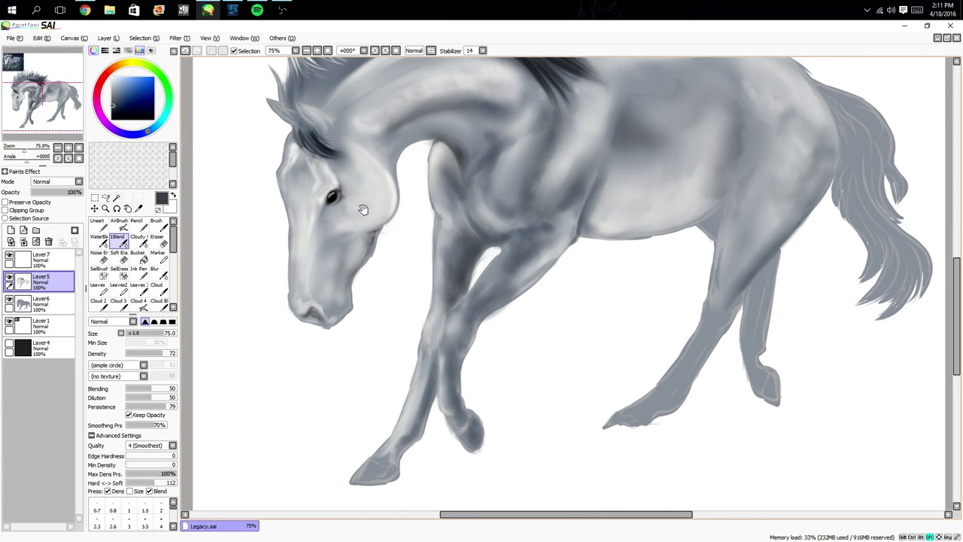
drag(362, 210, 419, 326)
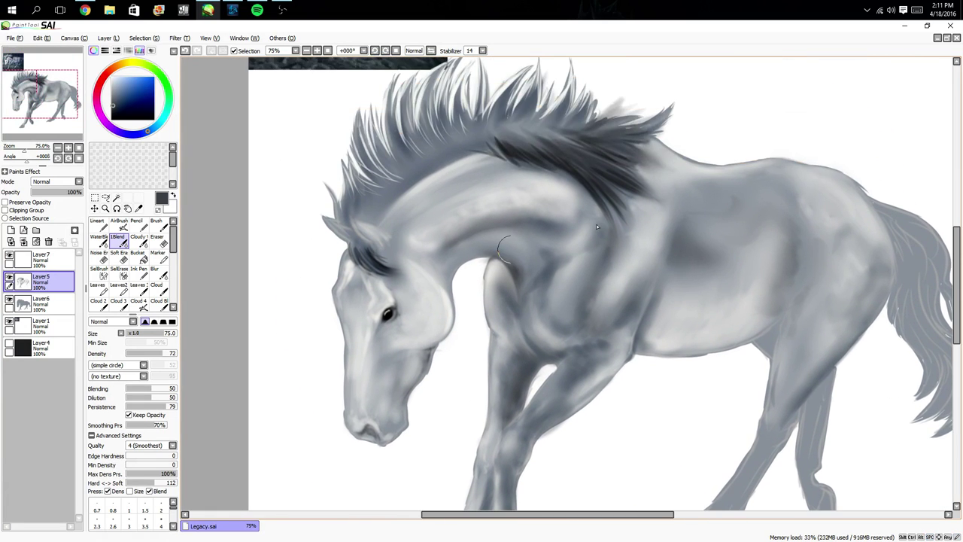
- Airbrush a near-black shadow line at size 19 down the rear edge of the near hindquarter, following the reference photo
click(119, 226)
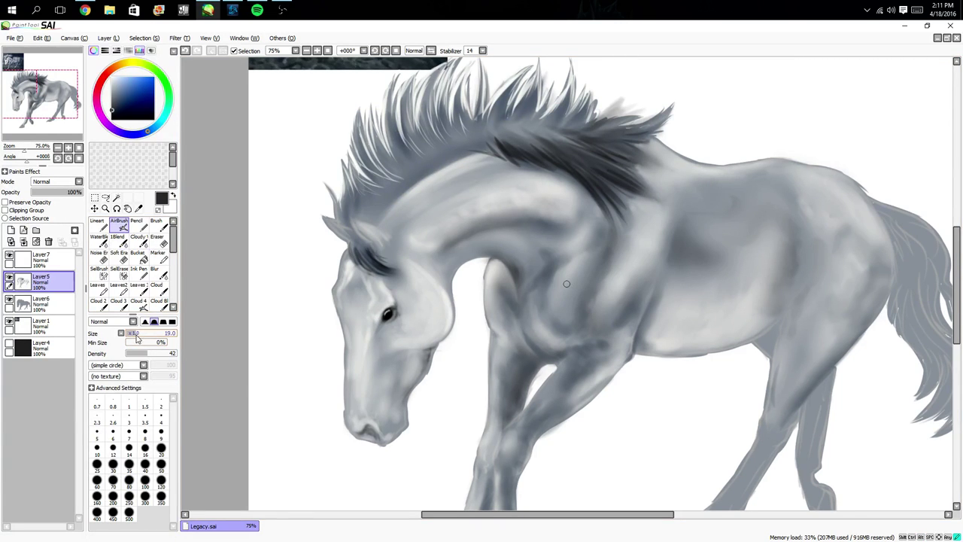
drag(498, 332, 450, 430)
drag(501, 318, 477, 367)
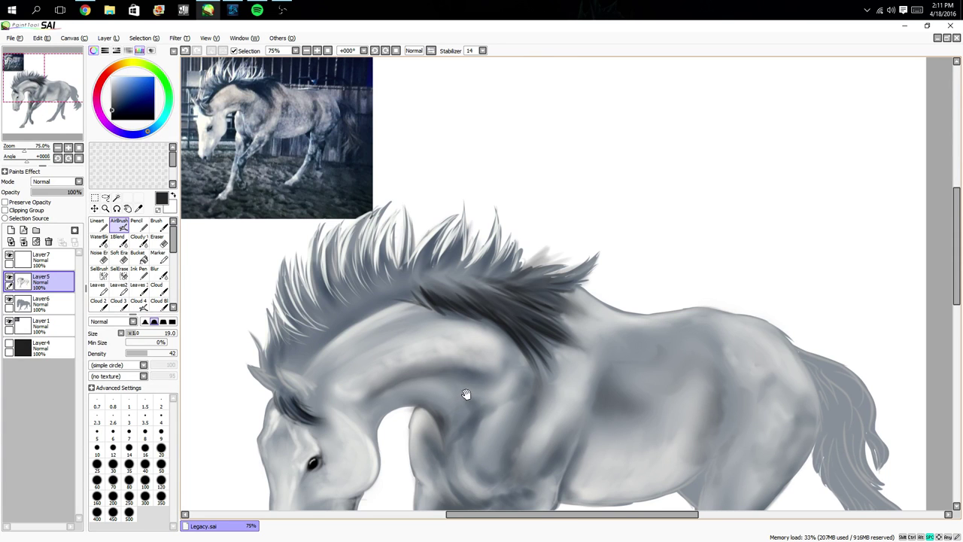
drag(466, 393, 461, 149)
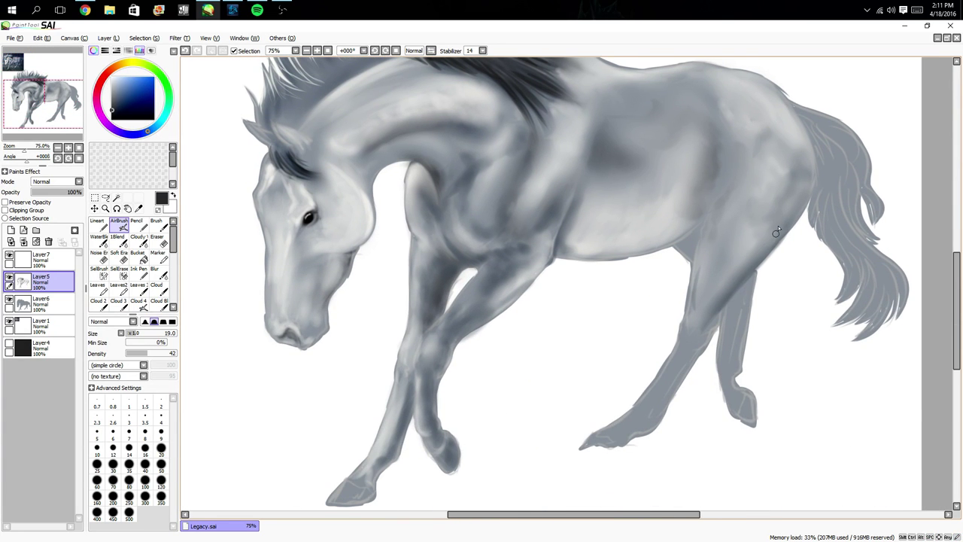
drag(778, 204, 715, 281)
mouse_move(730, 185)
mouse_down()
mouse_move(751, 252)
mouse_move(742, 208)
mouse_move(749, 245)
mouse_move(740, 283)
mouse_move(746, 265)
mouse_move(696, 346)
mouse_move(729, 297)
mouse_move(664, 362)
mouse_up()
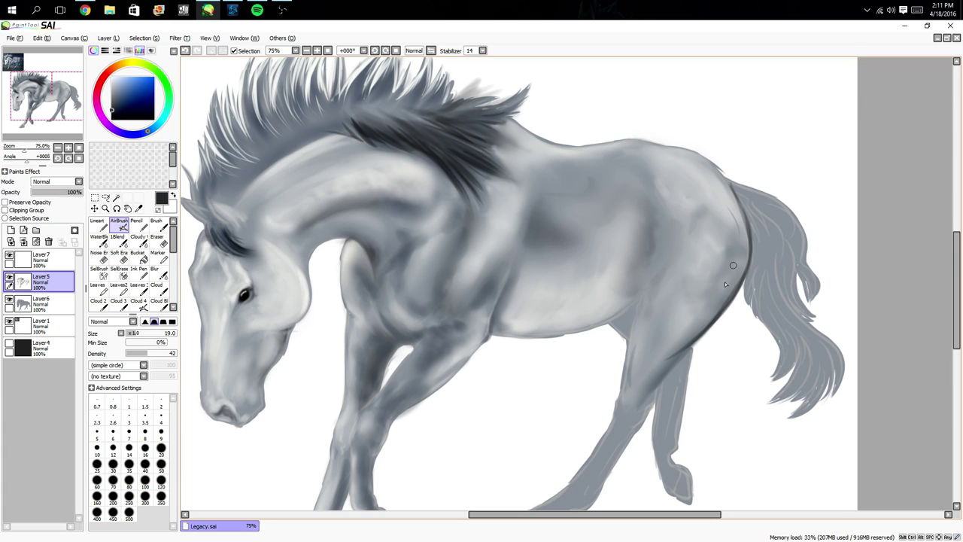
- Airbrush thin dark contour lines along the flank, stifle and hip, and behind the shoulder
mouse_move(661, 258)
mouse_down()
mouse_move(646, 279)
mouse_move(625, 358)
mouse_move(637, 306)
mouse_move(620, 309)
mouse_move(619, 298)
mouse_move(630, 306)
mouse_move(642, 285)
mouse_move(617, 315)
mouse_up()
drag(641, 296, 582, 328)
mouse_move(648, 266)
mouse_down()
mouse_move(643, 203)
mouse_move(613, 174)
mouse_move(653, 217)
mouse_move(624, 178)
mouse_up()
drag(651, 230, 652, 233)
mouse_move(655, 156)
mouse_down()
mouse_move(651, 181)
mouse_move(676, 227)
mouse_up()
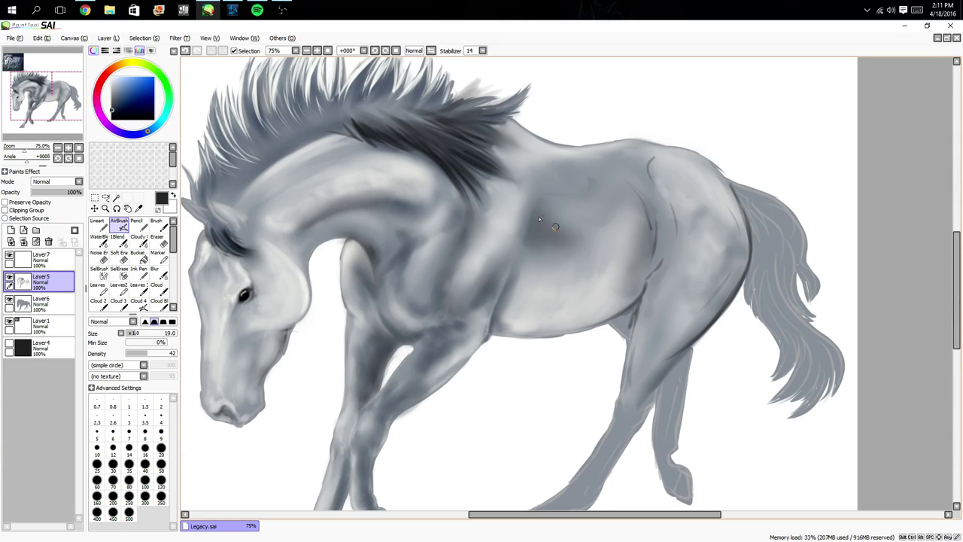
drag(535, 197, 516, 259)
click(78, 149)
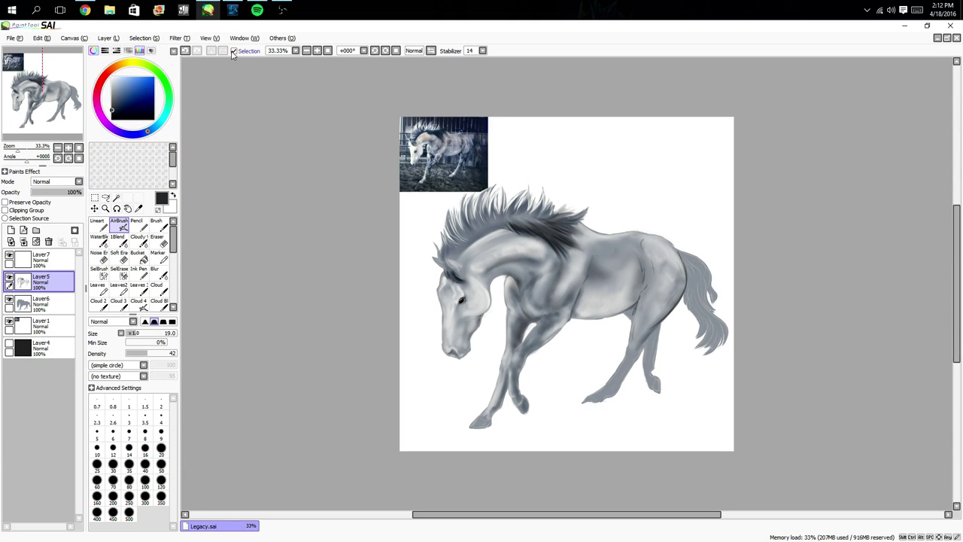
- Switch to Spotify, play "Assassin's Creed III Main Theme" from the Art Inspiration playlist, and return to PaintTool SAI
click(256, 10)
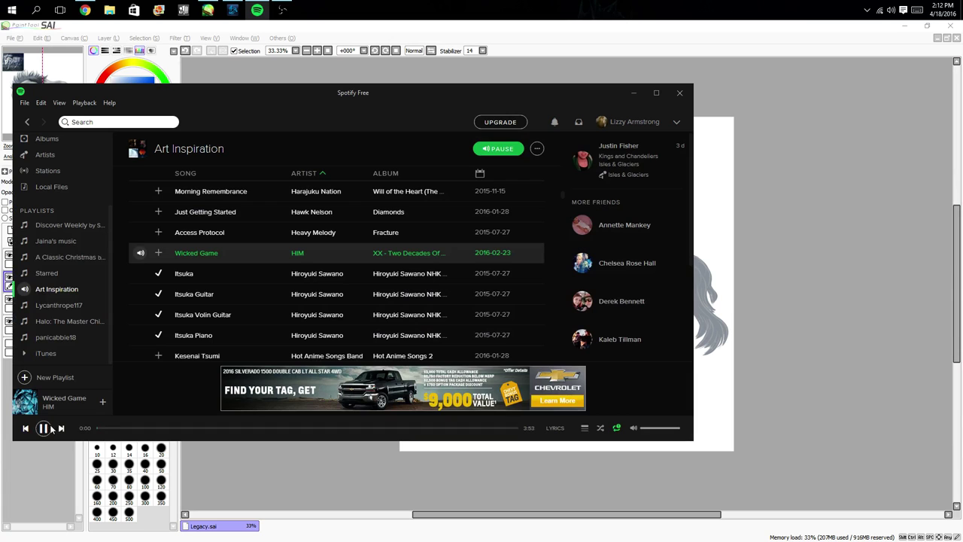
scroll(210, 316, down, 8)
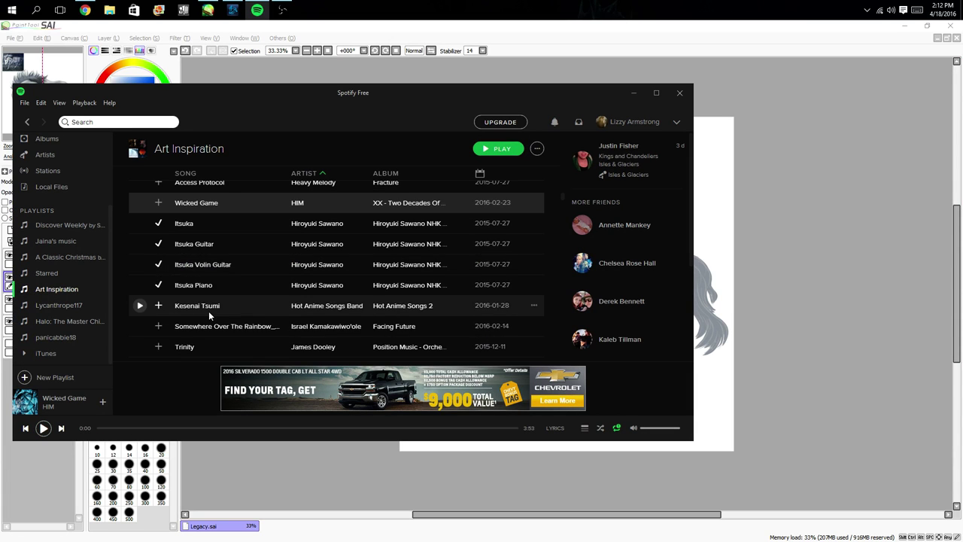
scroll(210, 316, down, 12)
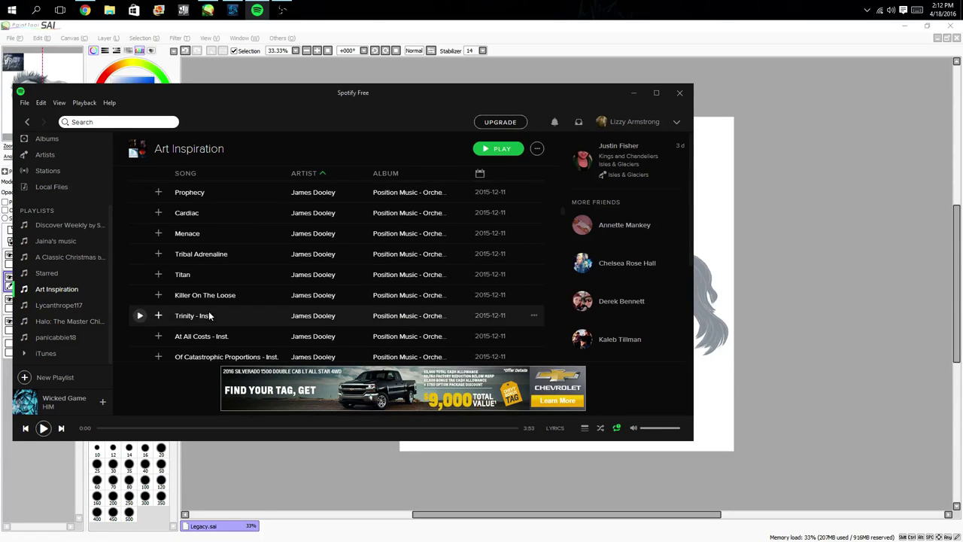
scroll(210, 316, up, 3)
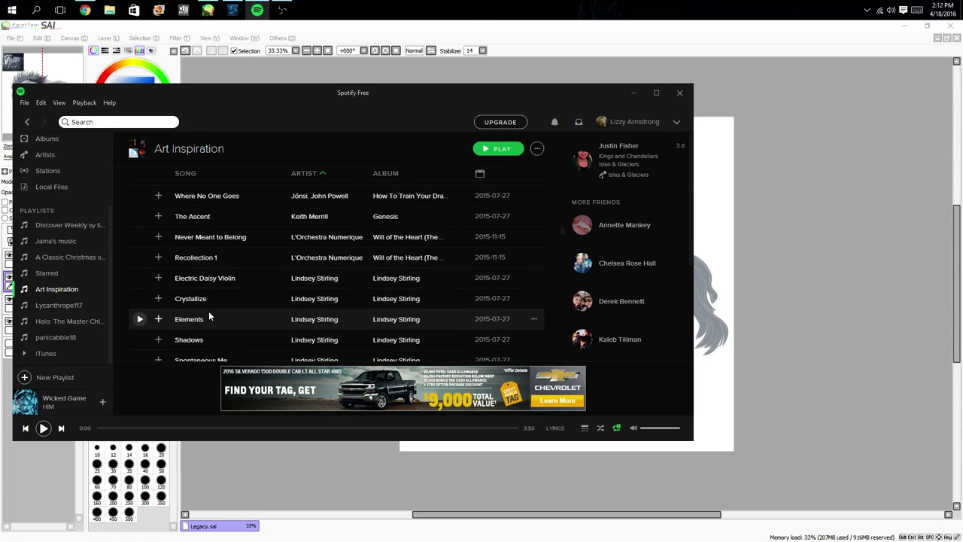
scroll(208, 310, up, 2)
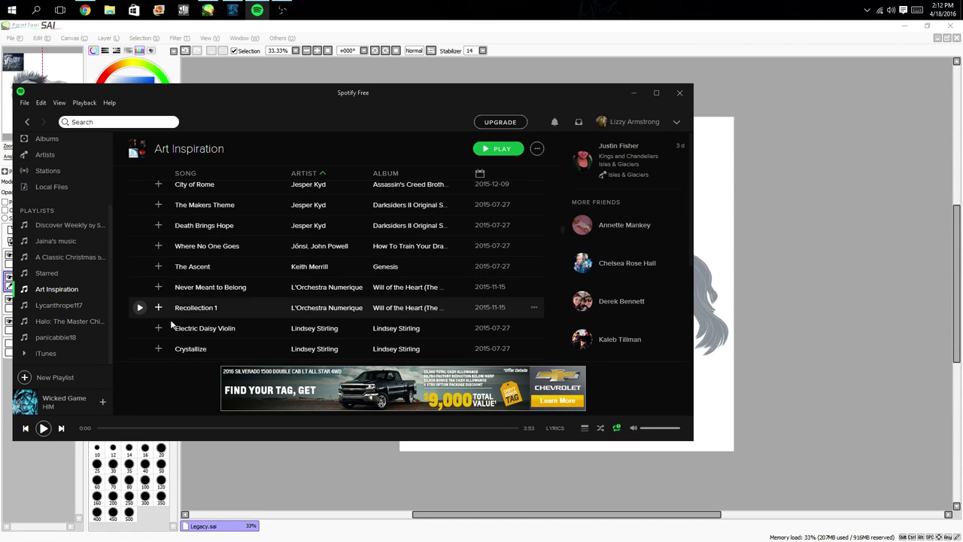
scroll(171, 319, down, 2)
scroll(171, 319, down, 4)
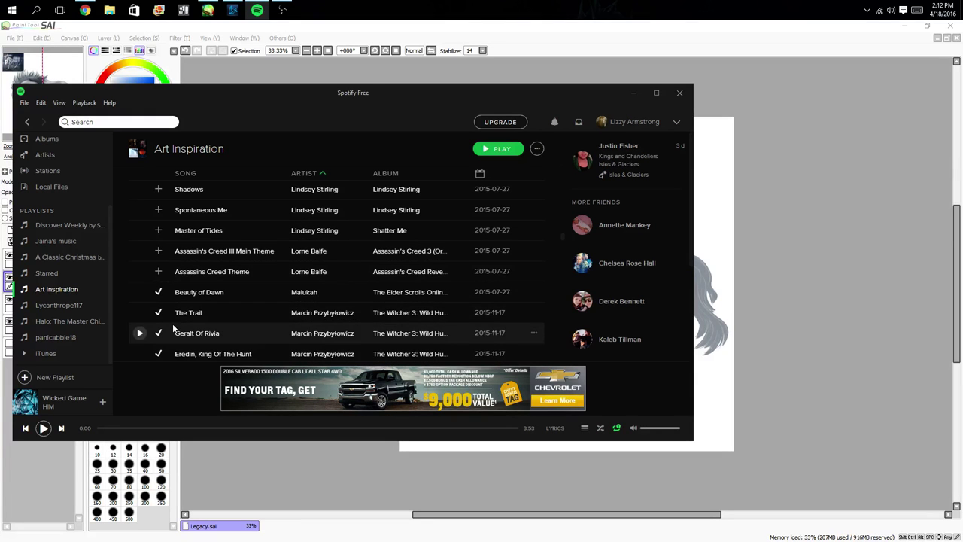
click(140, 250)
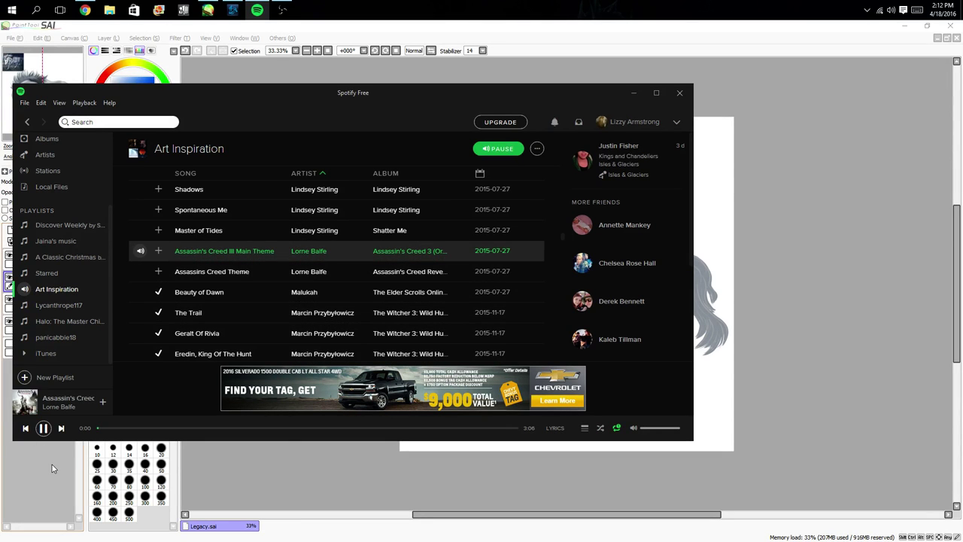
click(52, 464)
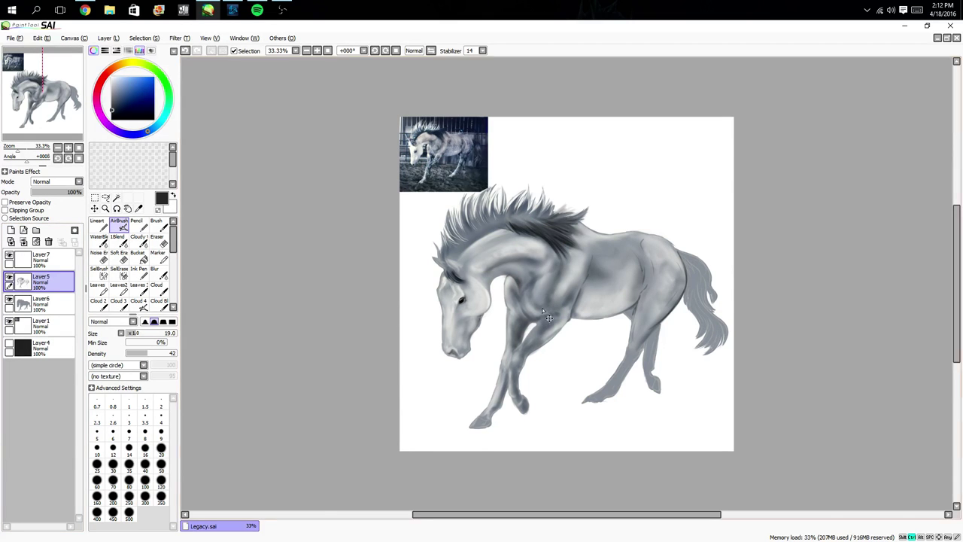
- Blend the dark contour lines behind the shoulder, on the hip and flank, and down the rear hindquarter with the 1Blend brush at size 37
scroll(567, 288, up, 3)
click(121, 244)
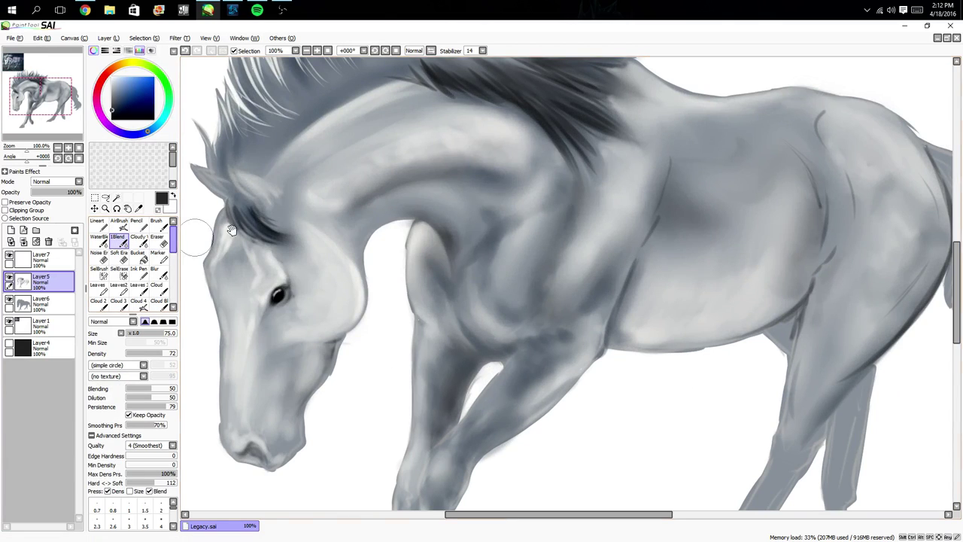
drag(436, 246, 271, 293)
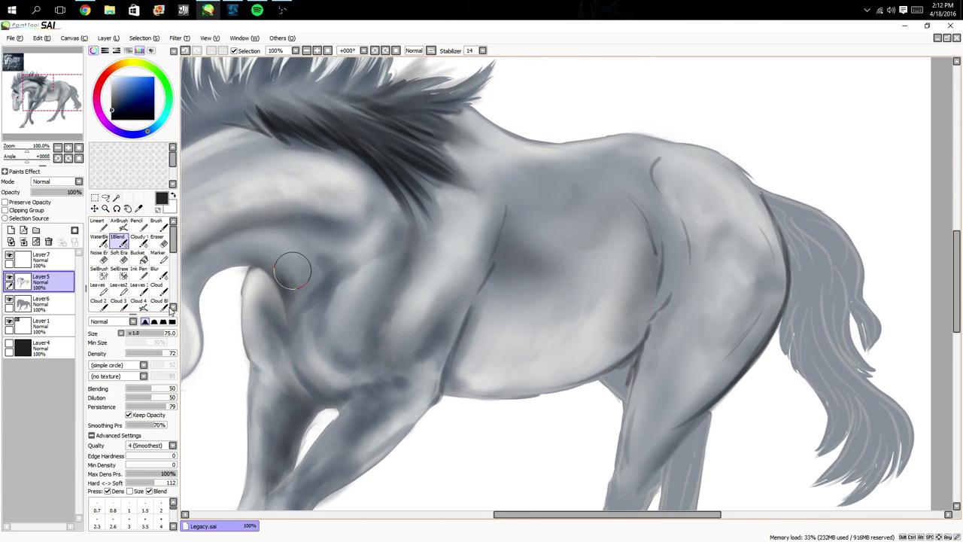
click(147, 333)
mouse_move(505, 203)
mouse_down()
mouse_move(499, 251)
mouse_move(453, 358)
mouse_up()
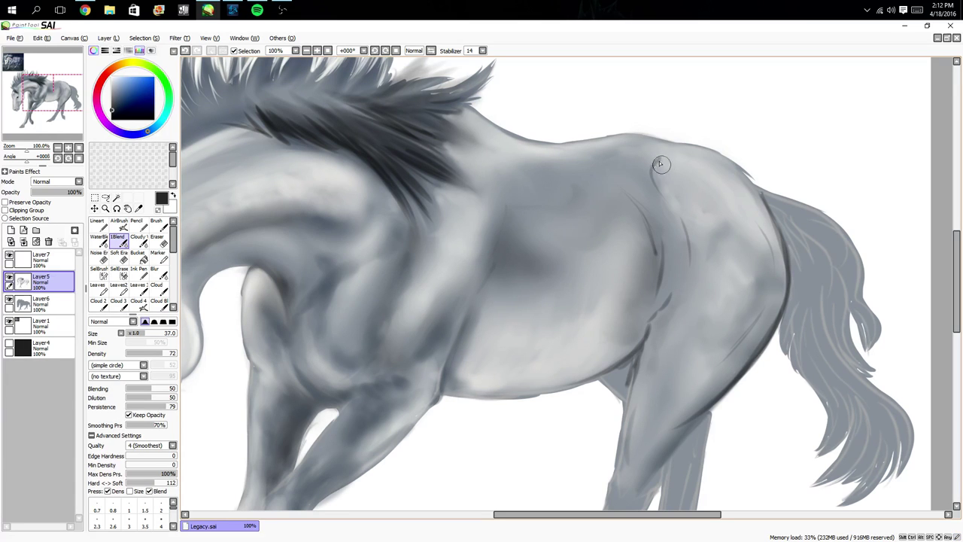
mouse_move(662, 164)
mouse_down()
mouse_move(657, 158)
mouse_move(644, 193)
mouse_move(688, 241)
mouse_move(628, 202)
mouse_move(658, 268)
mouse_move(660, 241)
mouse_move(656, 311)
mouse_move(637, 340)
mouse_move(585, 379)
mouse_move(670, 309)
mouse_up()
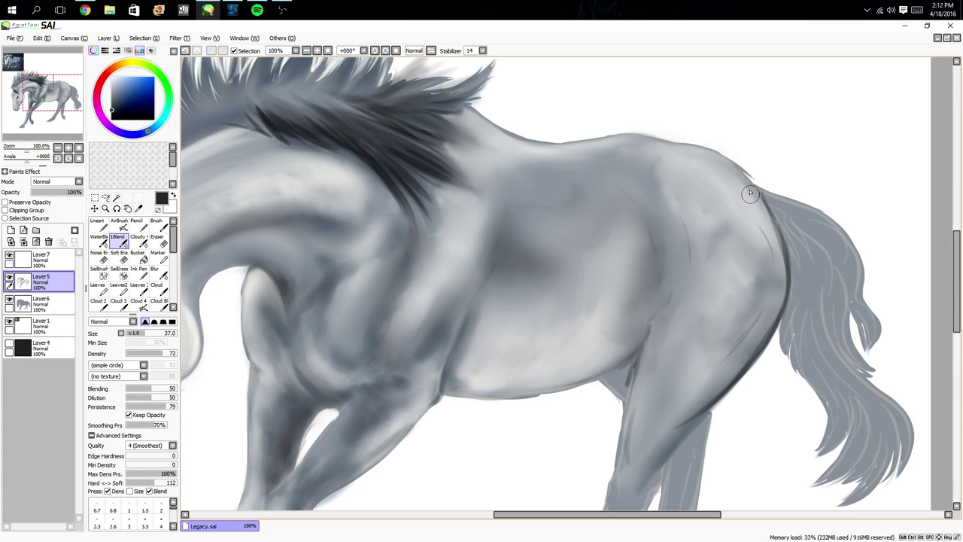
mouse_move(752, 194)
mouse_down()
mouse_move(782, 270)
mouse_move(760, 229)
mouse_move(770, 313)
mouse_move(773, 248)
mouse_move(769, 324)
mouse_move(779, 261)
mouse_move(743, 363)
mouse_move(756, 344)
mouse_move(682, 420)
mouse_up()
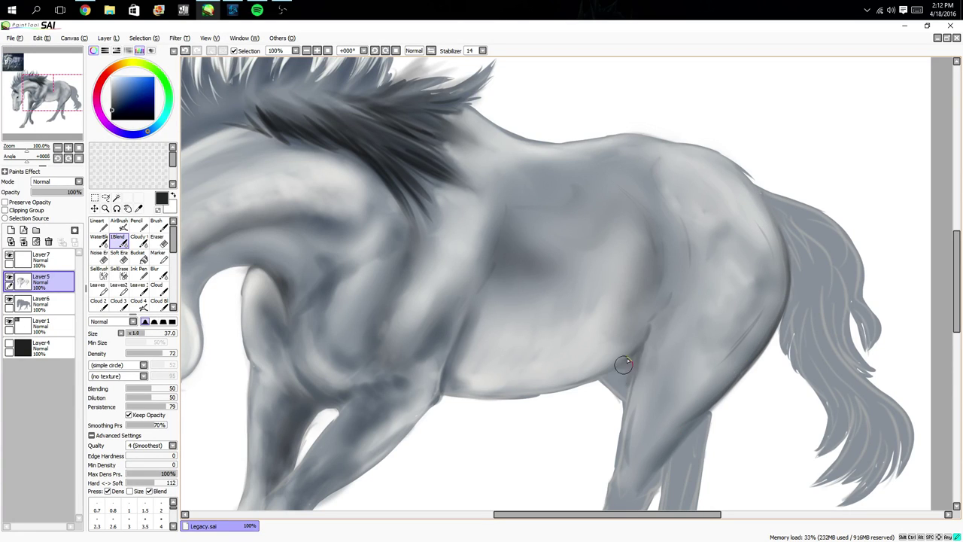
- Compare the shading of the horse's head, mane, neck and body with the reference photo
drag(460, 235, 544, 281)
drag(544, 329, 539, 273)
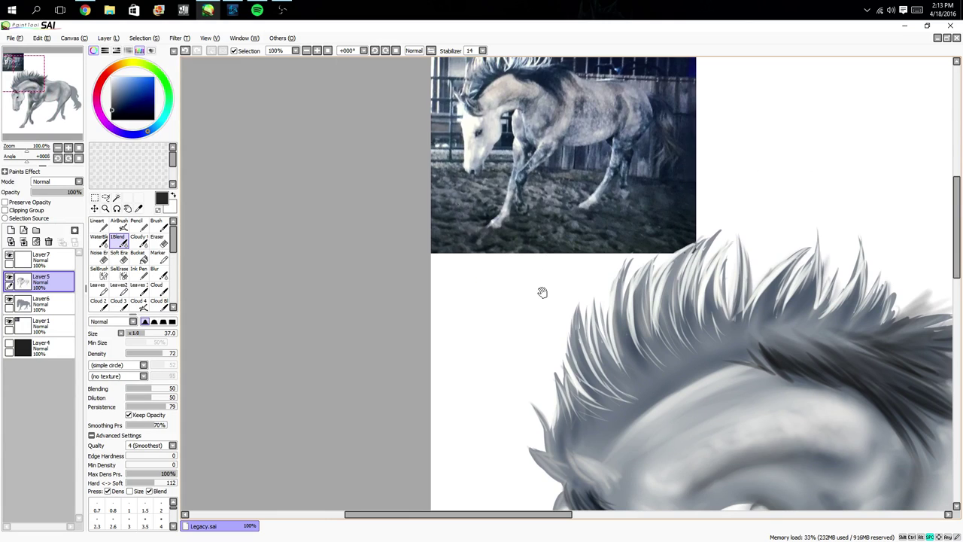
drag(555, 304, 509, 123)
drag(538, 218, 512, 152)
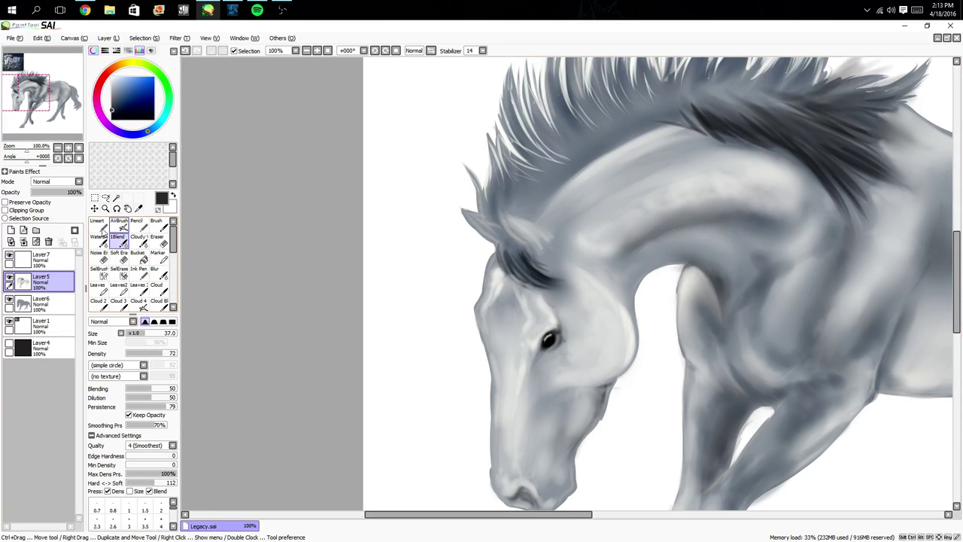
drag(481, 219, 426, 323)
drag(524, 181, 443, 236)
scroll(442, 235, down, 4)
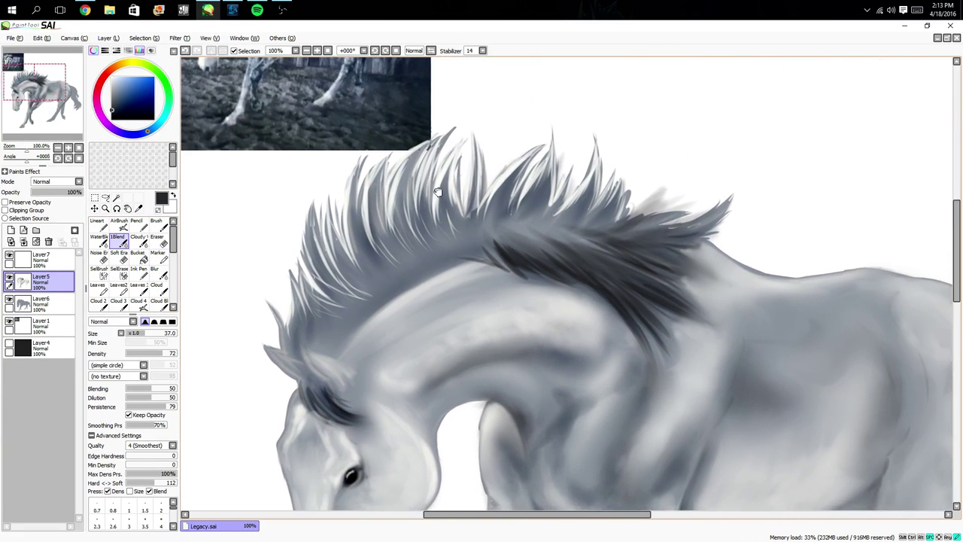
- Show the whole painting and save Legacy.sai
click(78, 147)
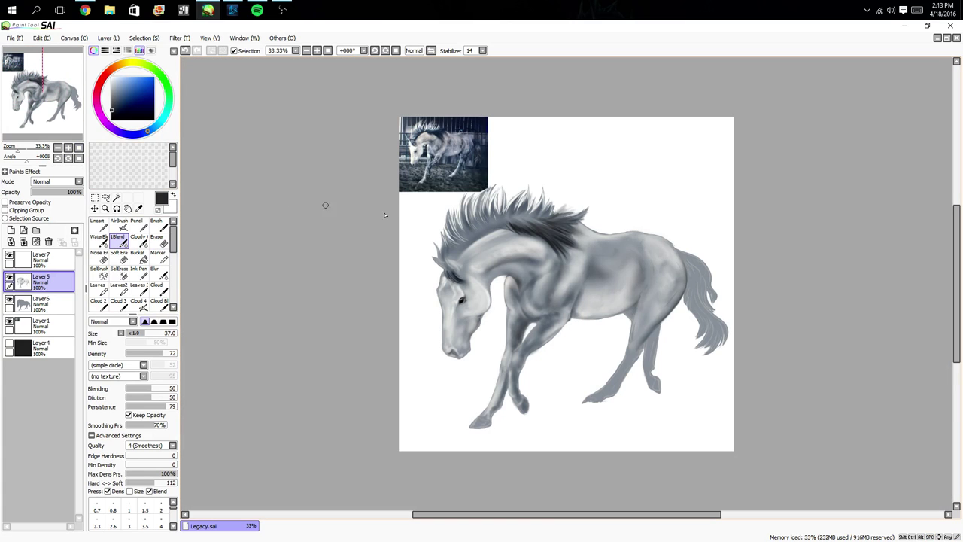
click(16, 38)
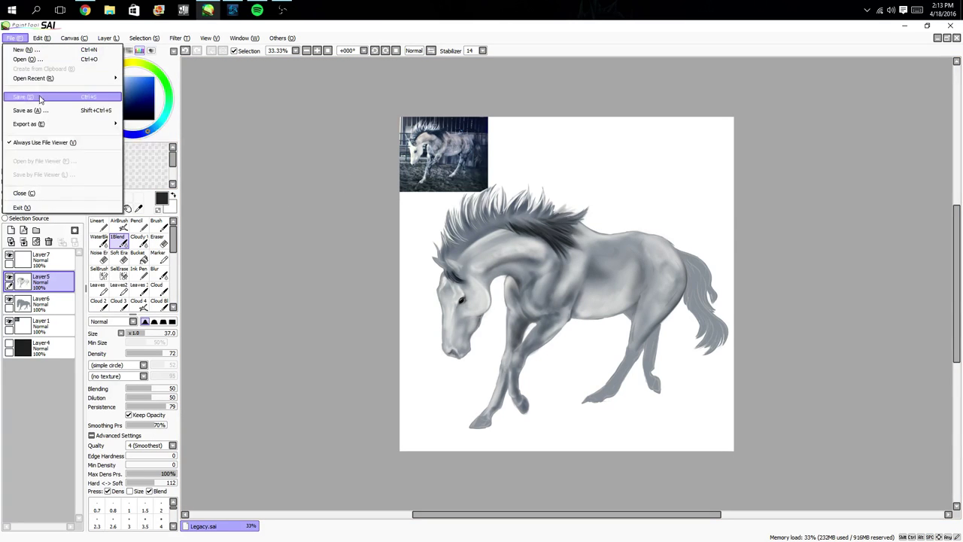
click(42, 99)
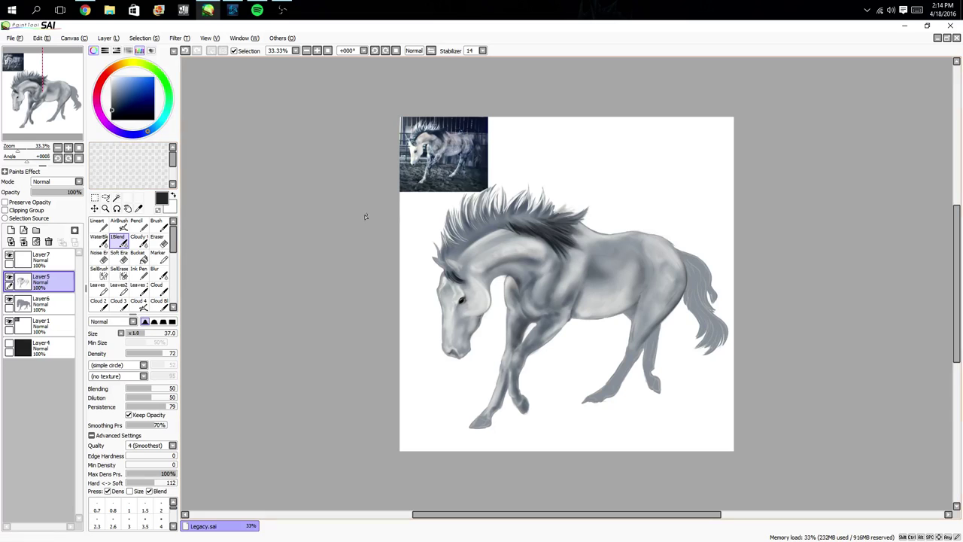
- Handwrite "will be continued later" and "Thanks for watching" with a dividing line and smiley above the horse on Layer7, using the Lineart brush at size 12
click(101, 227)
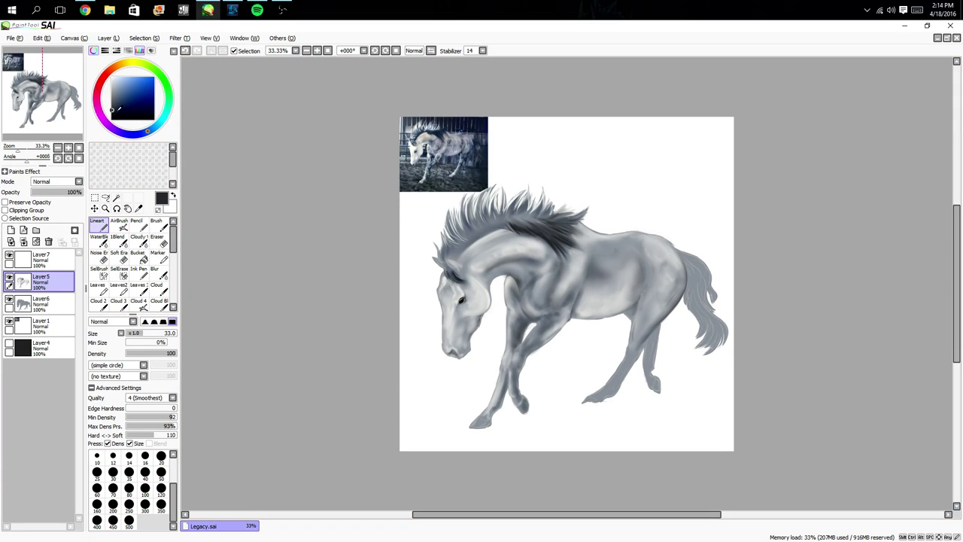
click(41, 258)
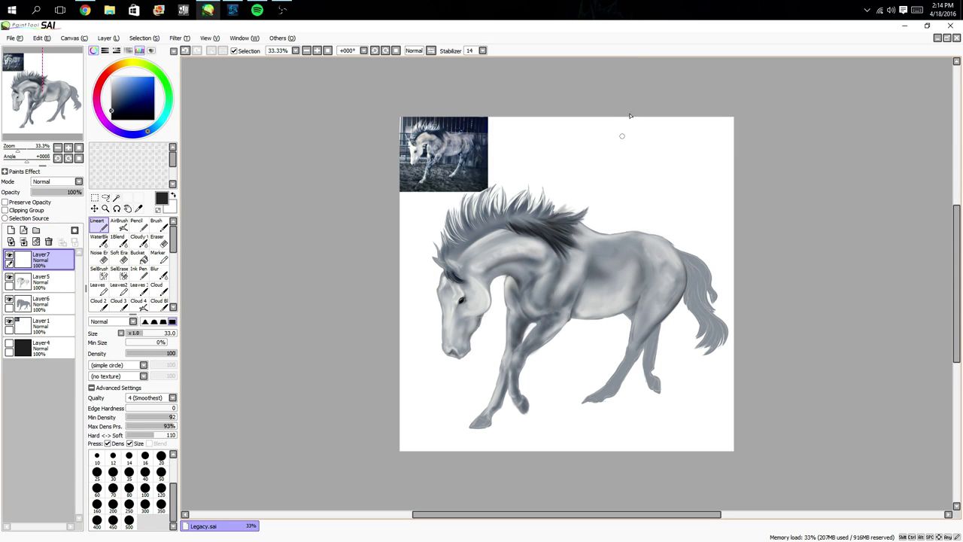
click(130, 335)
drag(627, 127, 697, 152)
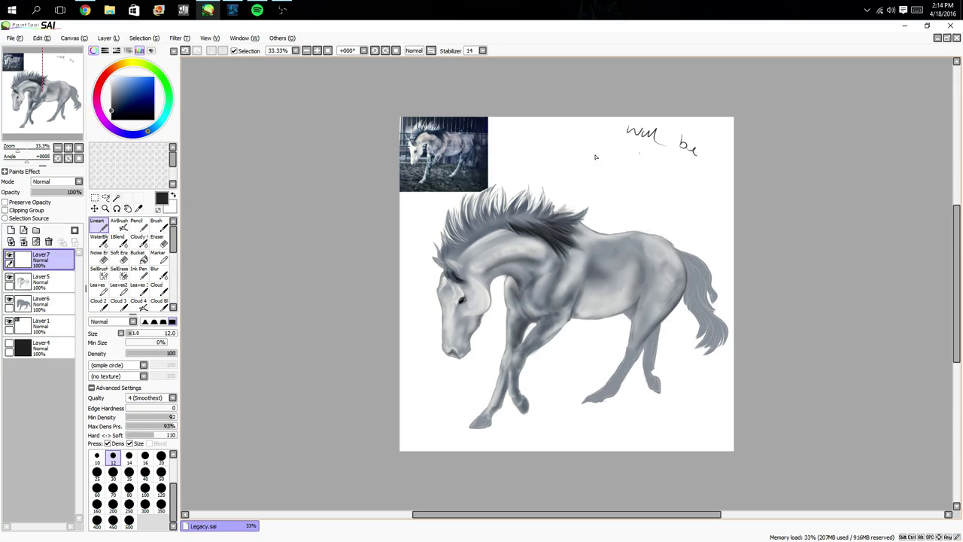
mouse_move(599, 139)
mouse_down()
mouse_move(670, 165)
mouse_move(640, 149)
mouse_move(703, 181)
mouse_move(714, 171)
mouse_move(712, 190)
mouse_move(725, 192)
mouse_move(559, 156)
mouse_move(528, 164)
mouse_move(566, 169)
mouse_move(596, 196)
mouse_move(614, 189)
mouse_move(622, 203)
mouse_move(681, 218)
mouse_move(708, 251)
mouse_up()
drag(710, 231, 712, 227)
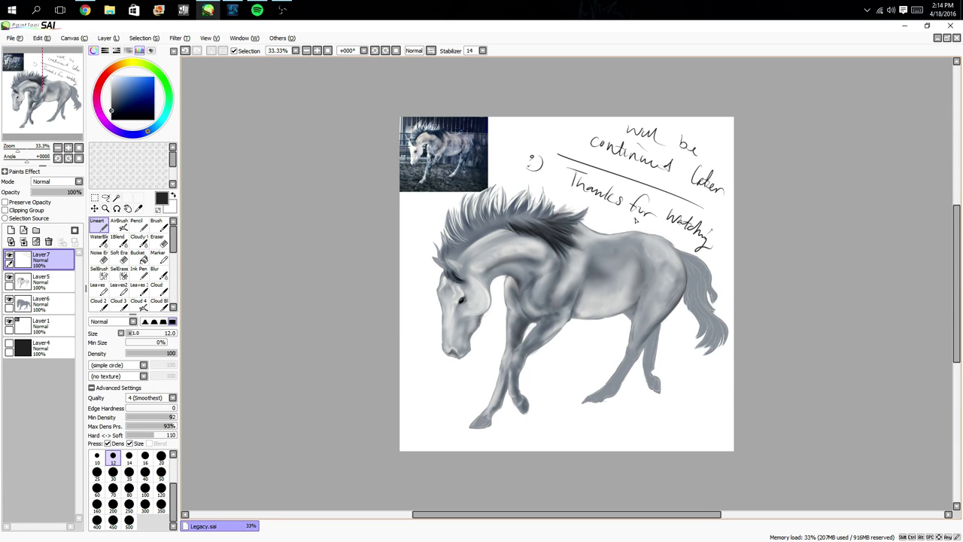
click(285, 10)
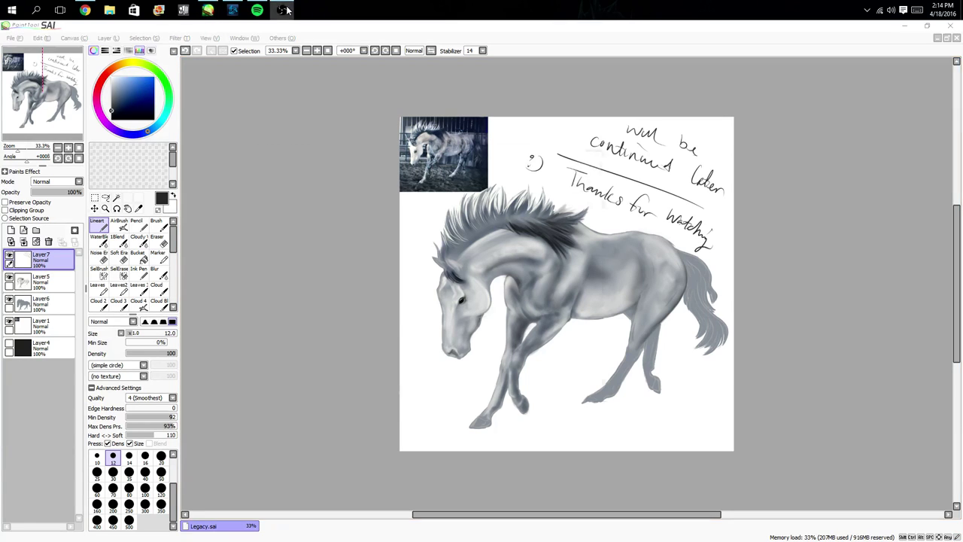